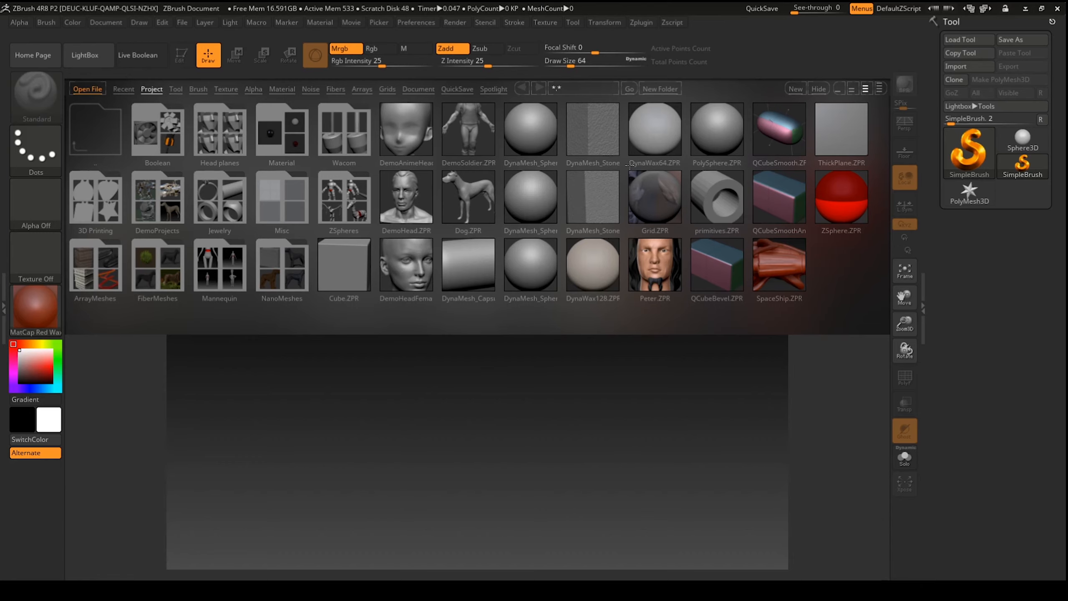
# Step: Toggle LightBox with the comma key, with its Project files shown above the empty canvas
pyautogui.press(',')
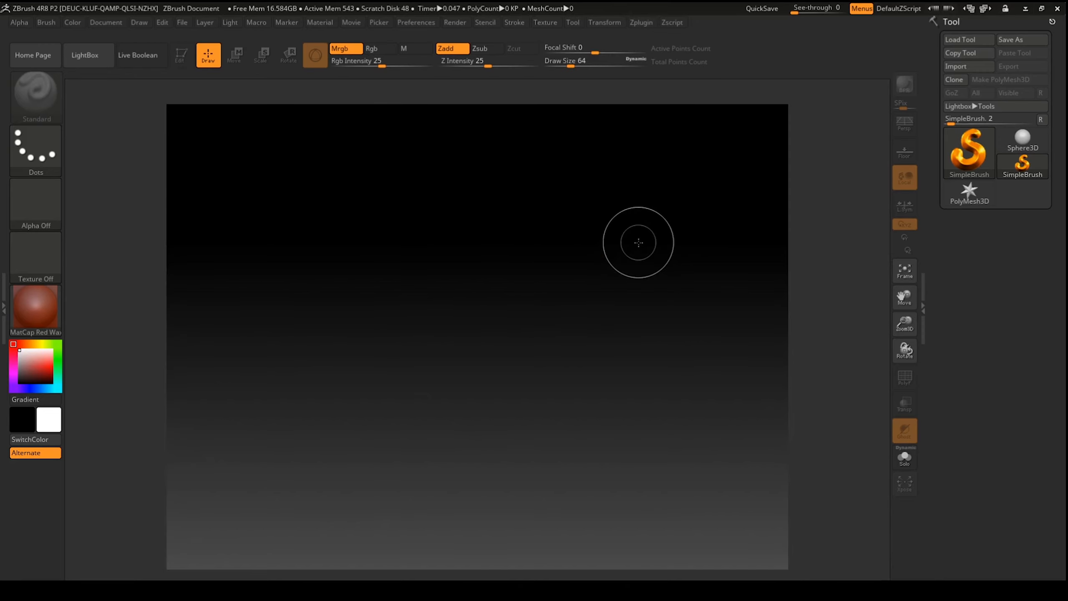
pyautogui.press(',')
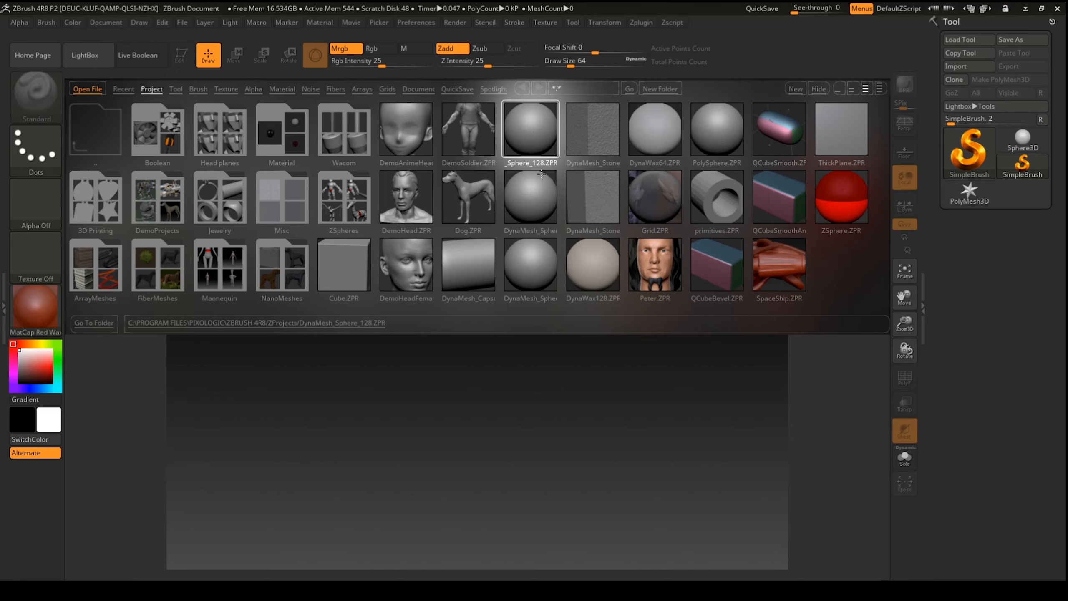
# Step: Open DynaMesh_Sphere_128.ZPR from LightBox and decline saving the current ZBrushProject
pyautogui.click(540, 131)
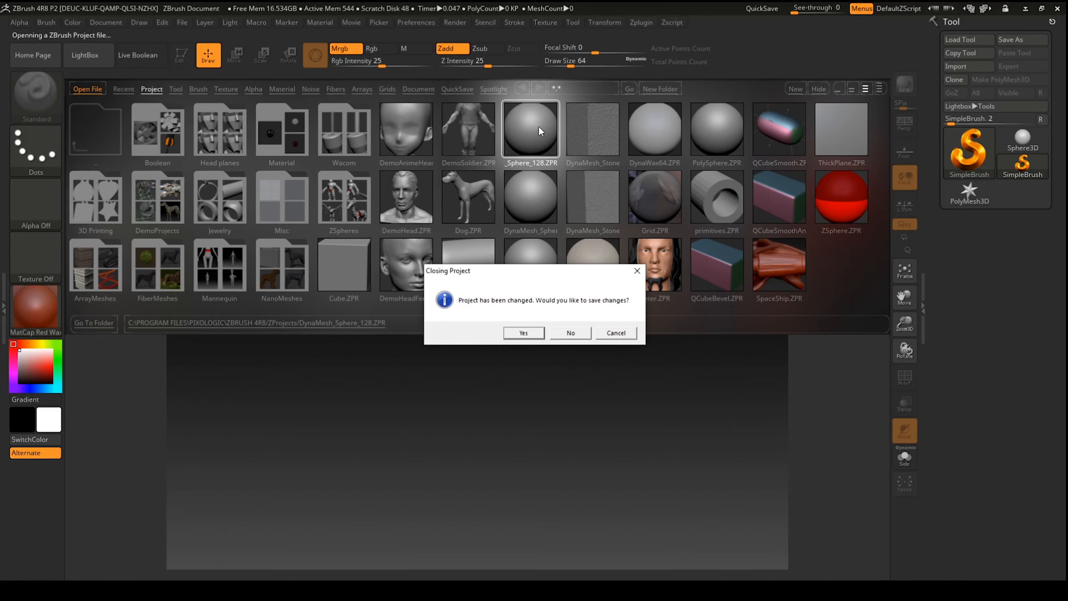
pyautogui.click(537, 336)
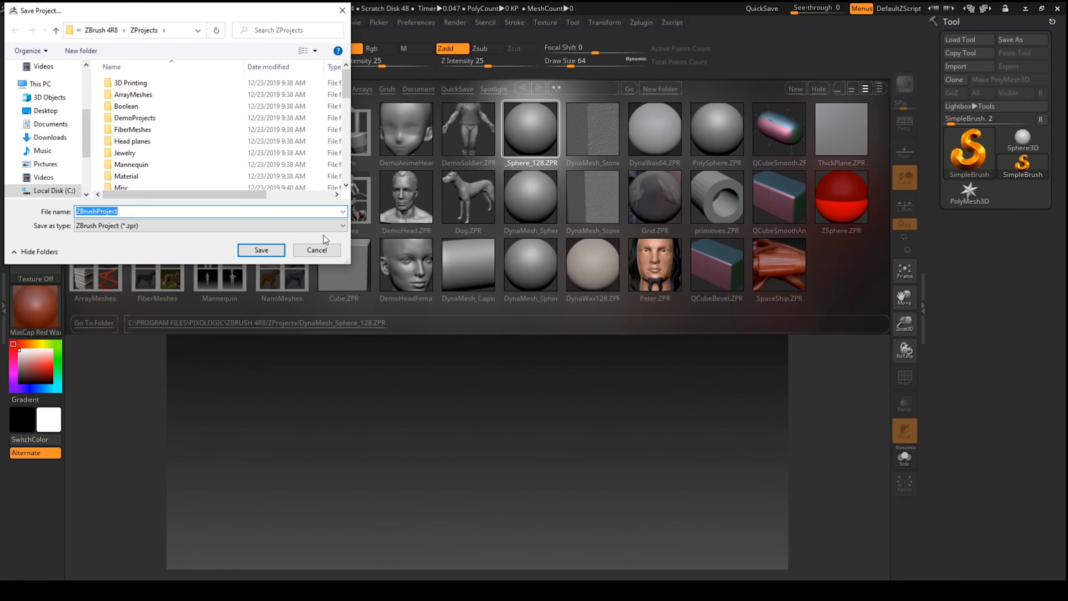
pyautogui.click(329, 253)
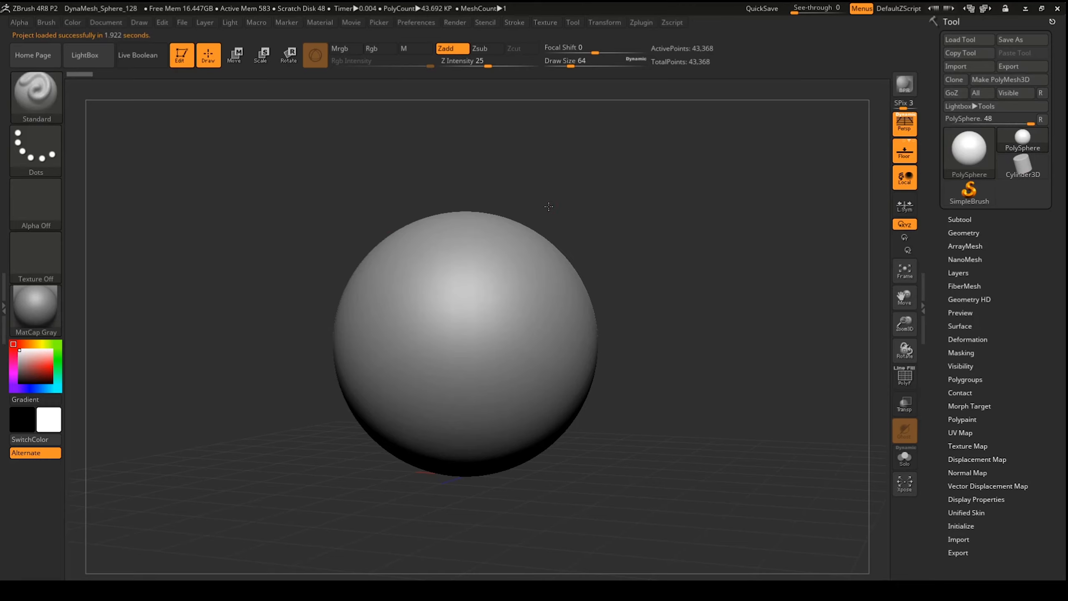
# Step: Zoom the view out so the DynaMesh sphere sits smaller in the canvas centre
pyautogui.keyDown('alt'); pyautogui.moveTo(585, 201); pyautogui.dragTo(561, 199); pyautogui.keyUp('alt')
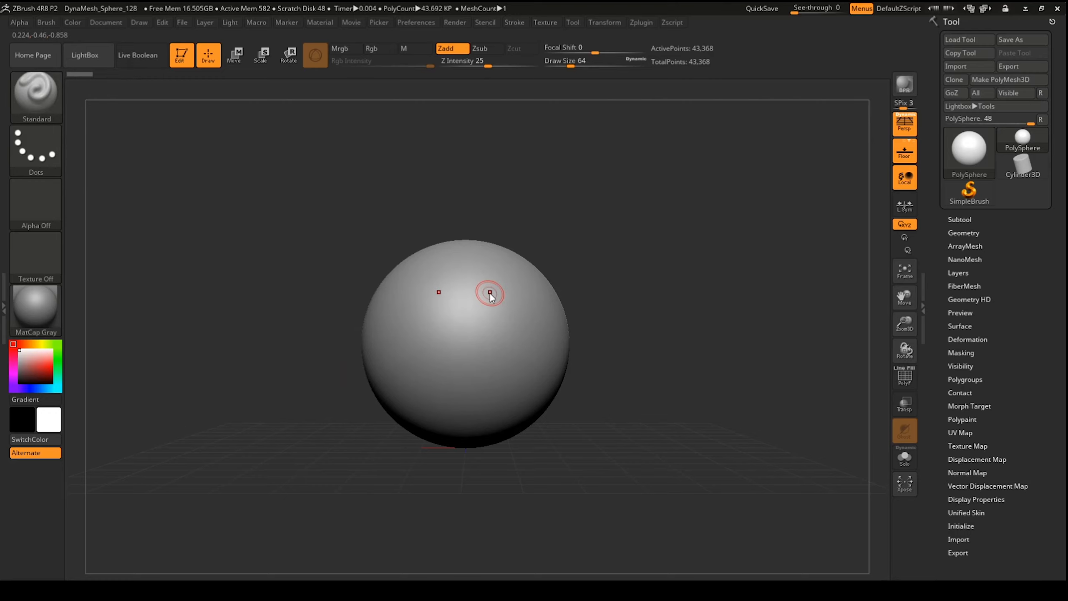
# Step: Raise the brush Draw Size to 172 and Z Intensity to 36 from the quick palette
pyautogui.rightClick(490, 294)
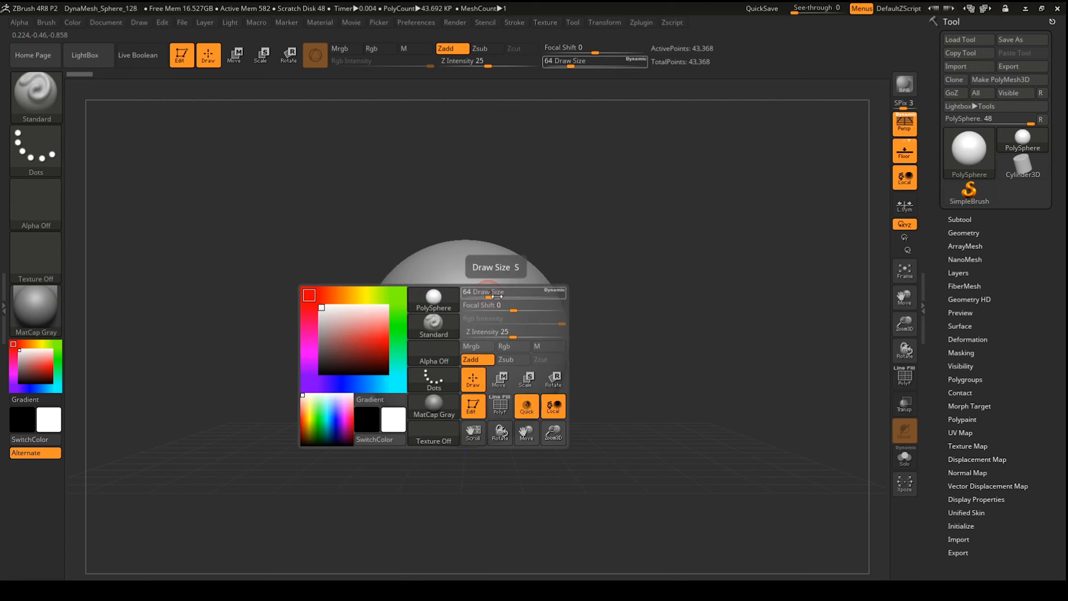
pyautogui.moveTo(498, 299)
pyautogui.mouseDown()
pyautogui.moveTo(513, 296)
pyautogui.moveTo(498, 309)
pyautogui.moveTo(518, 308)
pyautogui.mouseUp()
pyautogui.press('space')
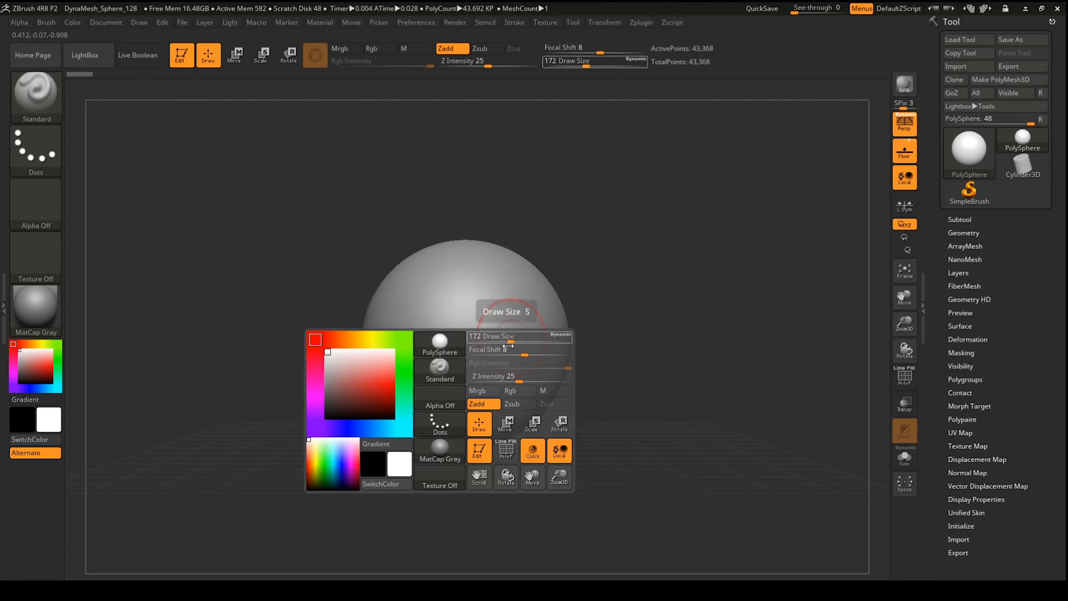
pyautogui.moveTo(516, 381); pyautogui.dragTo(527, 375)
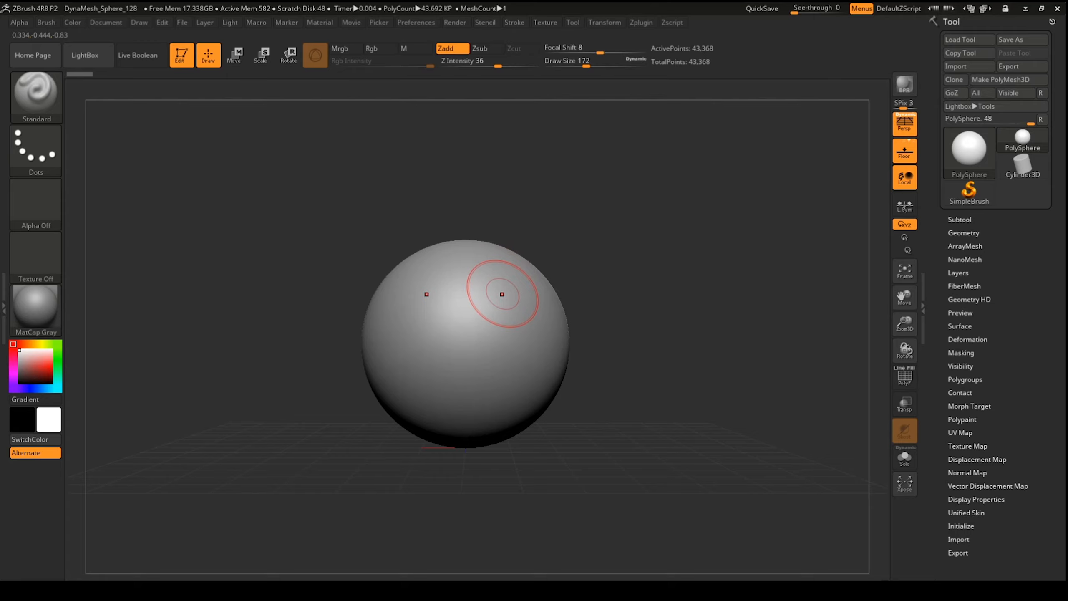
# Step: Test a few curved ridge strokes on the sphere, then undo them
pyautogui.moveTo(500, 270)
pyautogui.mouseDown()
pyautogui.moveTo(528, 349)
pyautogui.moveTo(501, 363)
pyautogui.moveTo(564, 340)
pyautogui.mouseUp()
pyautogui.moveTo(650, 272); pyautogui.dragTo(625, 283)
pyautogui.moveTo(521, 345)
pyautogui.mouseDown()
pyautogui.moveTo(544, 286)
pyautogui.moveTo(511, 277)
pyautogui.moveTo(541, 372)
pyautogui.moveTo(558, 310)
pyautogui.mouseUp()
pyautogui.moveTo(667, 243); pyautogui.dragTo(677, 231)
pyautogui.hotkey('ctrl', 'z')
pyautogui.hotkey('ctrl', 'z')
pyautogui.hotkey('ctrl', 'z')
pyautogui.hotkey('ctrl', 'z')
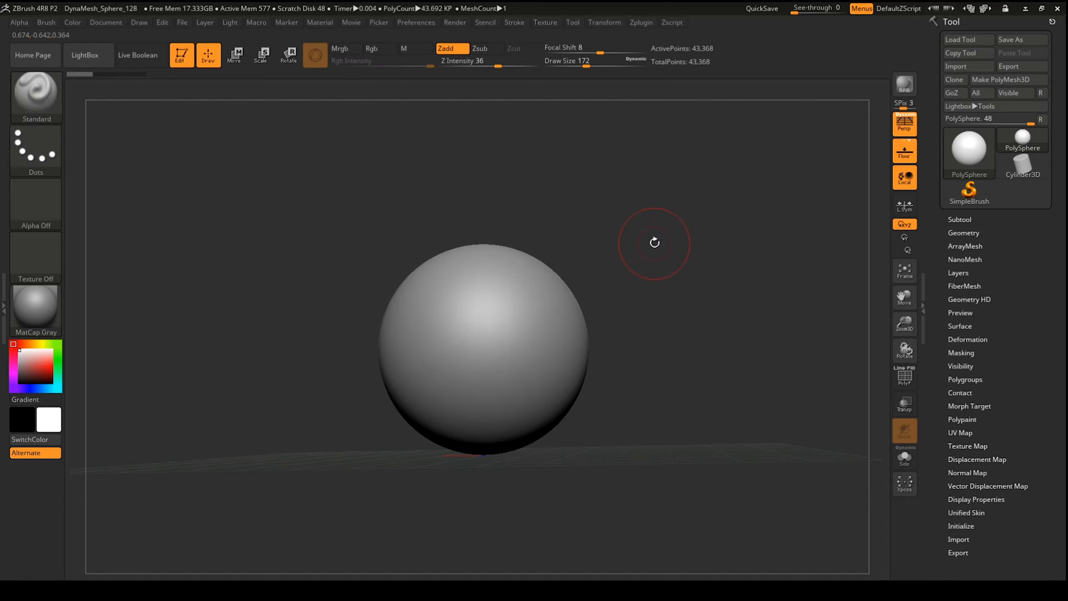
# Step: Switch to the Move brush at Draw Size 379 and pull out two upper and two lower lobes
pyautogui.press('b')
pyautogui.press('m')
pyautogui.press('v')
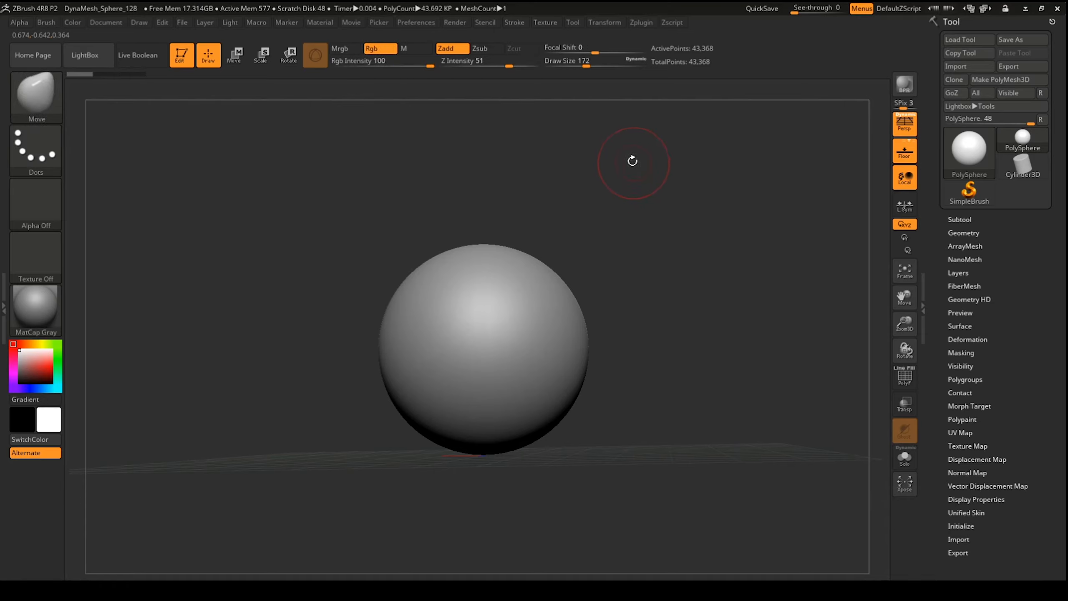
pyautogui.moveTo(592, 68); pyautogui.dragTo(605, 67)
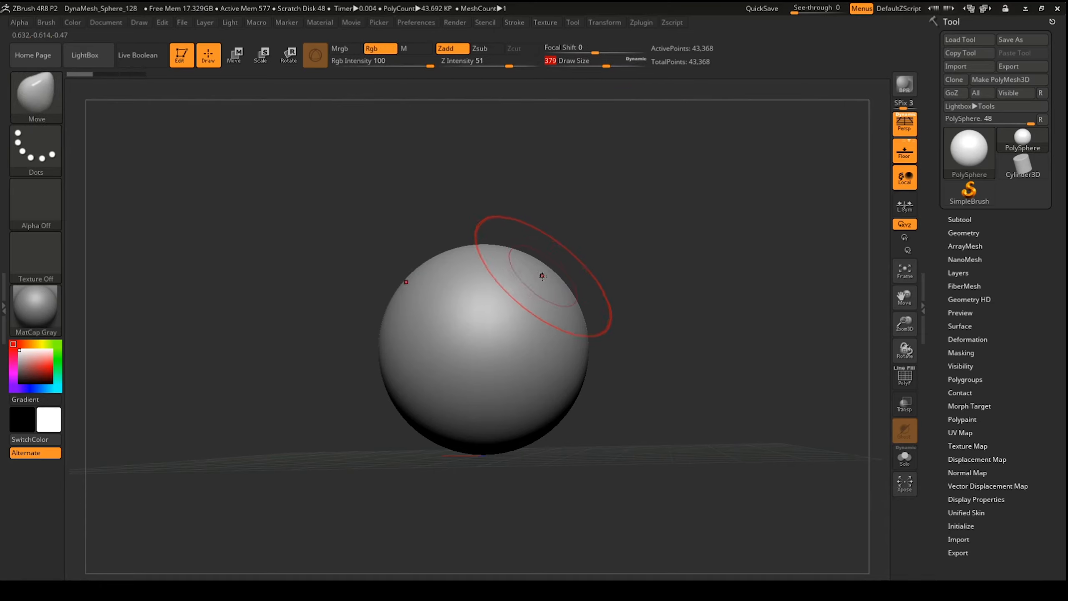
pyautogui.moveTo(543, 275); pyautogui.dragTo(620, 212)
pyautogui.moveTo(565, 351); pyautogui.dragTo(616, 408)
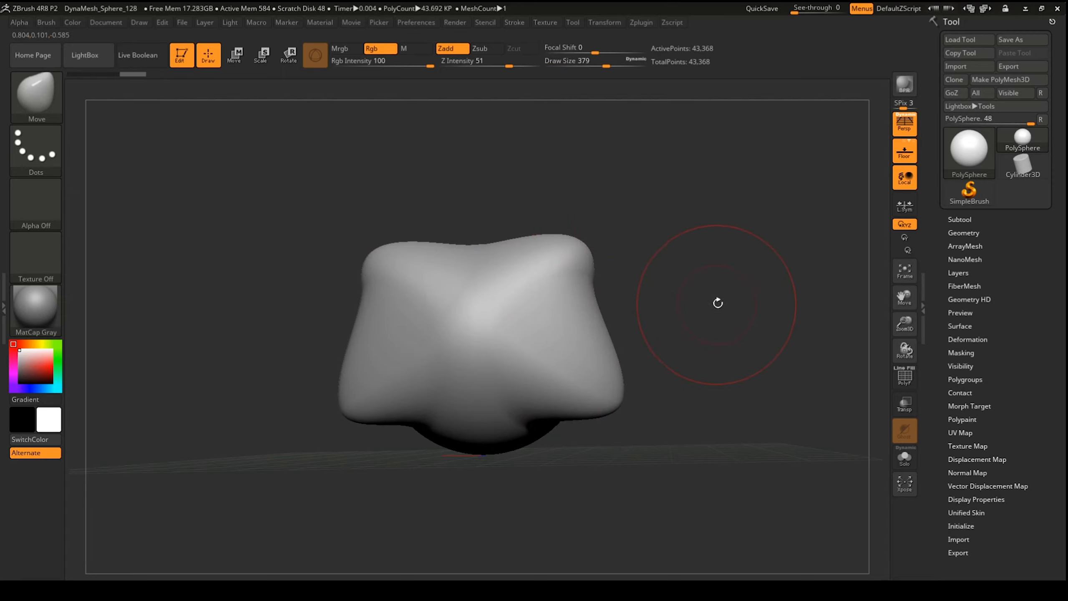
# Step: With PolyF on, stretch the lower lobe, raise the horns, bulge the sides, then set Draw Size 90
pyautogui.moveTo(717, 302)
pyautogui.mouseDown()
pyautogui.moveTo(690, 311)
pyautogui.moveTo(715, 295)
pyautogui.moveTo(625, 232)
pyautogui.moveTo(620, 205)
pyautogui.mouseUp()
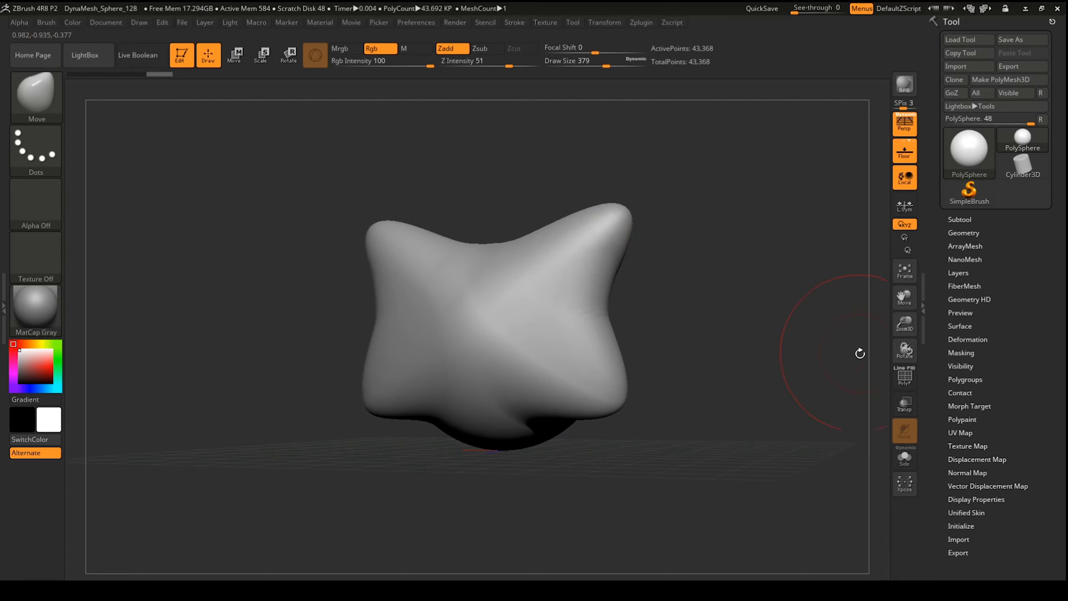
pyautogui.click(904, 376)
pyautogui.moveTo(705, 316)
pyautogui.mouseDown()
pyautogui.moveTo(649, 322)
pyautogui.moveTo(724, 321)
pyautogui.moveTo(697, 314)
pyautogui.moveTo(672, 358)
pyautogui.moveTo(616, 539)
pyautogui.mouseUp()
pyautogui.moveTo(740, 303); pyautogui.dragTo(811, 305)
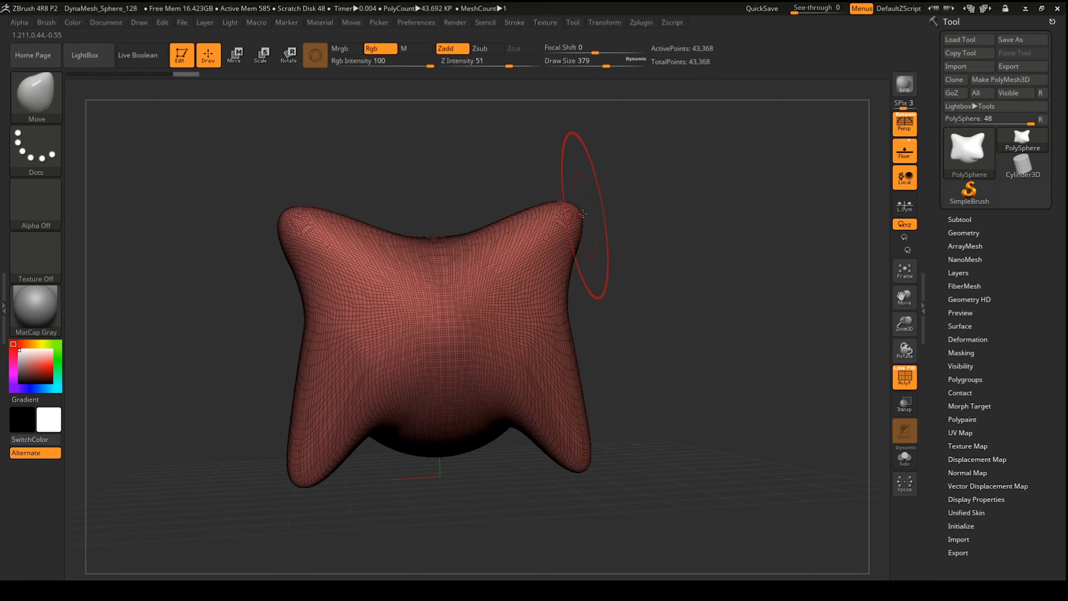
pyautogui.moveTo(580, 203); pyautogui.dragTo(658, 159)
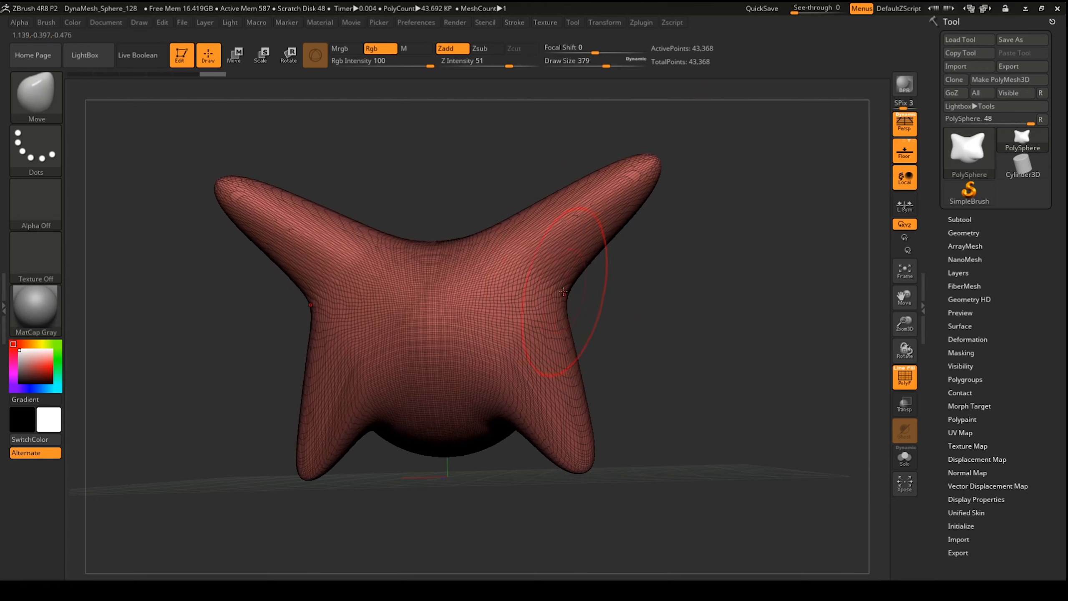
pyautogui.moveTo(583, 300); pyautogui.dragTo(660, 302)
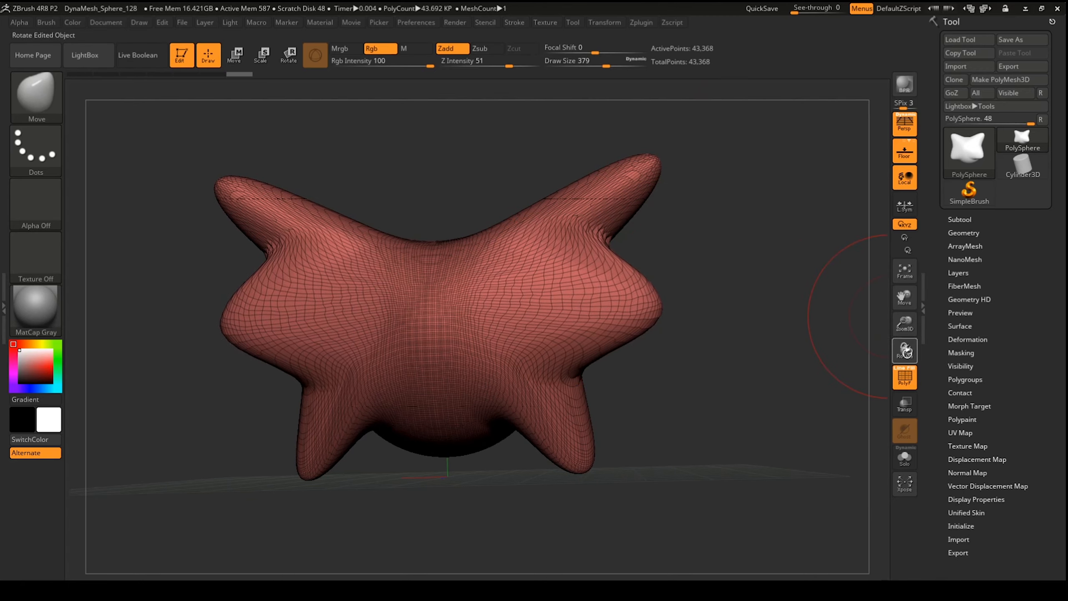
pyautogui.click(904, 381)
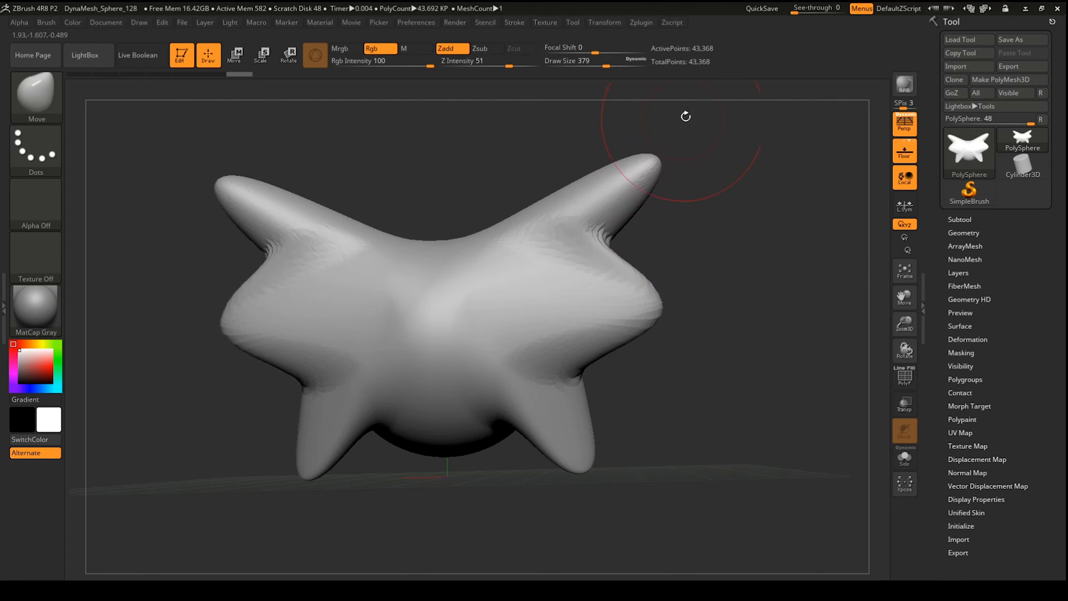
pyautogui.moveTo(601, 62); pyautogui.dragTo(575, 65)
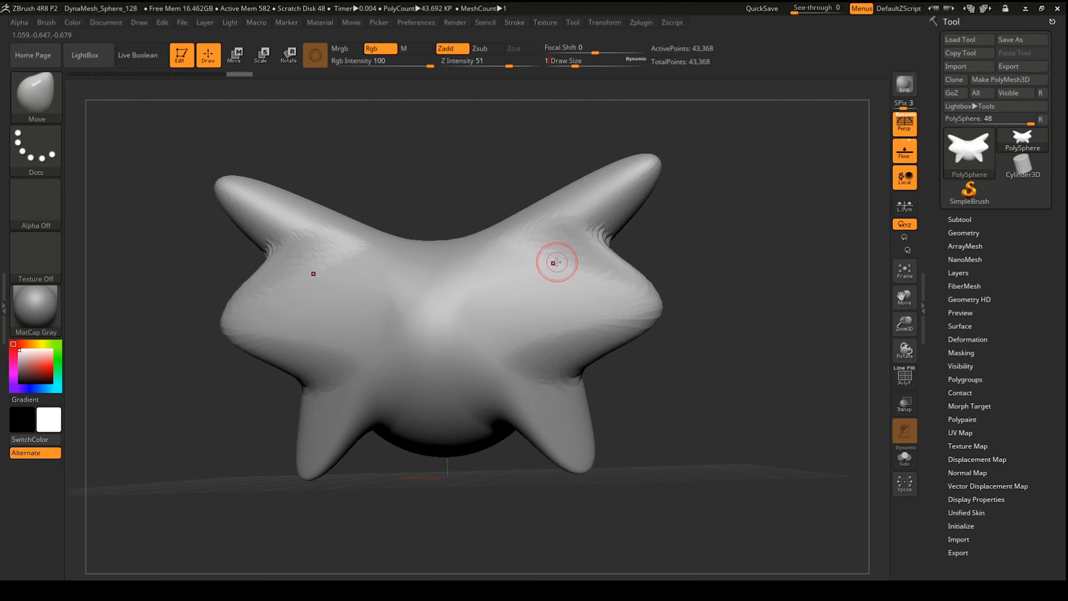
# Step: Carve grooves down the shoulders with the Standard brush, mask a region and smooth the folds
pyautogui.moveTo(712, 218); pyautogui.dragTo(723, 219)
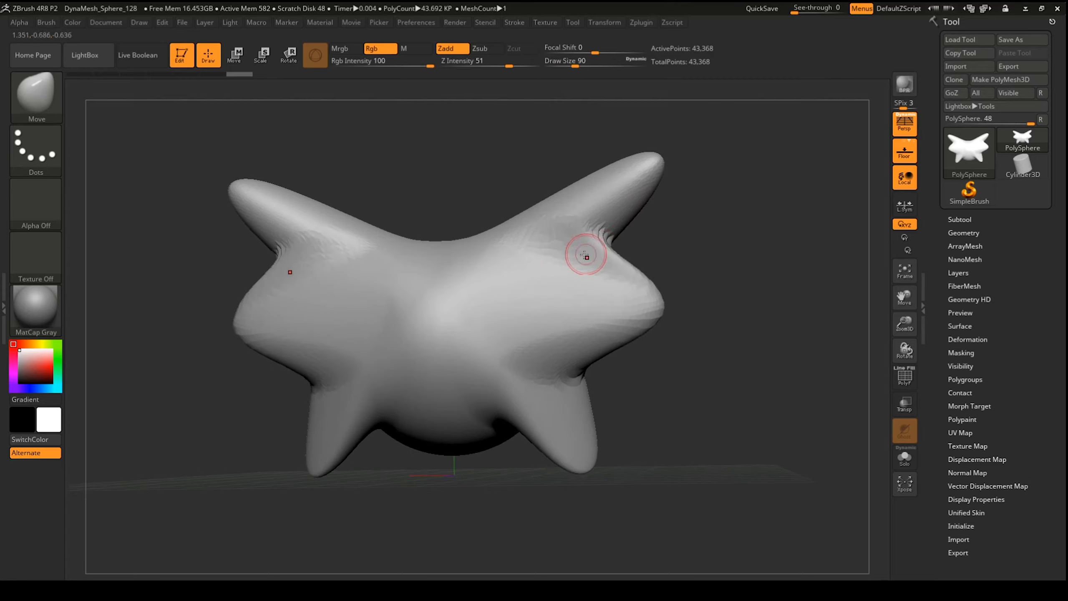
pyautogui.press('1')
pyautogui.moveTo(548, 234)
pyautogui.mouseDown()
pyautogui.moveTo(605, 318)
pyautogui.moveTo(555, 252)
pyautogui.moveTo(530, 255)
pyautogui.moveTo(560, 238)
pyautogui.moveTo(583, 287)
pyautogui.mouseUp()
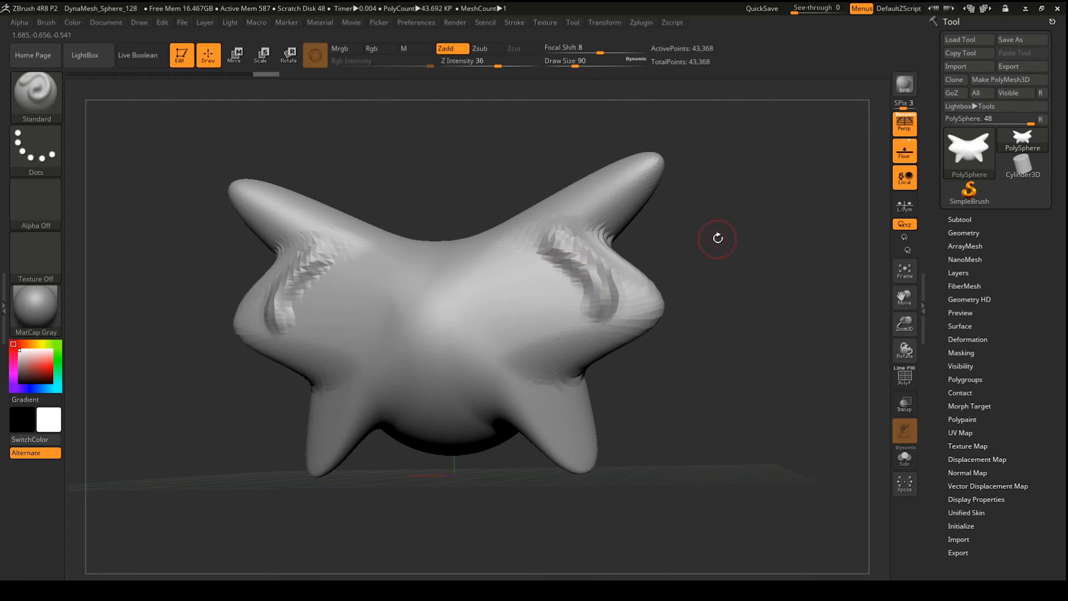
pyautogui.press('ctrl')
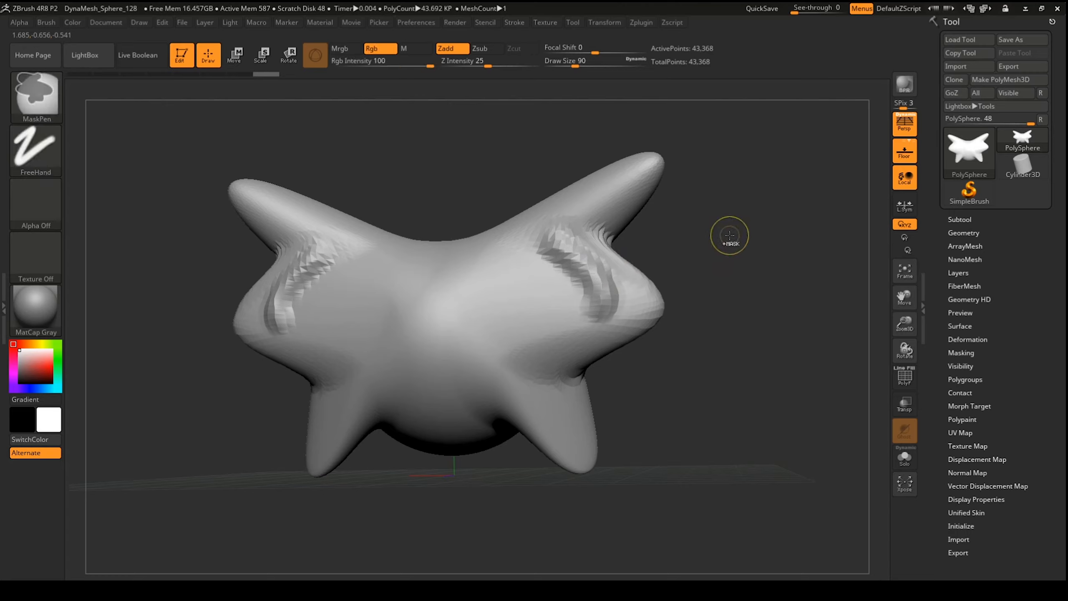
pyautogui.keyDown('ctrl'); pyautogui.moveTo(735, 219); pyautogui.dragTo(719, 440); pyautogui.keyUp('ctrl')
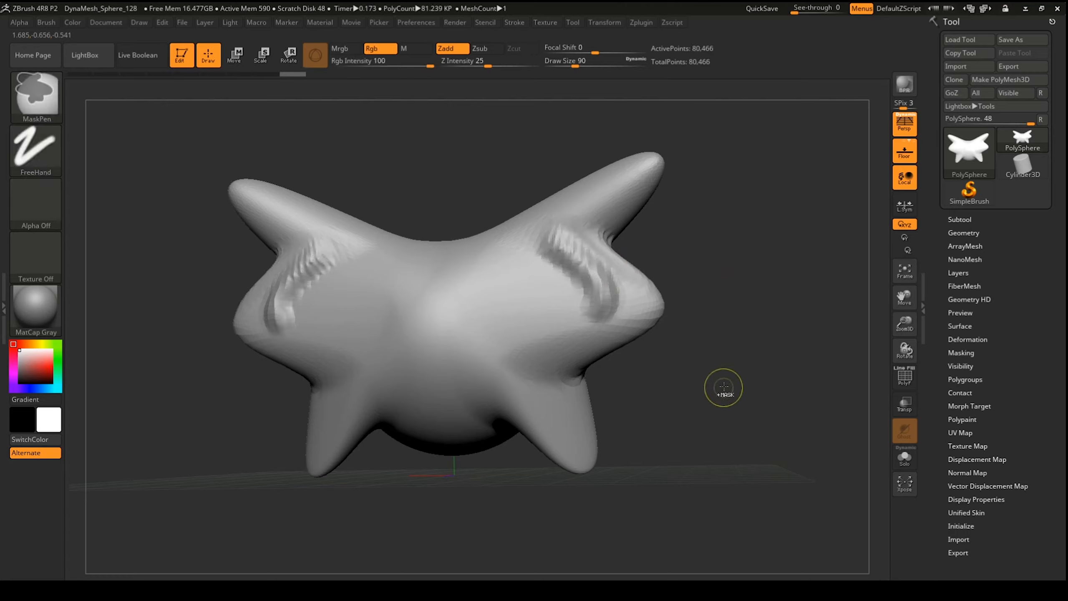
pyautogui.click(905, 378)
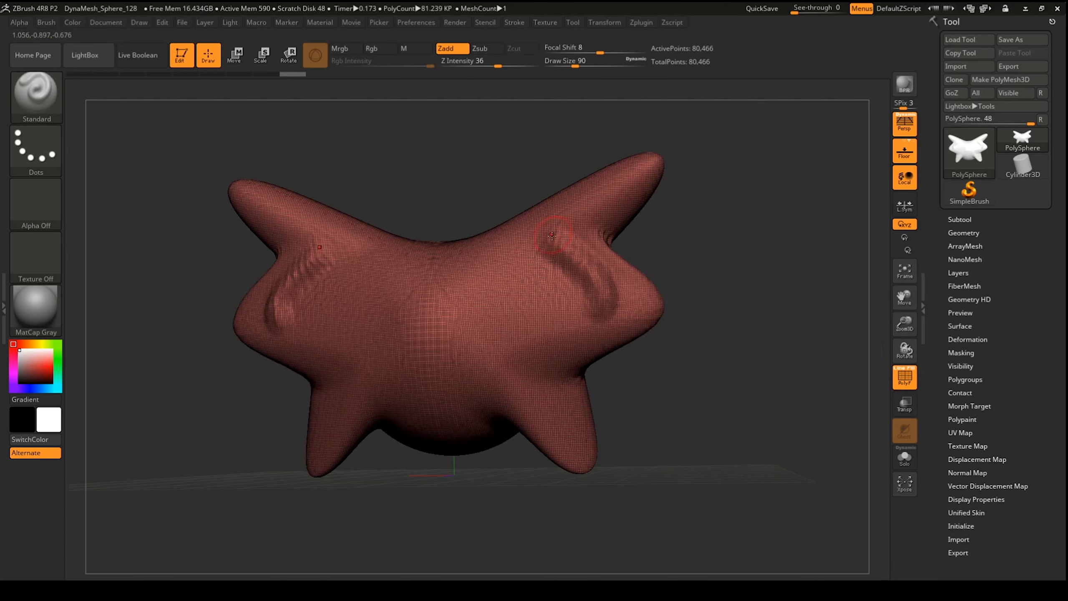
pyautogui.moveTo(739, 277); pyautogui.dragTo(673, 279)
pyautogui.moveTo(593, 249)
pyautogui.keyDown('shift'); pyautogui.mouseDown()
pyautogui.moveTo(565, 229)
pyautogui.moveTo(542, 248)
pyautogui.moveTo(599, 292)
pyautogui.moveTo(582, 288)
pyautogui.mouseUp(); pyautogui.keyUp('shift')
pyautogui.click(904, 378)
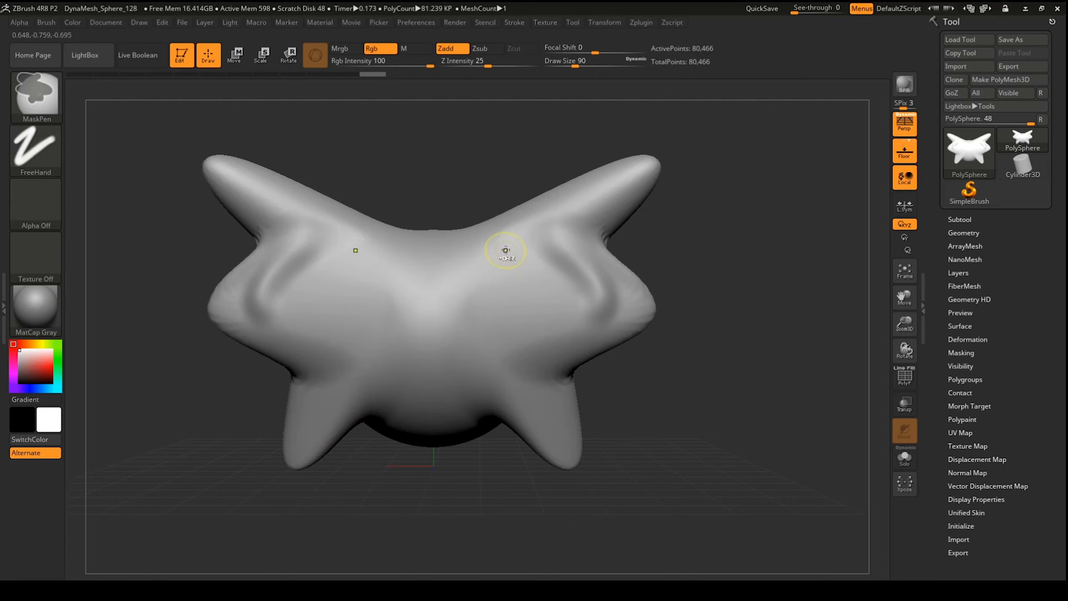
# Step: Paint S-shaped masks on both shoulders, clear them, and sculpt mirrored S-shaped ridges
pyautogui.keyDown('ctrl'); pyautogui.moveTo(505, 248); pyautogui.dragTo(585, 392); pyautogui.keyUp('ctrl')
pyautogui.press('ctrl')
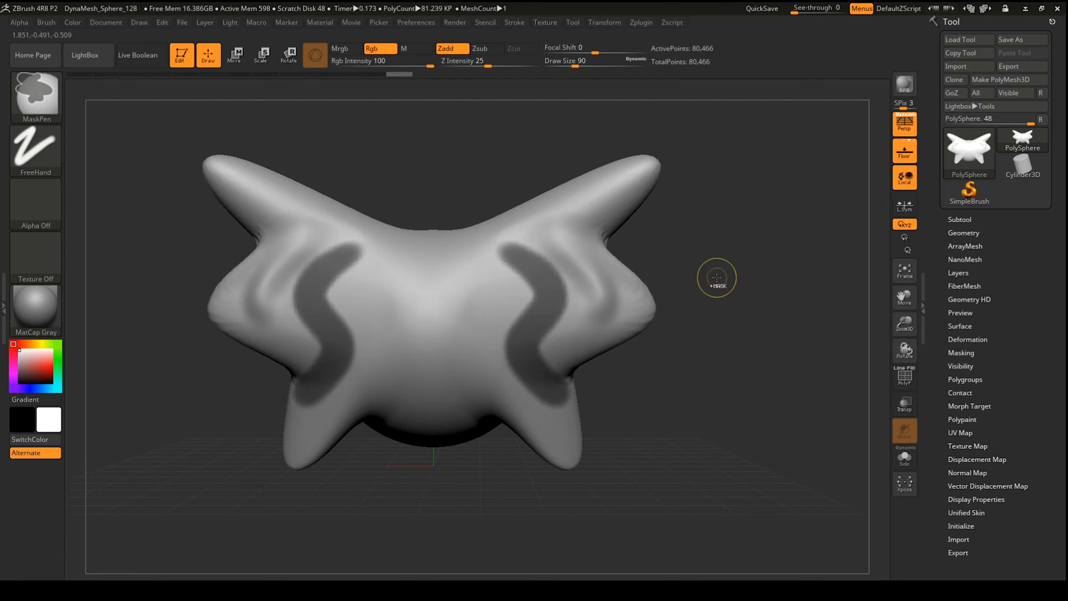
pyautogui.keyDown('ctrl'); pyautogui.moveTo(714, 277); pyautogui.dragTo(698, 276); pyautogui.keyUp('ctrl')
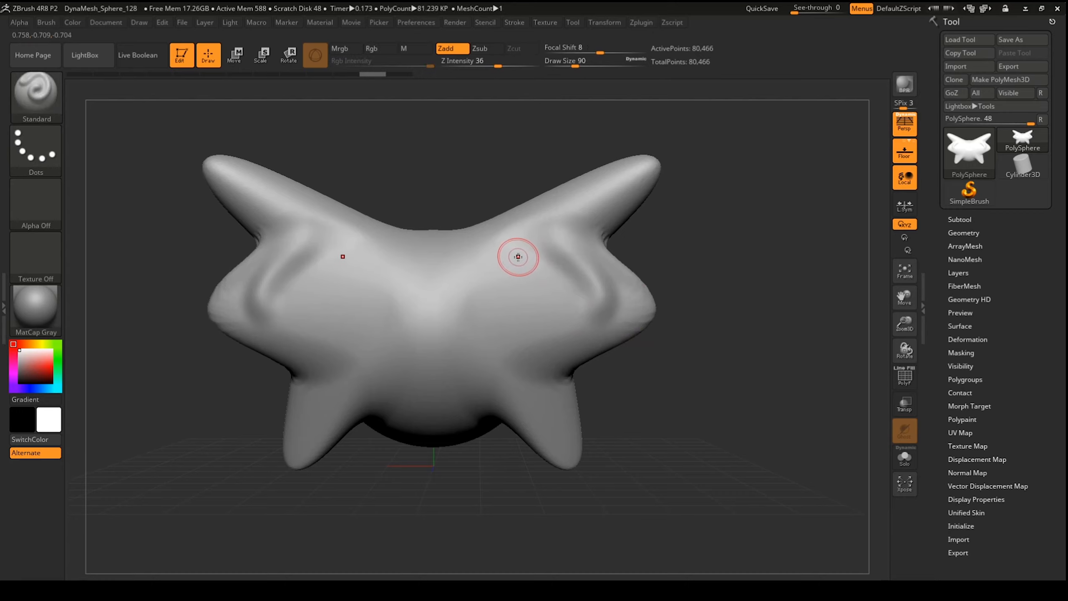
pyautogui.moveTo(520, 259)
pyautogui.mouseDown()
pyautogui.moveTo(511, 333)
pyautogui.moveTo(565, 396)
pyautogui.mouseUp()
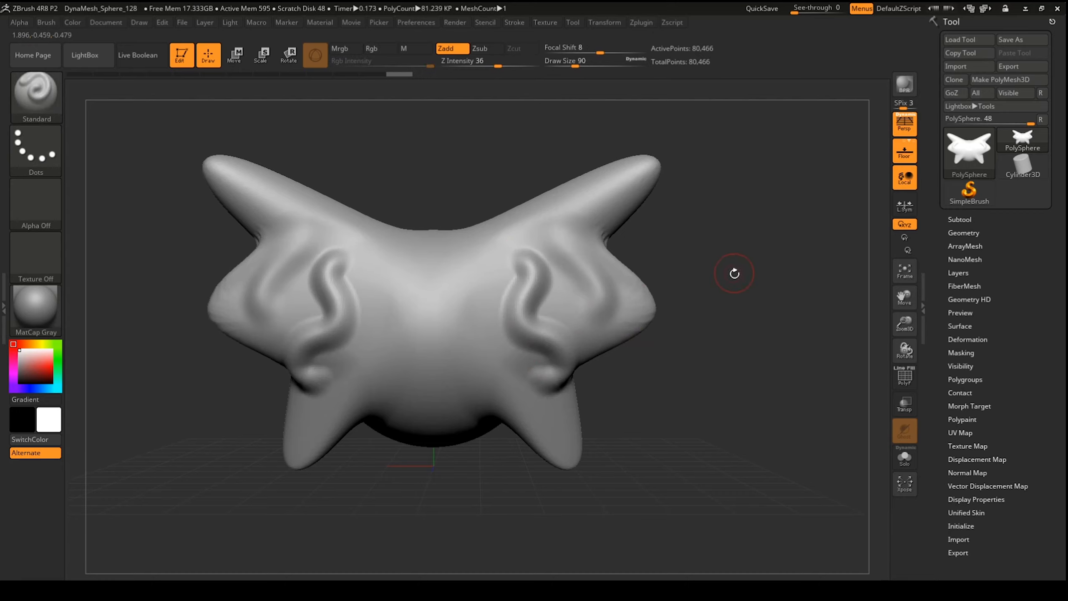
pyautogui.moveTo(734, 269); pyautogui.dragTo(716, 278)
# Step: Undo the S-shaped strokes and earlier sculpt steps back to the smooth lobed shape
pyautogui.hotkey('ctrl', 'z')
pyautogui.hotkey('ctrl', 'z')
pyautogui.hotkey('ctrl', 'z')
pyautogui.hotkey('ctrl', 'z')
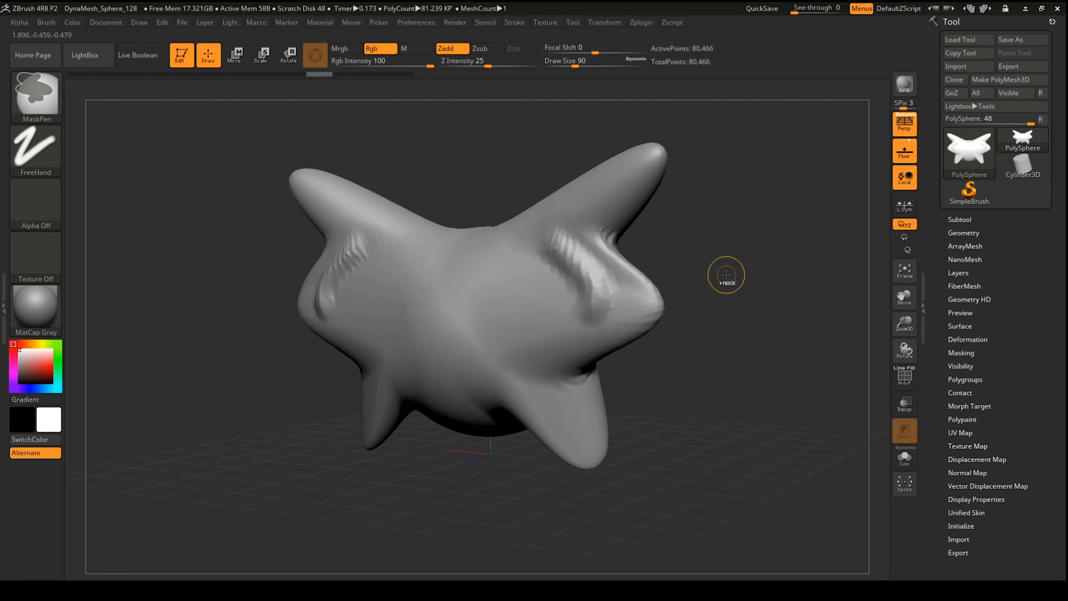
pyautogui.hotkey('ctrl', 'z')
pyautogui.moveTo(732, 253)
pyautogui.mouseDown()
pyautogui.moveTo(741, 268)
pyautogui.moveTo(721, 273)
pyautogui.mouseUp()
pyautogui.hotkey('ctrl', 'z')
pyautogui.hotkey('ctrl', 'z')
pyautogui.hotkey('ctrl', 'z')
pyautogui.hotkey('ctrl', 'z')
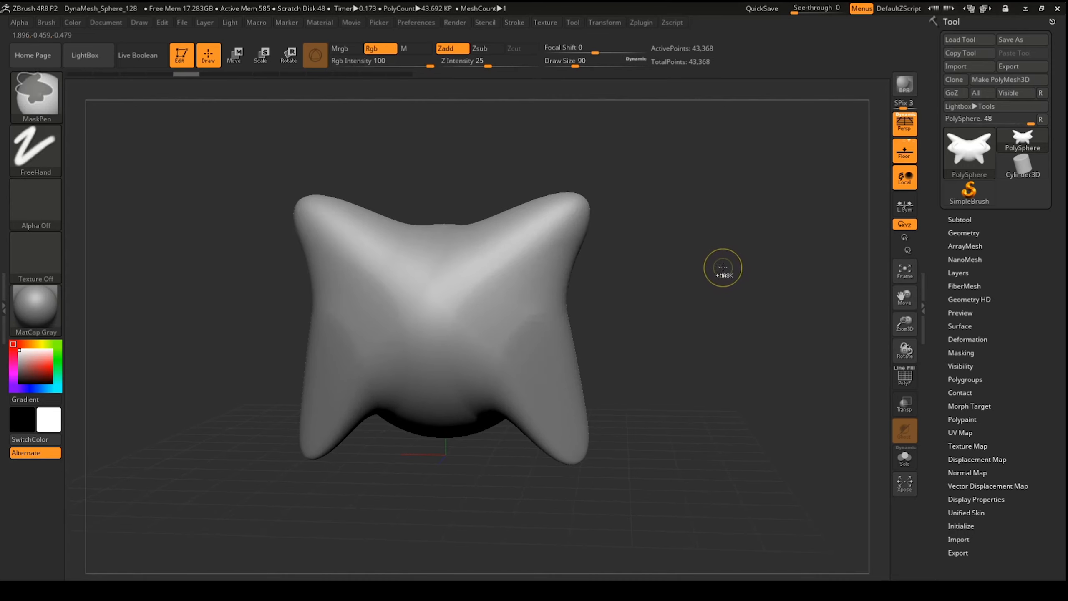
# Step: Undo to a plain sphere, then lay mirrored ClayTubes strokes and two ClayBuildup strips down the centre
pyautogui.hotkey('ctrl', 'z')
pyautogui.hotkey('ctrl', 'z')
pyautogui.hotkey('ctrl', 'z')
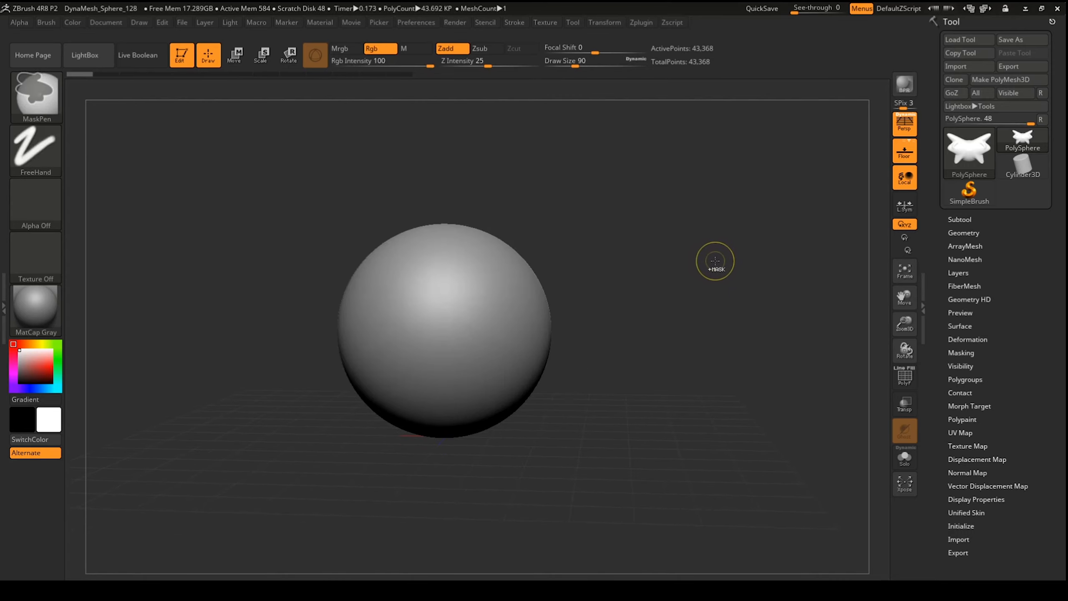
pyautogui.press('b')
pyautogui.press('c')
pyautogui.press('t')
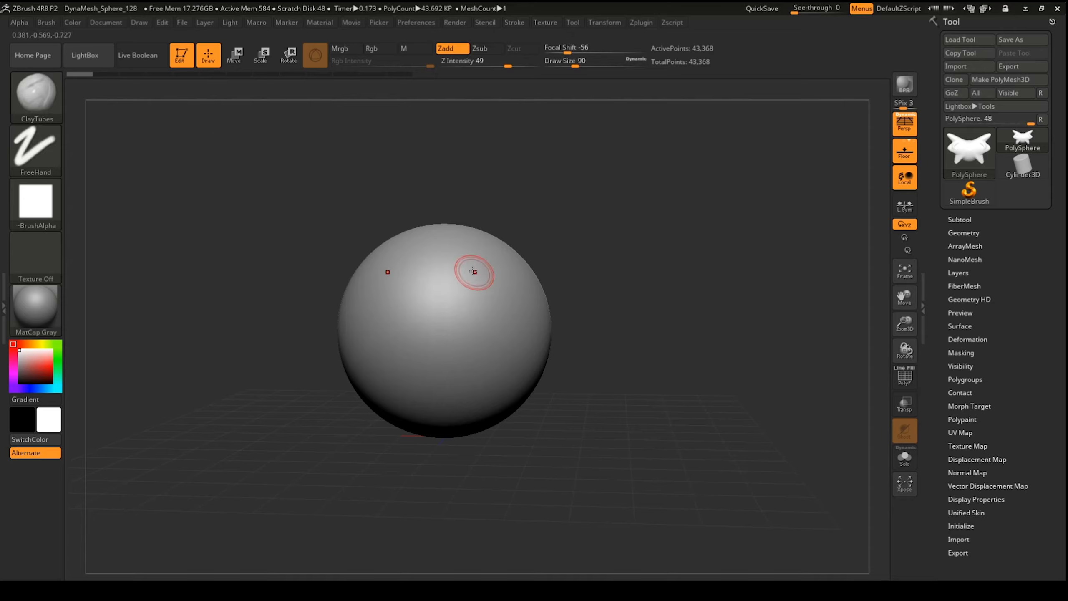
pyautogui.moveTo(465, 265)
pyautogui.mouseDown()
pyautogui.moveTo(473, 349)
pyautogui.moveTo(526, 322)
pyautogui.moveTo(517, 367)
pyautogui.mouseUp()
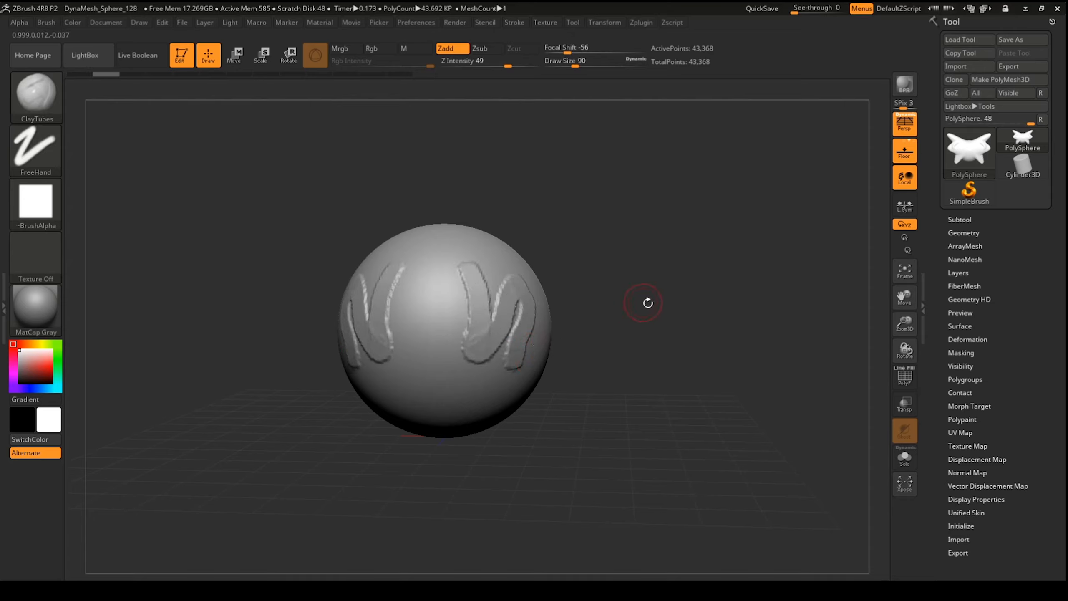
pyautogui.press('b')
pyautogui.press('c')
pyautogui.press('b')
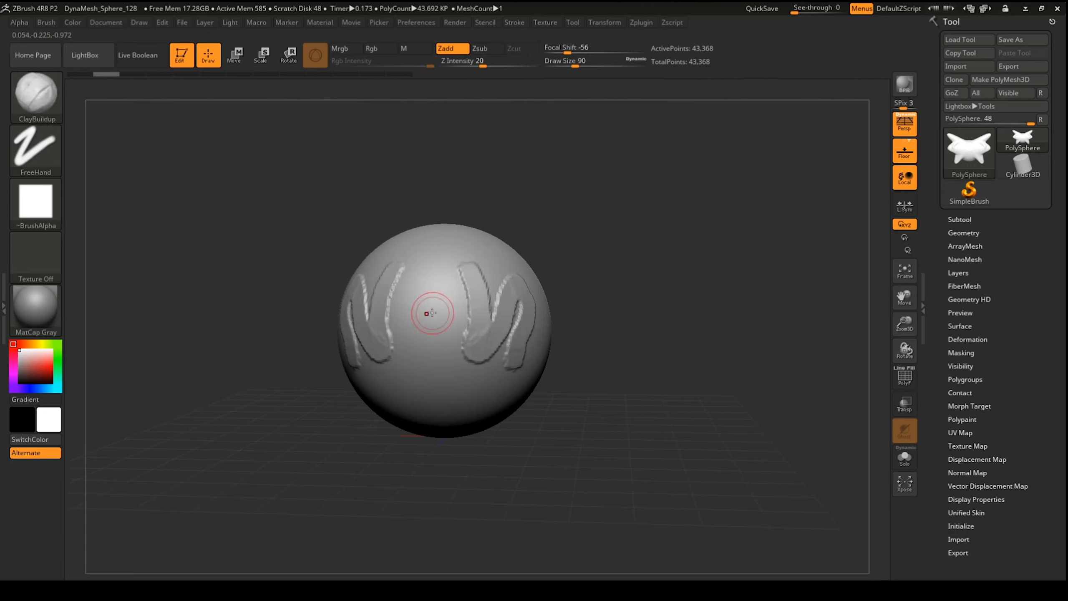
pyautogui.moveTo(438, 300); pyautogui.dragTo(452, 393)
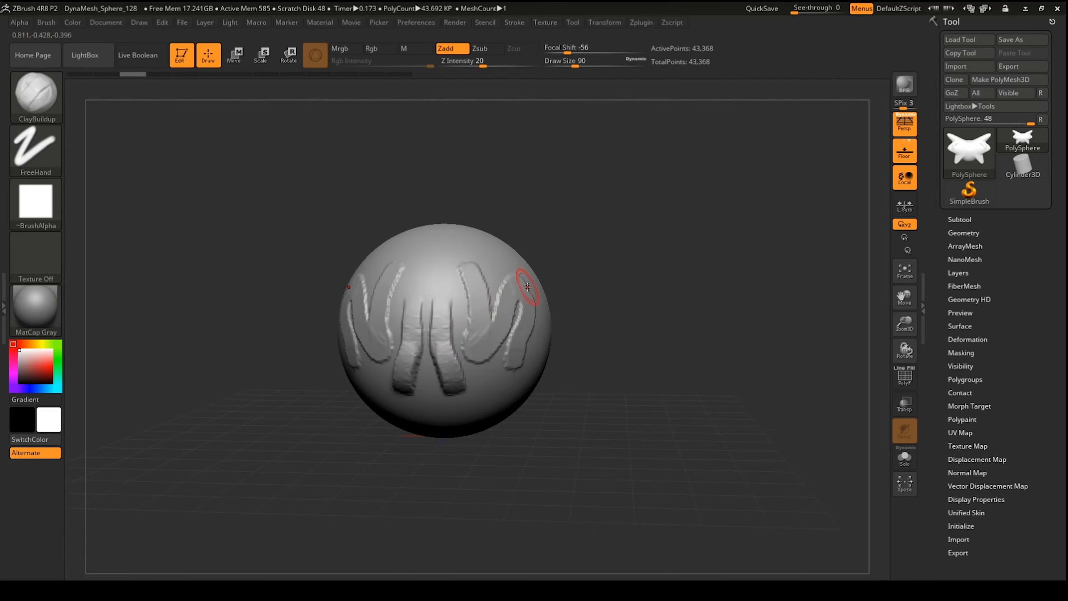
# Step: Carve a mirrored V groove with DamStandard, try an Inflat S-bulge, then undo it
pyautogui.press('b')
pyautogui.press('d')
pyautogui.press('s')
pyautogui.moveTo(431, 267)
pyautogui.mouseDown()
pyautogui.moveTo(465, 248)
pyautogui.moveTo(487, 252)
pyautogui.mouseUp()
pyautogui.moveTo(641, 269); pyautogui.dragTo(584, 293)
pyautogui.press('b')
pyautogui.press('i')
pyautogui.press('n')
pyautogui.moveTo(540, 256)
pyautogui.mouseDown()
pyautogui.moveTo(549, 396)
pyautogui.moveTo(585, 362)
pyautogui.moveTo(557, 334)
pyautogui.moveTo(558, 353)
pyautogui.mouseUp()
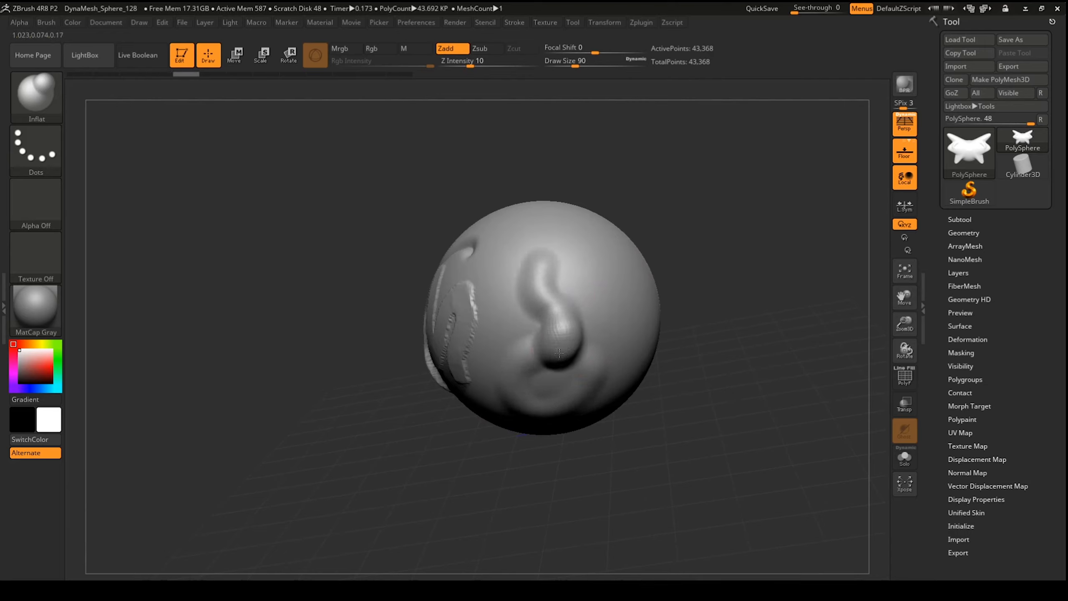
pyautogui.moveTo(674, 271)
pyautogui.mouseDown()
pyautogui.moveTo(634, 295)
pyautogui.moveTo(605, 290)
pyautogui.moveTo(617, 283)
pyautogui.mouseUp()
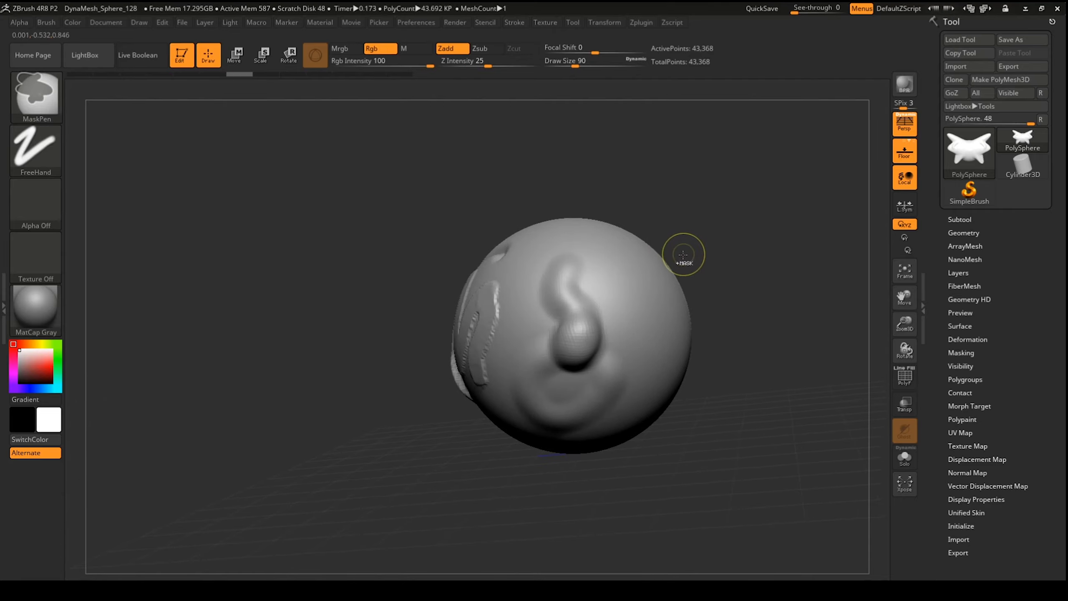
pyautogui.hotkey('ctrl', 'z')
pyautogui.hotkey('ctrl', 'z')
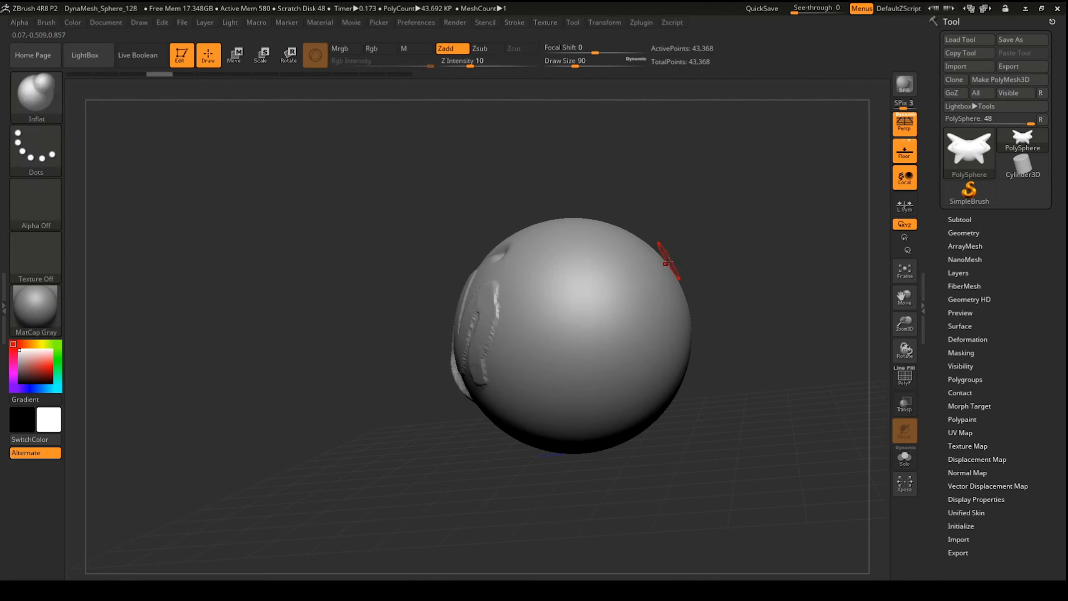
# Step: Select hPolish at Draw Size 305 and flatten large patches on the side and lower left
pyautogui.press('b')
pyautogui.press('h')
pyautogui.press('p')
pyautogui.moveTo(691, 236); pyautogui.dragTo(711, 232)
pyautogui.moveTo(574, 65); pyautogui.dragTo(599, 74)
pyautogui.moveTo(568, 281); pyautogui.dragTo(573, 288)
pyautogui.moveTo(708, 303); pyautogui.dragTo(695, 293)
pyautogui.moveTo(512, 335)
pyautogui.mouseDown()
pyautogui.moveTo(458, 378)
pyautogui.moveTo(474, 360)
pyautogui.mouseUp()
# Step: Flatten the central front, upper front, top and lower front facets into planes
pyautogui.moveTo(374, 429); pyautogui.dragTo(394, 416)
pyautogui.moveTo(407, 305); pyautogui.dragTo(406, 347)
pyautogui.moveTo(407, 306); pyautogui.dragTo(439, 282)
pyautogui.moveTo(461, 398)
pyautogui.mouseDown()
pyautogui.moveTo(445, 399)
pyautogui.moveTo(439, 386)
pyautogui.mouseUp()
pyautogui.moveTo(607, 282); pyautogui.dragTo(552, 287)
pyautogui.moveTo(566, 309)
pyautogui.mouseDown()
pyautogui.moveTo(608, 301)
pyautogui.moveTo(649, 269)
pyautogui.mouseUp()
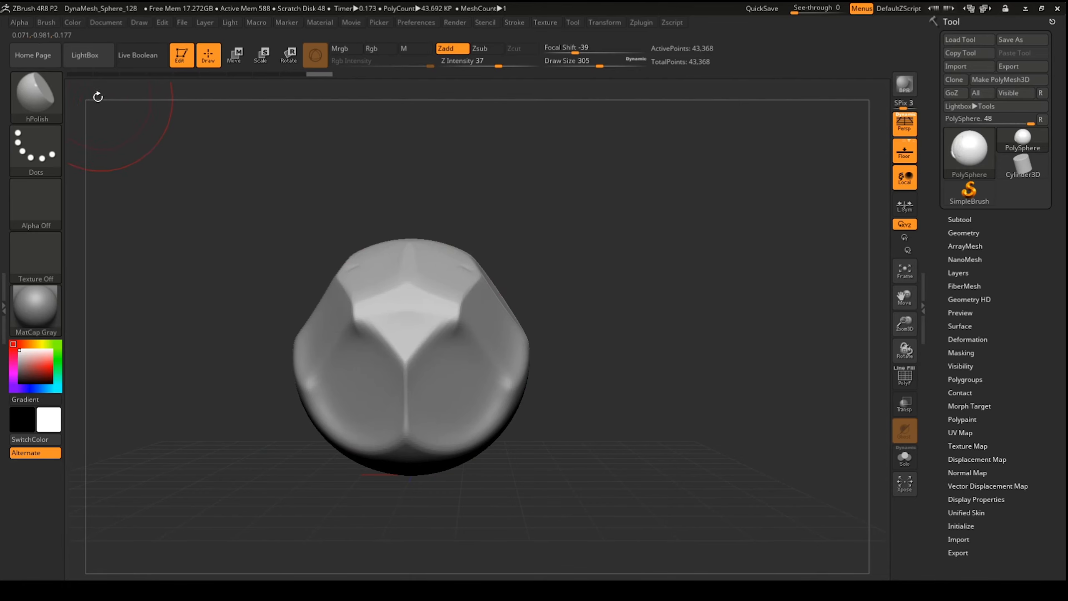
# Step: Assign the 0 key as a custom hotkey for the Move brush
pyautogui.click(38, 109)
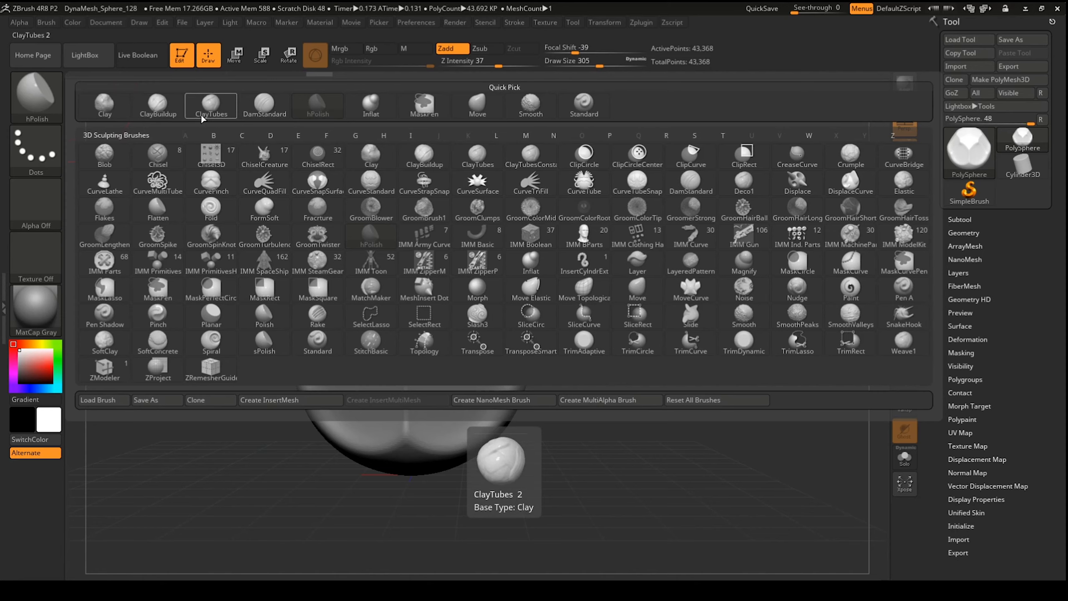
pyautogui.press('ctrl')
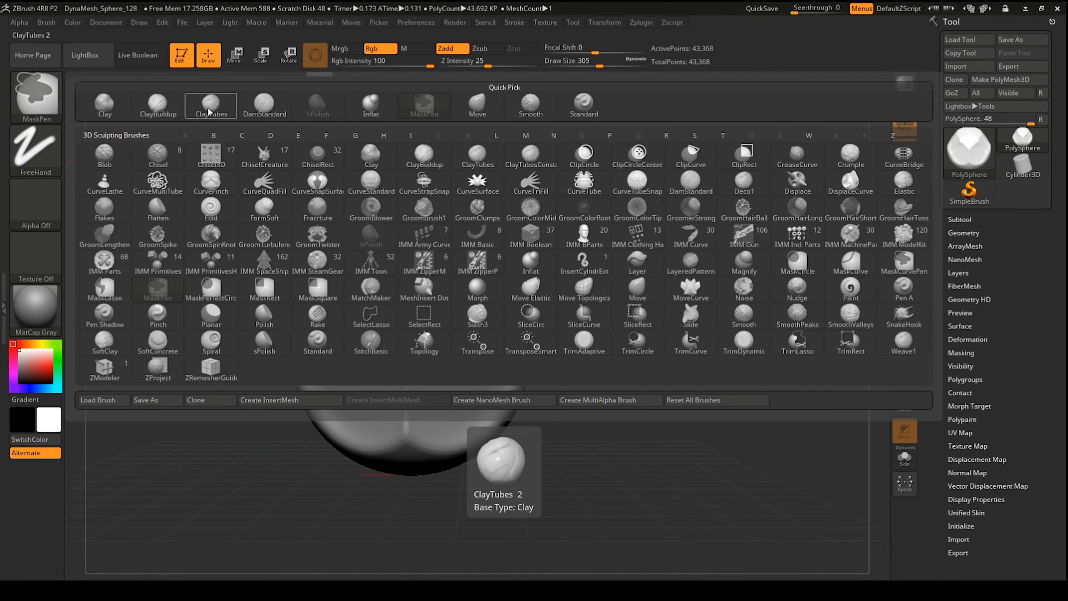
pyautogui.keyDown('ctrl'); pyautogui.keyDown('alt'); pyautogui.click(479, 115); pyautogui.keyUp('alt'); pyautogui.keyUp('ctrl')
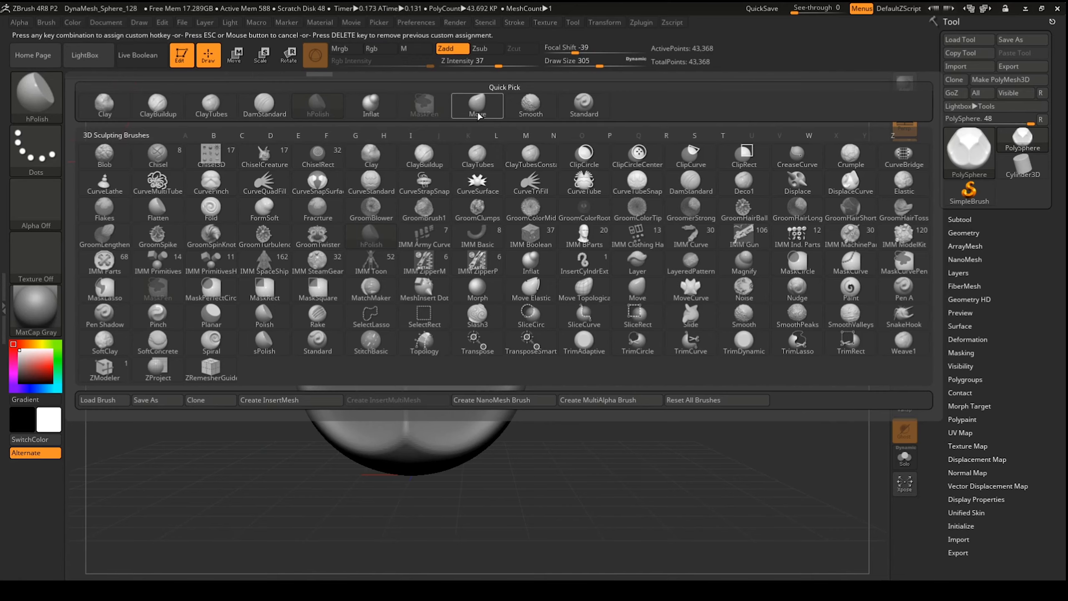
pyautogui.press('0')
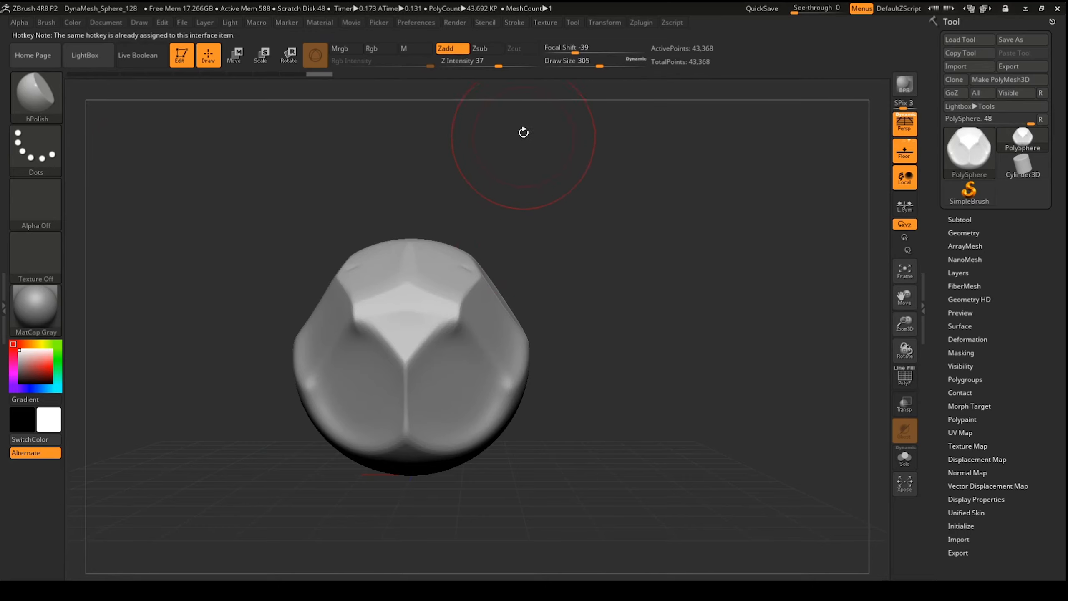
# Step: Store the custom hotkeys under Preferences > Hotkeys > Store
pyautogui.click(428, 23)
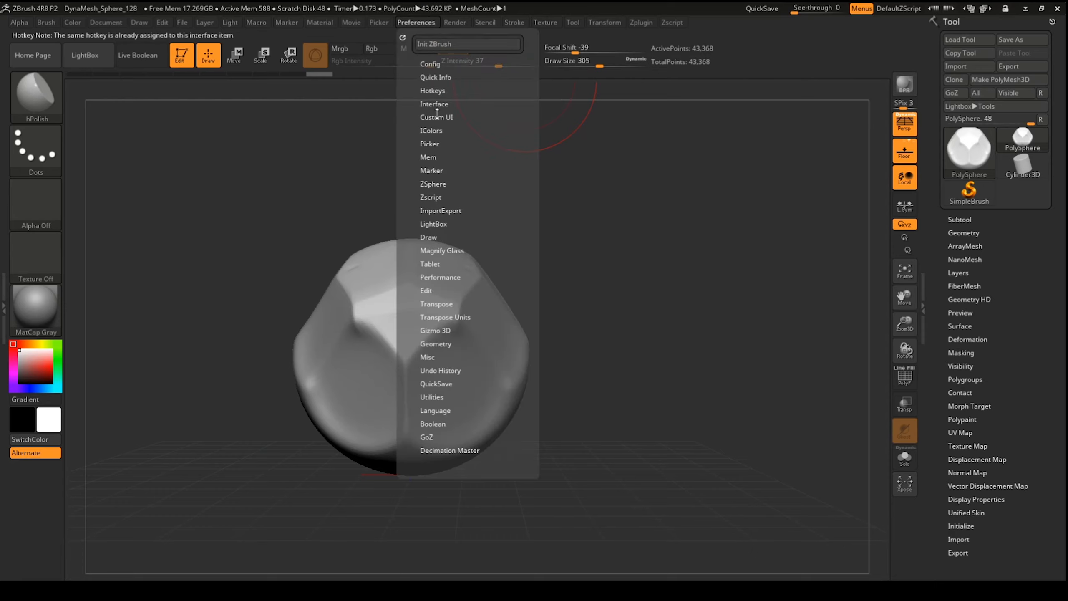
pyautogui.click(441, 91)
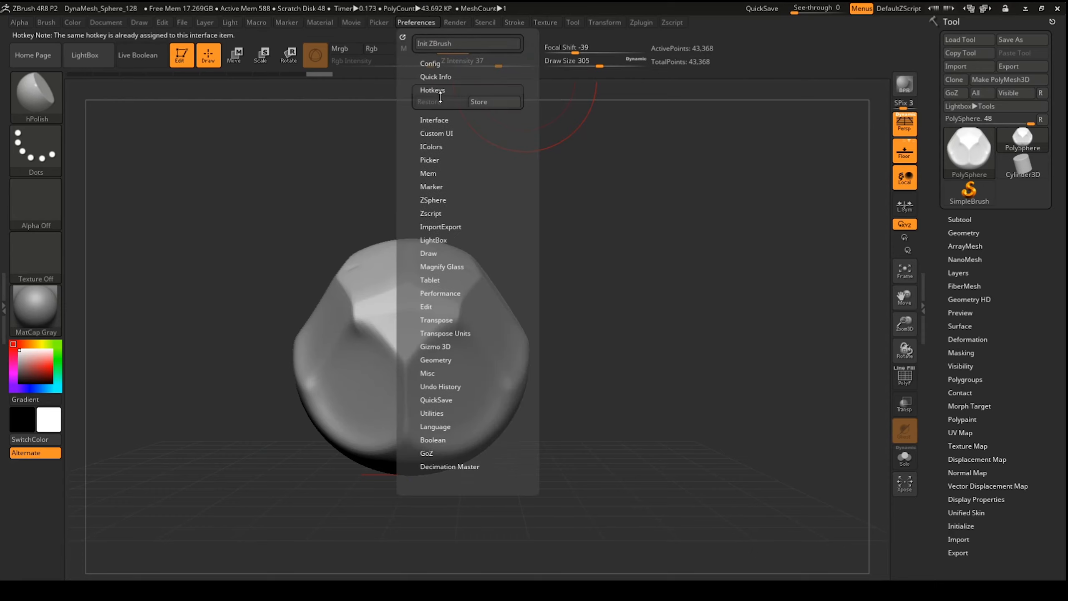
pyautogui.click(482, 101)
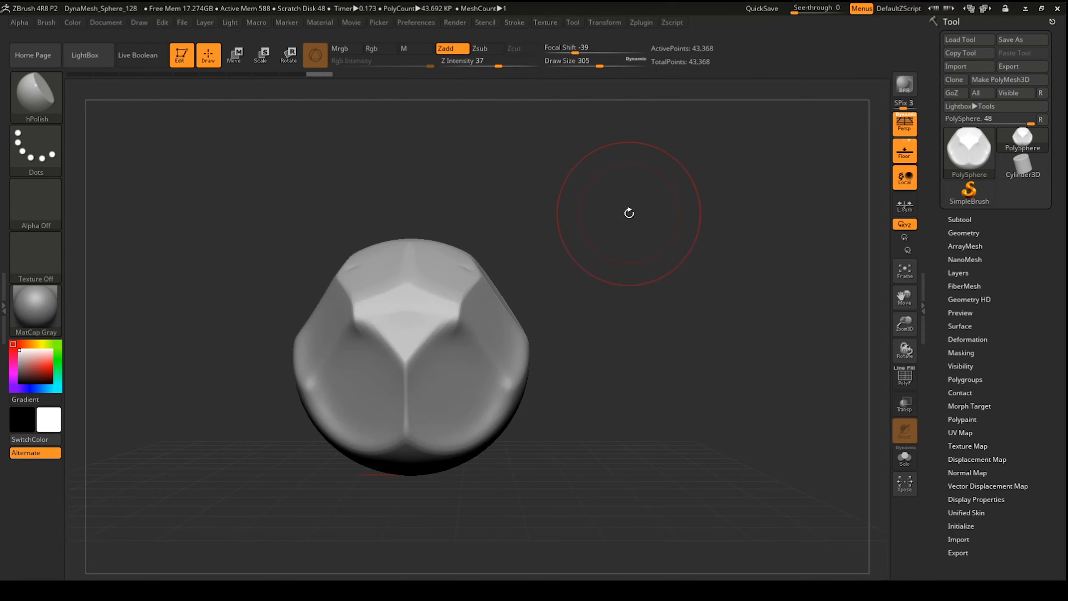
# Step: Smooth the faceted ridges on the sphere's front, rotating to check the blend
pyautogui.moveTo(628, 213)
pyautogui.mouseDown()
pyautogui.moveTo(596, 234)
pyautogui.moveTo(631, 214)
pyautogui.moveTo(615, 239)
pyautogui.moveTo(625, 248)
pyautogui.mouseUp()
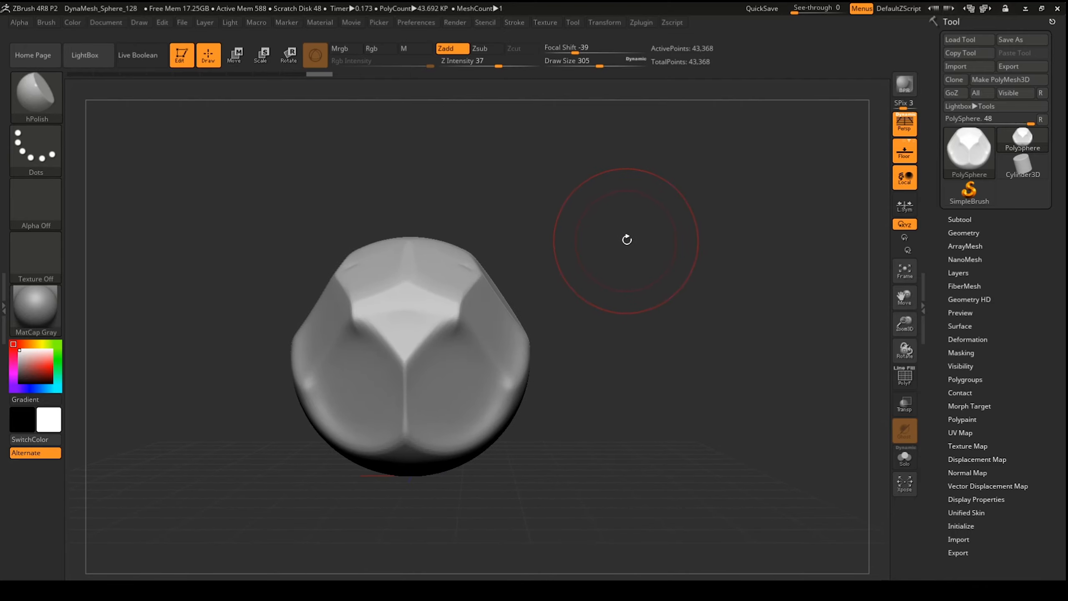
pyautogui.click(37, 94)
pyautogui.moveTo(683, 300)
pyautogui.mouseDown()
pyautogui.moveTo(550, 311)
pyautogui.moveTo(644, 312)
pyautogui.mouseUp()
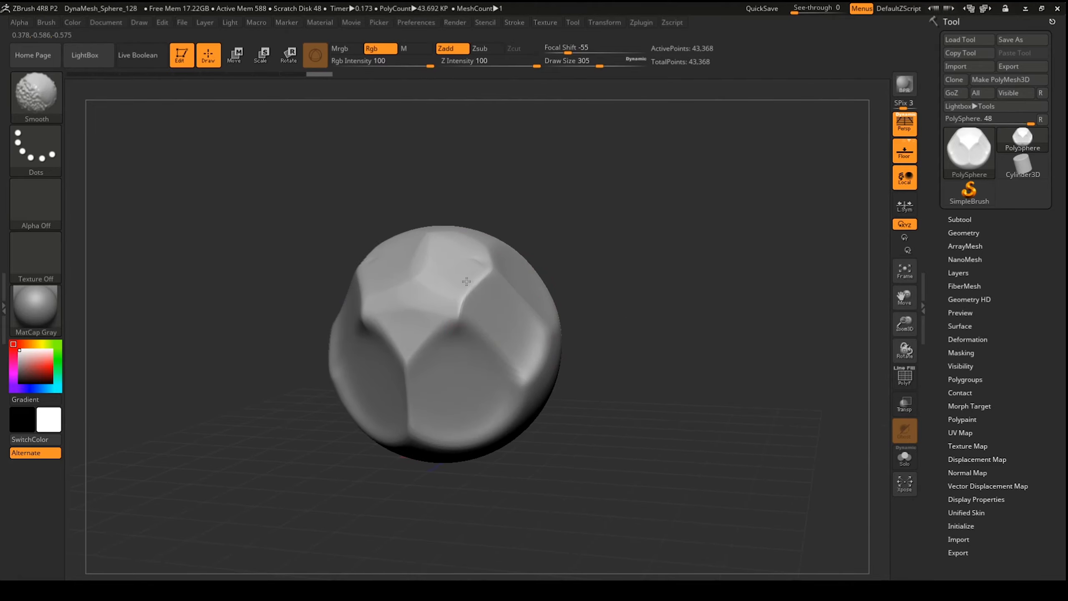
pyautogui.moveTo(466, 281)
pyautogui.keyDown('shift'); pyautogui.mouseDown()
pyautogui.moveTo(420, 316)
pyautogui.moveTo(484, 408)
pyautogui.mouseUp(); pyautogui.keyUp('shift')
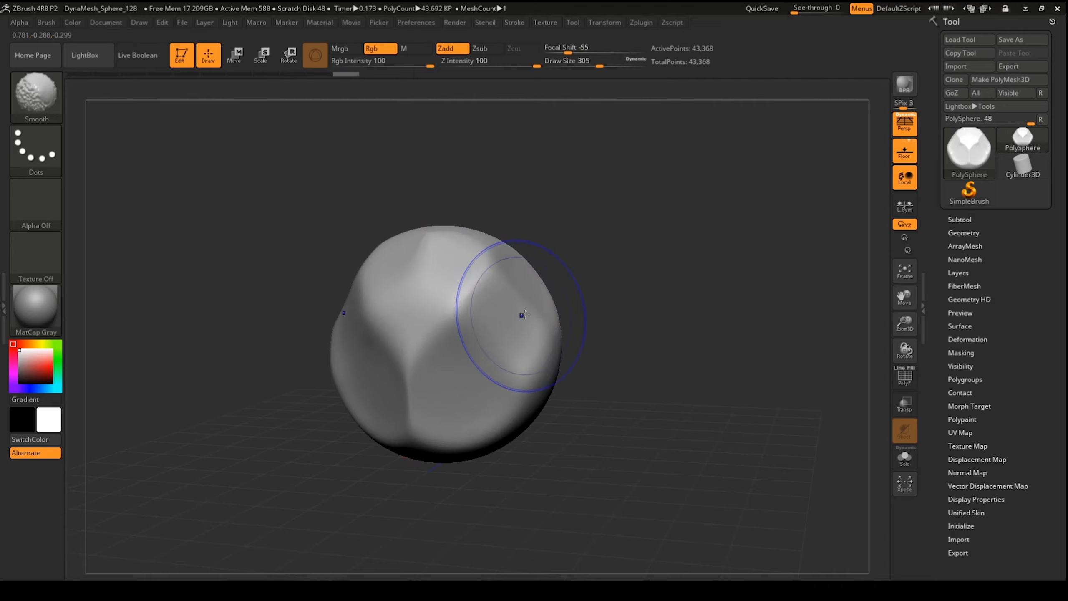
pyautogui.moveTo(683, 269); pyautogui.dragTo(692, 263)
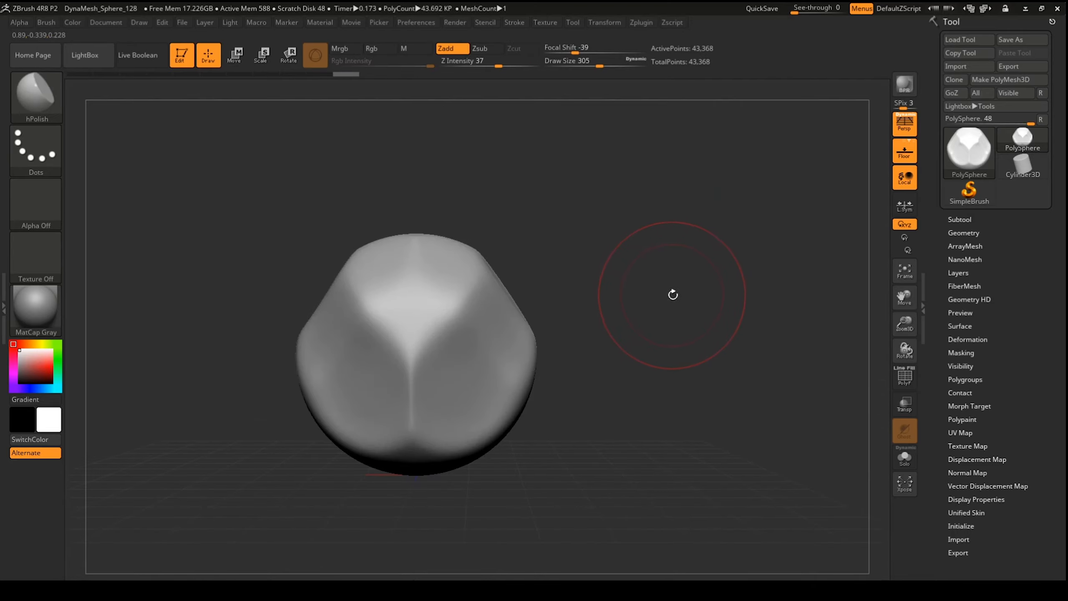
pyautogui.moveTo(648, 276); pyautogui.dragTo(694, 274)
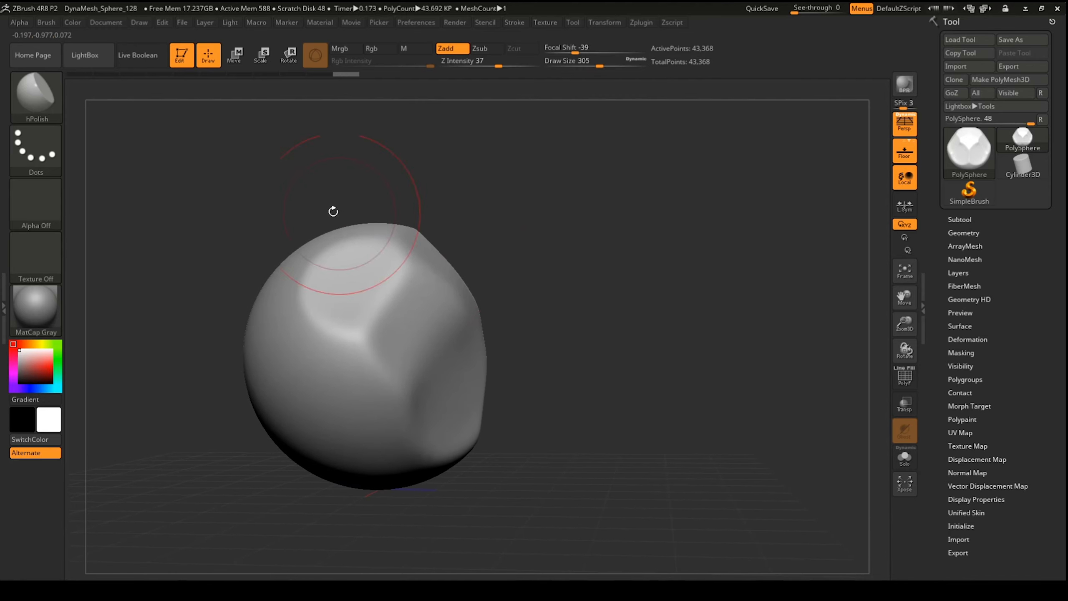
# Step: Pick the ClipCurve brush from the clip and trim brush choices
pyautogui.keyDown('ctrl'); pyautogui.keyDown('shift'); pyautogui.click(35, 105); pyautogui.keyUp('shift'); pyautogui.keyUp('ctrl')
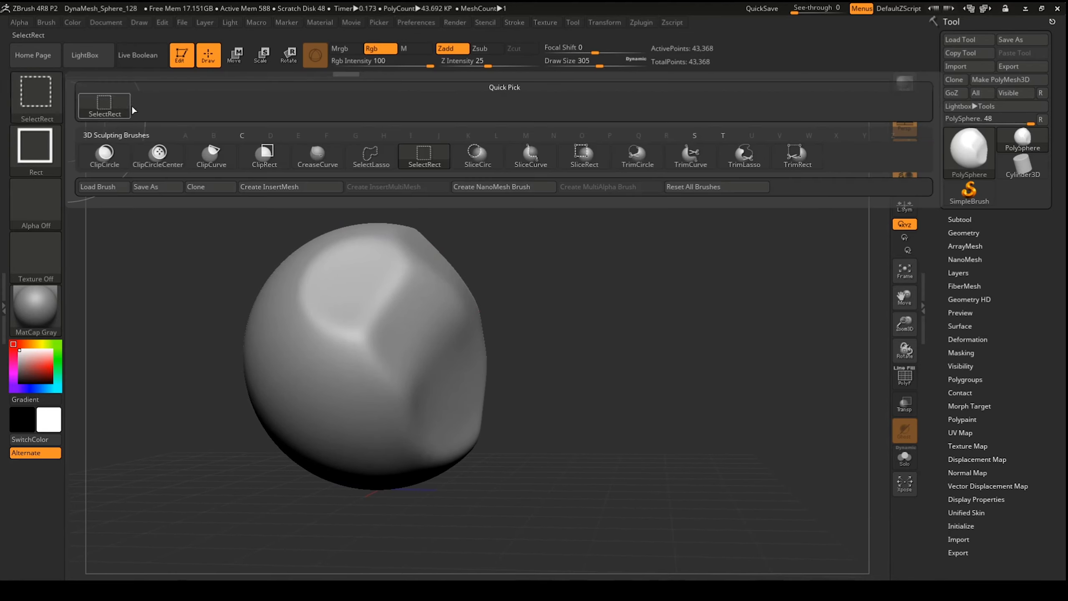
pyautogui.moveTo(220, 162)
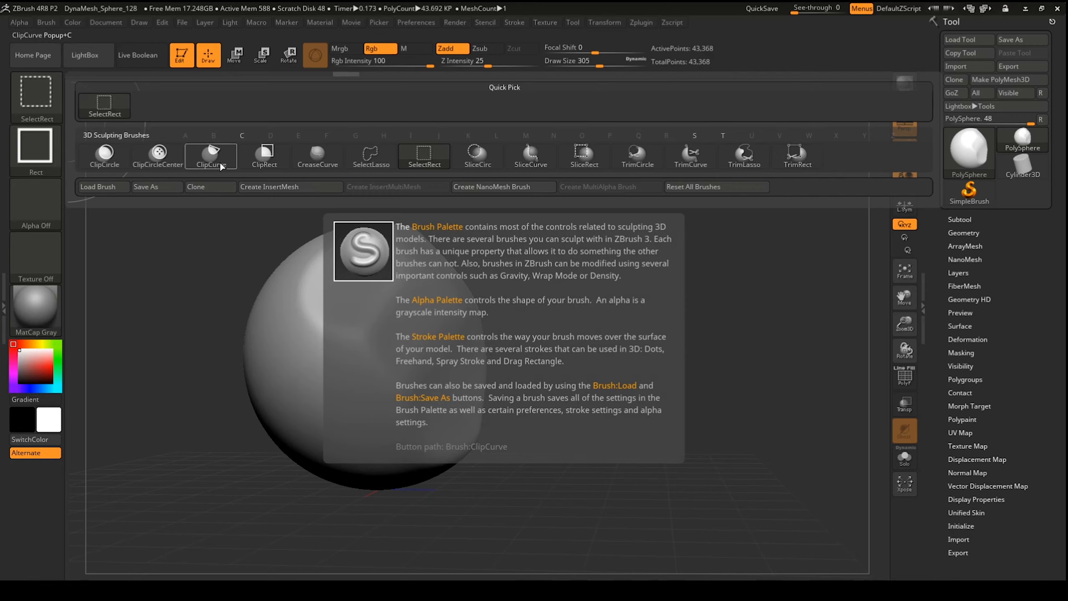
pyautogui.click(219, 162)
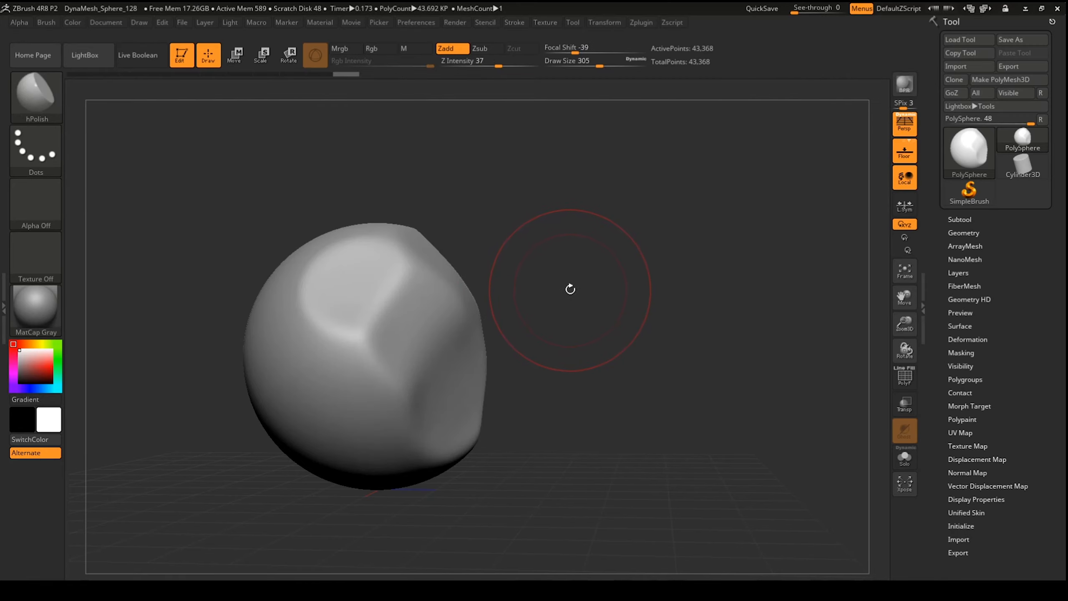
# Step: Make ClipCurve the Ctrl+Shift selection-mode brush in place of SelectRect
pyautogui.press('ctrl')
pyautogui.hotkey('ctrl', 'shift')
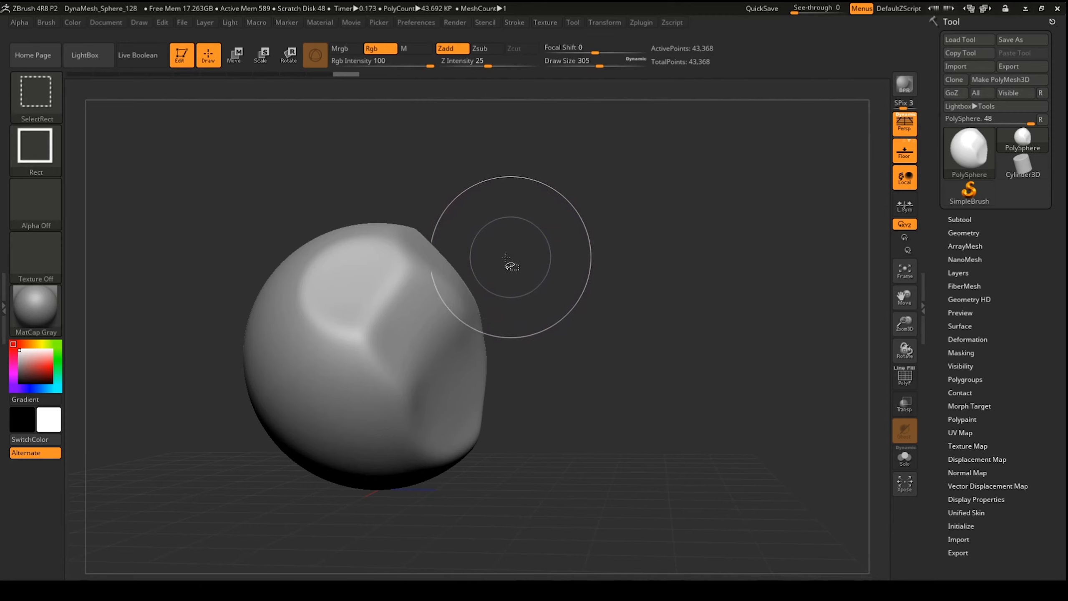
pyautogui.moveTo(38, 94)
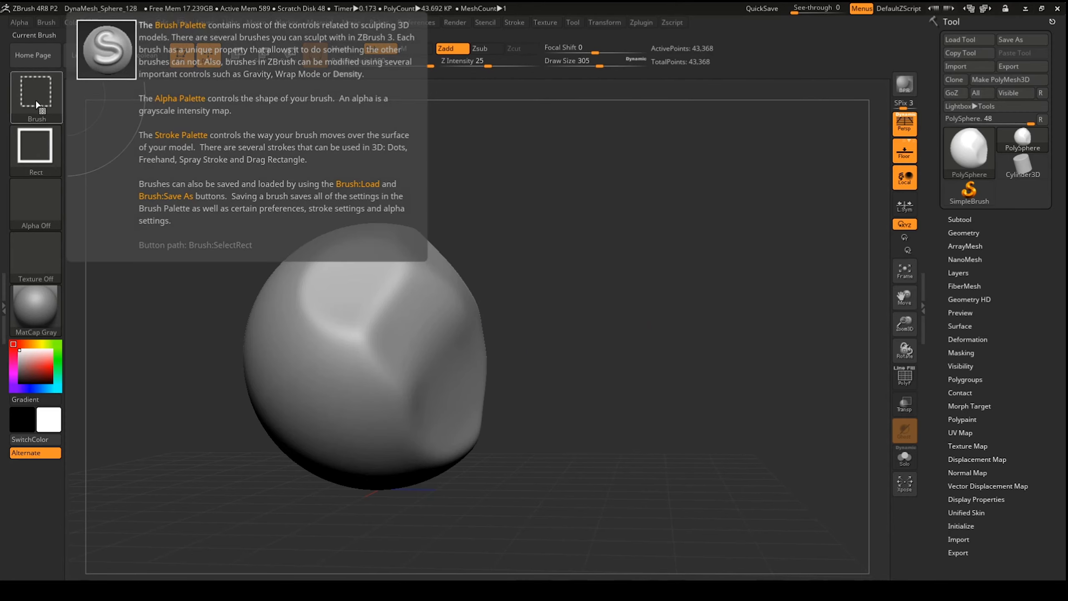
pyautogui.click(39, 104)
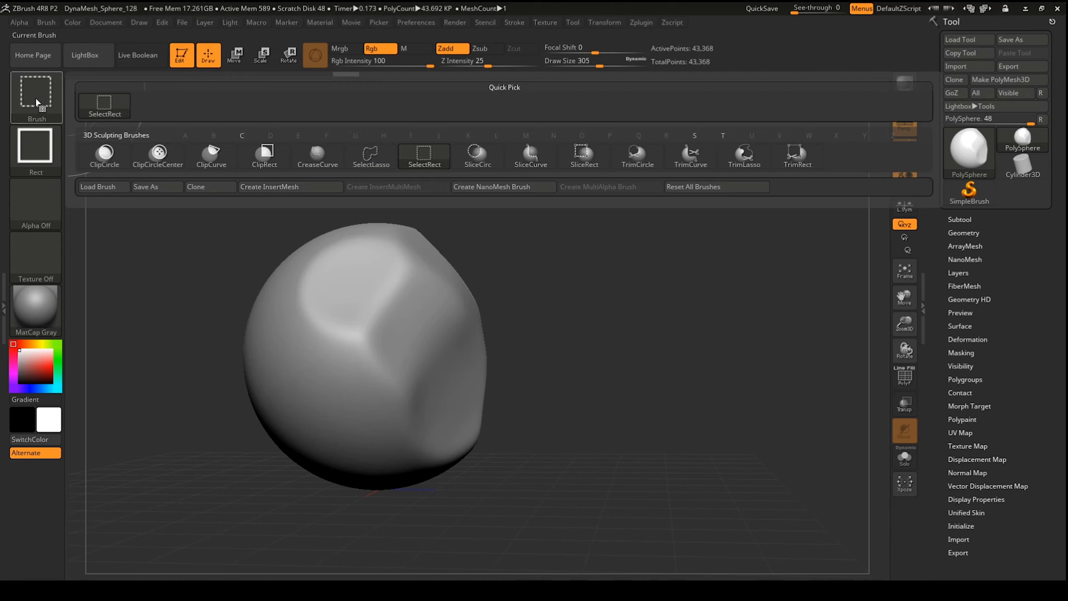
pyautogui.click(31, 104)
pyautogui.click(33, 102)
pyautogui.click(212, 161)
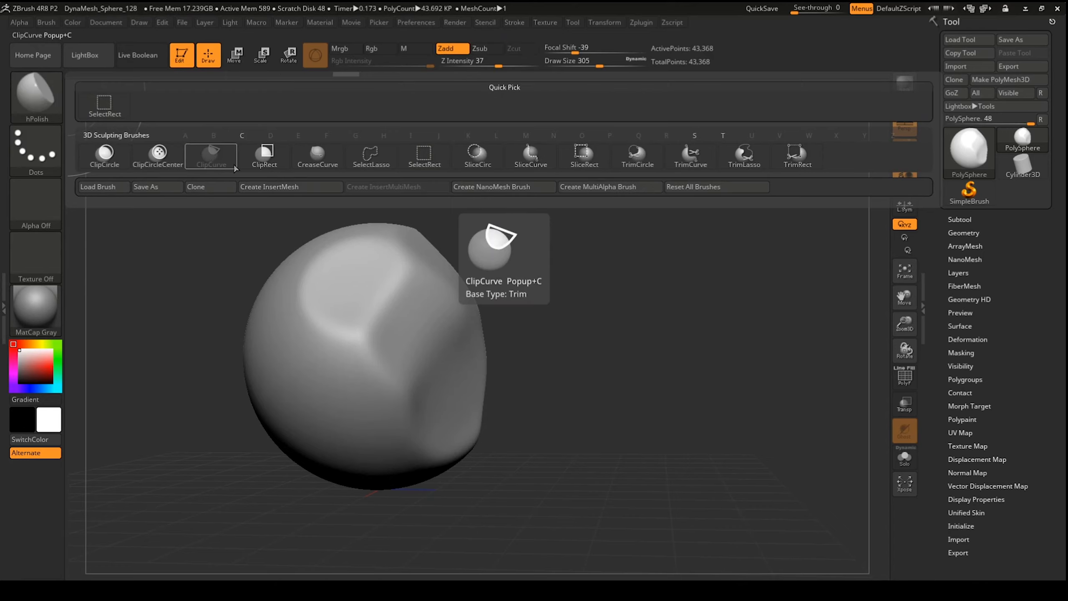
# Step: Slice the sphere's top and both sides flat with ClipCurve lines
pyautogui.moveTo(608, 291)
pyautogui.mouseDown()
pyautogui.moveTo(556, 297)
pyautogui.moveTo(560, 281)
pyautogui.mouseUp()
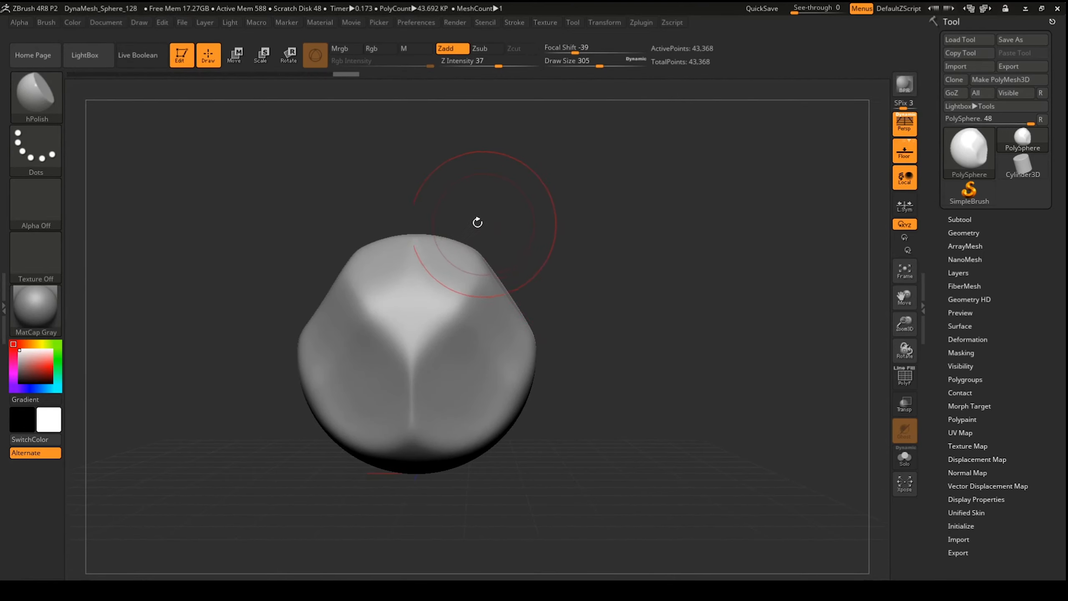
pyautogui.moveTo(433, 203)
pyautogui.keyDown('ctrl'); pyautogui.keyDown('shift'); pyautogui.mouseDown()
pyautogui.moveTo(575, 424)
pyautogui.moveTo(588, 339)
pyautogui.mouseUp(); pyautogui.keyUp('shift'); pyautogui.keyUp('ctrl')
pyautogui.keyDown('ctrl'); pyautogui.keyDown('shift'); pyautogui.moveTo(597, 257); pyautogui.dragTo(437, 473); pyautogui.keyUp('shift'); pyautogui.keyUp('ctrl')
pyautogui.moveTo(631, 353)
pyautogui.mouseDown()
pyautogui.moveTo(591, 342)
pyautogui.moveTo(653, 352)
pyautogui.mouseUp()
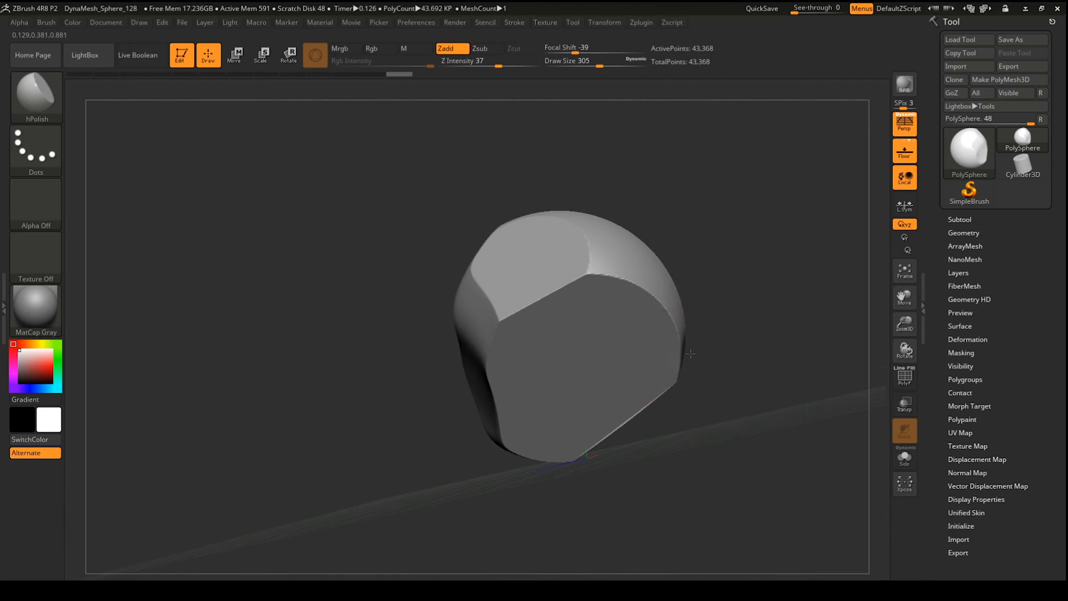
pyautogui.keyDown('ctrl'); pyautogui.keyDown('shift'); pyautogui.moveTo(620, 219); pyautogui.dragTo(688, 449); pyautogui.keyUp('shift'); pyautogui.keyUp('ctrl')
pyautogui.moveTo(726, 336)
pyautogui.mouseDown()
pyautogui.moveTo(726, 319)
pyautogui.moveTo(692, 297)
pyautogui.moveTo(719, 294)
pyautogui.moveTo(724, 280)
pyautogui.mouseUp()
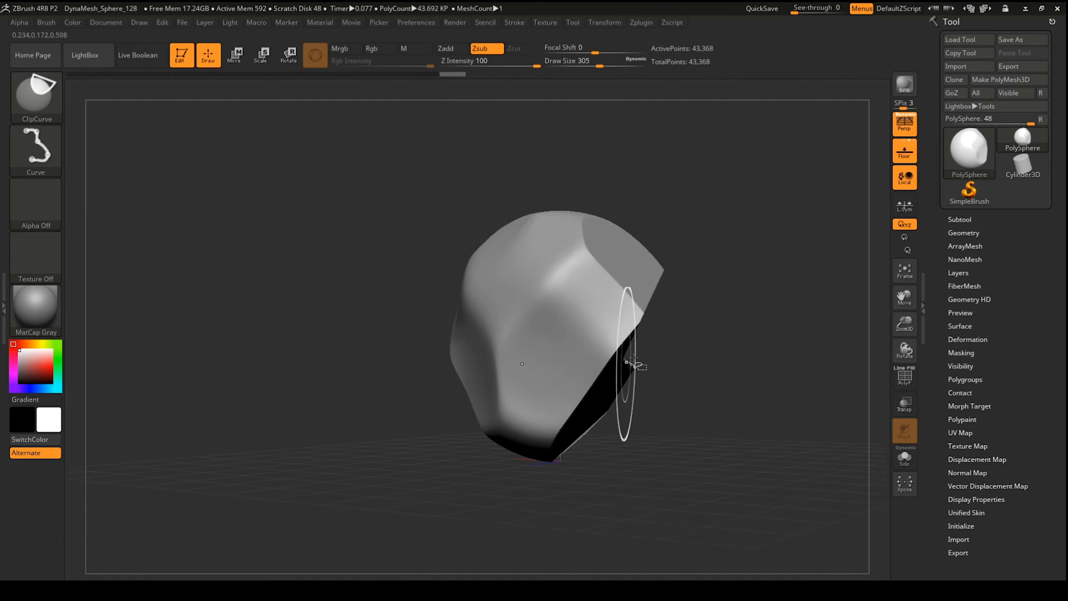
pyautogui.moveTo(689, 313); pyautogui.dragTo(744, 289)
pyautogui.keyDown('ctrl'); pyautogui.keyDown('shift'); pyautogui.moveTo(650, 232); pyautogui.dragTo(640, 398); pyautogui.keyUp('shift'); pyautogui.keyUp('ctrl')
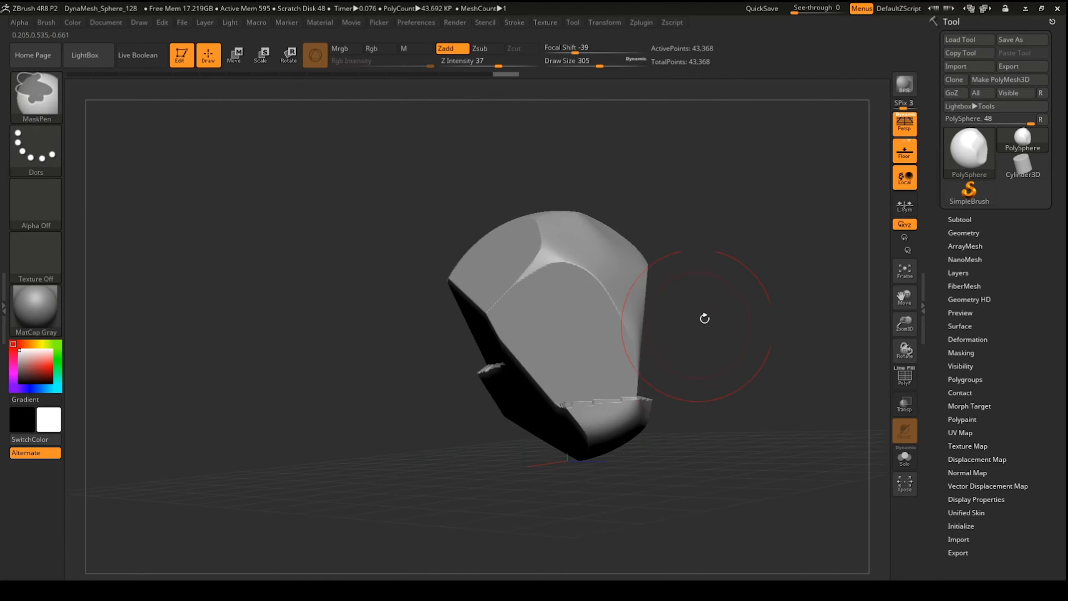
# Step: Smooth the sliced hard edges and return to a symmetric front view
pyautogui.moveTo(719, 305); pyautogui.dragTo(682, 313)
pyautogui.moveTo(597, 303)
pyautogui.keyDown('shift'); pyautogui.mouseDown()
pyautogui.moveTo(593, 366)
pyautogui.moveTo(635, 349)
pyautogui.moveTo(661, 309)
pyautogui.moveTo(715, 370)
pyautogui.moveTo(708, 409)
pyautogui.moveTo(643, 362)
pyautogui.moveTo(615, 321)
pyautogui.mouseUp(); pyautogui.keyUp('shift')
pyautogui.keyDown('alt'); pyautogui.moveTo(775, 343); pyautogui.dragTo(606, 301); pyautogui.keyUp('alt')
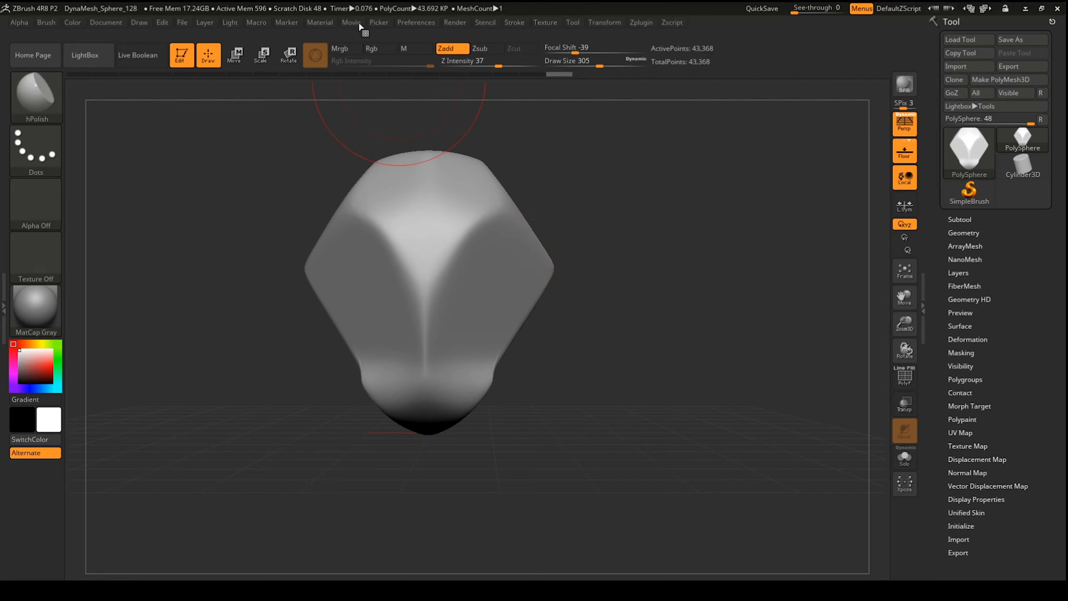
# Step: Import the red line-drawing face reference from the Desktop folder as a texture
pyautogui.click(417, 22)
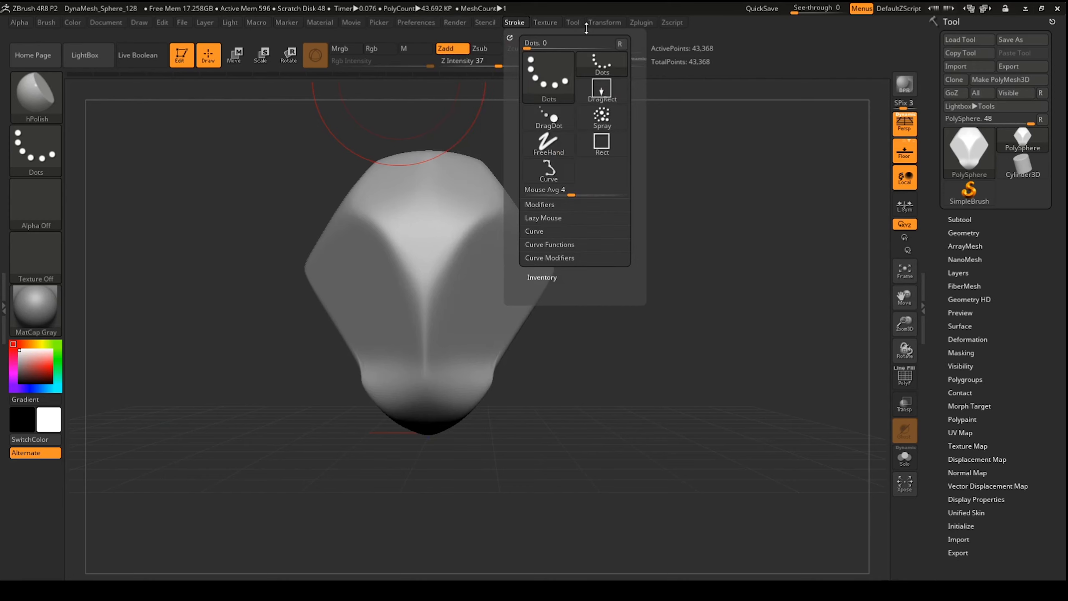
pyautogui.moveTo(549, 22)
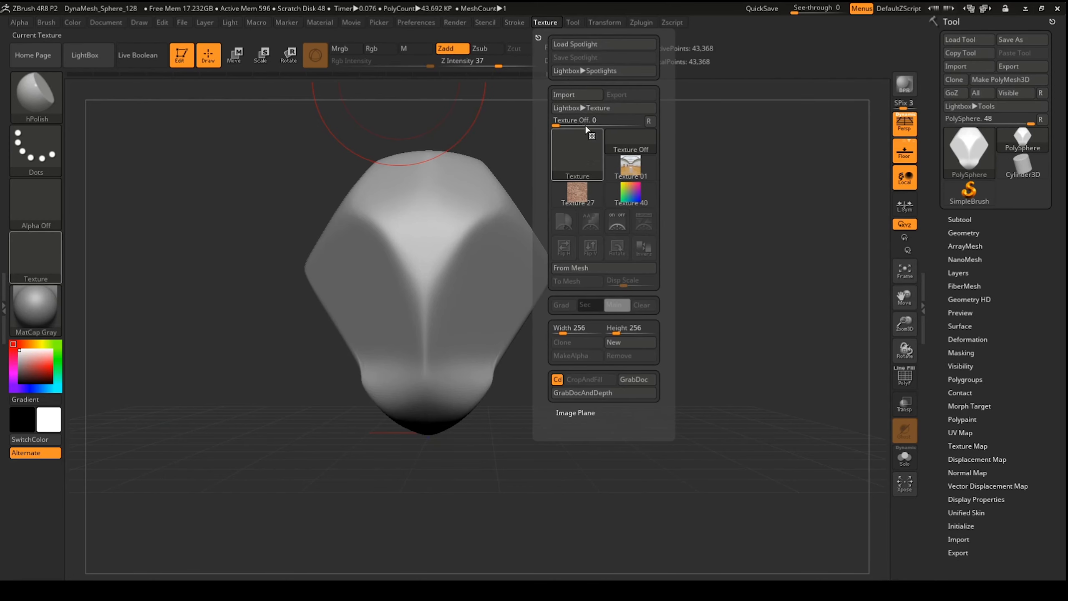
pyautogui.click(566, 97)
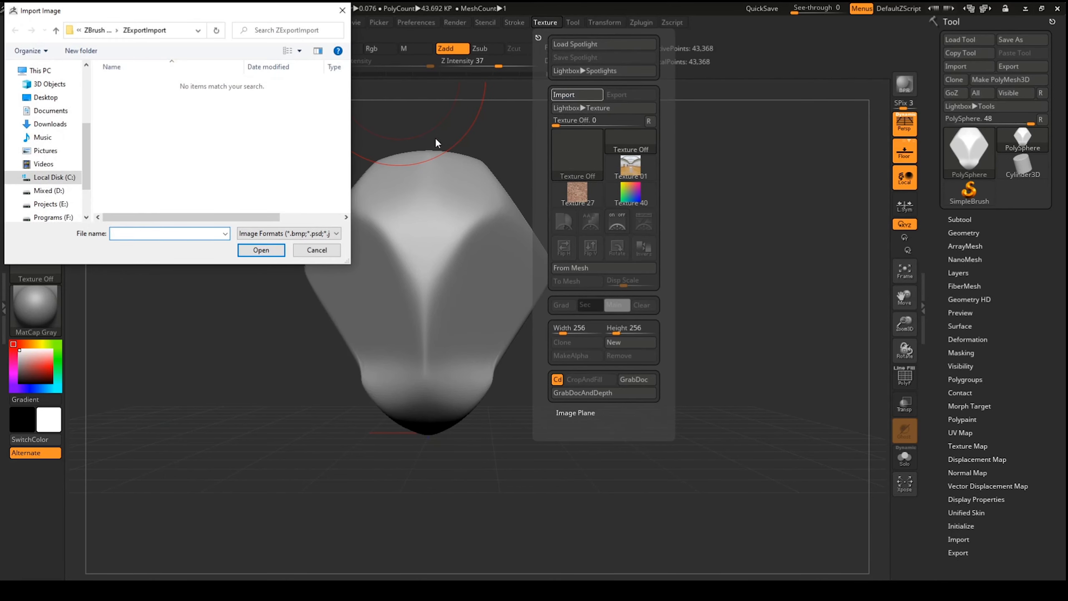
pyautogui.click(46, 98)
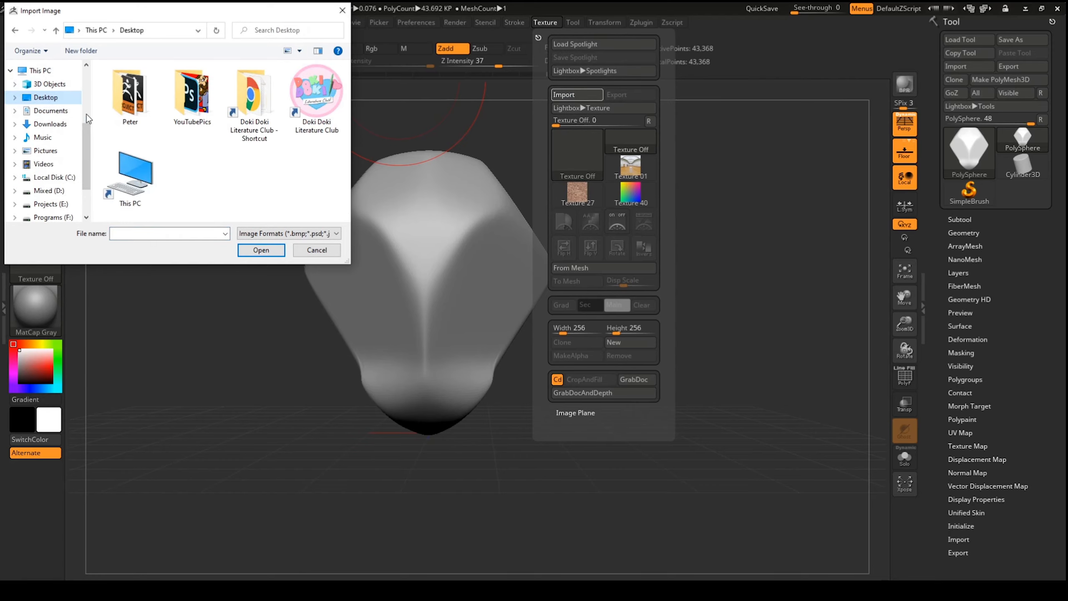
pyautogui.doubleClick(135, 101)
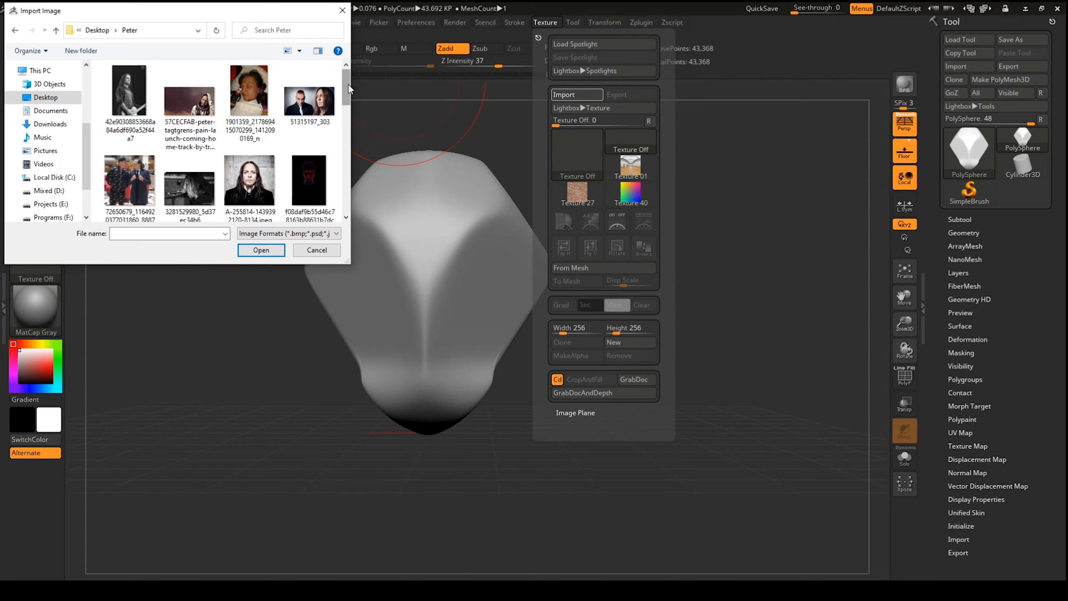
pyautogui.moveTo(349, 84); pyautogui.dragTo(356, 138)
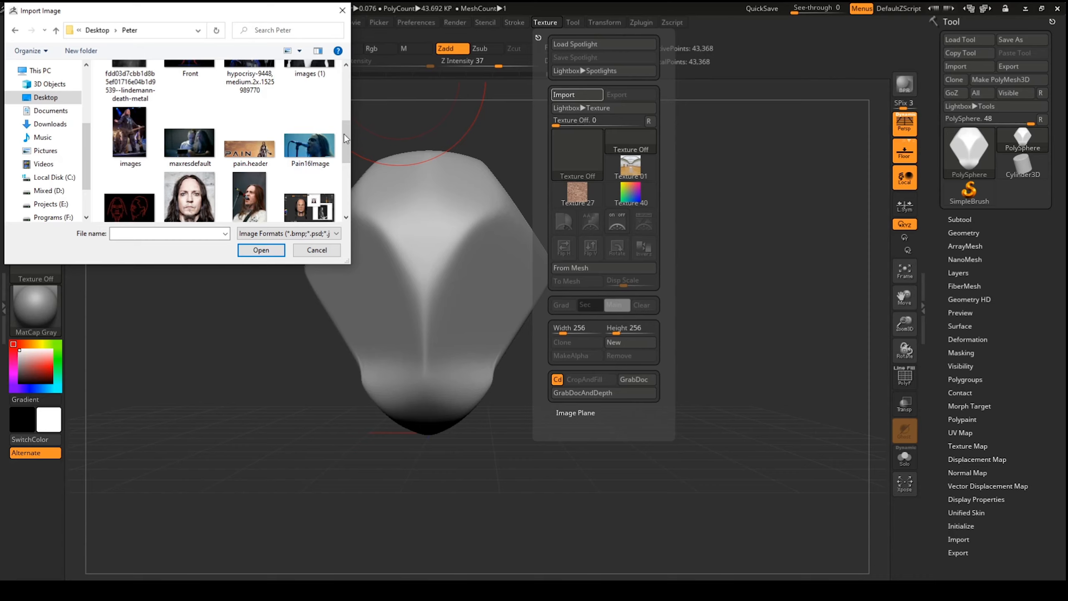
pyautogui.moveTo(343, 134); pyautogui.dragTo(350, 163)
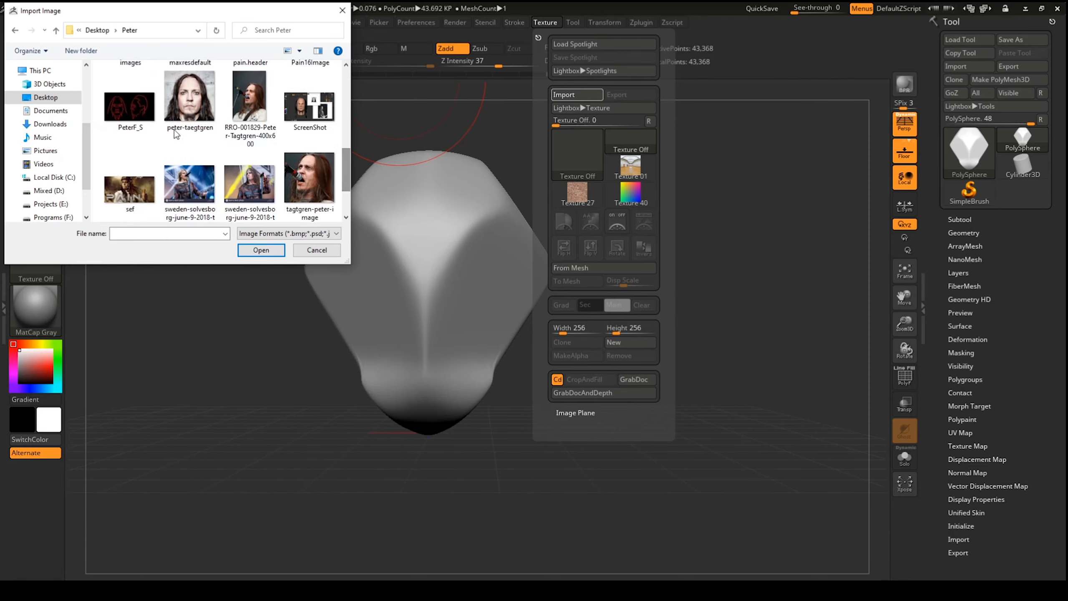
pyautogui.click(130, 112)
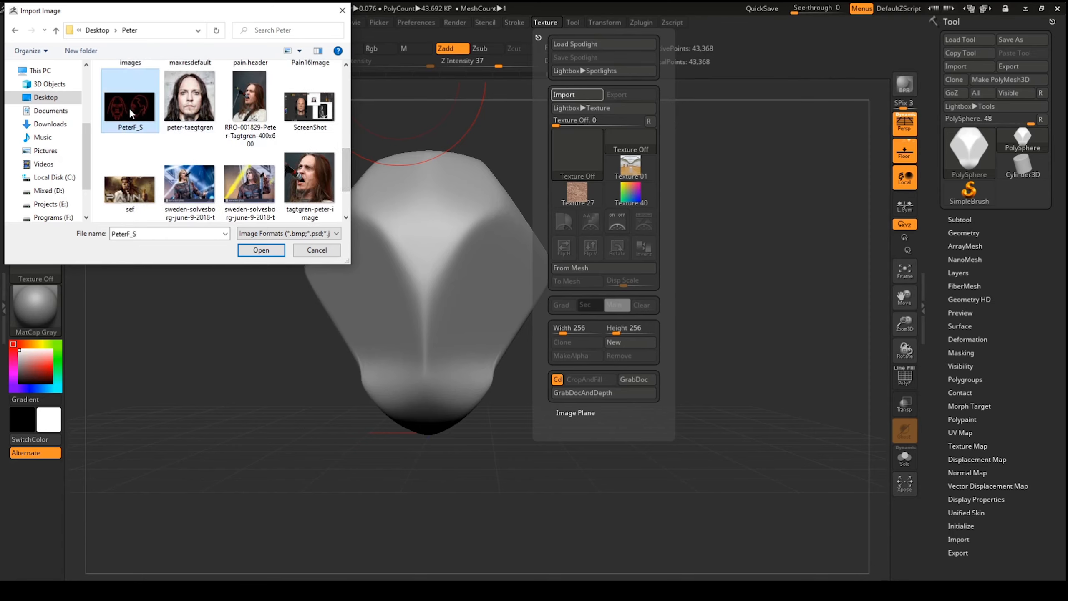
pyautogui.click(262, 251)
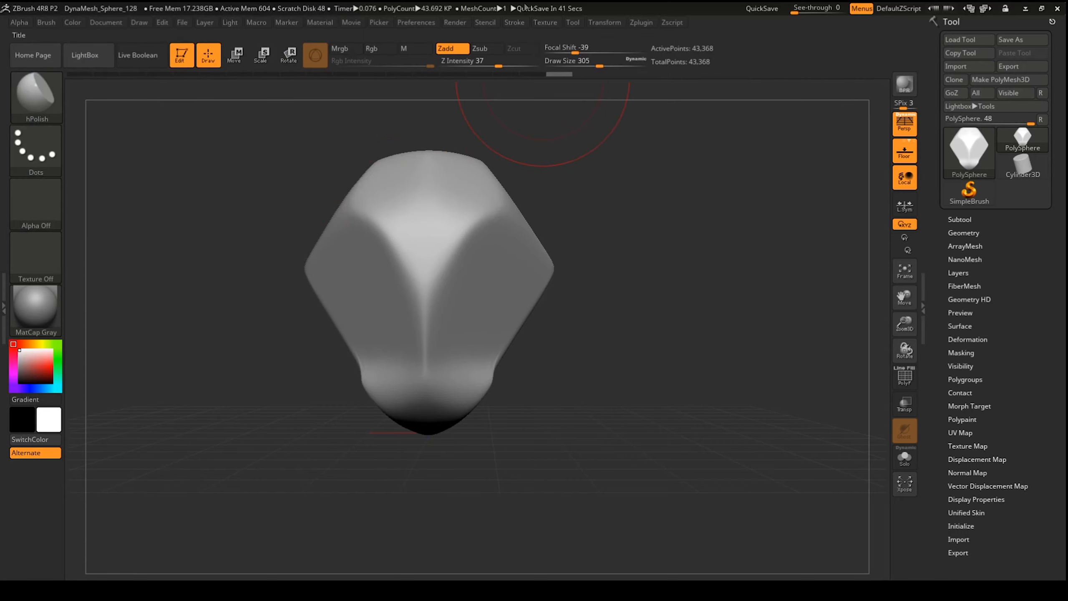
# Step: Make the PeterF_S drawing the current texture and add it to Spotlight
pyautogui.click(543, 26)
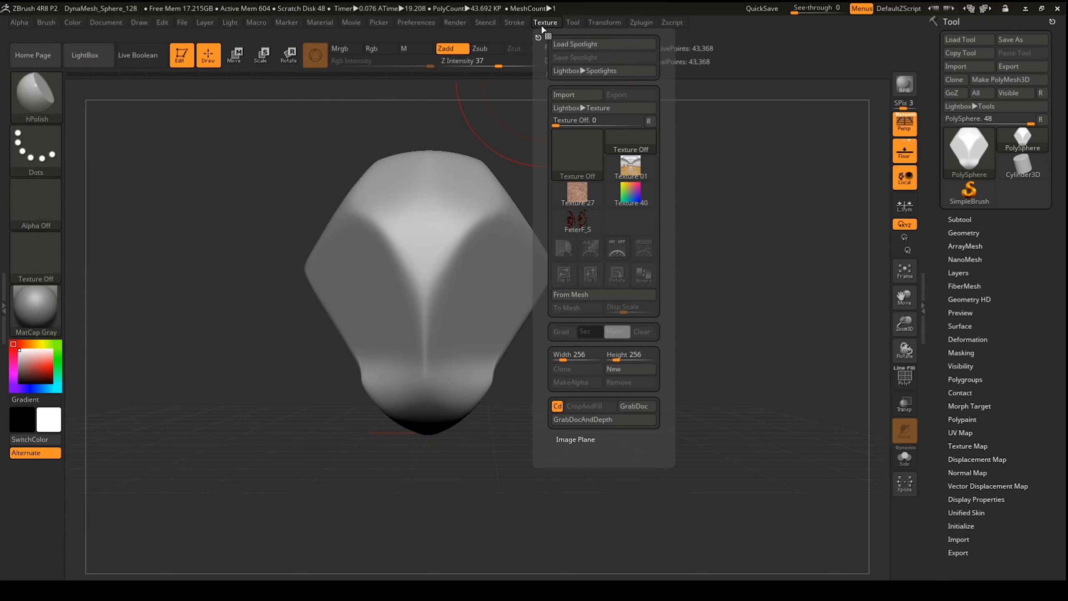
pyautogui.click(577, 226)
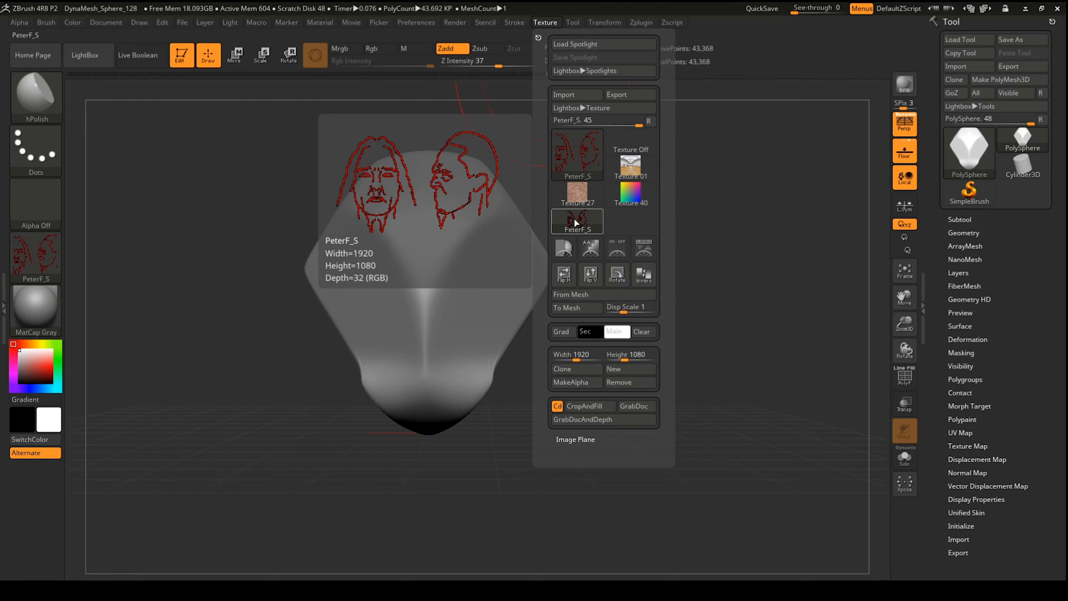
pyautogui.click(642, 254)
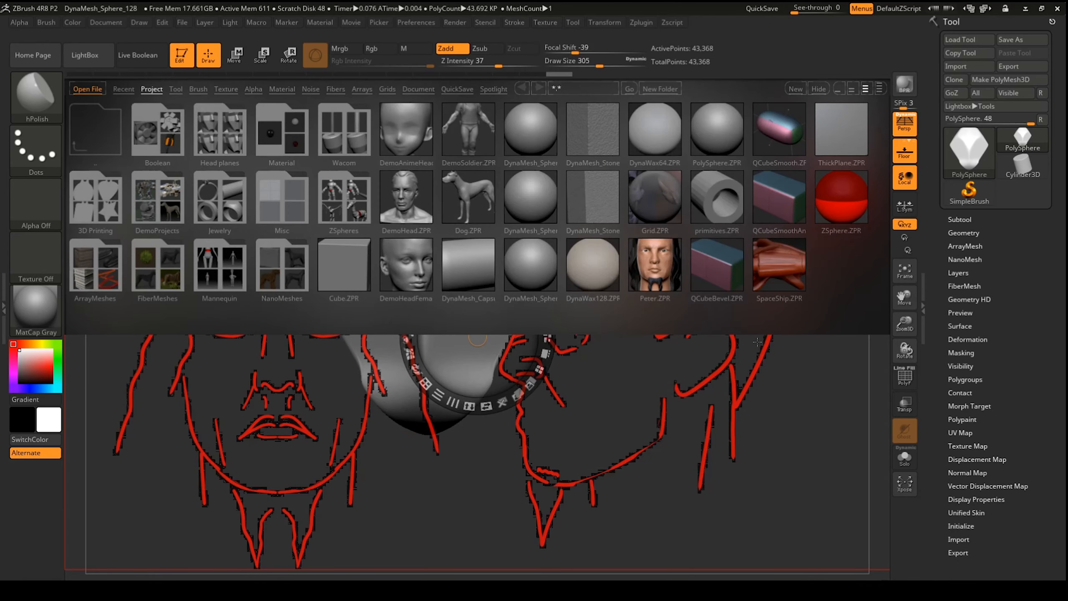
# Step: Position the reference drawing around the head, toggling Spotlight controls and visibility
pyautogui.press(',')
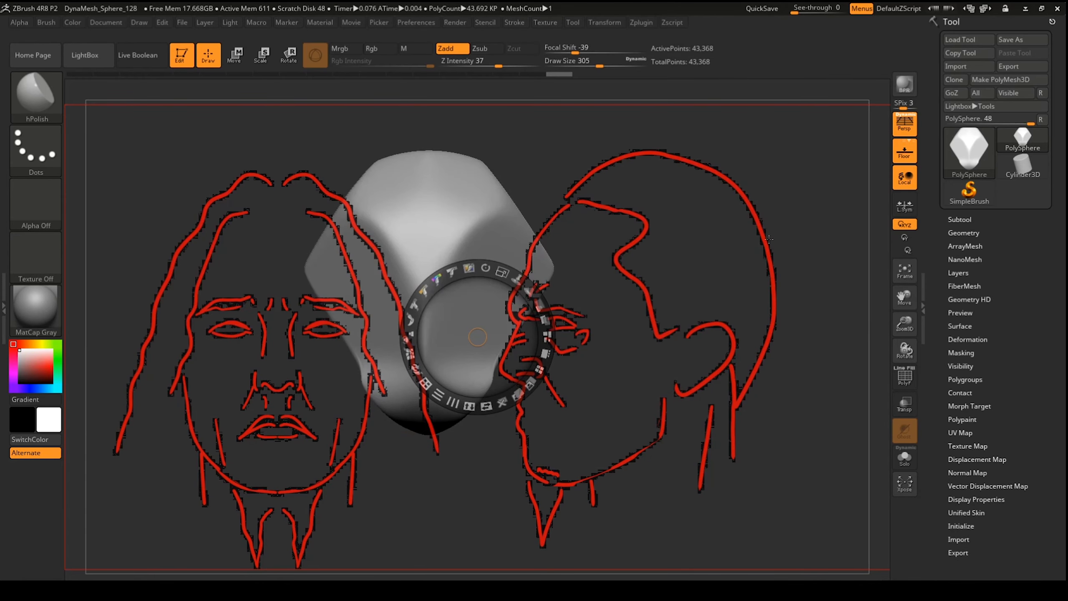
pyautogui.moveTo(502, 306); pyautogui.dragTo(493, 286)
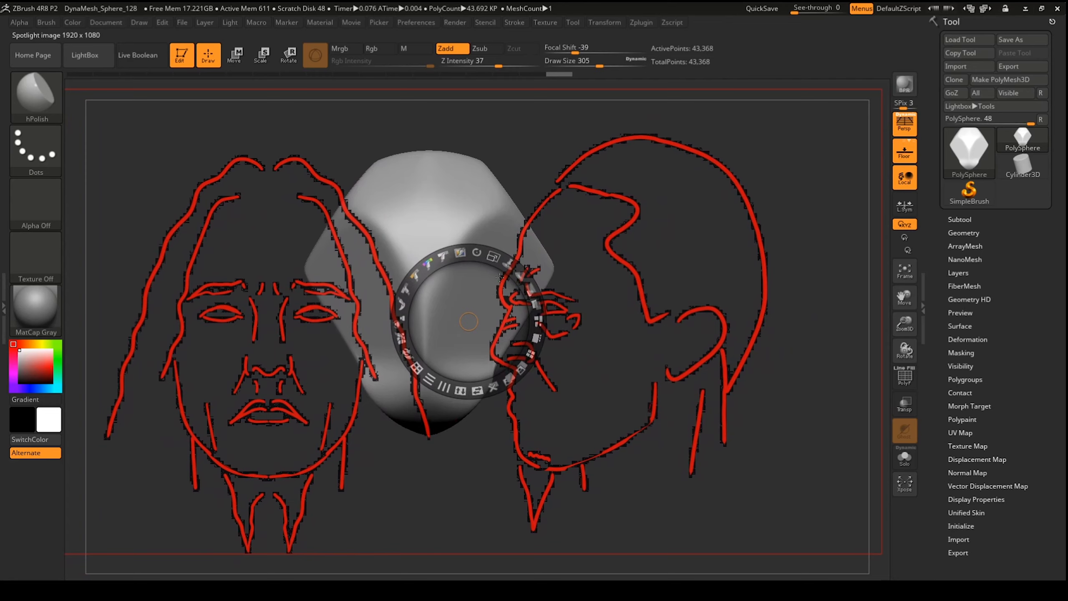
pyautogui.press('z')
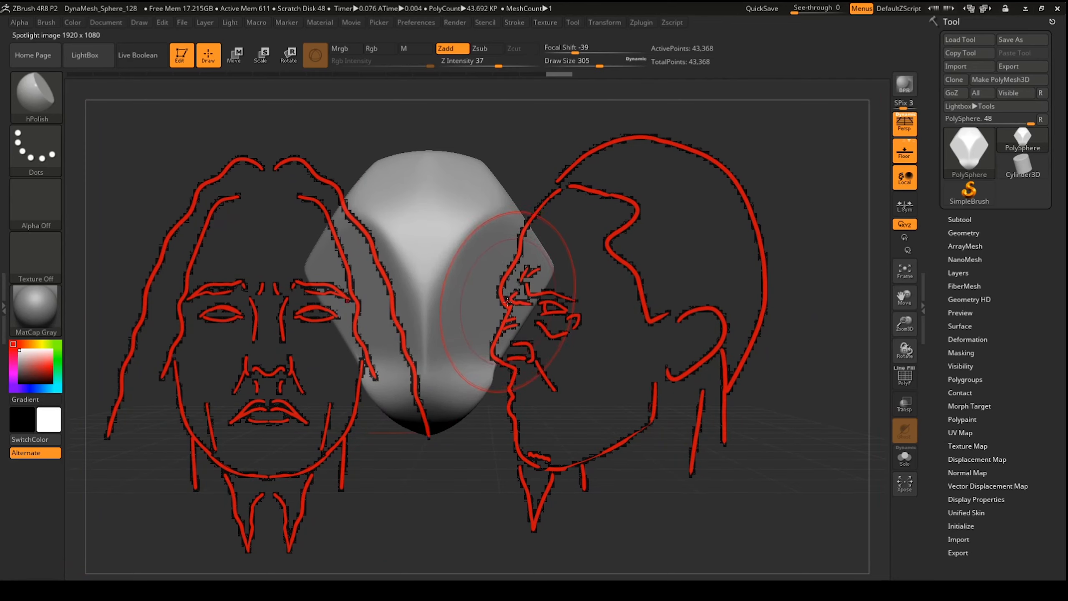
pyautogui.press('z')
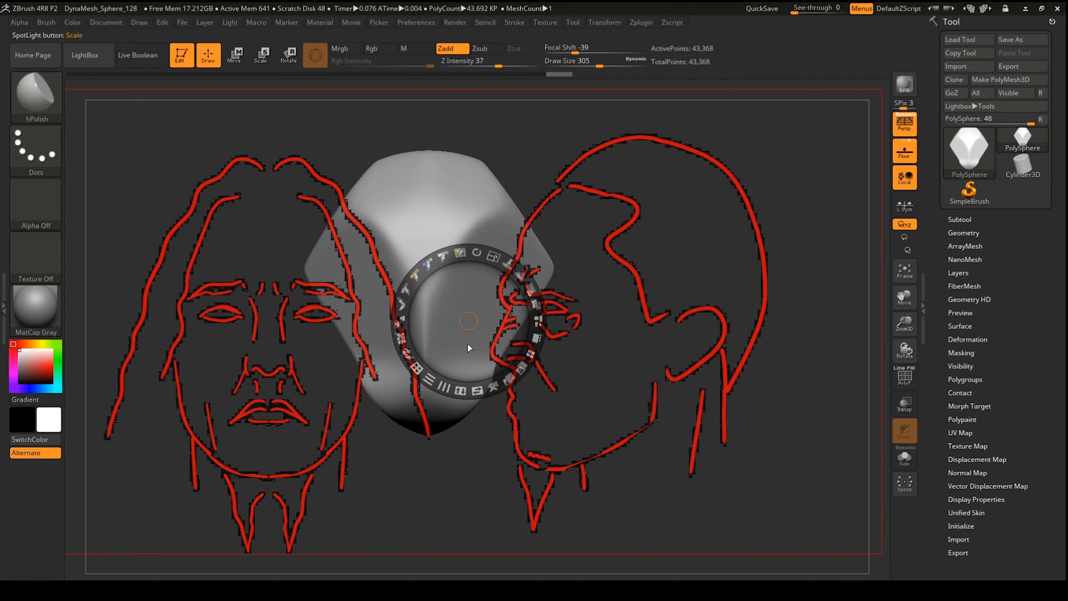
pyautogui.press('z')
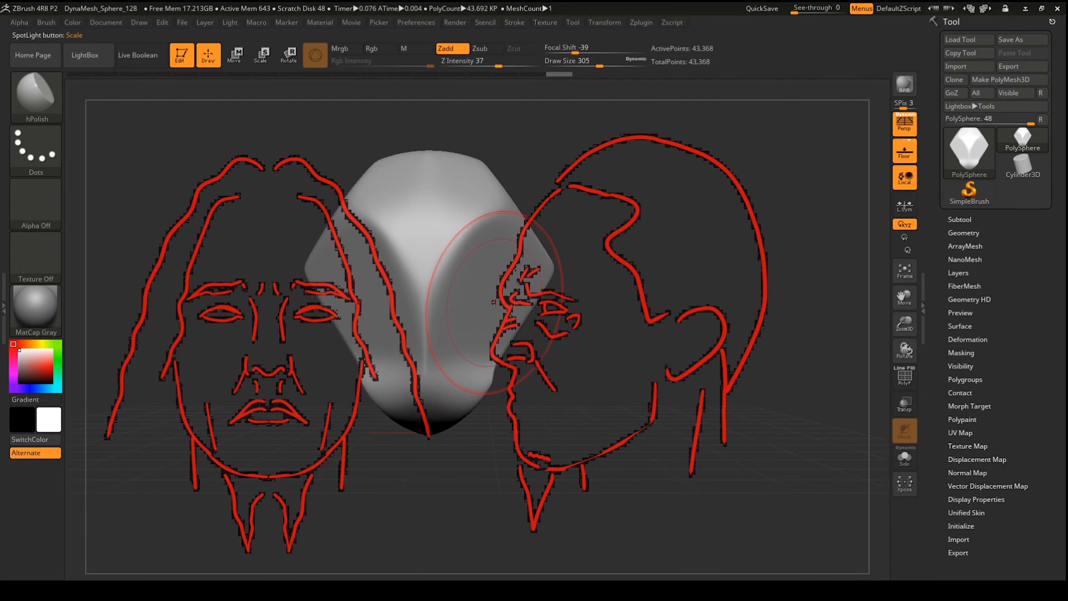
pyautogui.press('shift')
pyautogui.hotkey('shift', 'z')
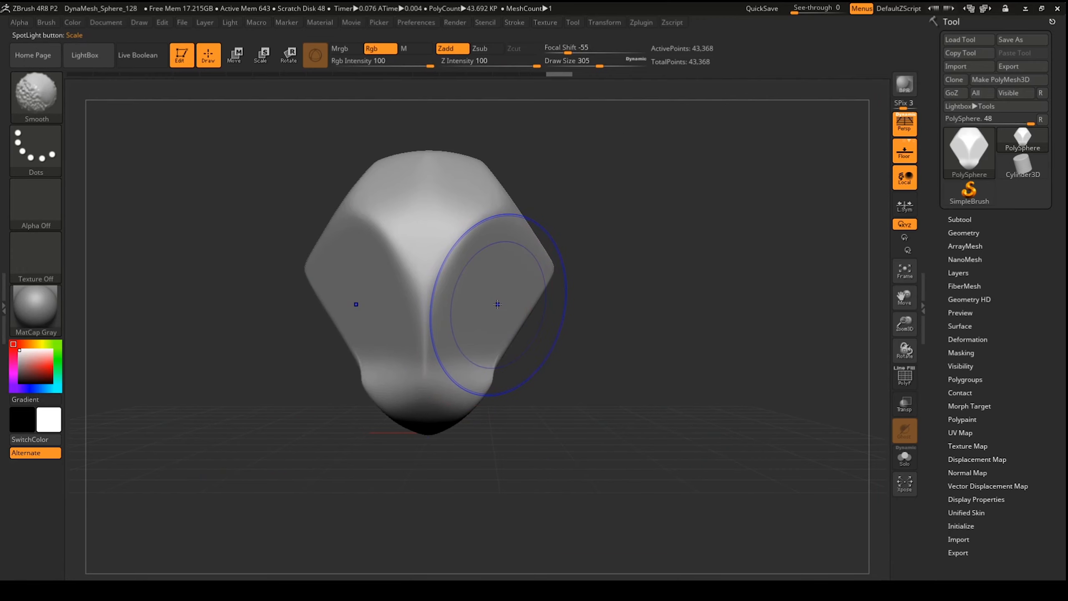
pyautogui.hotkey('shift', 'z')
pyautogui.hotkey('shift', 'z')
pyautogui.hotkey('shift', 'z')
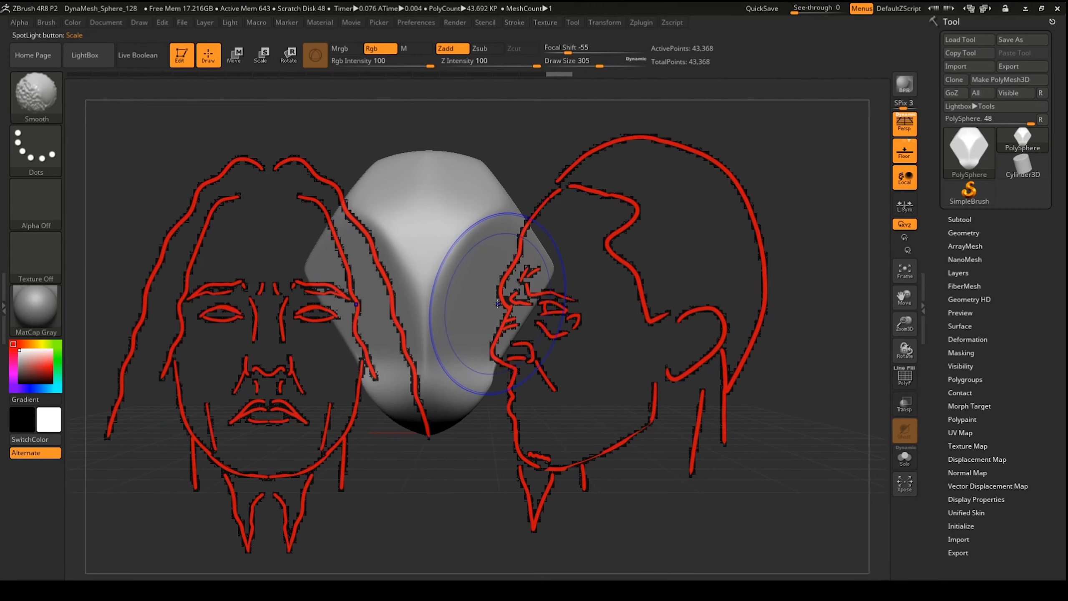
# Step: Shrink the Spotlight reference and lower its opacity and intensity to fade the lines
pyautogui.press('z')
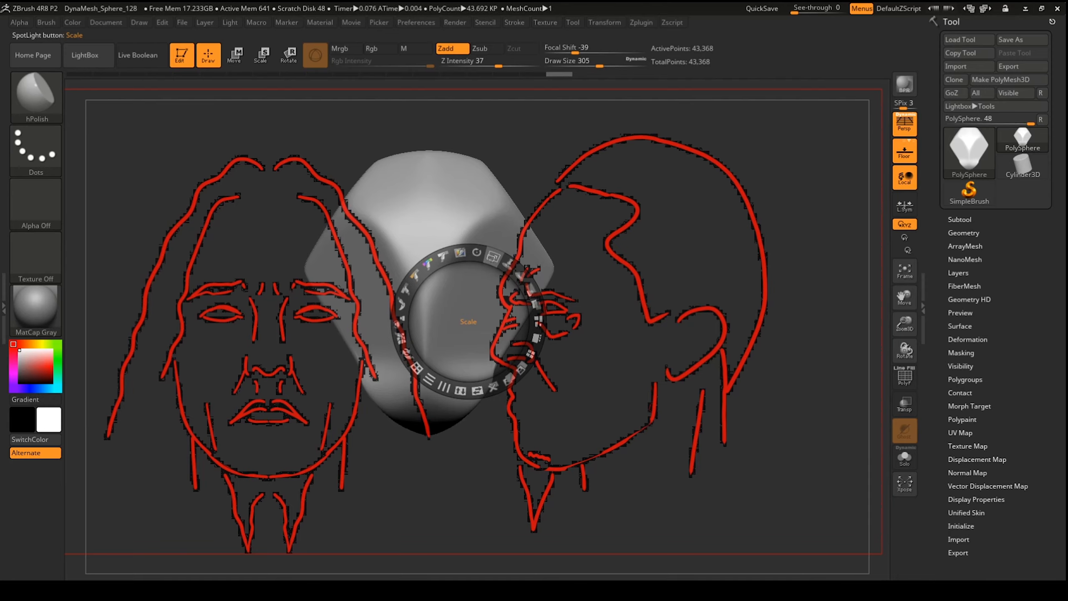
pyautogui.moveTo(492, 257)
pyautogui.mouseDown()
pyautogui.moveTo(471, 265)
pyautogui.moveTo(492, 257)
pyautogui.mouseUp()
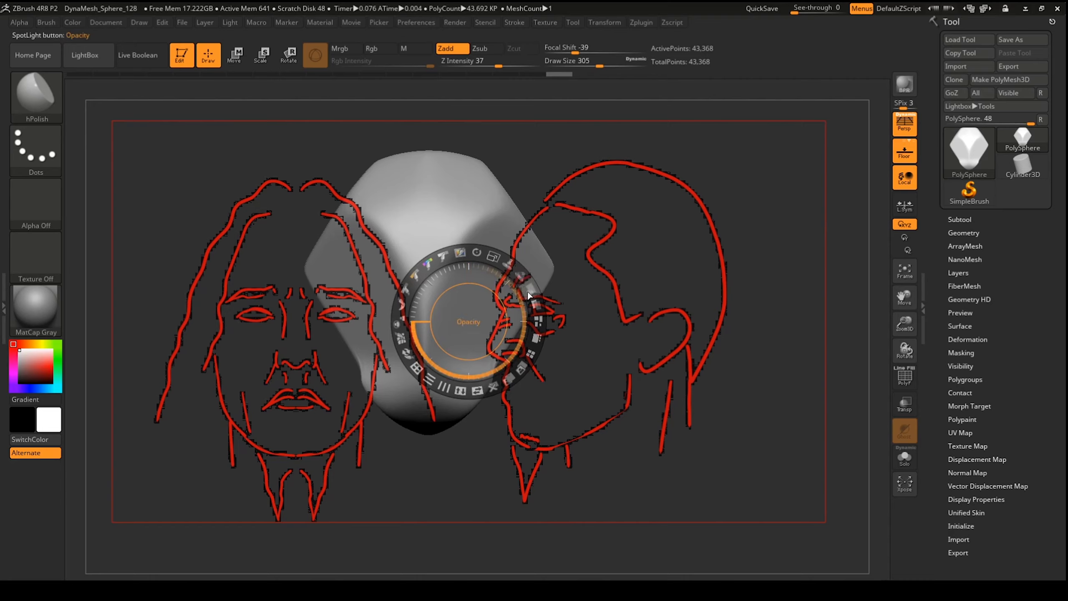
pyautogui.moveTo(529, 292); pyautogui.dragTo(506, 309)
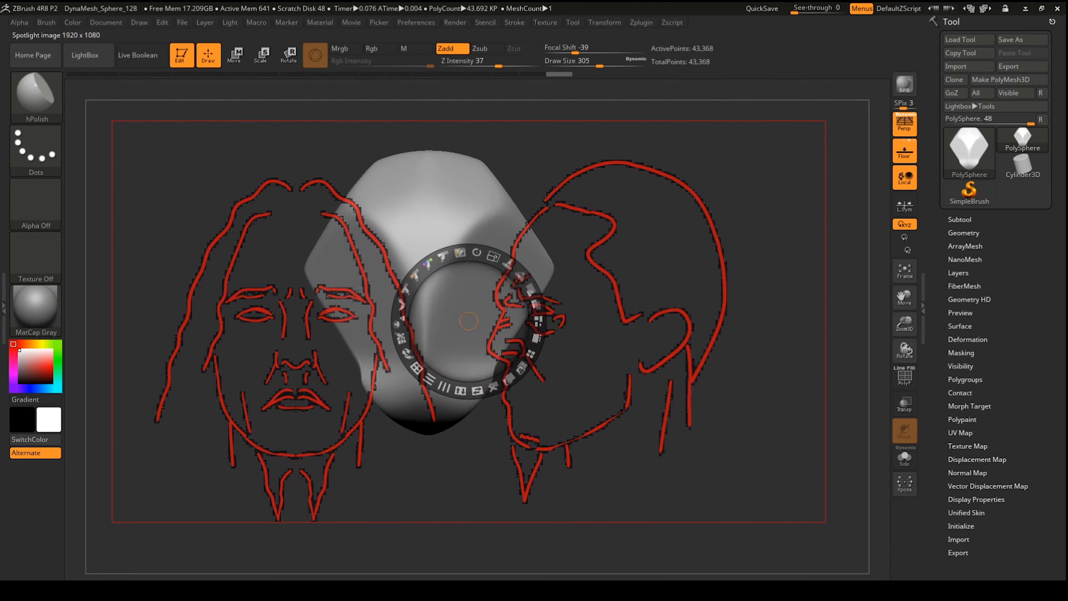
pyautogui.click(446, 261)
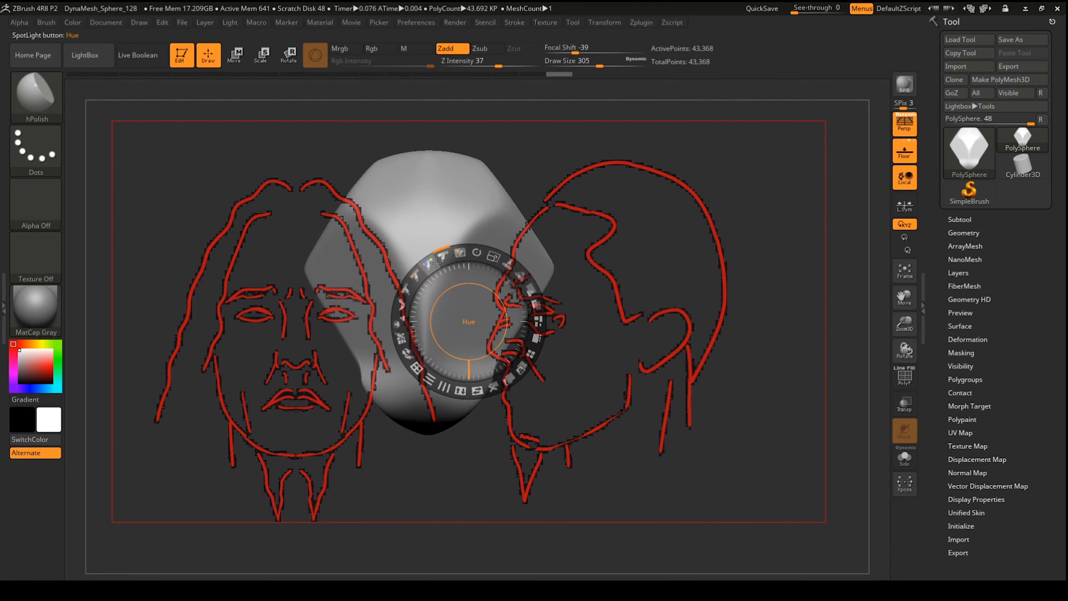
pyautogui.moveTo(444, 261); pyautogui.dragTo(444, 262)
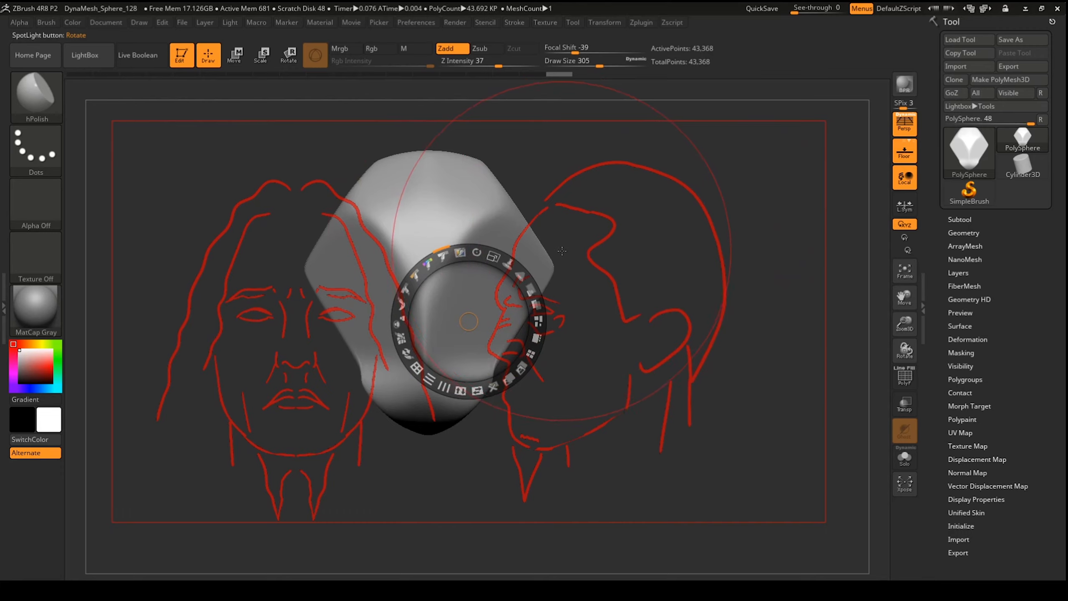
# Step: Face the head front-on, pull out the jaw and push in the temples with Move, then smooth
pyautogui.press('z')
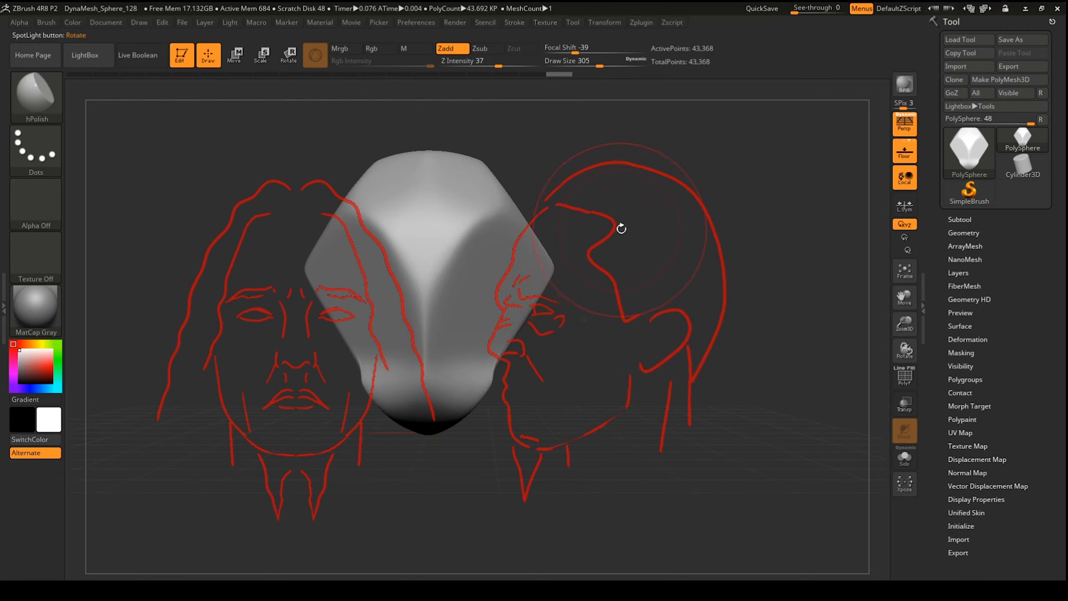
pyautogui.moveTo(621, 228); pyautogui.dragTo(518, 268)
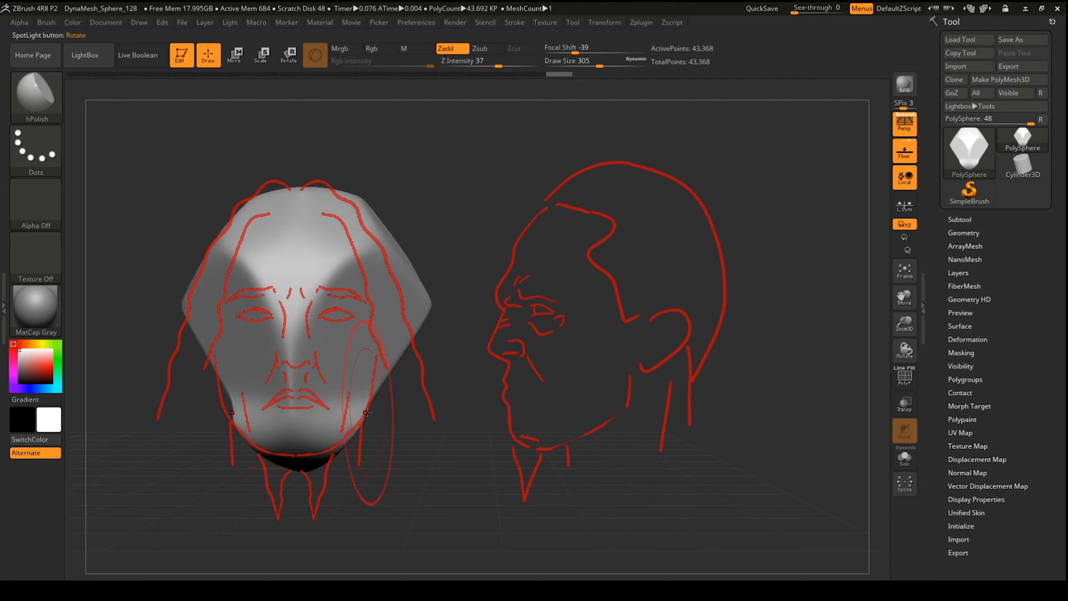
pyautogui.press('b')
pyautogui.press('m')
pyautogui.press('v')
pyautogui.moveTo(364, 416); pyautogui.dragTo(378, 452)
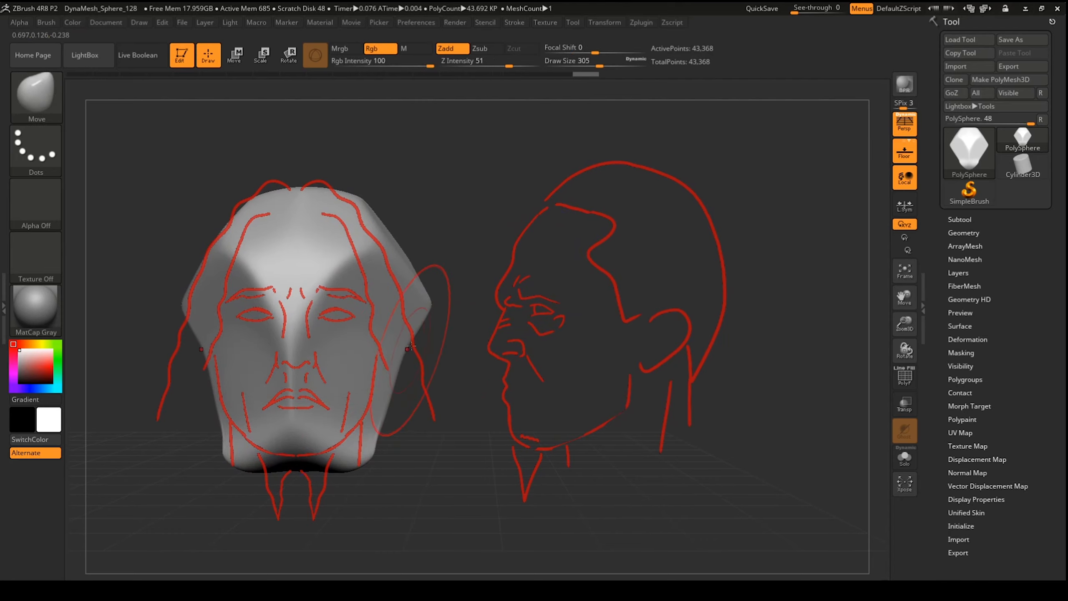
pyautogui.moveTo(414, 330); pyautogui.dragTo(368, 320)
pyautogui.moveTo(412, 261)
pyautogui.mouseDown()
pyautogui.moveTo(374, 274)
pyautogui.moveTo(370, 326)
pyautogui.mouseUp()
pyautogui.press('shift')
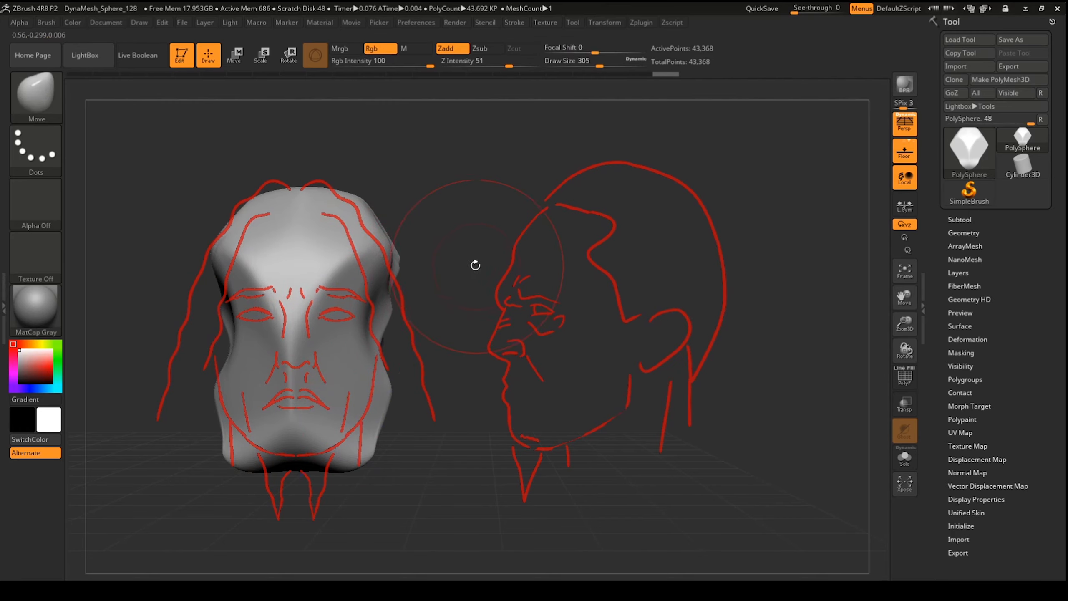
pyautogui.moveTo(474, 264)
pyautogui.keyDown('shift'); pyautogui.mouseDown()
pyautogui.moveTo(454, 255)
pyautogui.moveTo(441, 273)
pyautogui.mouseUp(); pyautogui.keyUp('shift')
# Step: Select ClayTubes and scrub the undo history to the narrower head shape
pyautogui.press('b')
pyautogui.press('c')
pyautogui.press('t')
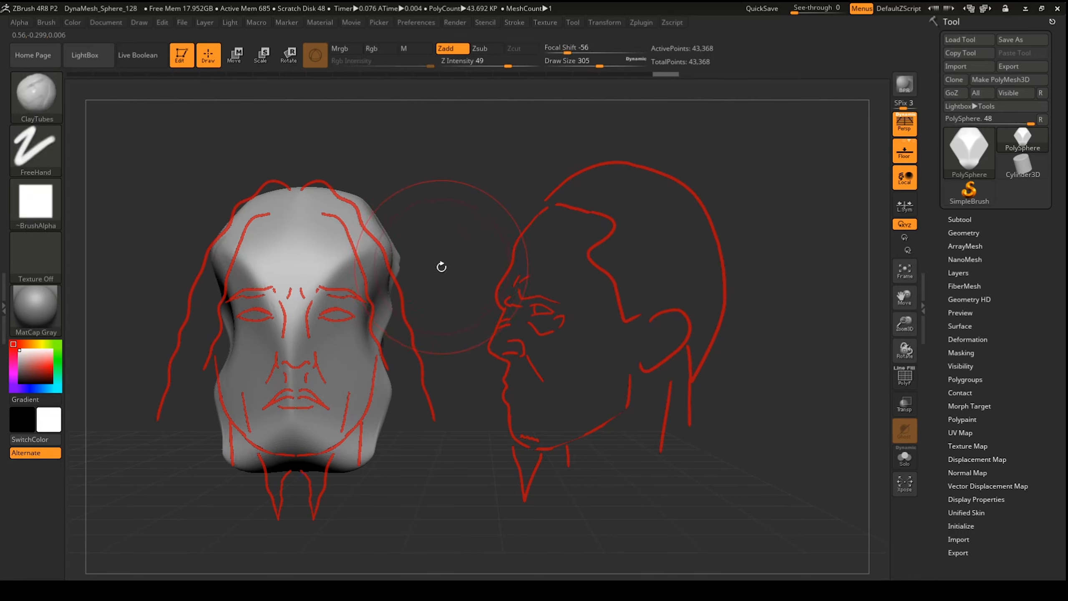
pyautogui.press('b')
pyautogui.press('i')
pyautogui.press('n')
pyautogui.press('b')
pyautogui.press('c')
pyautogui.press('t')
pyautogui.click(585, 73)
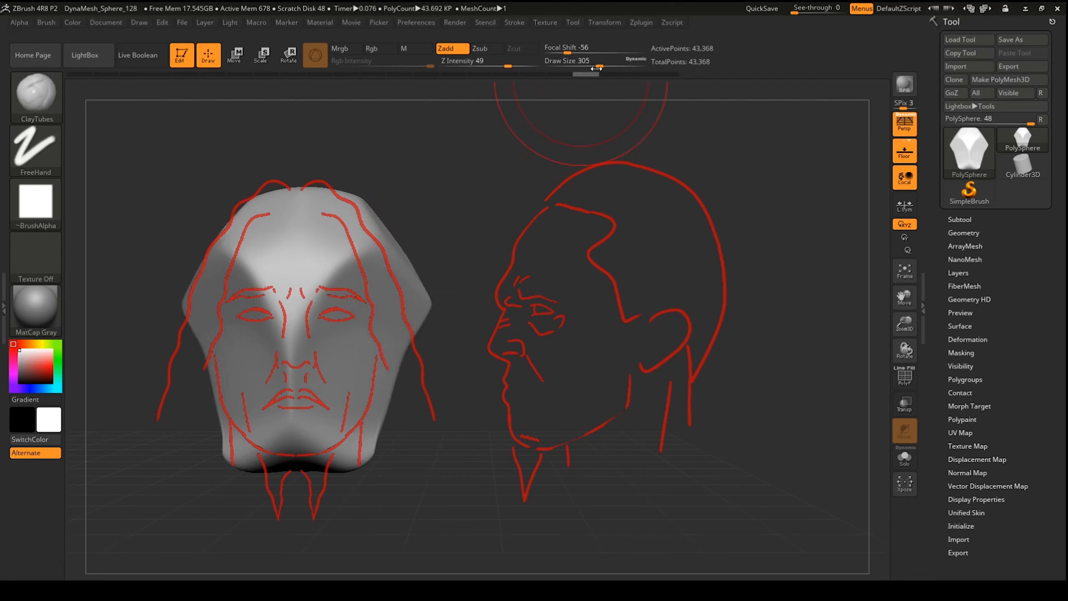
pyautogui.click(665, 73)
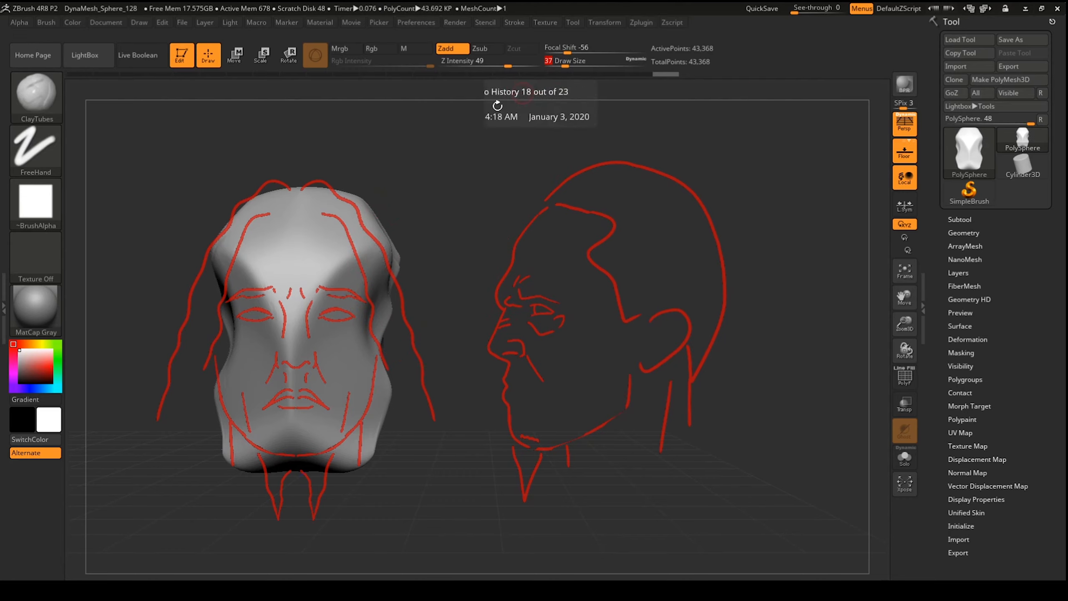
# Step: Lay clay strokes around the brow and nose base, orbiting to check the head
pyautogui.moveTo(292, 302)
pyautogui.mouseDown()
pyautogui.moveTo(291, 365)
pyautogui.moveTo(293, 326)
pyautogui.moveTo(325, 290)
pyautogui.moveTo(356, 313)
pyautogui.moveTo(350, 324)
pyautogui.mouseUp()
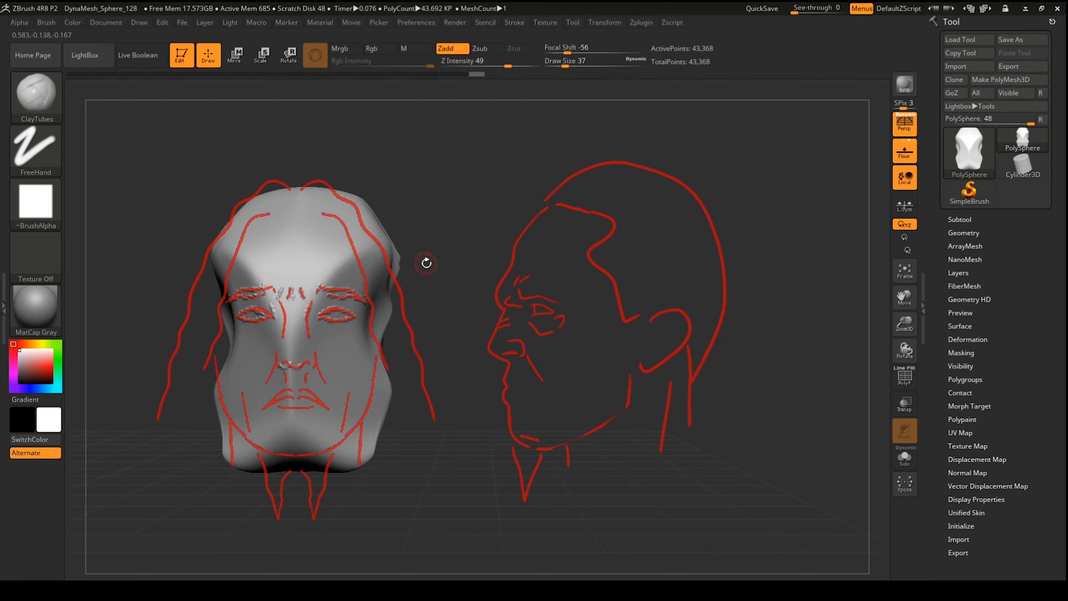
pyautogui.moveTo(427, 263)
pyautogui.mouseDown()
pyautogui.moveTo(439, 201)
pyautogui.moveTo(431, 257)
pyautogui.mouseUp()
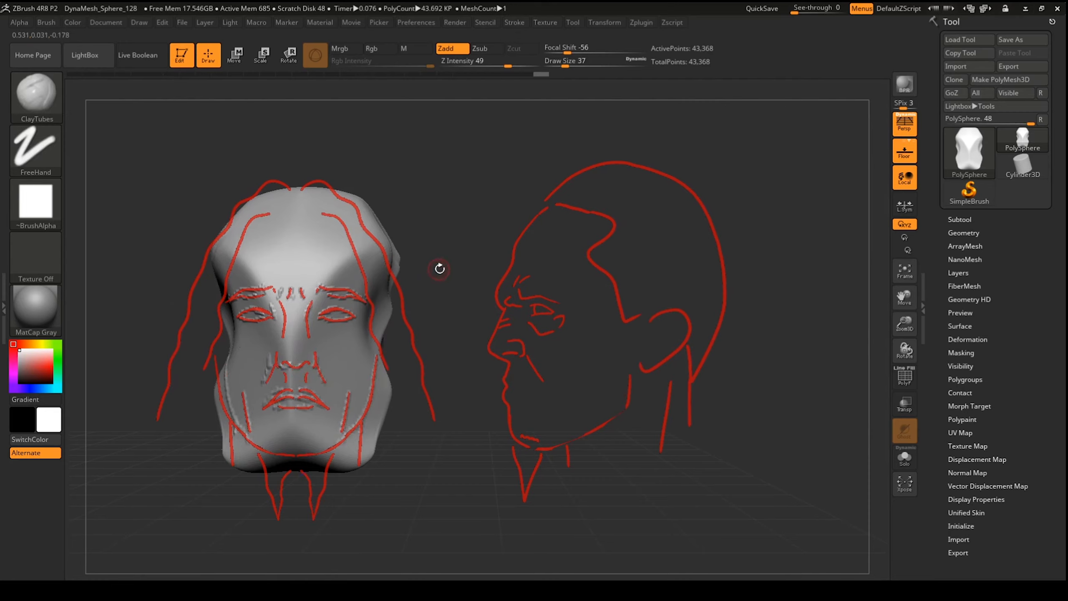
pyautogui.moveTo(439, 267)
pyautogui.mouseDown()
pyautogui.moveTo(471, 187)
pyautogui.moveTo(496, 171)
pyautogui.mouseUp()
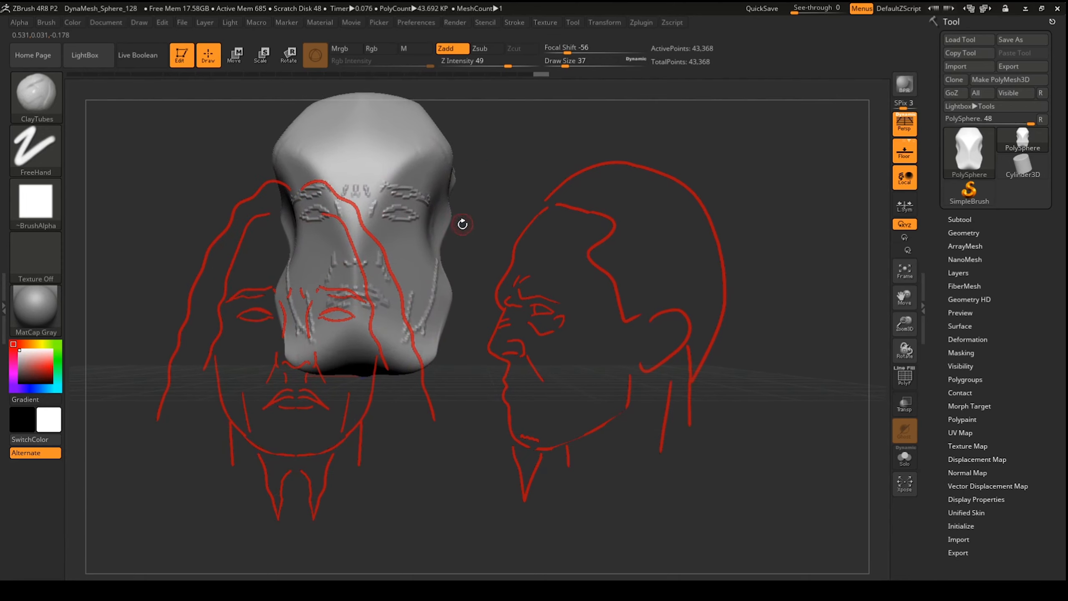
pyautogui.moveTo(472, 220)
pyautogui.mouseDown()
pyautogui.moveTo(483, 216)
pyautogui.moveTo(414, 269)
pyautogui.moveTo(435, 275)
pyautogui.moveTo(440, 249)
pyautogui.mouseUp()
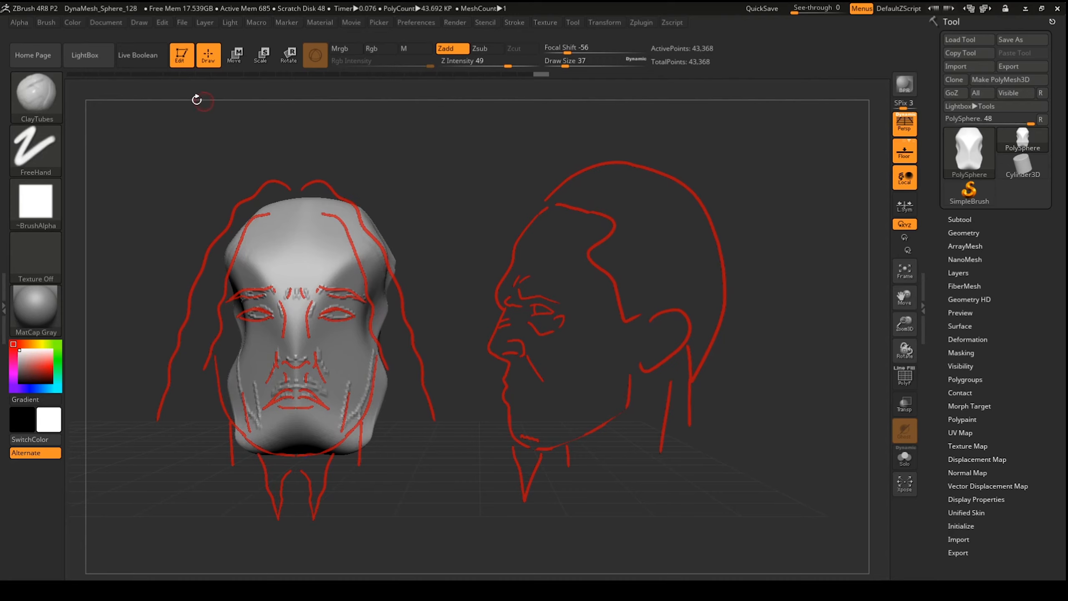
pyautogui.click(46, 22)
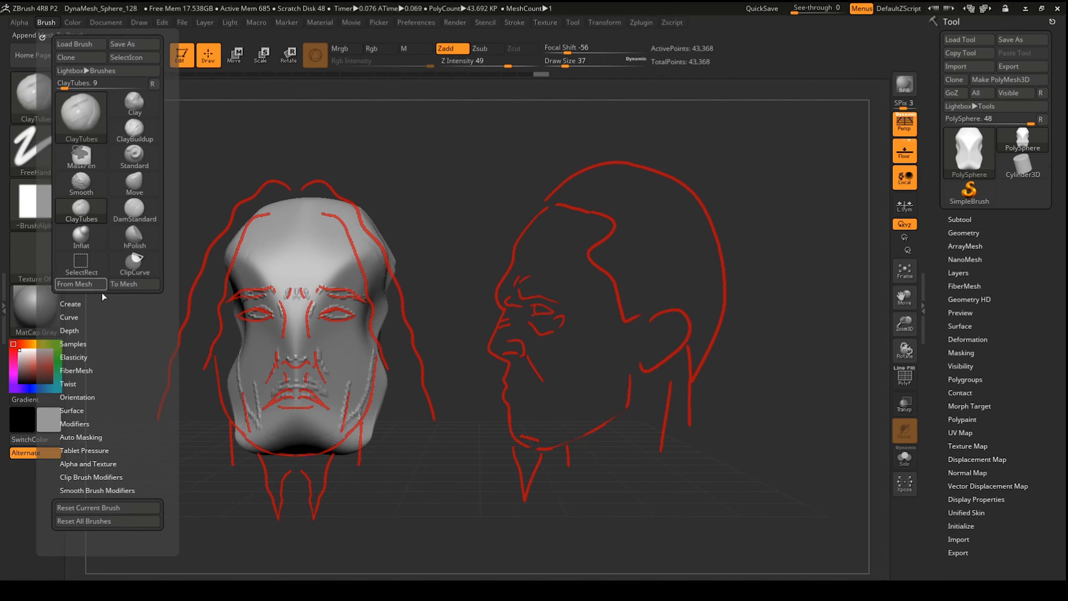
# Step: Smooth the eye marks and sculpt a nose ridge from brow to above the mouth
pyautogui.click(91, 344)
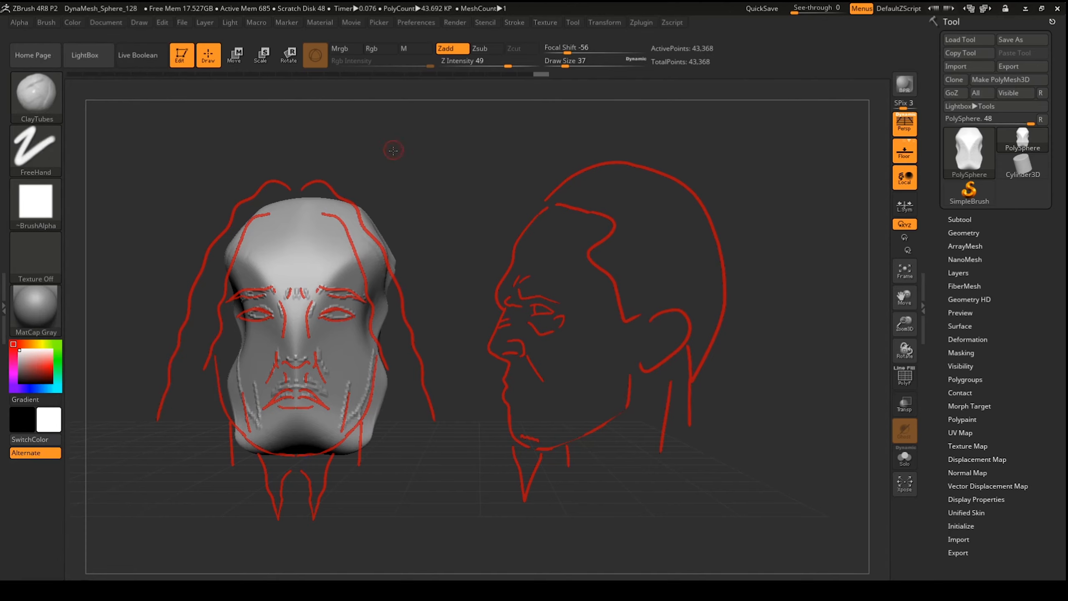
pyautogui.moveTo(393, 151); pyautogui.dragTo(379, 162)
pyautogui.keyDown('shift'); pyautogui.moveTo(334, 317); pyautogui.dragTo(315, 322); pyautogui.keyUp('shift')
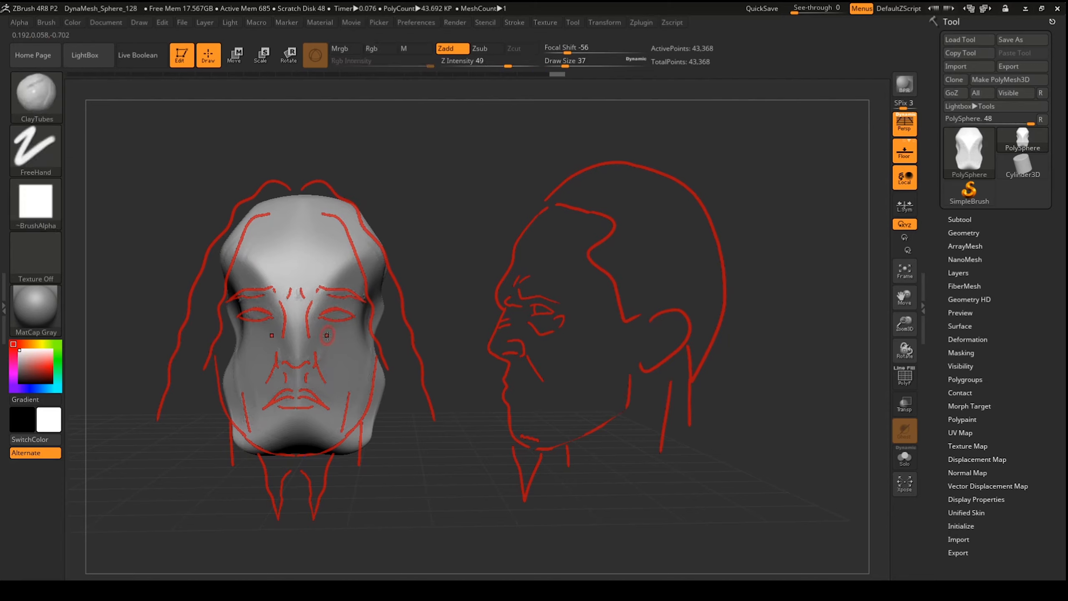
pyautogui.moveTo(297, 296)
pyautogui.mouseDown()
pyautogui.moveTo(297, 364)
pyautogui.moveTo(306, 360)
pyautogui.moveTo(297, 298)
pyautogui.mouseUp()
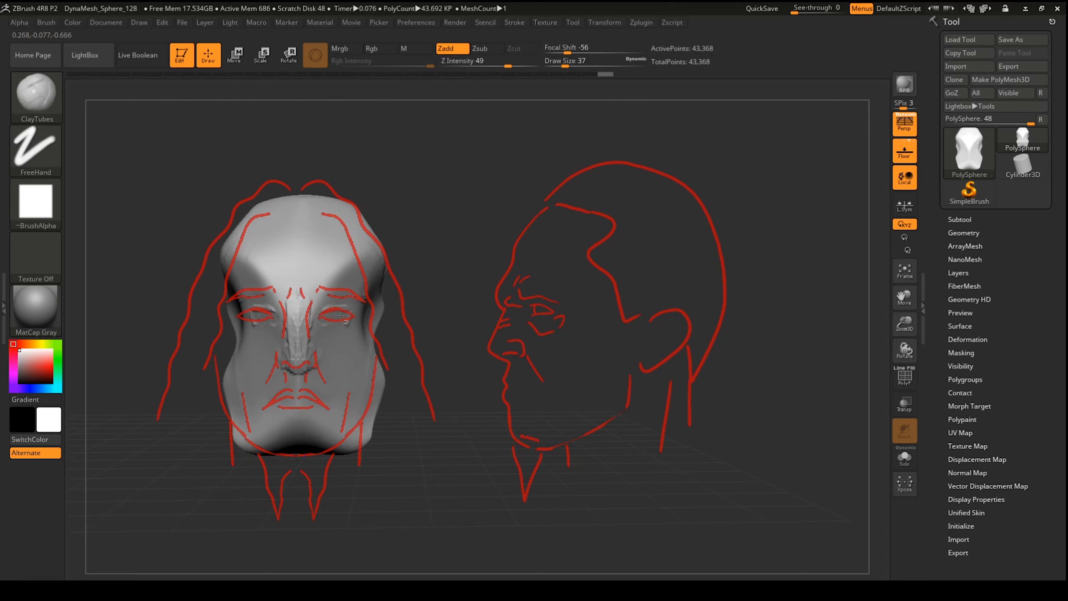
# Step: Carve deeper eye sockets with ClayBuildup at Z Intensity 20 and soften the nose
pyautogui.press('b')
pyautogui.press('c')
pyautogui.press('b')
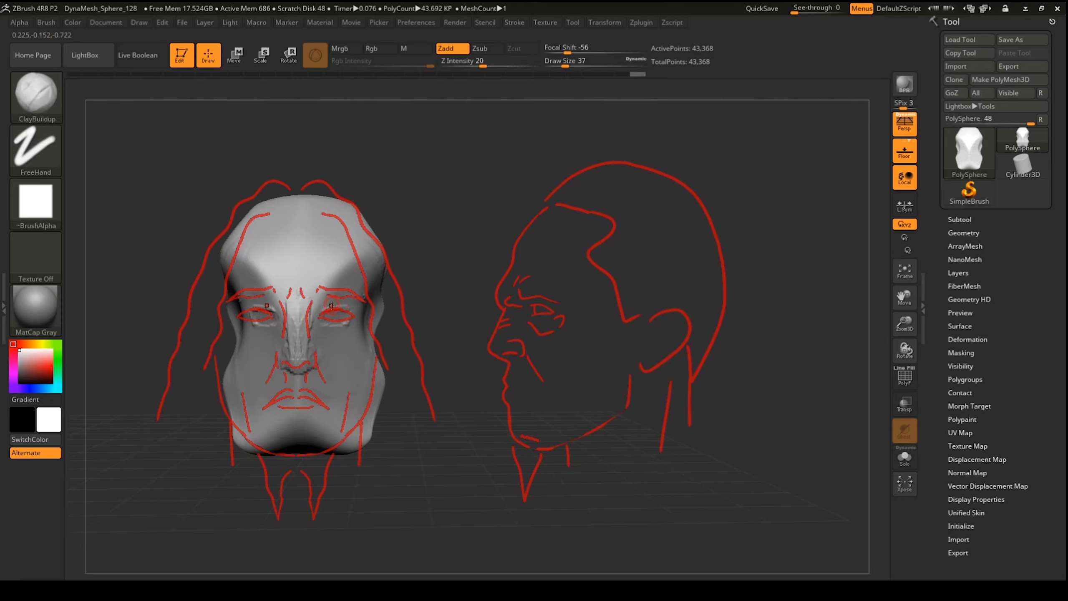
pyautogui.moveTo(333, 320)
pyautogui.keyDown('alt'); pyautogui.mouseDown()
pyautogui.moveTo(330, 310)
pyautogui.moveTo(326, 318)
pyautogui.moveTo(344, 318)
pyautogui.moveTo(322, 329)
pyautogui.moveTo(322, 314)
pyautogui.moveTo(330, 310)
pyautogui.moveTo(323, 323)
pyautogui.moveTo(343, 312)
pyautogui.moveTo(342, 322)
pyautogui.moveTo(317, 314)
pyautogui.mouseUp(); pyautogui.keyUp('alt')
pyautogui.moveTo(318, 353)
pyautogui.keyDown('shift'); pyautogui.mouseDown()
pyautogui.moveTo(302, 355)
pyautogui.moveTo(311, 358)
pyautogui.moveTo(297, 299)
pyautogui.mouseUp(); pyautogui.keyUp('shift')
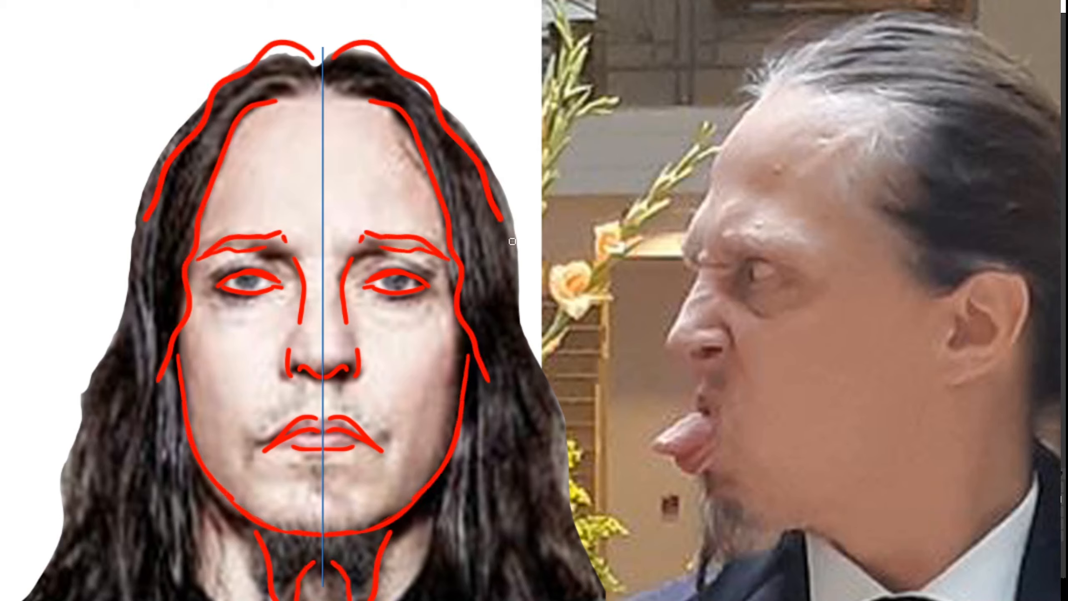
# Step: Draw red guide lines beside the nose and mouth and a forehead line on the profile, undoing one stroke
pyautogui.moveTo(344, 386); pyautogui.dragTo(340, 403)
pyautogui.moveTo(777, 85)
pyautogui.mouseDown()
pyautogui.moveTo(681, 230)
pyautogui.moveTo(687, 261)
pyautogui.moveTo(724, 152)
pyautogui.mouseUp()
pyautogui.hotkey('ctrl', 'z')
pyautogui.hotkey('ctrl', 'z')
pyautogui.hotkey('ctrl', 'z')
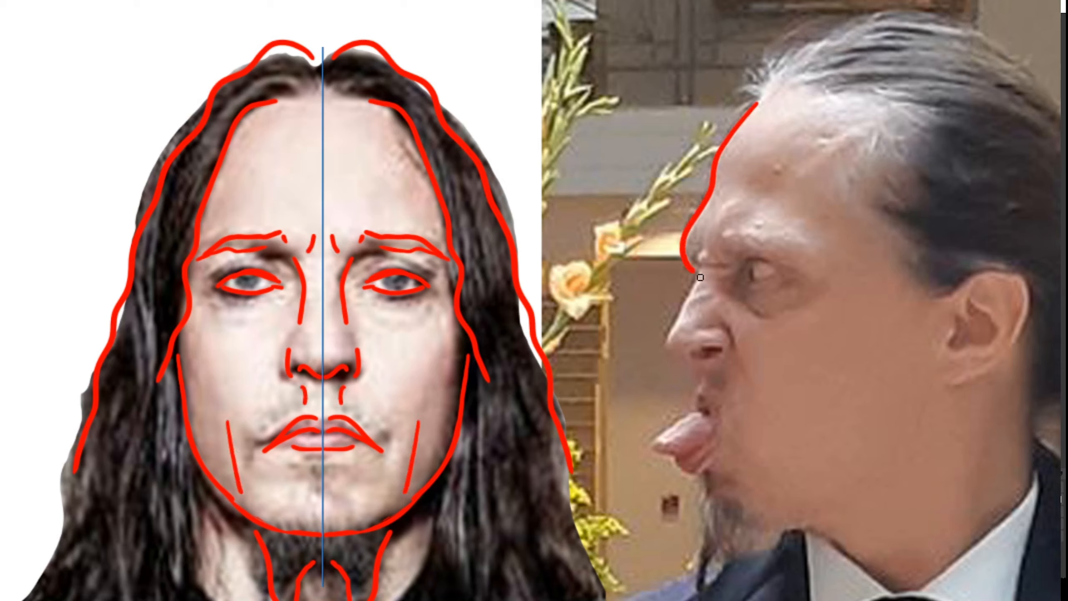
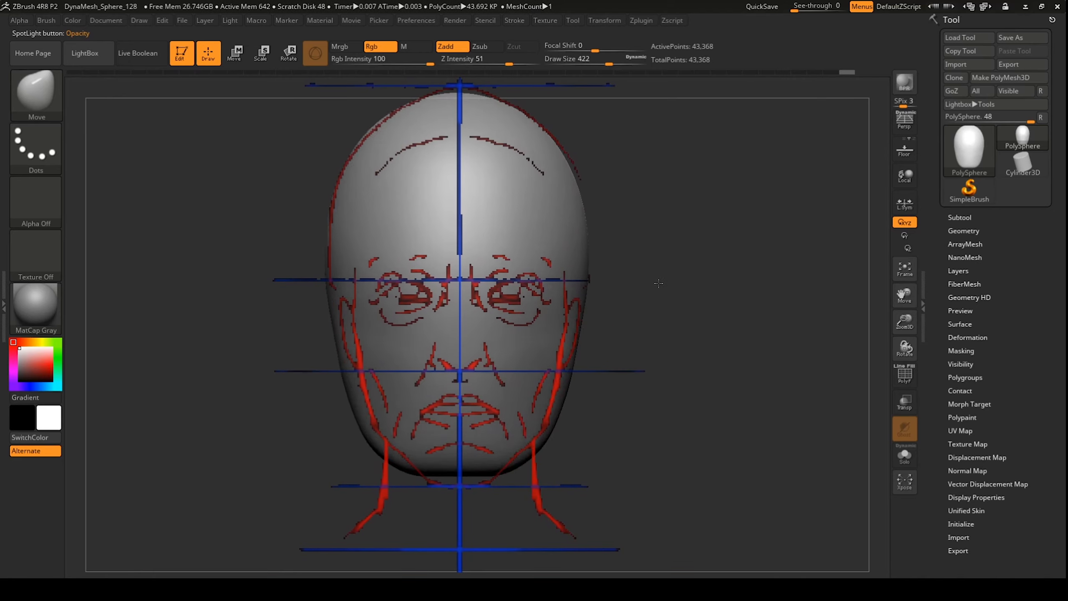
# Step: Move the outline to the front sketch: lengthen the chin, narrow the jaw, pull in the skull sides
pyautogui.moveTo(593, 291); pyautogui.dragTo(584, 292)
pyautogui.moveTo(475, 462); pyautogui.dragTo(475, 483)
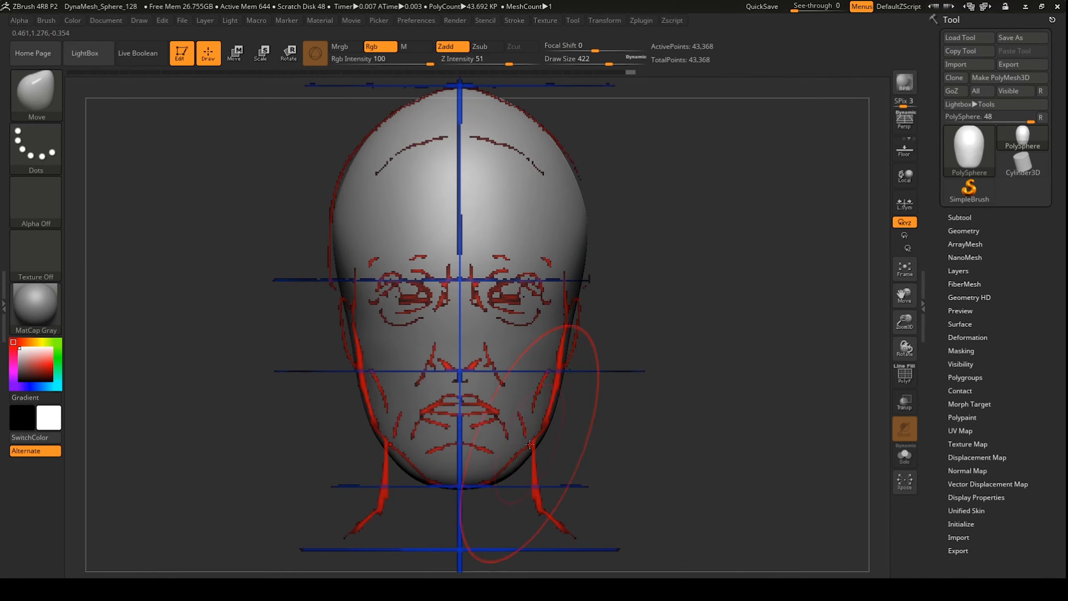
pyautogui.moveTo(532, 446); pyautogui.dragTo(522, 443)
pyautogui.moveTo(586, 287); pyautogui.dragTo(578, 291)
pyautogui.moveTo(584, 228)
pyautogui.mouseDown()
pyautogui.moveTo(571, 229)
pyautogui.moveTo(565, 202)
pyautogui.moveTo(577, 233)
pyautogui.mouseUp()
pyautogui.moveTo(557, 164); pyautogui.dragTo(566, 158)
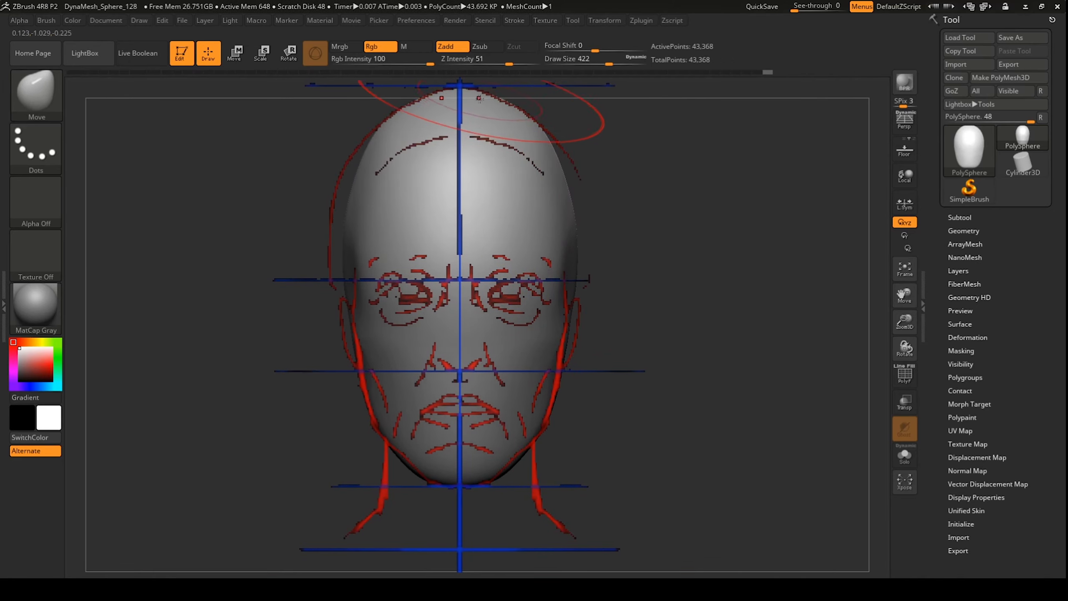
pyautogui.moveTo(519, 112); pyautogui.dragTo(524, 105)
pyautogui.moveTo(543, 137); pyautogui.dragTo(547, 133)
pyautogui.moveTo(572, 189); pyautogui.dragTo(577, 187)
# Step: Hide the reference sketch, smooth the skull, and polish the temple flatter with hPolish
pyautogui.press('z')
pyautogui.hotkey('shift', 'z')
pyautogui.moveTo(748, 223); pyautogui.dragTo(686, 262)
pyautogui.keyDown('shift'); pyautogui.moveTo(372, 236); pyautogui.dragTo(508, 216); pyautogui.keyUp('shift')
pyautogui.press('b')
pyautogui.press('h')
pyautogui.press('p')
pyautogui.click(588, 64)
pyautogui.moveTo(391, 211); pyautogui.dragTo(342, 258)
# Step: Polish the head's underside, jaw line and chin evenly on both sides
pyautogui.moveTo(627, 294); pyautogui.dragTo(633, 262)
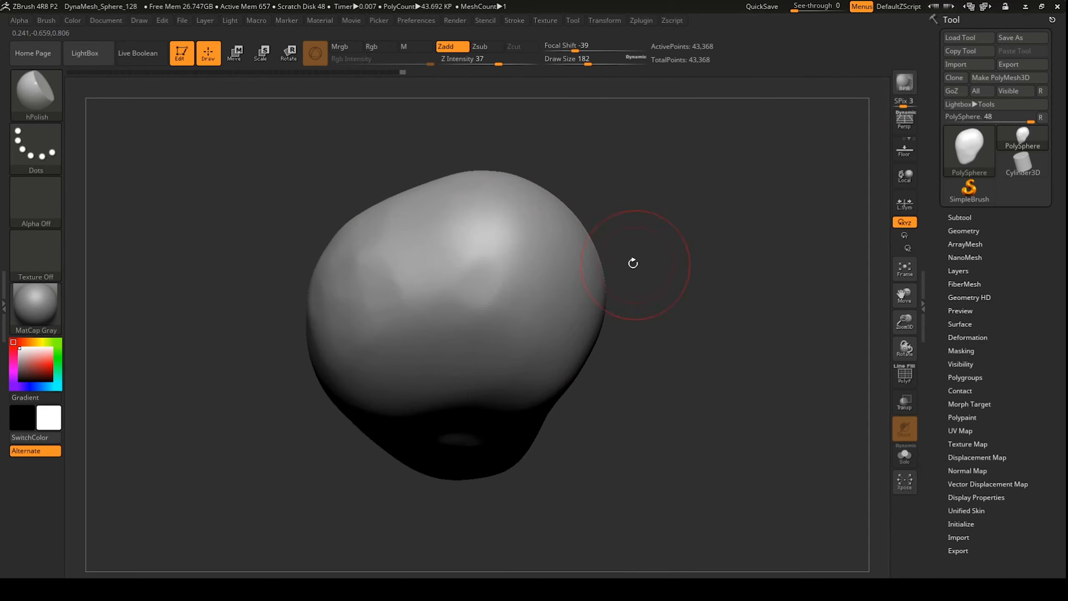
pyautogui.keyDown('shift'); pyautogui.moveTo(388, 268); pyautogui.dragTo(445, 269); pyautogui.keyUp('shift')
pyautogui.moveTo(672, 269)
pyautogui.mouseDown()
pyautogui.moveTo(655, 362)
pyautogui.moveTo(707, 353)
pyautogui.mouseUp()
pyautogui.moveTo(519, 379)
pyautogui.mouseDown()
pyautogui.moveTo(508, 435)
pyautogui.moveTo(519, 370)
pyautogui.mouseUp()
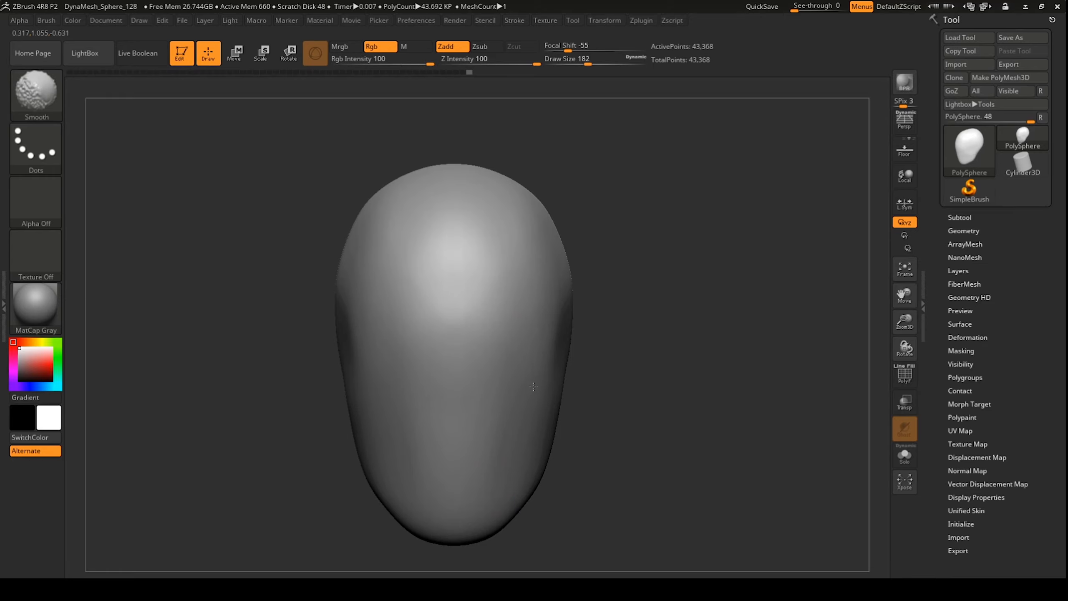
pyautogui.moveTo(731, 345)
pyautogui.mouseDown()
pyautogui.moveTo(681, 353)
pyautogui.moveTo(703, 294)
pyautogui.mouseUp()
pyautogui.moveTo(523, 437); pyautogui.dragTo(483, 464)
pyautogui.moveTo(689, 378)
pyautogui.mouseDown()
pyautogui.moveTo(647, 379)
pyautogui.moveTo(706, 392)
pyautogui.moveTo(672, 378)
pyautogui.mouseUp()
pyautogui.moveTo(56, 21)
pyautogui.click(73, 289)
pyautogui.moveTo(479, 454); pyautogui.dragTo(519, 405)
pyautogui.moveTo(647, 412); pyautogui.dragTo(618, 378)
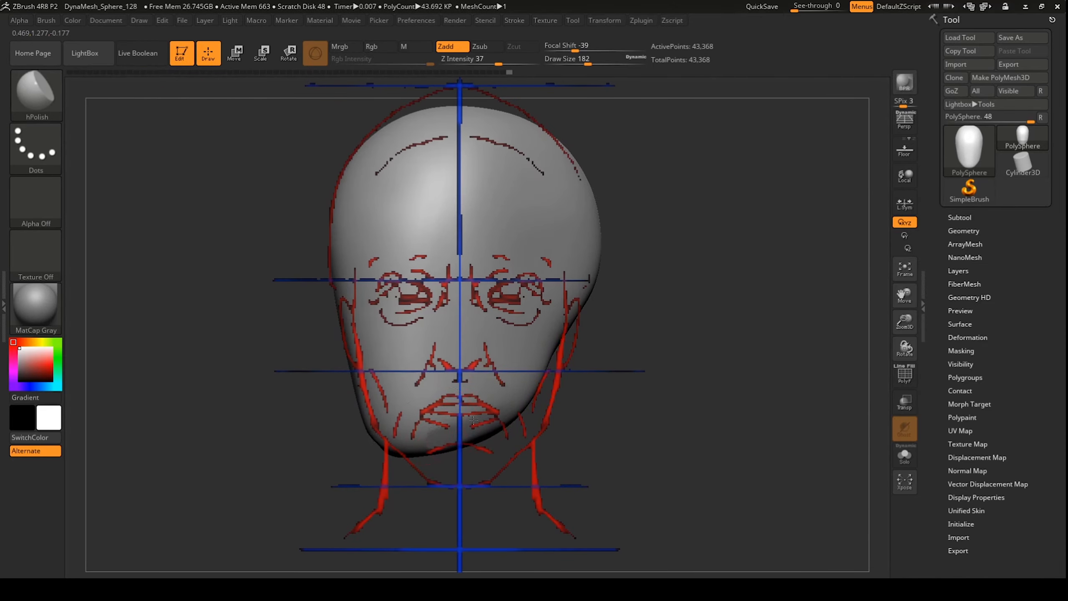
pyautogui.moveTo(421, 484); pyautogui.dragTo(395, 454)
pyautogui.keyDown('shift'); pyautogui.moveTo(297, 419); pyautogui.dragTo(305, 410); pyautogui.keyUp('shift')
# Step: With the Move brush, pull both jaw sides onto the guide lines, undoing a cranium widening
pyautogui.press('b')
pyautogui.press('m')
pyautogui.press('v')
pyautogui.moveTo(528, 417); pyautogui.dragTo(540, 420)
pyautogui.moveTo(519, 444)
pyautogui.mouseDown()
pyautogui.moveTo(530, 450)
pyautogui.moveTo(519, 457)
pyautogui.mouseUp()
pyautogui.moveTo(483, 471); pyautogui.dragTo(487, 477)
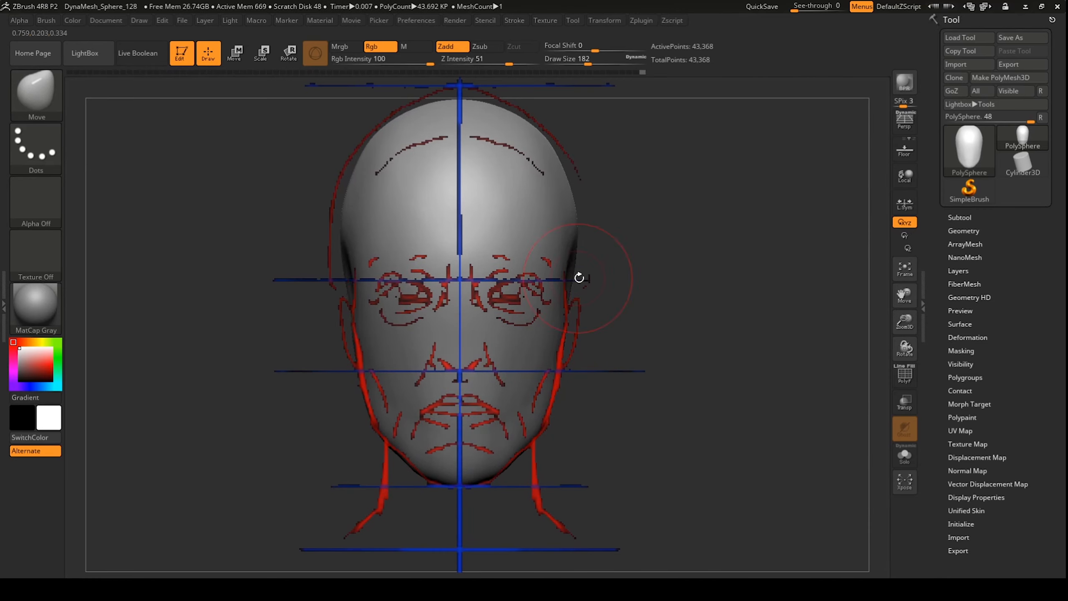
pyautogui.moveTo(579, 277); pyautogui.dragTo(599, 235)
pyautogui.press('b')
pyautogui.press('h')
pyautogui.press('p')
pyautogui.hotkey('ctrl', 'z')
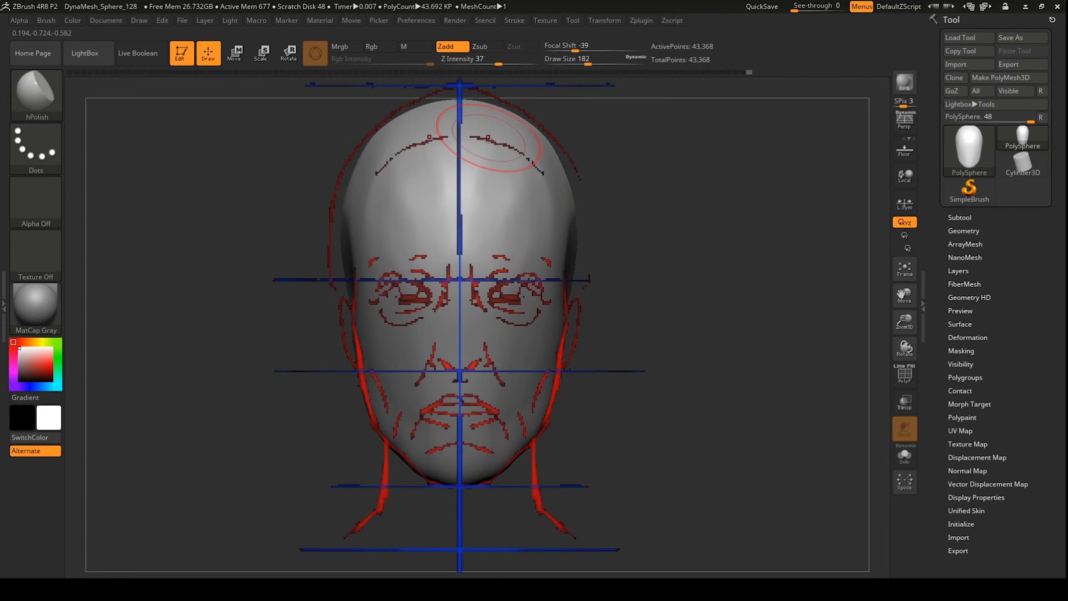
# Step: Lower the hPolish strength and polish the head's sides, underside and back
pyautogui.moveTo(589, 505); pyautogui.dragTo(546, 421)
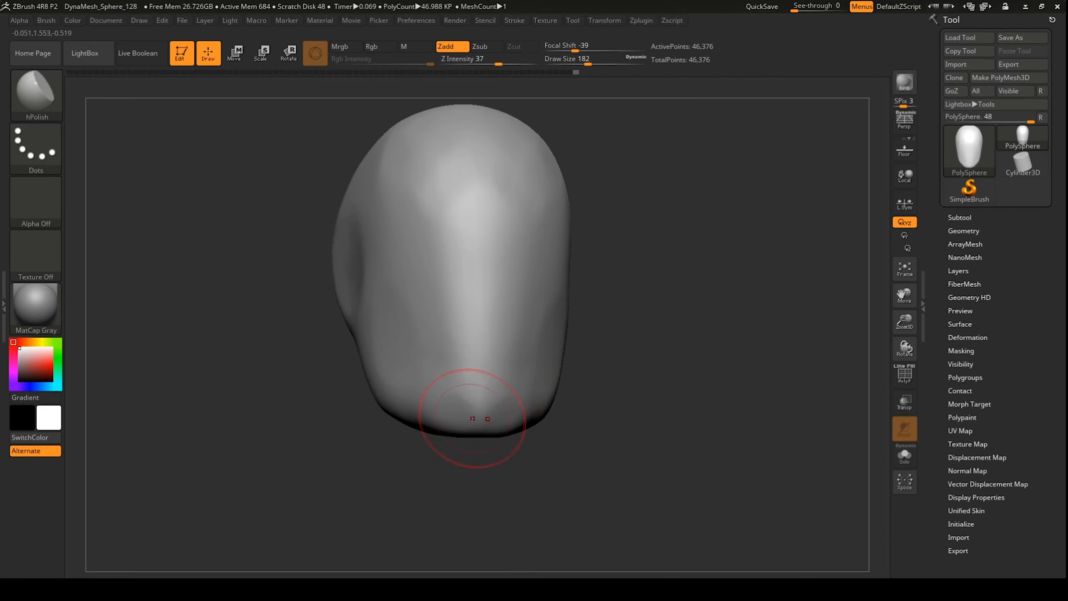
pyautogui.keyDown('shift'); pyautogui.moveTo(479, 410); pyautogui.dragTo(506, 406); pyautogui.keyUp('shift')
pyautogui.keyDown('shift'); pyautogui.moveTo(524, 61); pyautogui.dragTo(503, 62); pyautogui.keyUp('shift')
pyautogui.moveTo(673, 379); pyautogui.dragTo(588, 379)
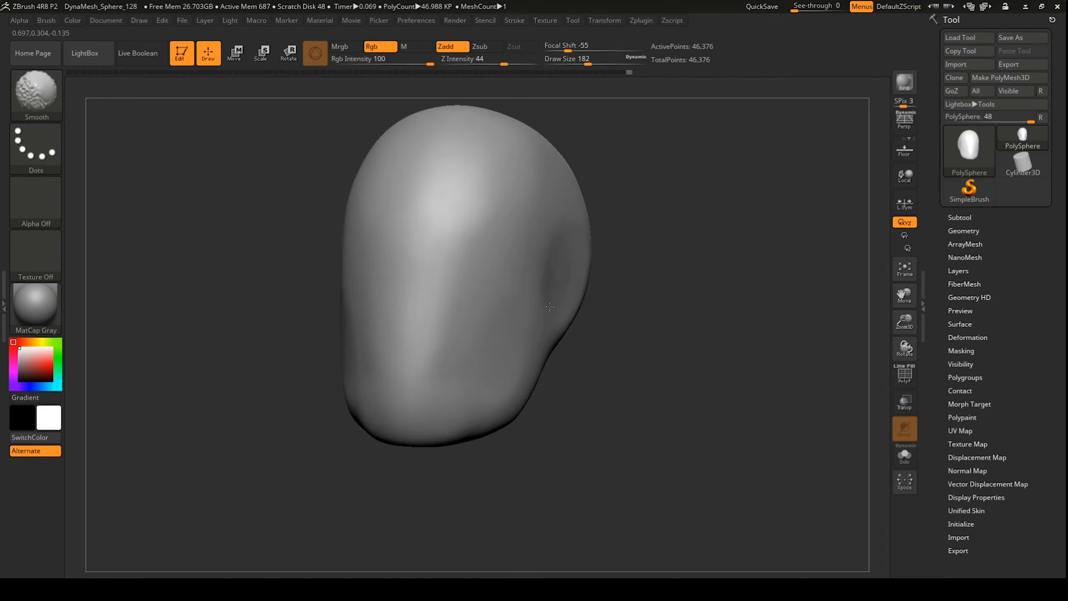
pyautogui.moveTo(630, 420); pyautogui.dragTo(681, 403)
pyautogui.moveTo(756, 370); pyautogui.dragTo(638, 371)
pyautogui.moveTo(483, 416); pyautogui.dragTo(467, 448)
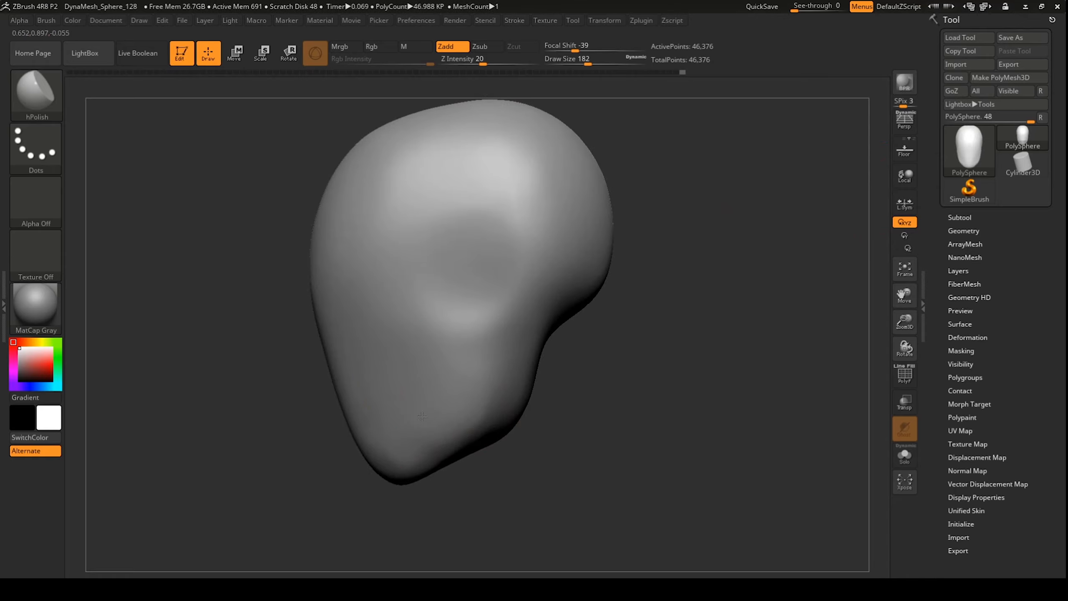
pyautogui.keyDown('shift'); pyautogui.moveTo(715, 379); pyautogui.dragTo(622, 378); pyautogui.keyUp('shift')
pyautogui.moveTo(471, 405); pyautogui.dragTo(490, 400)
pyautogui.keyDown('shift'); pyautogui.moveTo(673, 378); pyautogui.dragTo(589, 379); pyautogui.keyUp('shift')
# Step: Paint a mask over the face on both sides, then invert it to free the lower head
pyautogui.keyDown('ctrl'); pyautogui.moveTo(458, 262); pyautogui.dragTo(524, 232); pyautogui.keyUp('ctrl')
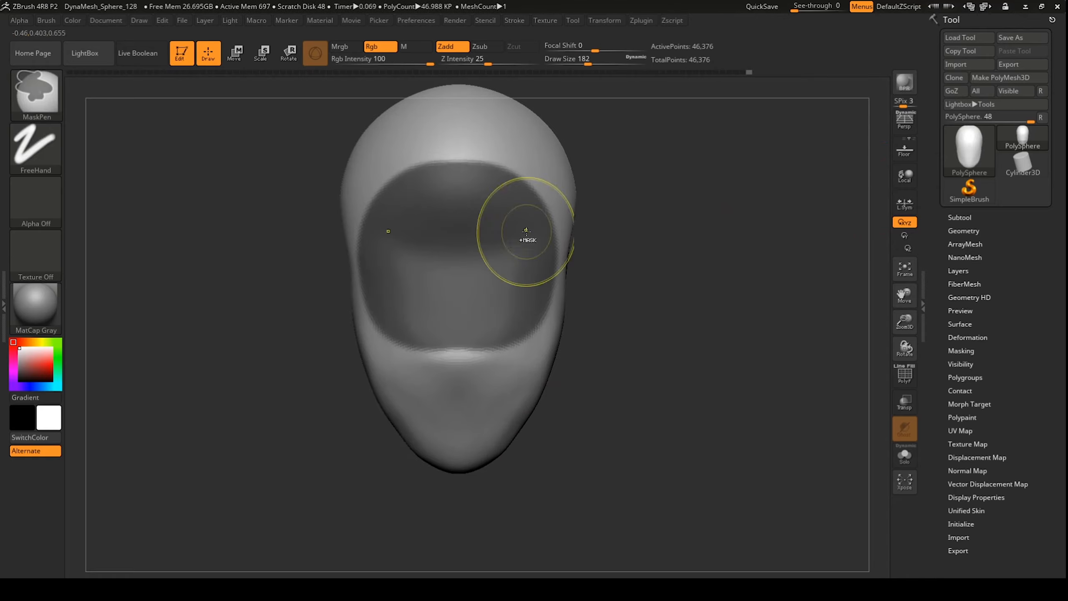
pyautogui.moveTo(672, 379)
pyautogui.mouseDown()
pyautogui.moveTo(610, 378)
pyautogui.moveTo(589, 358)
pyautogui.mouseUp()
pyautogui.moveTo(462, 333)
pyautogui.keyDown('ctrl'); pyautogui.mouseDown()
pyautogui.moveTo(497, 265)
pyautogui.moveTo(521, 248)
pyautogui.mouseUp(); pyautogui.keyUp('ctrl')
pyautogui.keyDown('ctrl'); pyautogui.click(673, 337); pyautogui.keyUp('ctrl')
pyautogui.moveTo(673, 337)
pyautogui.keyDown('shift'); pyautogui.mouseDown()
pyautogui.moveTo(609, 315)
pyautogui.moveTo(694, 313)
pyautogui.mouseUp(); pyautogui.keyUp('shift')
# Step: Pull the unmasked jaw and neck downward with the Move gizmo
pyautogui.press('w')
pyautogui.moveTo(458, 168); pyautogui.dragTo(459, 403)
pyautogui.moveTo(593, 307); pyautogui.dragTo(641, 303)
pyautogui.press('q')
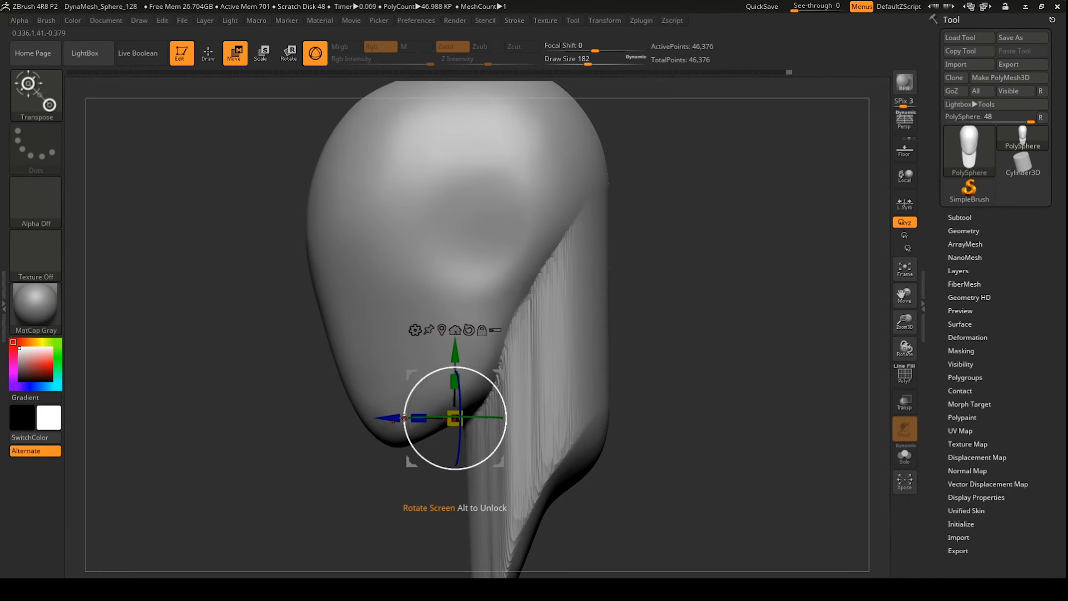
pyautogui.press('q')
# Step: Smooth and polish the neck, then pull its edges inward on the far side
pyautogui.moveTo(656, 387)
pyautogui.mouseDown()
pyautogui.moveTo(632, 446)
pyautogui.moveTo(643, 370)
pyautogui.mouseUp()
pyautogui.keyDown('shift'); pyautogui.moveTo(563, 379); pyautogui.dragTo(536, 329); pyautogui.keyUp('shift')
pyautogui.moveTo(673, 378); pyautogui.dragTo(649, 317)
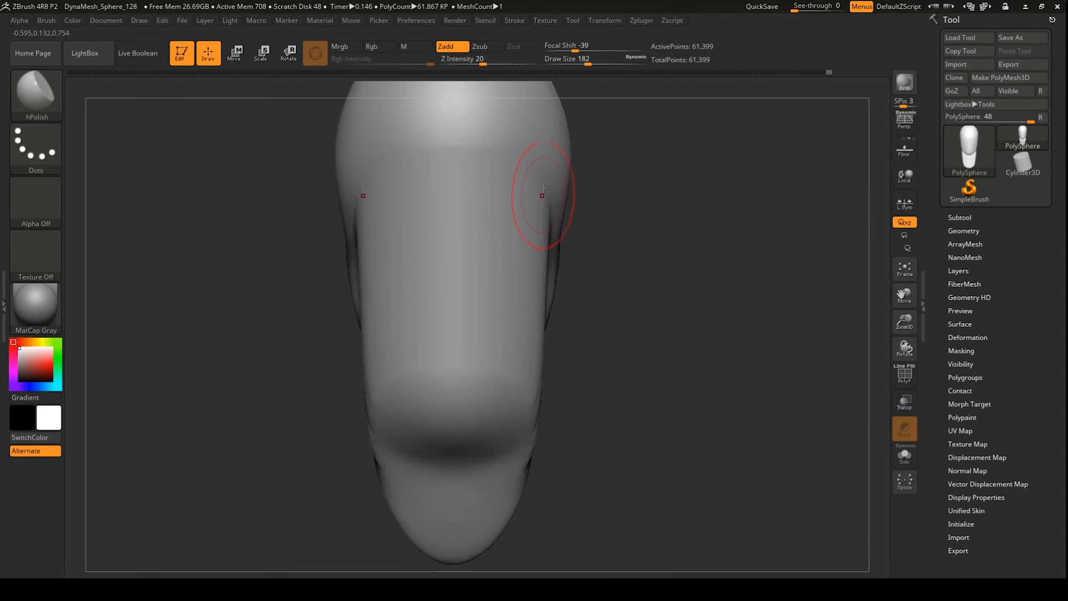
pyautogui.moveTo(631, 455); pyautogui.dragTo(546, 420)
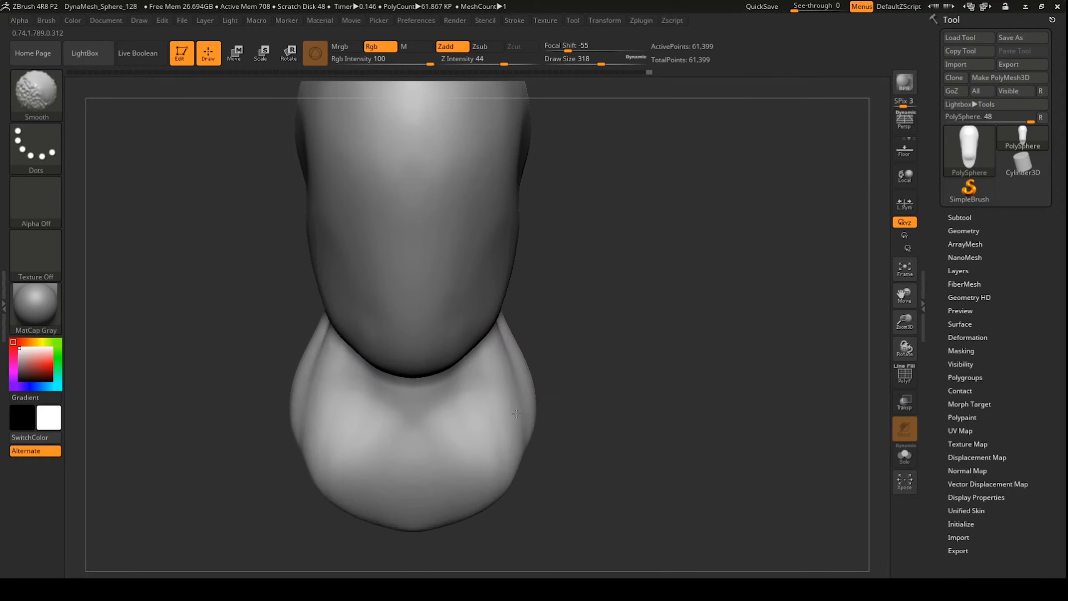
pyautogui.moveTo(631, 420); pyautogui.dragTo(559, 446)
pyautogui.moveTo(564, 181); pyautogui.dragTo(542, 210)
pyautogui.moveTo(622, 379)
pyautogui.mouseDown()
pyautogui.moveTo(581, 371)
pyautogui.moveTo(622, 392)
pyautogui.moveTo(584, 379)
pyautogui.mouseUp()
# Step: With a smaller brush, reshape the neck sides and chest edge, then smooth them
pyautogui.moveTo(379, 509); pyautogui.dragTo(384, 534)
pyautogui.press('[')
pyautogui.moveTo(589, 320)
pyautogui.mouseDown()
pyautogui.moveTo(629, 301)
pyautogui.moveTo(601, 303)
pyautogui.mouseUp()
pyautogui.moveTo(521, 357); pyautogui.dragTo(513, 379)
pyautogui.moveTo(441, 427); pyautogui.dragTo(437, 484)
pyautogui.moveTo(630, 420); pyautogui.dragTo(588, 421)
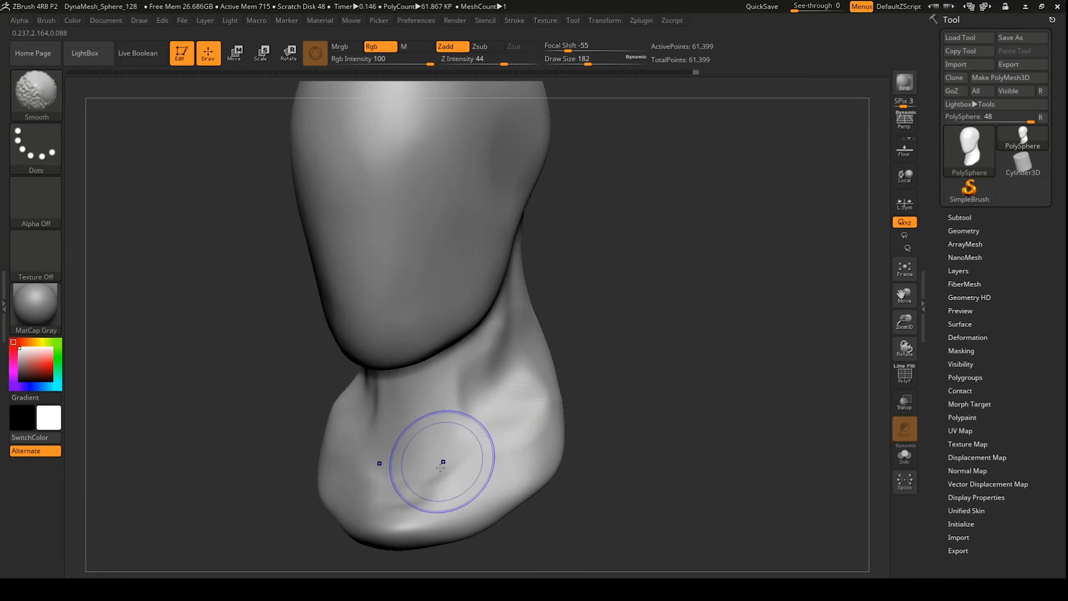
pyautogui.keyDown('shift'); pyautogui.moveTo(441, 463); pyautogui.dragTo(462, 488); pyautogui.keyUp('shift')
pyautogui.moveTo(589, 420); pyautogui.dragTo(631, 420)
pyautogui.moveTo(500, 404); pyautogui.dragTo(508, 374)
pyautogui.moveTo(631, 399); pyautogui.dragTo(589, 400)
pyautogui.keyDown('shift'); pyautogui.moveTo(513, 391); pyautogui.dragTo(523, 357); pyautogui.keyUp('shift')
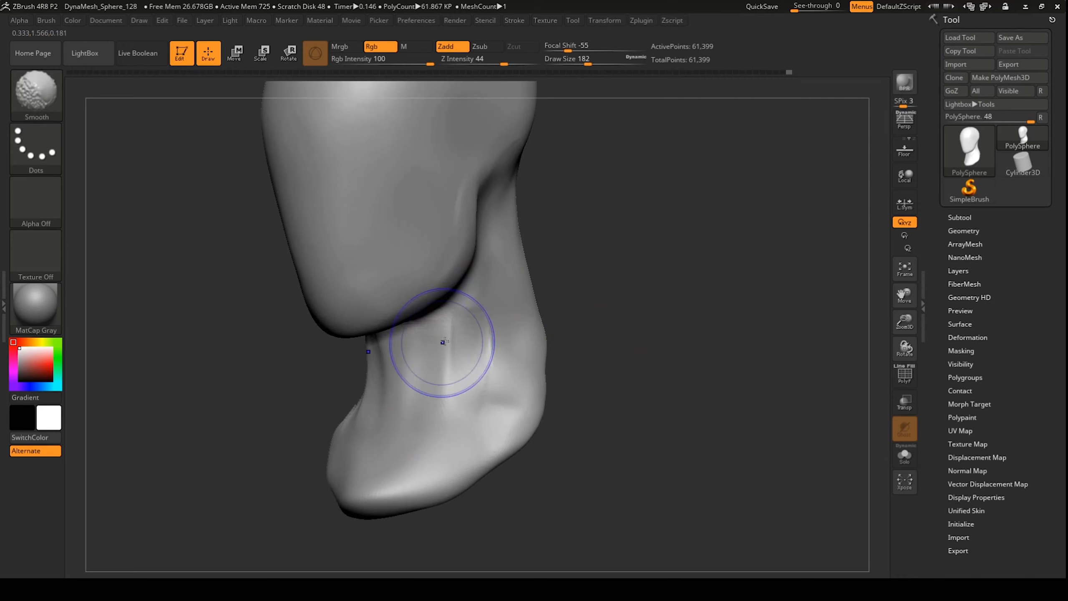
# Step: Reshape and smooth the lower neck fold and build up the collarbone area
pyautogui.moveTo(630, 379); pyautogui.dragTo(589, 387)
pyautogui.moveTo(473, 400); pyautogui.dragTo(496, 441)
pyautogui.moveTo(630, 379); pyautogui.dragTo(597, 370)
pyautogui.moveTo(395, 379)
pyautogui.mouseDown()
pyautogui.moveTo(349, 410)
pyautogui.moveTo(412, 358)
pyautogui.mouseUp()
pyautogui.moveTo(588, 387); pyautogui.dragTo(630, 387)
pyautogui.moveTo(471, 437)
pyautogui.mouseDown()
pyautogui.moveTo(412, 454)
pyautogui.moveTo(404, 513)
pyautogui.mouseUp()
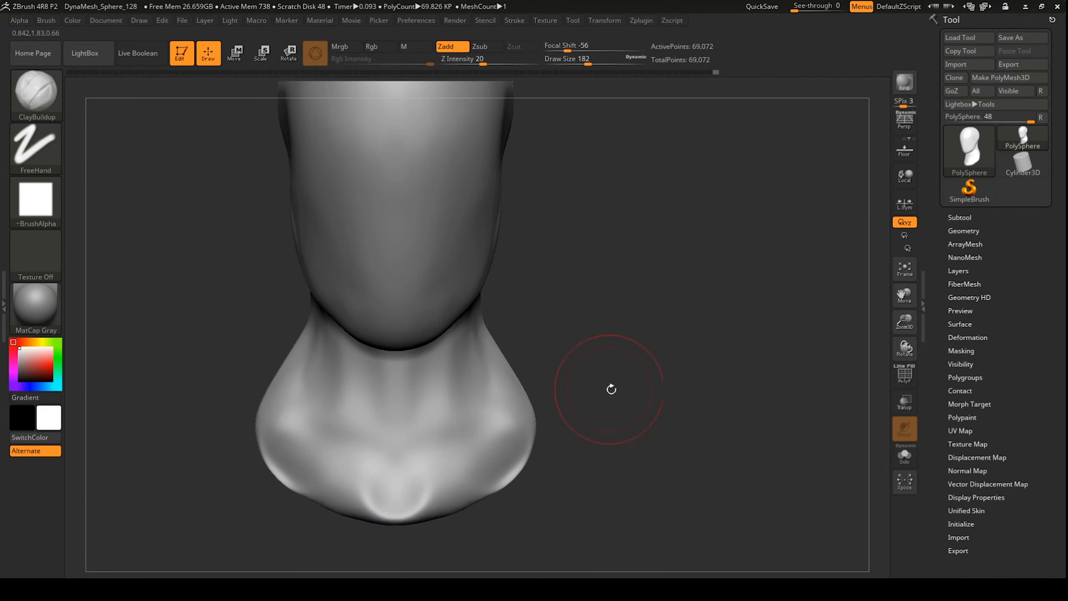
pyautogui.keyDown('shift'); pyautogui.moveTo(610, 388); pyautogui.dragTo(610, 317); pyautogui.keyUp('shift')
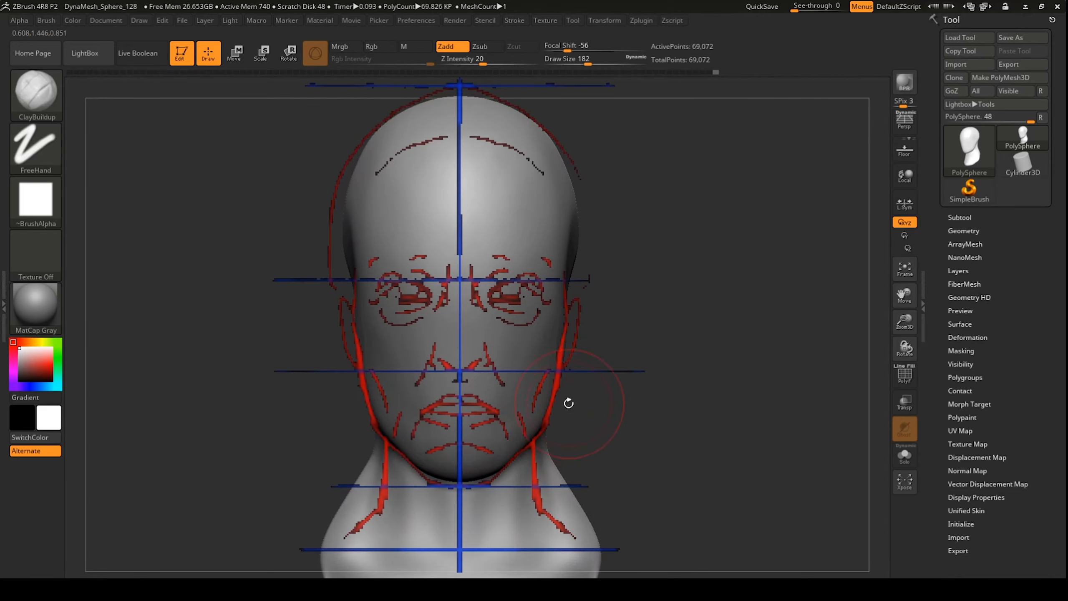
# Step: Push the neck sides toward the guide lines with the Move brush
pyautogui.press('b')
pyautogui.press('m')
pyautogui.press('v')
pyautogui.moveTo(547, 458); pyautogui.dragTo(542, 490)
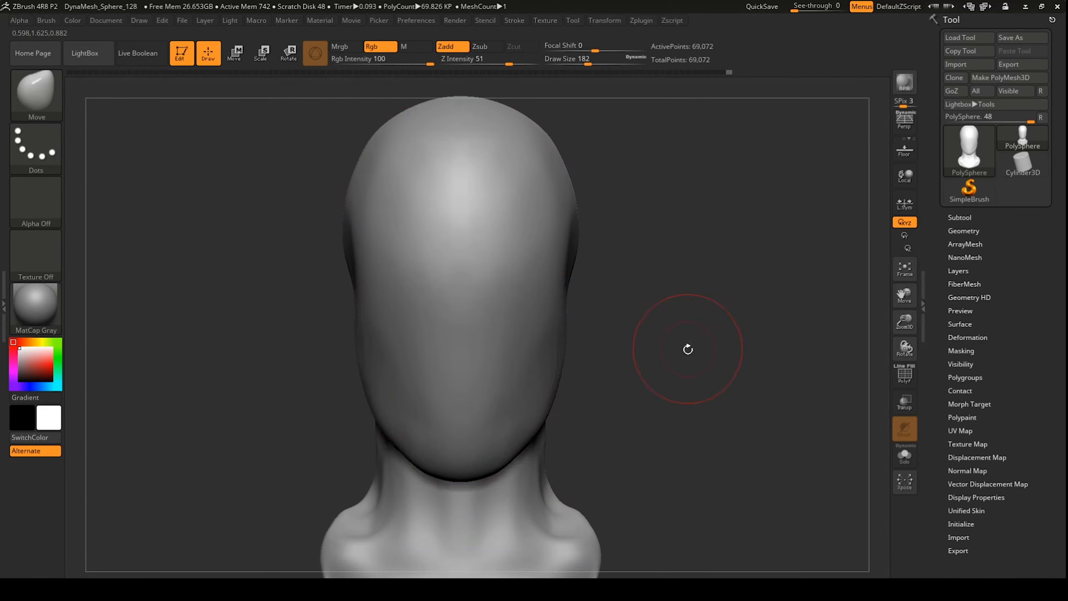
# Step: Polish the jaw, neck and chin, and flatten a plane on the forehead
pyautogui.moveTo(686, 348)
pyautogui.mouseDown()
pyautogui.moveTo(624, 364)
pyautogui.moveTo(563, 341)
pyautogui.moveTo(630, 334)
pyautogui.mouseUp()
pyautogui.moveTo(526, 379); pyautogui.dragTo(492, 475)
pyautogui.moveTo(345, 425)
pyautogui.mouseDown()
pyautogui.moveTo(396, 427)
pyautogui.moveTo(436, 408)
pyautogui.mouseUp()
pyautogui.moveTo(397, 169)
pyautogui.mouseDown()
pyautogui.moveTo(455, 205)
pyautogui.moveTo(457, 189)
pyautogui.moveTo(444, 231)
pyautogui.moveTo(449, 223)
pyautogui.mouseUp()
pyautogui.moveTo(656, 336)
pyautogui.mouseDown()
pyautogui.moveTo(691, 303)
pyautogui.moveTo(656, 286)
pyautogui.mouseUp()
# Step: Add ClayBuildup to the back of the skull, carve and smooth under the jaw, then recenter the view
pyautogui.press('b')
pyautogui.press('c')
pyautogui.press('b')
pyautogui.moveTo(558, 171)
pyautogui.mouseDown()
pyautogui.moveTo(479, 236)
pyautogui.moveTo(483, 219)
pyautogui.moveTo(466, 261)
pyautogui.mouseUp()
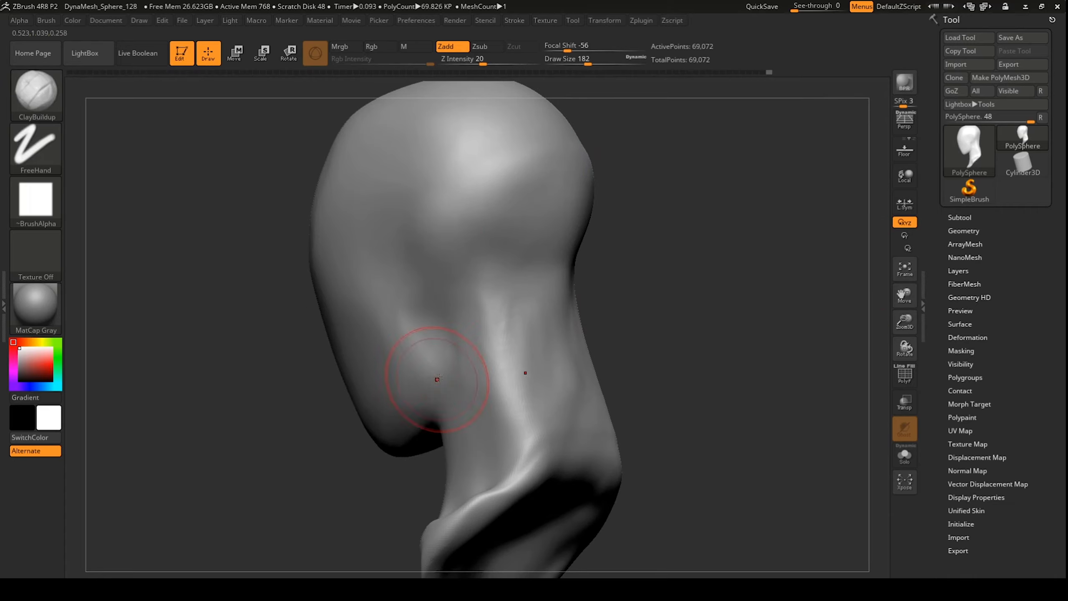
pyautogui.keyDown('shift'); pyautogui.moveTo(437, 378); pyautogui.dragTo(435, 357); pyautogui.keyUp('shift')
pyautogui.moveTo(663, 357); pyautogui.dragTo(711, 333)
pyautogui.moveTo(523, 357)
pyautogui.keyDown('alt'); pyautogui.mouseDown()
pyautogui.moveTo(500, 400)
pyautogui.moveTo(467, 366)
pyautogui.mouseUp(); pyautogui.keyUp('alt')
pyautogui.moveTo(656, 337); pyautogui.dragTo(706, 357)
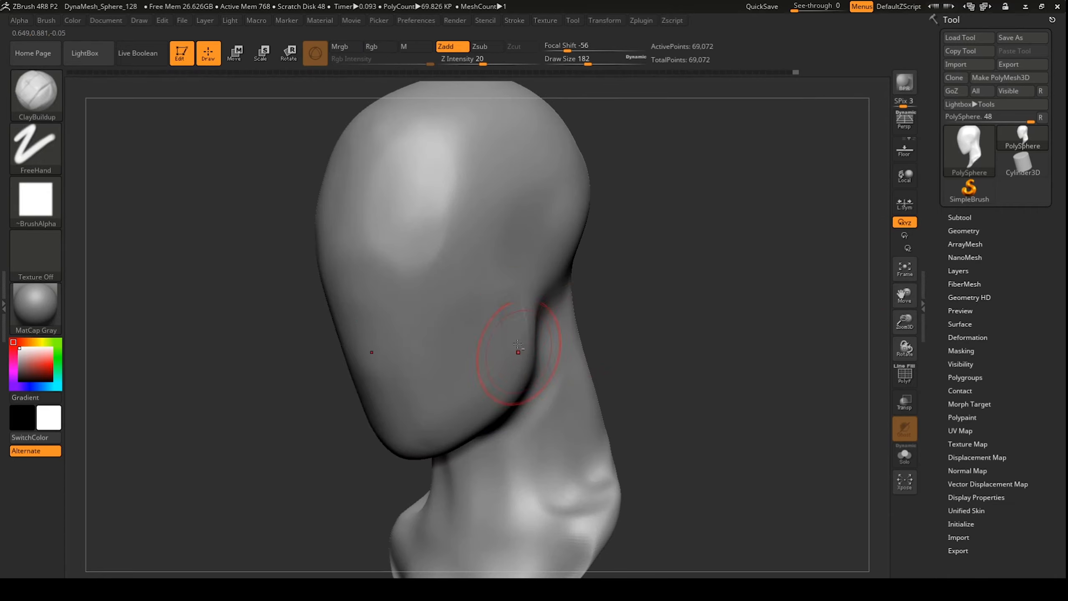
pyautogui.keyDown('shift'); pyautogui.moveTo(639, 210); pyautogui.dragTo(698, 219); pyautogui.keyUp('shift')
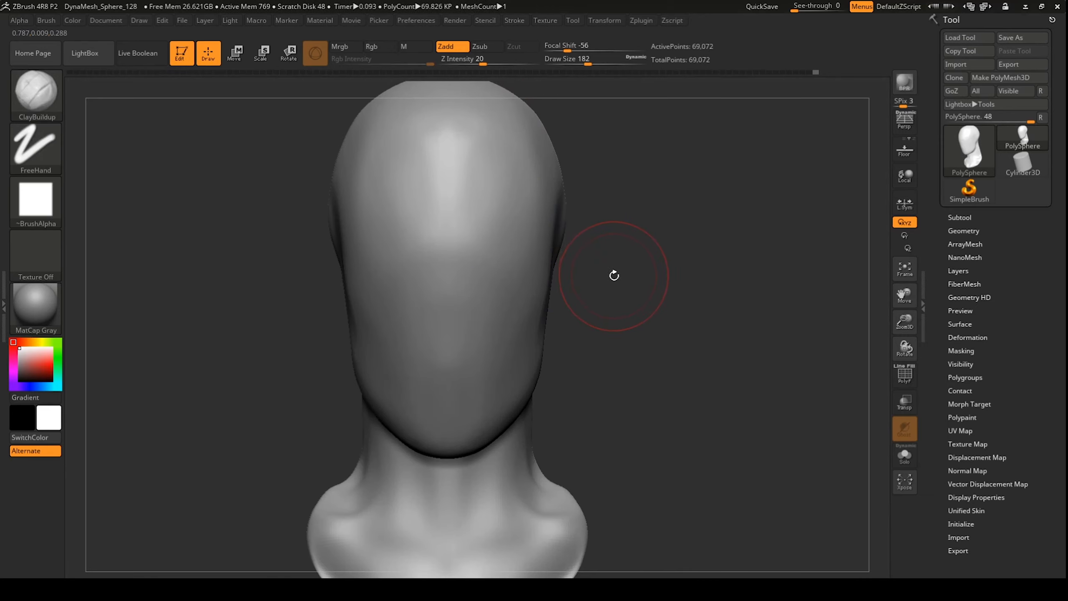
pyautogui.keyDown('alt'); pyautogui.moveTo(612, 274); pyautogui.dragTo(624, 298); pyautogui.keyUp('alt')
pyautogui.moveTo(712, 247); pyautogui.dragTo(707, 252)
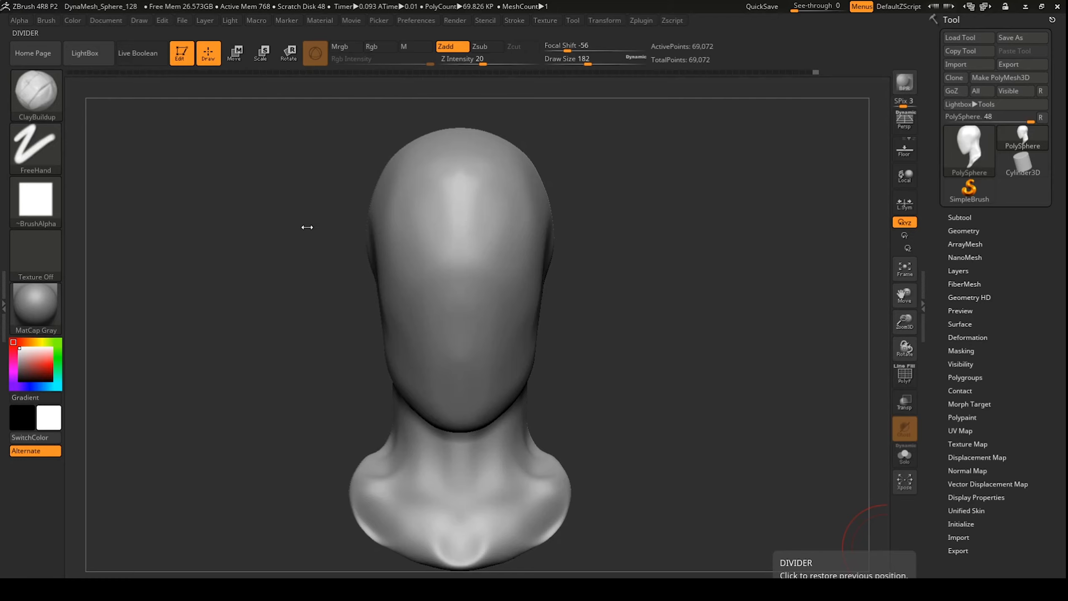
# Step: Clip the bust's shoulders flat along a curve with ClipCurve
pyautogui.hotkey('ctrl', 'shift')
pyautogui.click(38, 99)
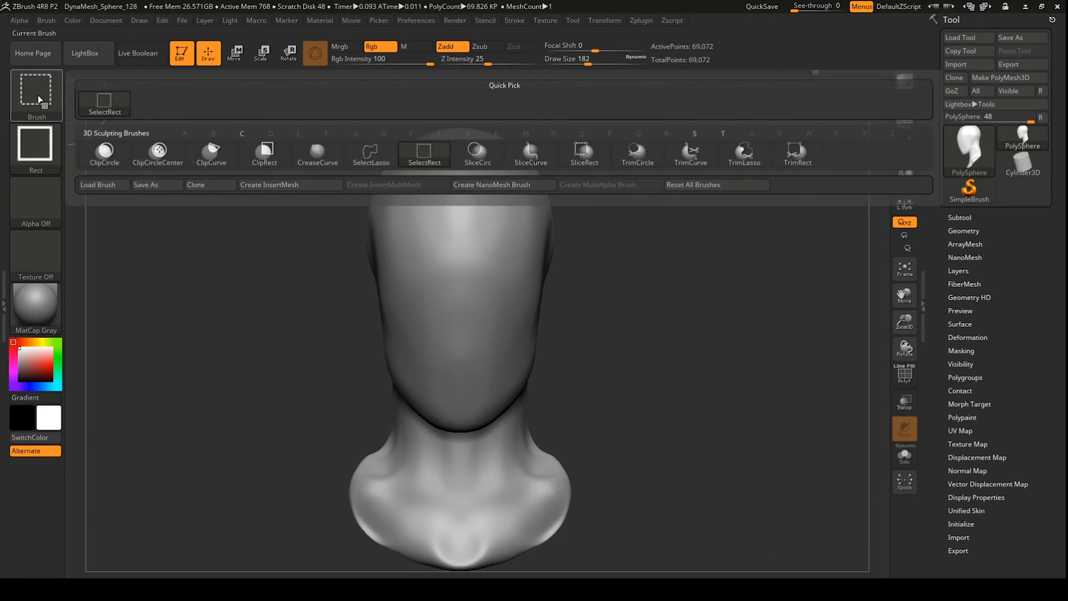
pyautogui.click(214, 153)
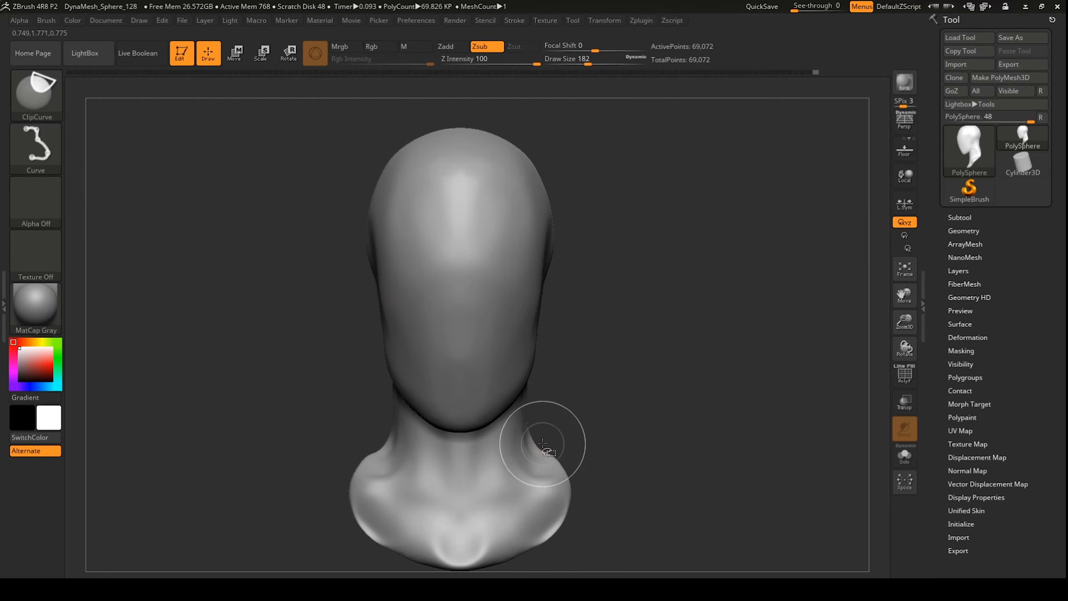
pyautogui.keyDown('ctrl'); pyautogui.keyDown('shift'); pyautogui.moveTo(562, 549); pyautogui.dragTo(451, 573); pyautogui.keyUp('shift'); pyautogui.keyUp('ctrl')
# Step: Build up and smooth clay on the back of the head and neck
pyautogui.moveTo(623, 492); pyautogui.dragTo(583, 488)
pyautogui.moveTo(639, 500)
pyautogui.mouseDown()
pyautogui.moveTo(615, 512)
pyautogui.moveTo(617, 530)
pyautogui.mouseUp()
pyautogui.moveTo(596, 184); pyautogui.dragTo(562, 189)
pyautogui.moveTo(561, 295); pyautogui.dragTo(536, 294)
pyautogui.moveTo(550, 311)
pyautogui.keyDown('shift'); pyautogui.mouseDown()
pyautogui.moveTo(524, 255)
pyautogui.moveTo(542, 269)
pyautogui.mouseUp(); pyautogui.keyUp('shift')
pyautogui.keyDown('shift'); pyautogui.moveTo(542, 269); pyautogui.dragTo(515, 252); pyautogui.keyUp('shift')
pyautogui.moveTo(538, 219)
pyautogui.mouseDown()
pyautogui.moveTo(498, 252)
pyautogui.moveTo(530, 222)
pyautogui.mouseUp()
pyautogui.moveTo(606, 202); pyautogui.dragTo(641, 212)
pyautogui.keyDown('shift'); pyautogui.moveTo(540, 192); pyautogui.dragTo(544, 210); pyautogui.keyUp('shift')
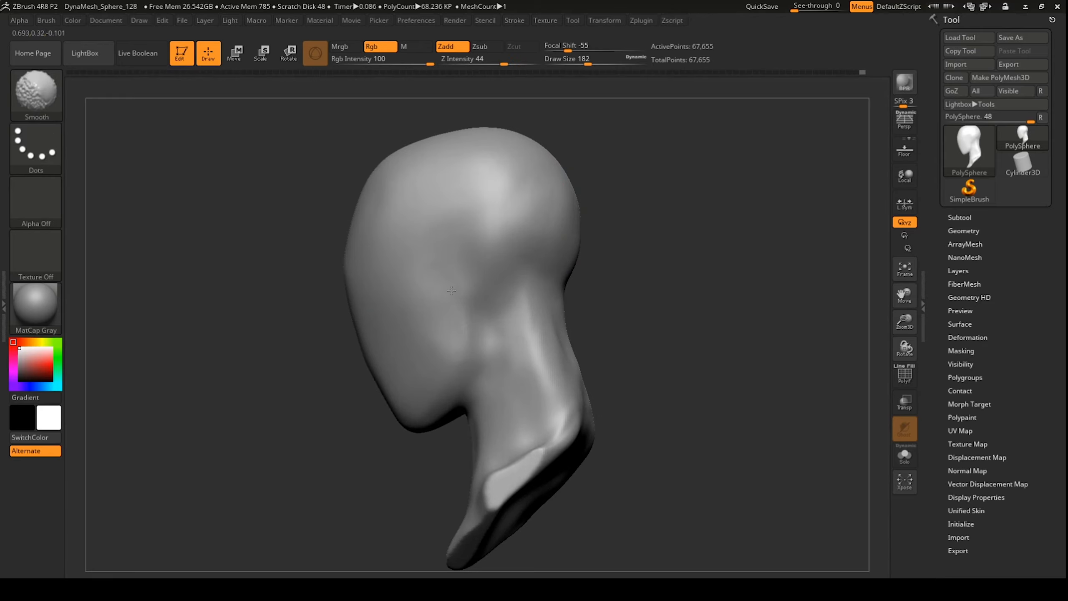
pyautogui.moveTo(623, 269); pyautogui.dragTo(664, 260)
pyautogui.moveTo(290, 425)
pyautogui.mouseDown()
pyautogui.moveTo(348, 429)
pyautogui.moveTo(301, 420)
pyautogui.moveTo(492, 353)
pyautogui.mouseUp()
# Step: Build up the throat and neck sides, then polish the neck with hPolish
pyautogui.moveTo(435, 437)
pyautogui.mouseDown()
pyautogui.moveTo(410, 439)
pyautogui.moveTo(433, 442)
pyautogui.mouseUp()
pyautogui.moveTo(462, 429)
pyautogui.mouseDown()
pyautogui.moveTo(466, 469)
pyautogui.moveTo(471, 424)
pyautogui.mouseUp()
pyautogui.moveTo(560, 374); pyautogui.dragTo(520, 370)
pyautogui.press('b')
pyautogui.press('h')
pyautogui.press('p')
pyautogui.moveTo(519, 458); pyautogui.dragTo(504, 484)
pyautogui.keyDown('shift'); pyautogui.moveTo(593, 378); pyautogui.dragTo(581, 324); pyautogui.keyUp('shift')
# Step: Switch back to ClayBuildup and build up and smooth the cheek
pyautogui.press('b')
pyautogui.press('d')
pyautogui.press('s')
pyautogui.press('b')
pyautogui.press('c')
pyautogui.press('b')
pyautogui.moveTo(569, 62); pyautogui.dragTo(580, 62)
pyautogui.moveTo(589, 315); pyautogui.dragTo(536, 309)
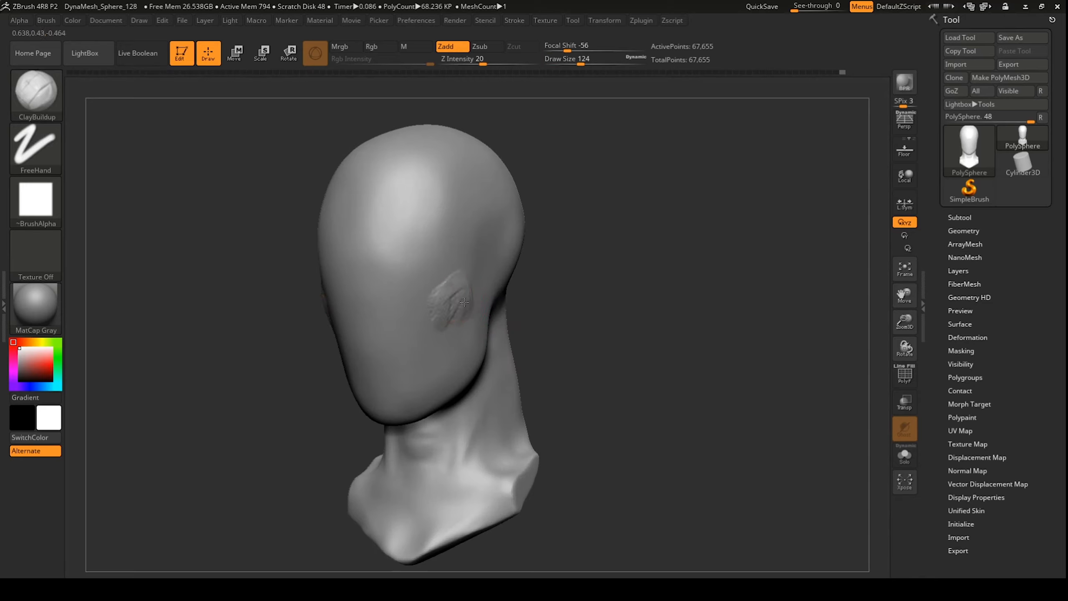
pyautogui.moveTo(464, 302)
pyautogui.keyDown('shift'); pyautogui.mouseDown()
pyautogui.moveTo(437, 296)
pyautogui.moveTo(432, 309)
pyautogui.mouseUp(); pyautogui.keyUp('shift')
pyautogui.moveTo(433, 309)
pyautogui.keyDown('shift'); pyautogui.mouseDown()
pyautogui.moveTo(441, 302)
pyautogui.moveTo(420, 299)
pyautogui.mouseUp(); pyautogui.keyUp('shift')
pyautogui.moveTo(429, 295)
pyautogui.mouseDown()
pyautogui.moveTo(420, 298)
pyautogui.moveTo(433, 303)
pyautogui.mouseUp()
pyautogui.moveTo(248, 421); pyautogui.dragTo(310, 423)
# Step: Mask spots on the temple and cheek, then clear the mask
pyautogui.press('b')
pyautogui.press('m')
pyautogui.press('v')
pyautogui.press(']')
pyautogui.moveTo(591, 264); pyautogui.dragTo(534, 269)
pyautogui.keyDown('ctrl'); pyautogui.moveTo(435, 285); pyautogui.dragTo(435, 298); pyautogui.keyUp('ctrl')
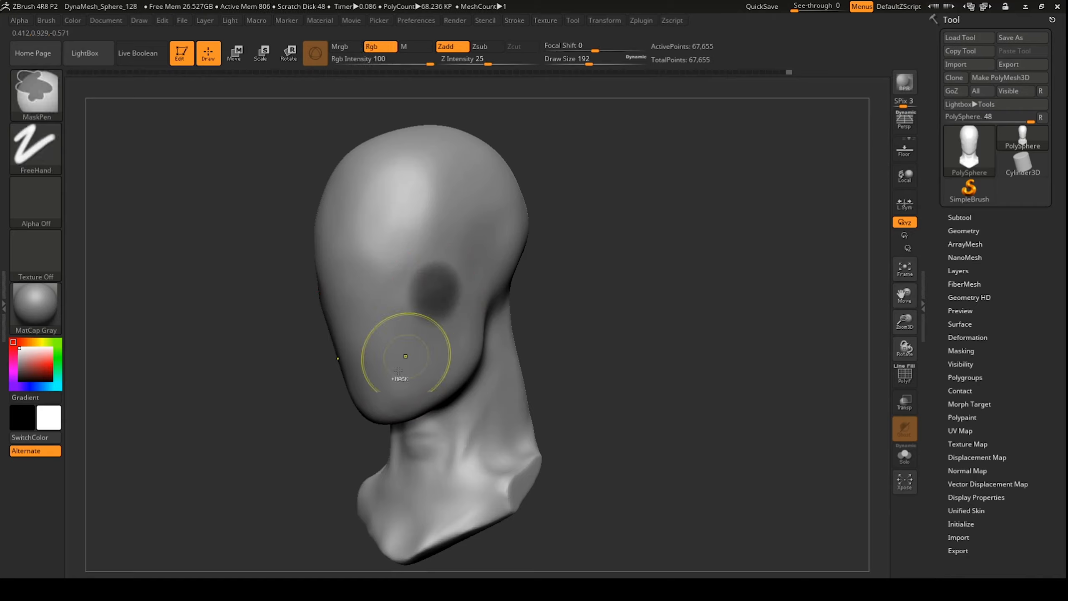
pyautogui.moveTo(576, 290); pyautogui.dragTo(609, 293)
pyautogui.keyDown('ctrl'); pyautogui.moveTo(459, 166); pyautogui.dragTo(462, 179); pyautogui.keyUp('ctrl')
pyautogui.keyDown('ctrl'); pyautogui.moveTo(408, 395); pyautogui.dragTo(433, 395); pyautogui.keyUp('ctrl')
# Step: Paint mask strokes across the cheek, invert the mask, then clear it
pyautogui.keyDown('shift'); pyautogui.moveTo(563, 301); pyautogui.dragTo(597, 324); pyautogui.keyUp('shift')
pyautogui.moveTo(597, 303); pyautogui.dragTo(521, 295)
pyautogui.press('[')
pyautogui.keyDown('ctrl'); pyautogui.moveTo(341, 312); pyautogui.dragTo(427, 259); pyautogui.keyUp('ctrl')
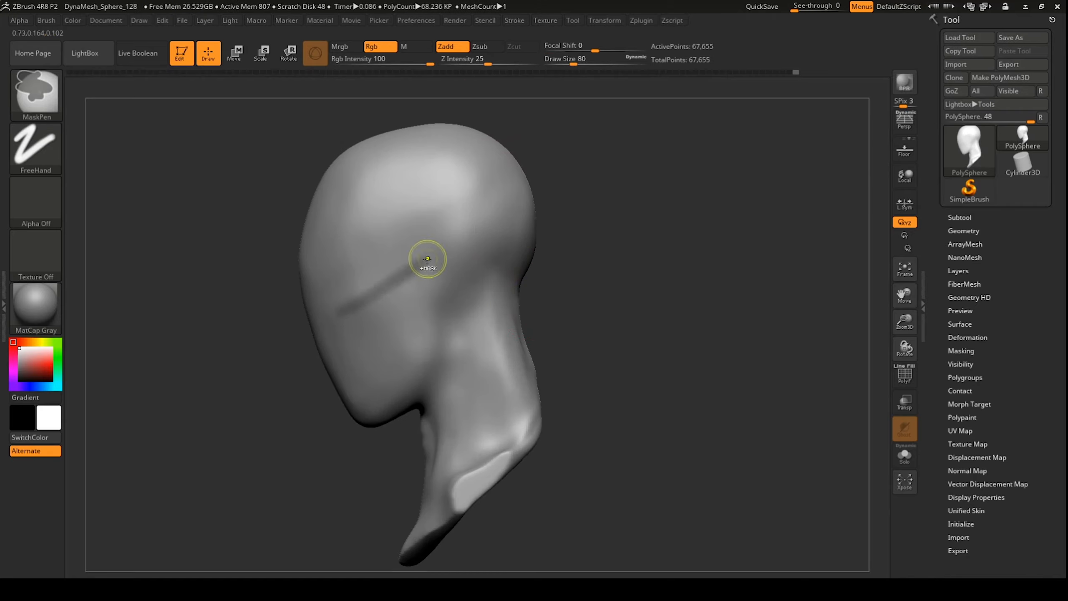
pyautogui.keyDown('ctrl'); pyautogui.moveTo(370, 184); pyautogui.dragTo(415, 267); pyautogui.keyUp('ctrl')
pyautogui.keyDown('ctrl'); pyautogui.click(534, 295); pyautogui.keyUp('ctrl')
pyautogui.keyDown('ctrl'); pyautogui.moveTo(564, 290); pyautogui.dragTo(639, 297); pyautogui.keyUp('ctrl')
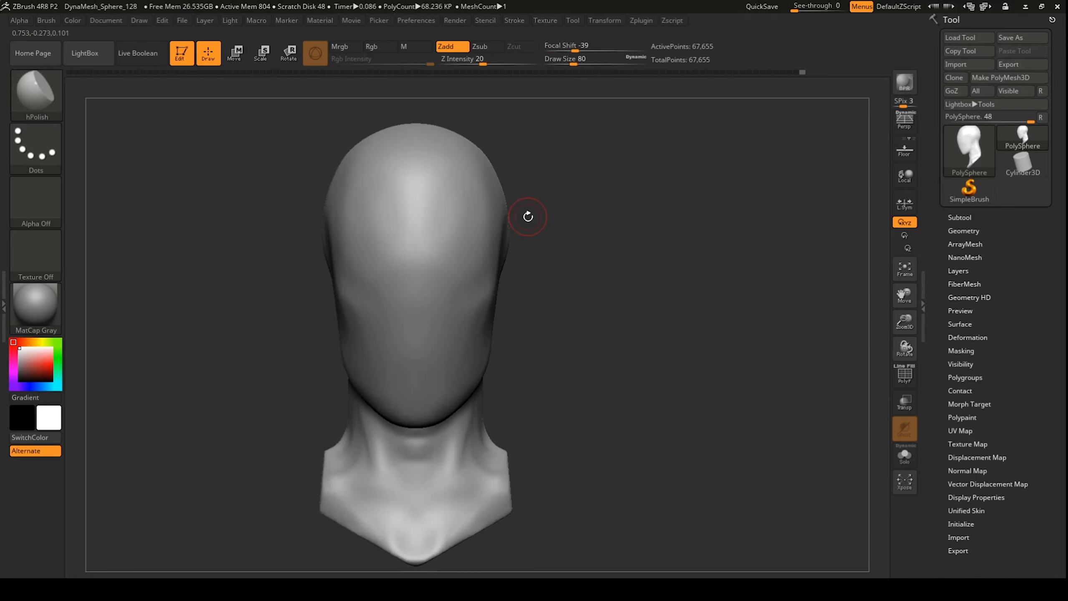
# Step: Flatten the forehead with hPolish and polish a small area of the cheek
pyautogui.moveTo(528, 217)
pyautogui.mouseDown()
pyautogui.moveTo(579, 310)
pyautogui.moveTo(559, 309)
pyautogui.mouseUp()
pyautogui.press(']')
pyautogui.moveTo(397, 246); pyautogui.dragTo(406, 186)
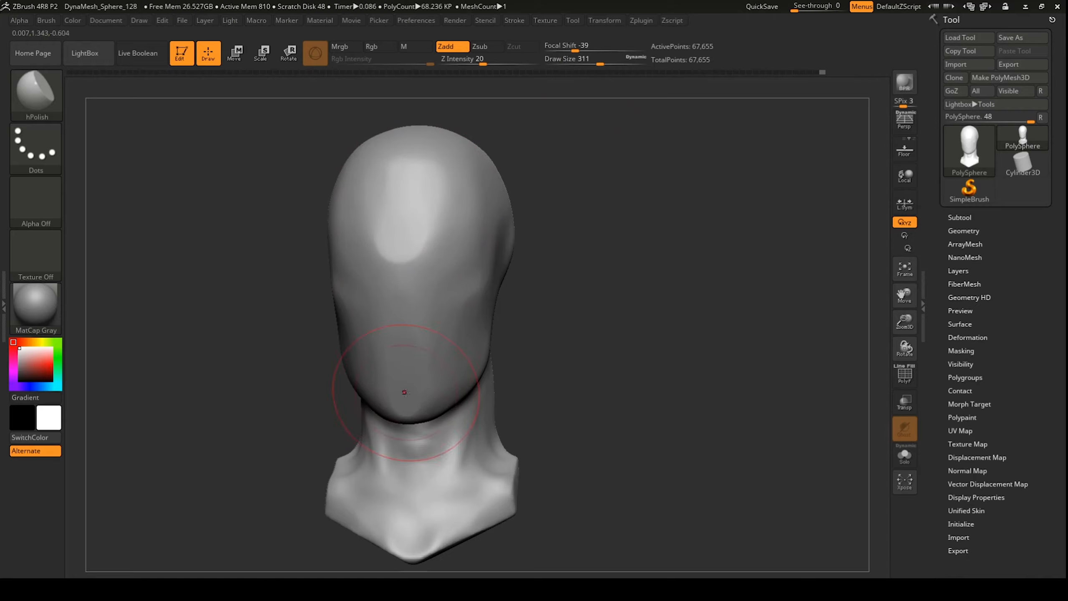
pyautogui.moveTo(588, 303); pyautogui.dragTo(544, 301)
pyautogui.moveTo(391, 288); pyautogui.dragTo(333, 282)
# Step: Smooth the cheek and the jaw from several angles
pyautogui.keyDown('shift'); pyautogui.moveTo(367, 323); pyautogui.dragTo(353, 360); pyautogui.keyUp('shift')
pyautogui.moveTo(563, 302); pyautogui.dragTo(605, 309)
pyautogui.keyDown('shift'); pyautogui.moveTo(370, 276); pyautogui.dragTo(374, 406); pyautogui.keyUp('shift')
pyautogui.moveTo(605, 305); pyautogui.dragTo(542, 295)
pyautogui.keyDown('shift'); pyautogui.moveTo(393, 364); pyautogui.dragTo(458, 288); pyautogui.keyUp('shift')
pyautogui.press('b')
pyautogui.press('d')
pyautogui.press('s')
pyautogui.moveTo(547, 301); pyautogui.dragTo(611, 311)
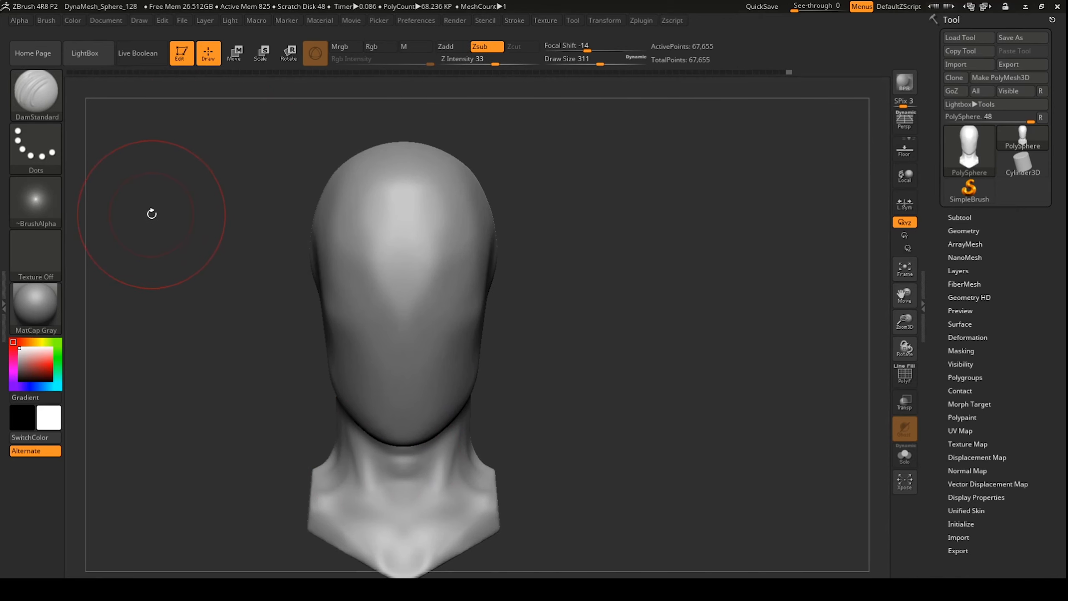
# Step: Select the Chisel3D insert brush with the Ear01 insert mesh
pyautogui.press('b')
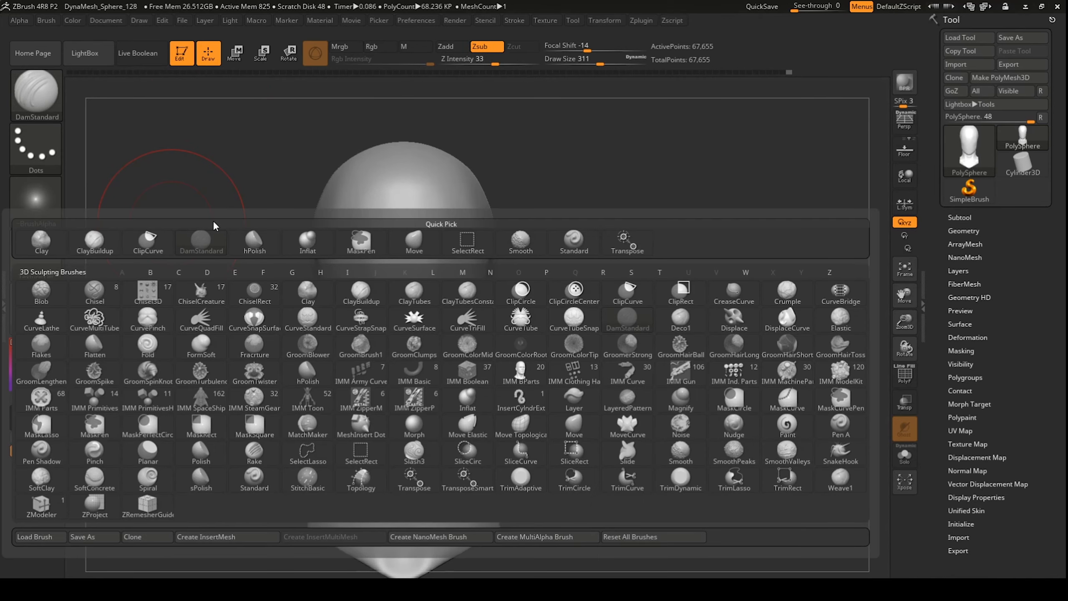
pyautogui.moveTo(149, 290)
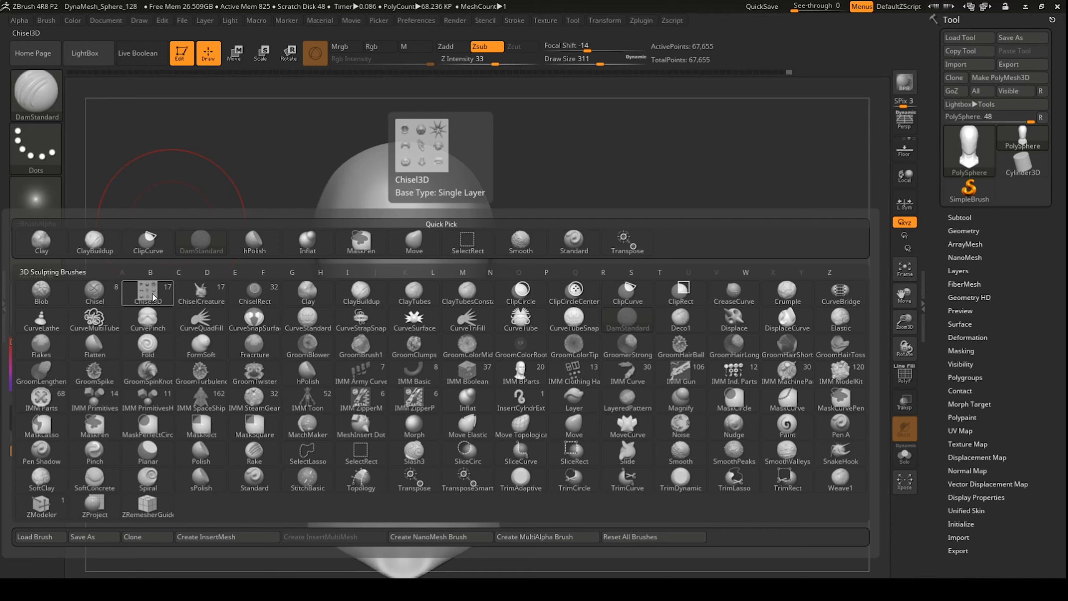
pyautogui.click(151, 293)
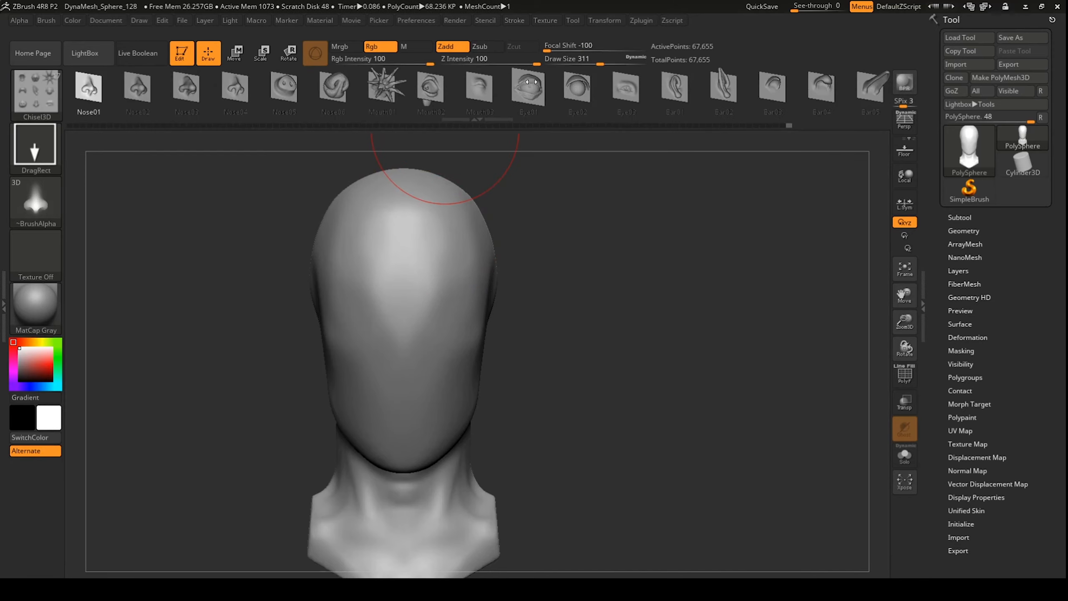
pyautogui.click(662, 89)
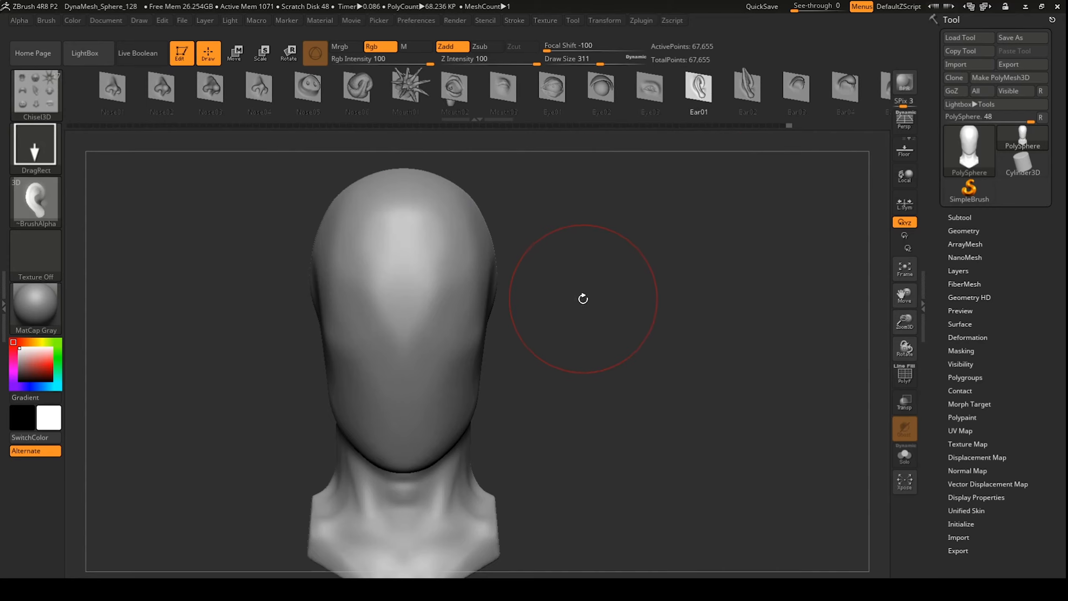
# Step: Test an ear on the side of the head, undo it, and align the head with the guide
pyautogui.moveTo(583, 299); pyautogui.dragTo(373, 292)
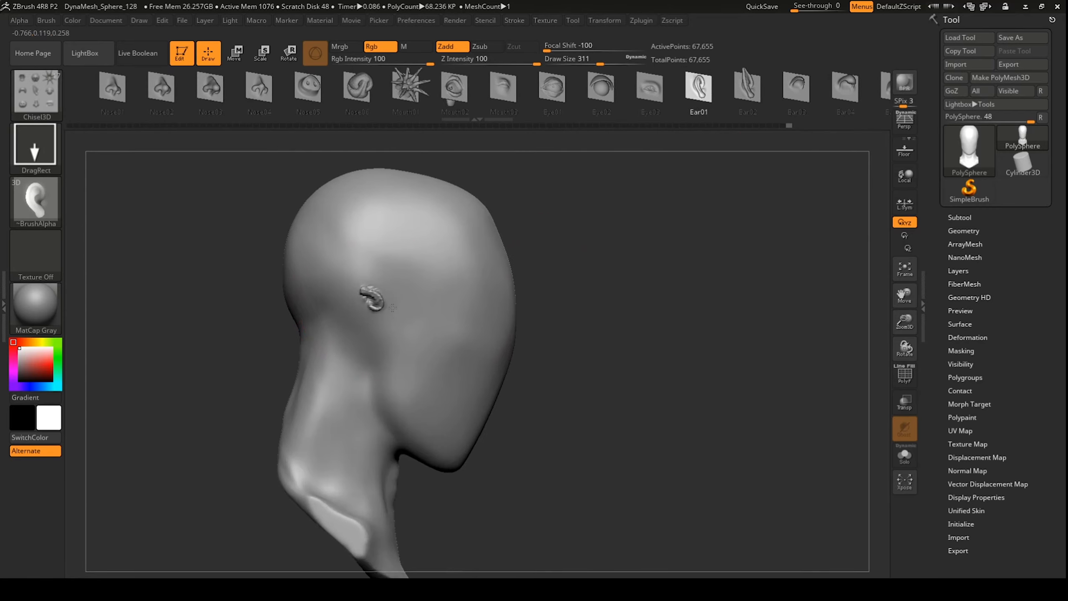
pyautogui.moveTo(392, 308); pyautogui.dragTo(371, 233)
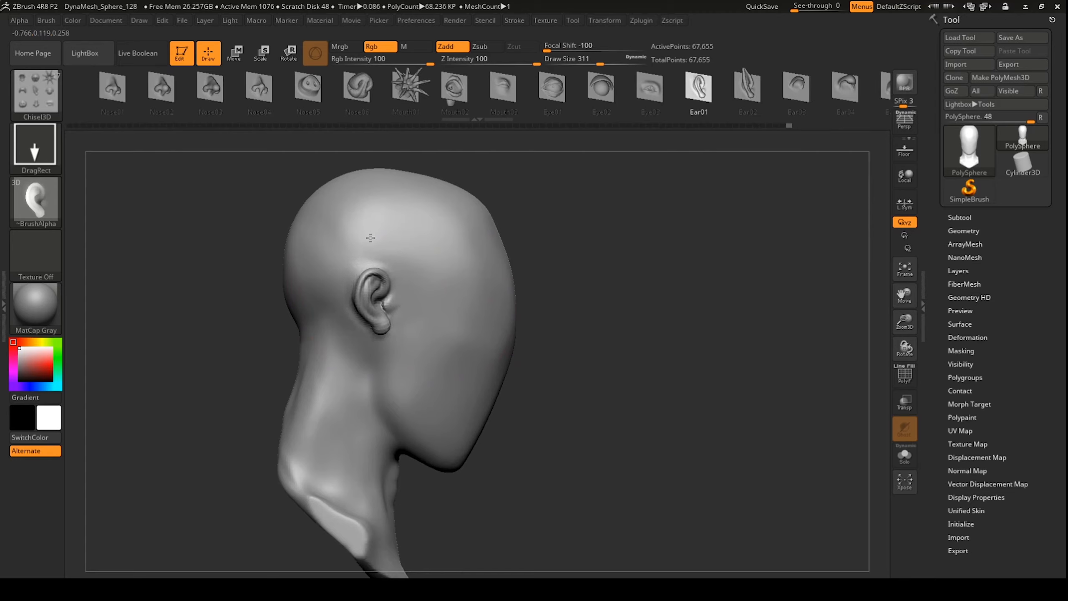
pyautogui.moveTo(370, 238); pyautogui.dragTo(371, 240)
pyautogui.hotkey('ctrl', 'z')
pyautogui.moveTo(624, 328); pyautogui.dragTo(564, 327)
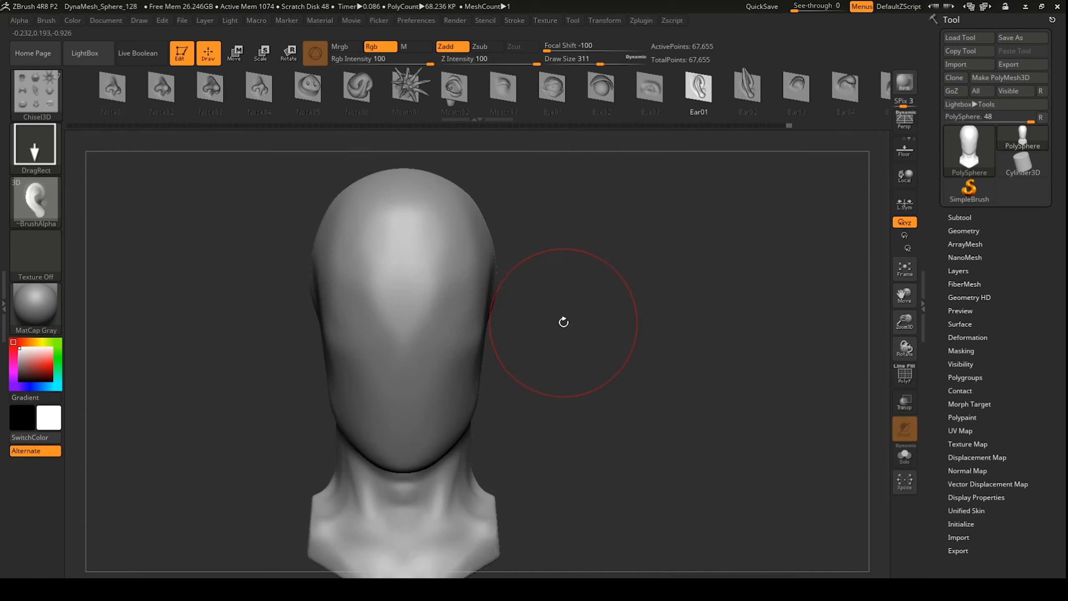
pyautogui.moveTo(723, 314)
pyautogui.keyDown('alt'); pyautogui.mouseDown()
pyautogui.moveTo(791, 341)
pyautogui.moveTo(779, 330)
pyautogui.moveTo(772, 337)
pyautogui.moveTo(792, 359)
pyautogui.moveTo(756, 358)
pyautogui.moveTo(753, 346)
pyautogui.moveTo(731, 354)
pyautogui.mouseUp(); pyautogui.keyUp('alt')
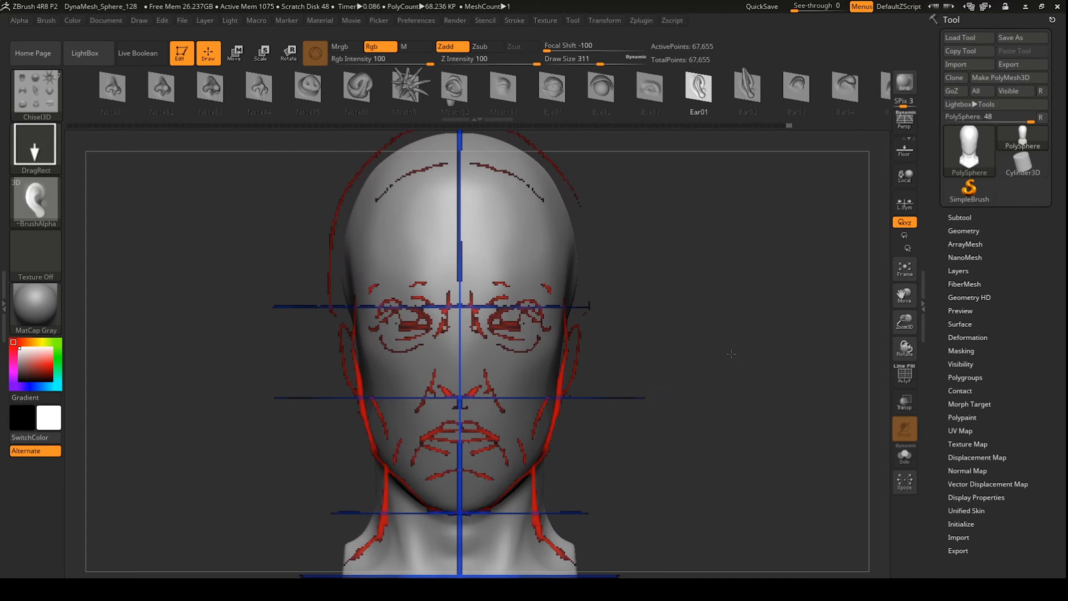
# Step: Enlarge the head slightly to fit the guide and try first ears from the side profile
pyautogui.keyDown('alt'); pyautogui.moveTo(730, 354); pyautogui.dragTo(728, 363); pyautogui.keyUp('alt')
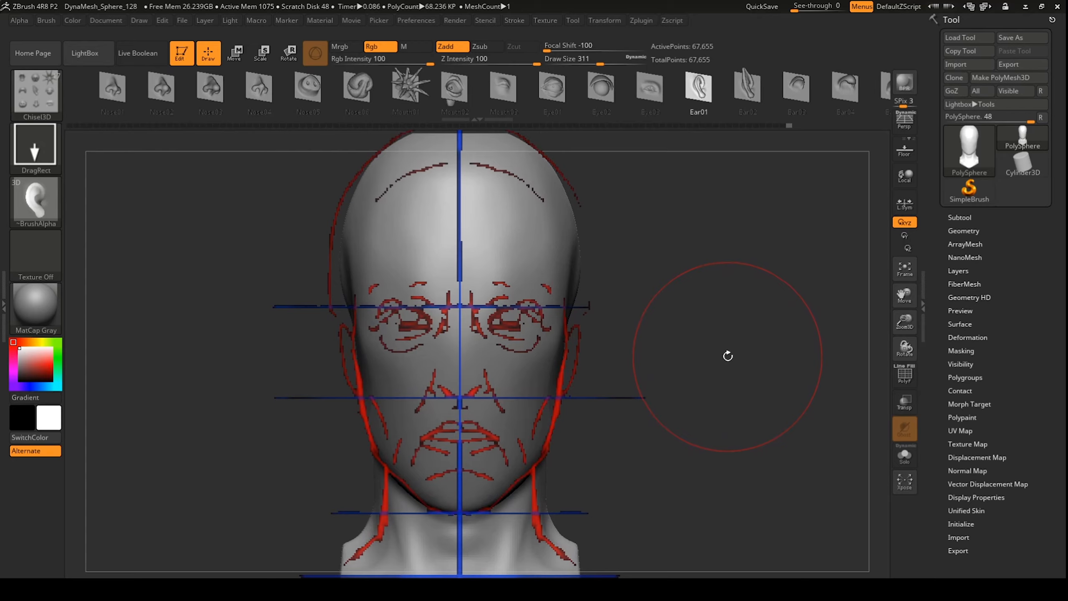
pyautogui.hotkey('shift', 'z')
pyautogui.moveTo(715, 367); pyautogui.dragTo(751, 362)
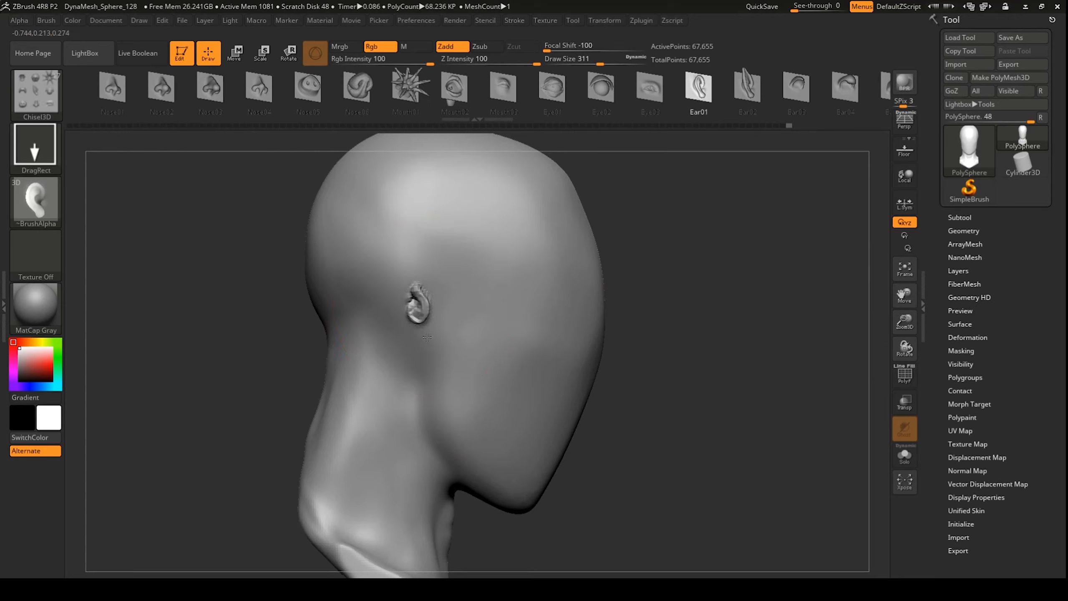
pyautogui.moveTo(437, 274); pyautogui.dragTo(427, 226)
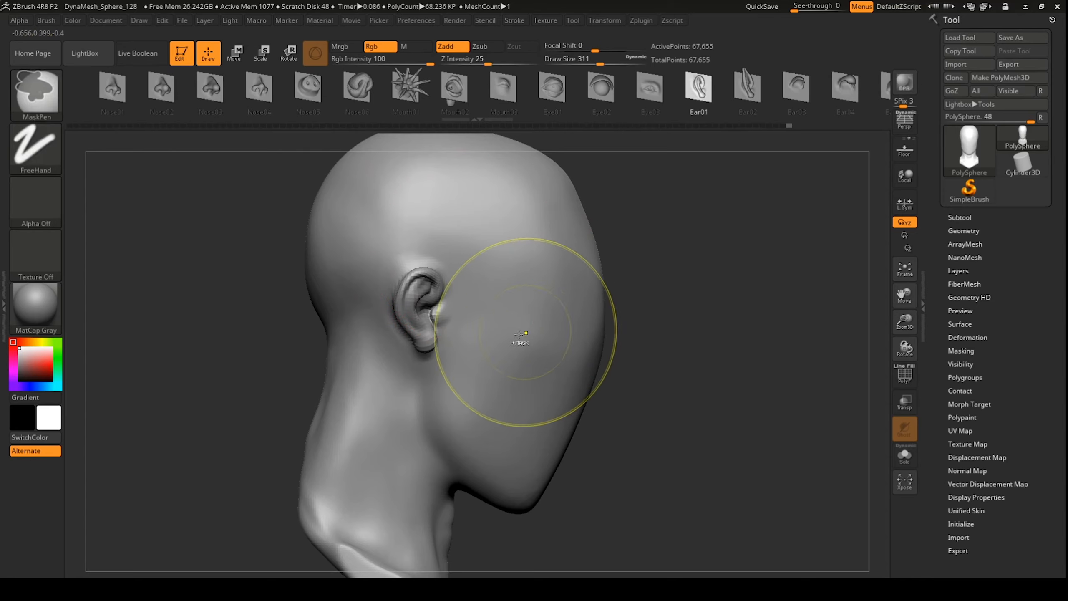
pyautogui.hotkey('ctrl', 'z')
pyautogui.moveTo(421, 327); pyautogui.dragTo(442, 258)
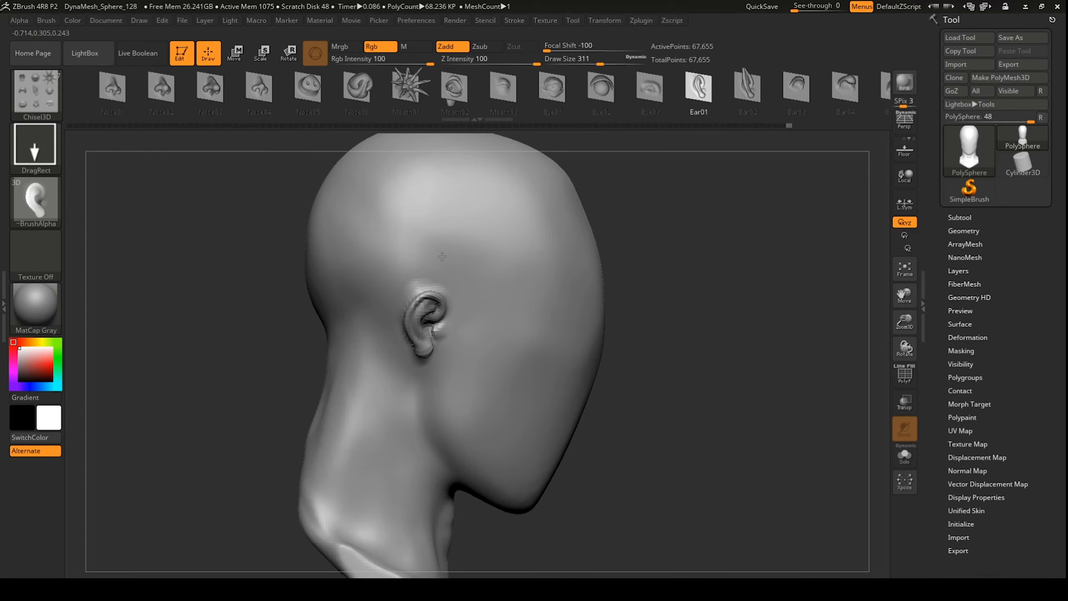
pyautogui.moveTo(437, 247)
pyautogui.mouseDown()
pyautogui.moveTo(422, 252)
pyautogui.moveTo(432, 235)
pyautogui.mouseUp()
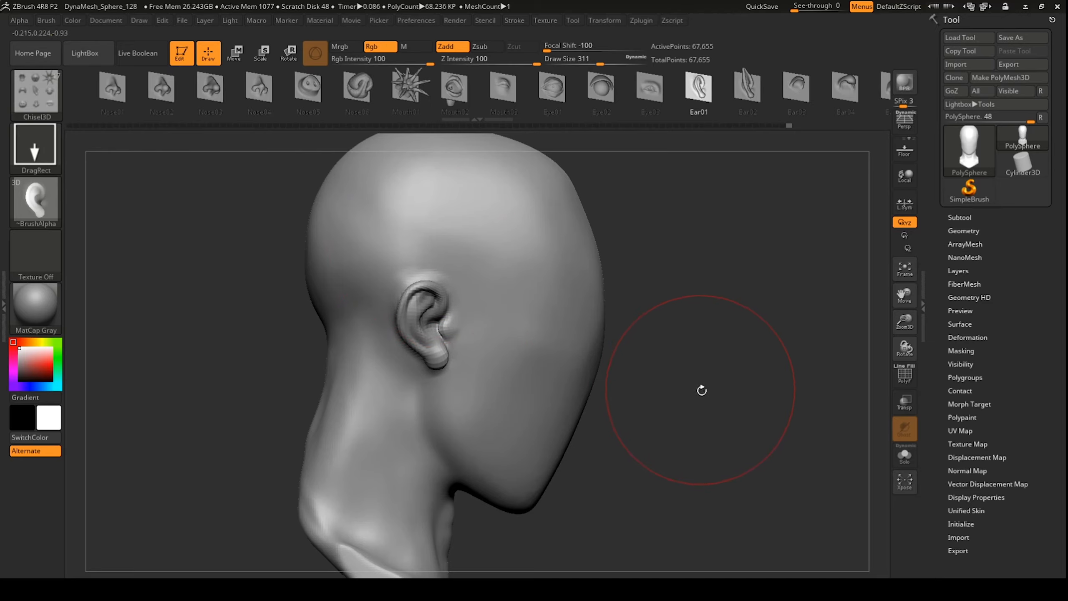
pyautogui.moveTo(701, 390)
pyautogui.mouseDown()
pyautogui.moveTo(673, 388)
pyautogui.moveTo(687, 388)
pyautogui.mouseUp()
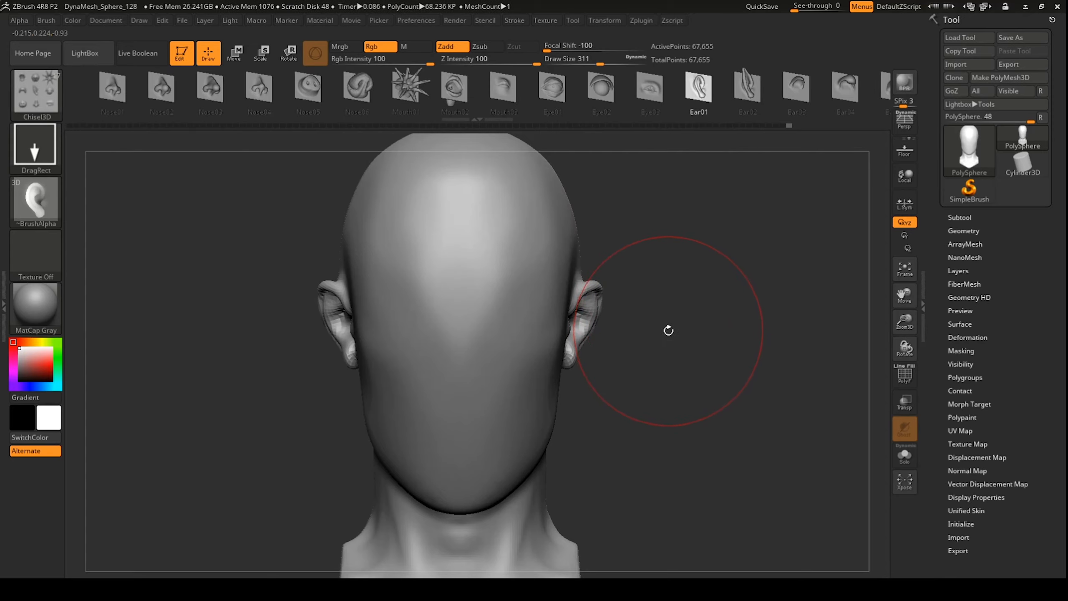
pyautogui.hotkey('shift', 'z')
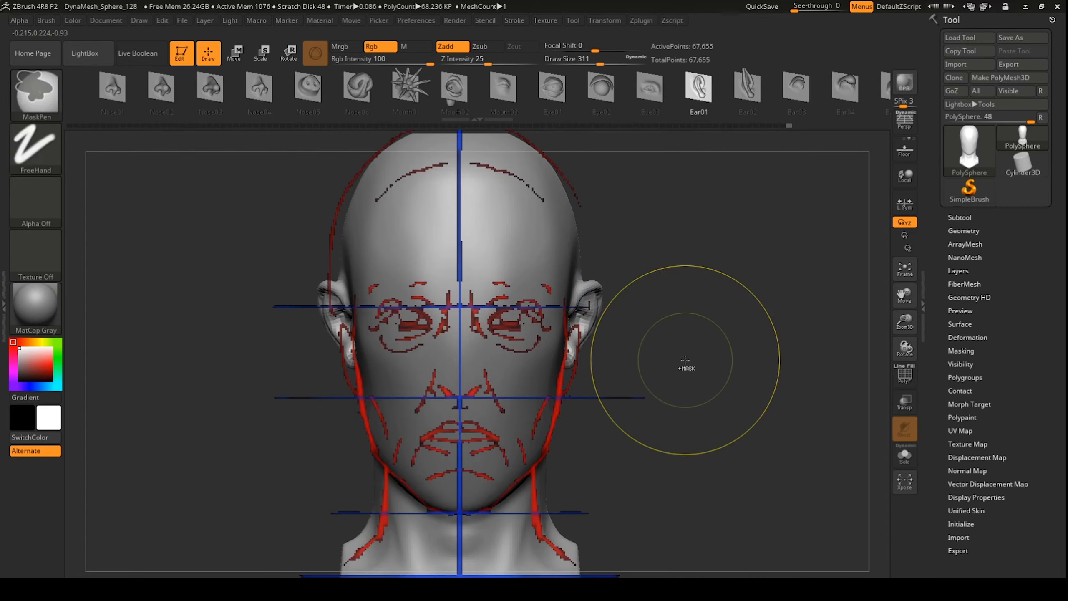
pyautogui.hotkey('ctrl', 'z')
# Step: Drag out ears at different sizes and heights, undoing each until one fits the guide
pyautogui.moveTo(684, 384)
pyautogui.mouseDown()
pyautogui.moveTo(710, 409)
pyautogui.moveTo(720, 399)
pyautogui.moveTo(668, 398)
pyautogui.mouseUp()
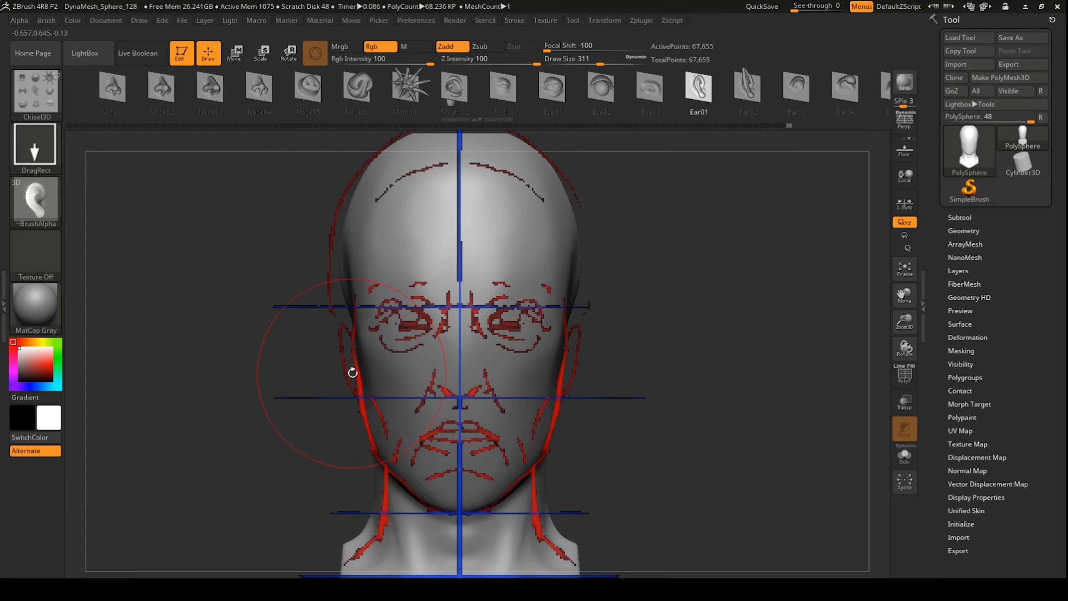
pyautogui.moveTo(657, 389)
pyautogui.mouseDown()
pyautogui.moveTo(706, 402)
pyautogui.moveTo(687, 389)
pyautogui.mouseUp()
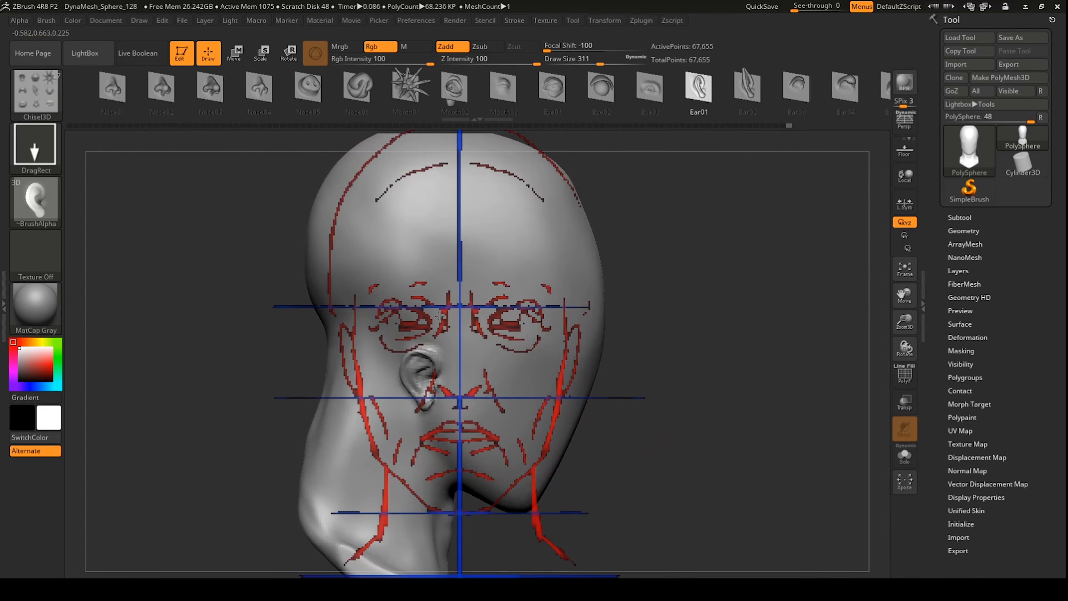
pyautogui.moveTo(414, 300); pyautogui.dragTo(415, 301)
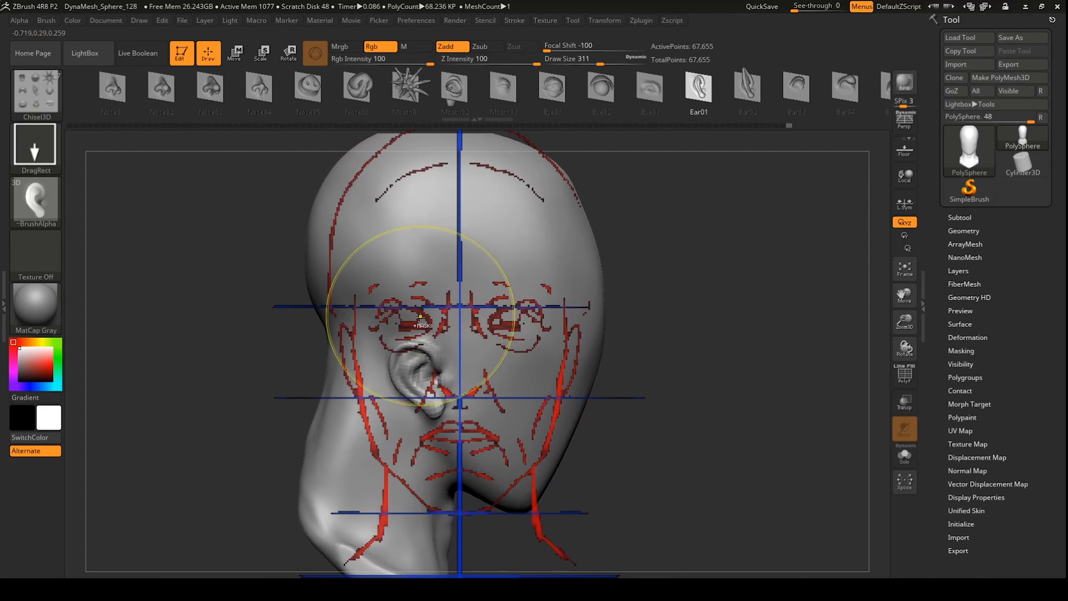
pyautogui.hotkey('ctrl', 'z')
pyautogui.moveTo(426, 361); pyautogui.dragTo(428, 322)
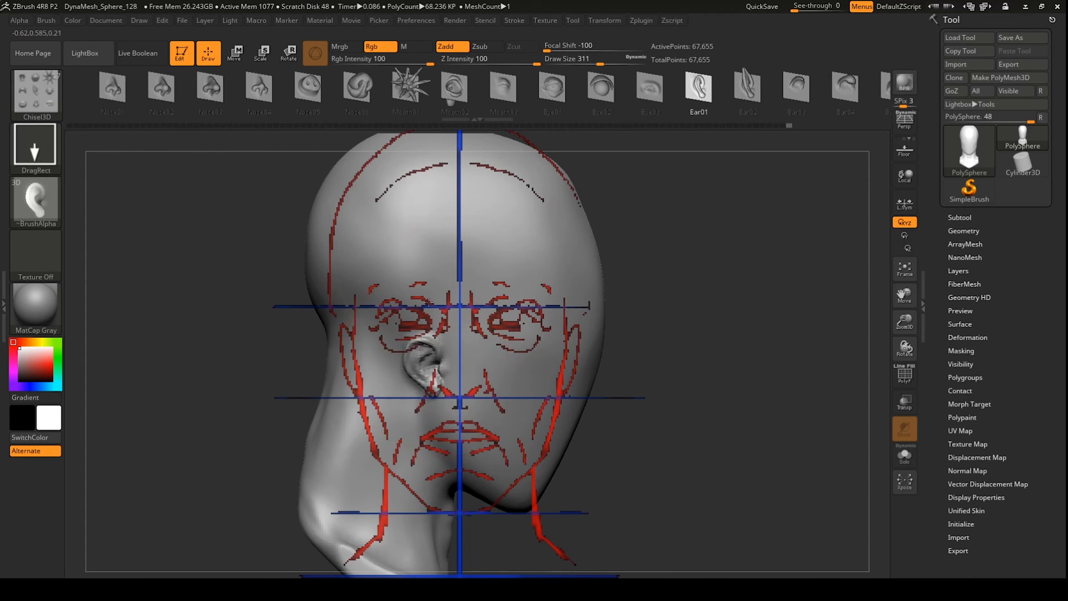
pyautogui.hotkey('ctrl', 'z')
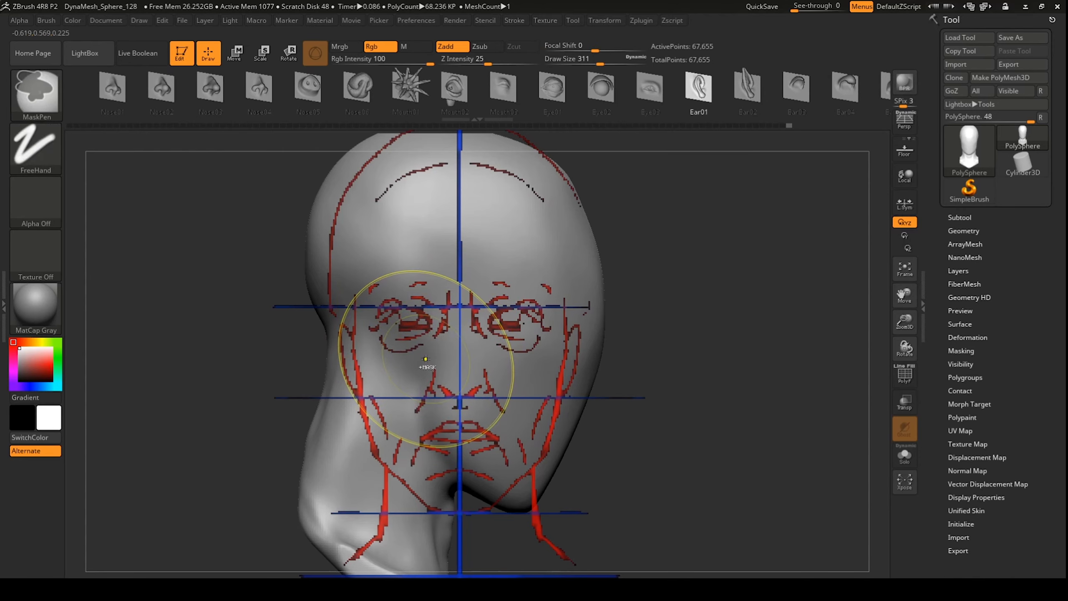
pyautogui.moveTo(429, 318); pyautogui.dragTo(433, 288)
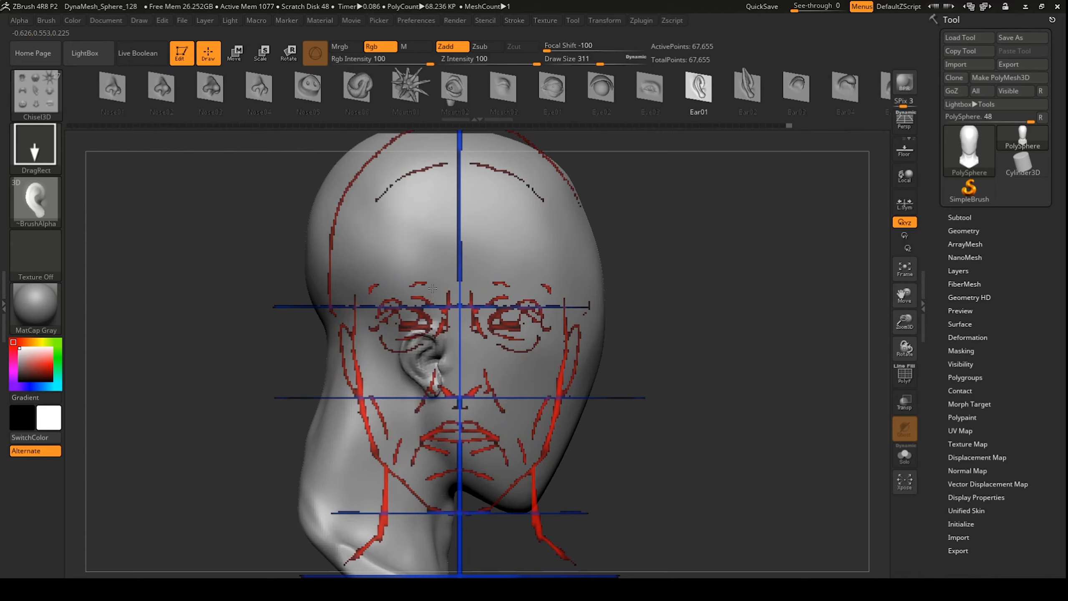
pyautogui.hotkey('ctrl', 'z')
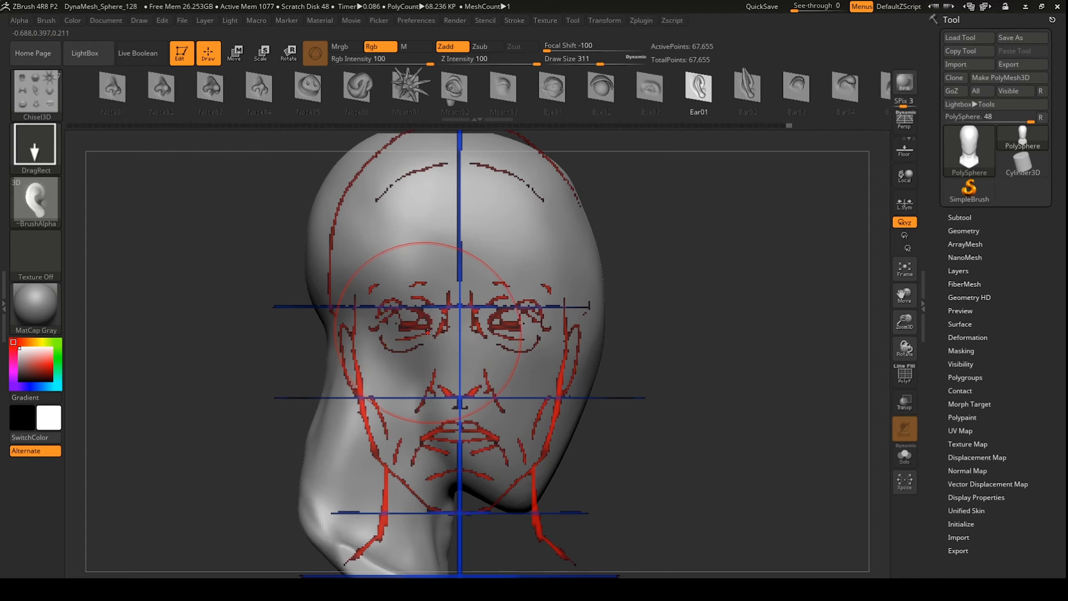
pyautogui.moveTo(427, 331); pyautogui.dragTo(430, 305)
pyautogui.hotkey('ctrl', 'z')
pyautogui.moveTo(428, 346); pyautogui.dragTo(431, 264)
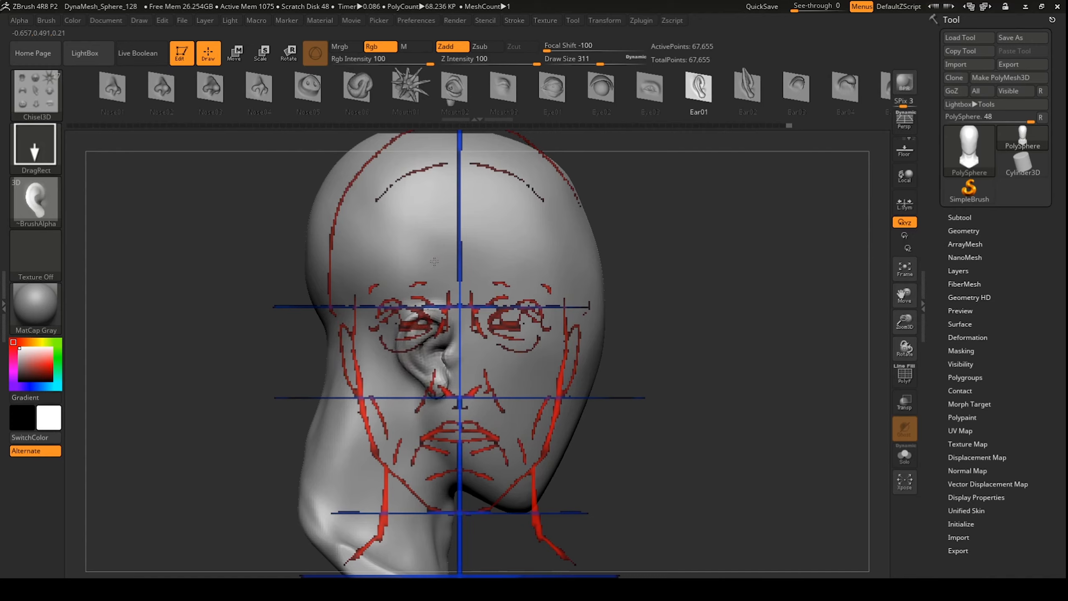
pyautogui.hotkey('ctrl', 'z')
pyautogui.moveTo(686, 320); pyautogui.dragTo(634, 308)
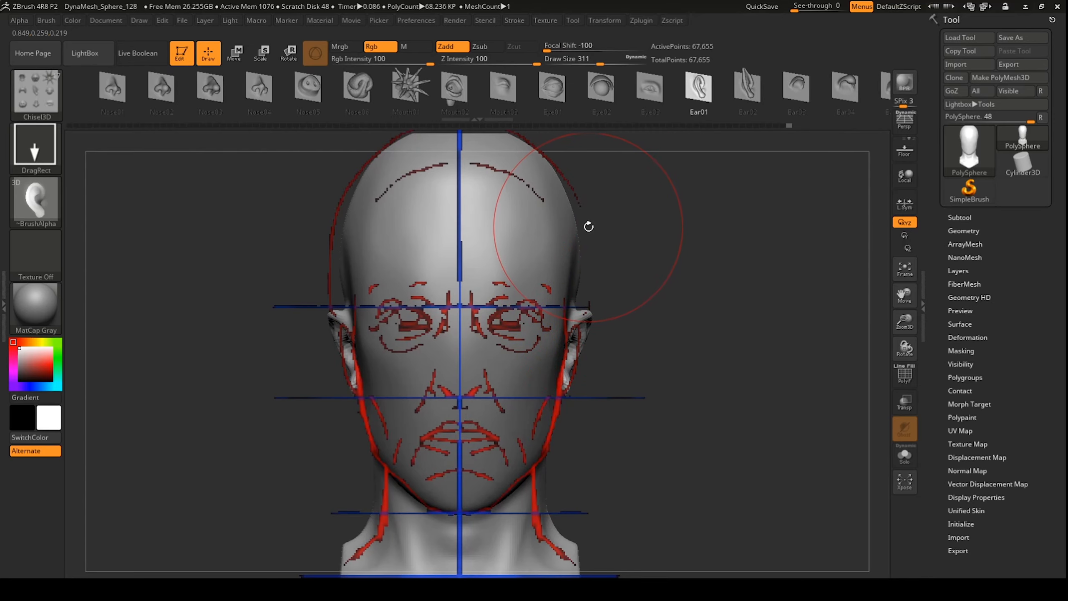
pyautogui.press('b')
pyautogui.press('m')
pyautogui.press('v')
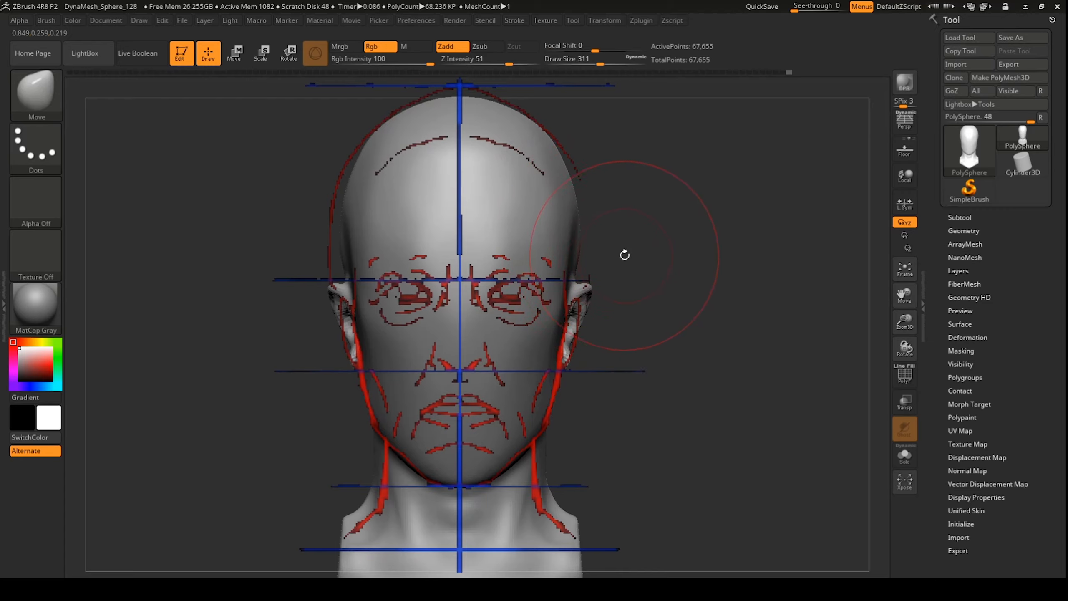
# Step: Reshape the ear with the Move brush and polish the temple
pyautogui.moveTo(712, 291); pyautogui.dragTo(662, 318)
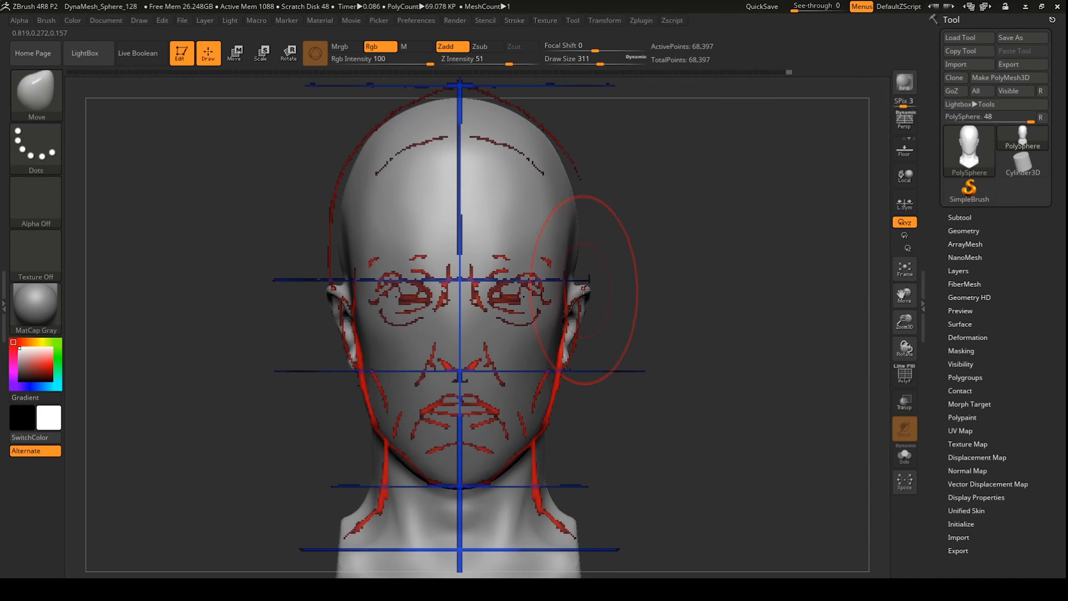
pyautogui.press('shift')
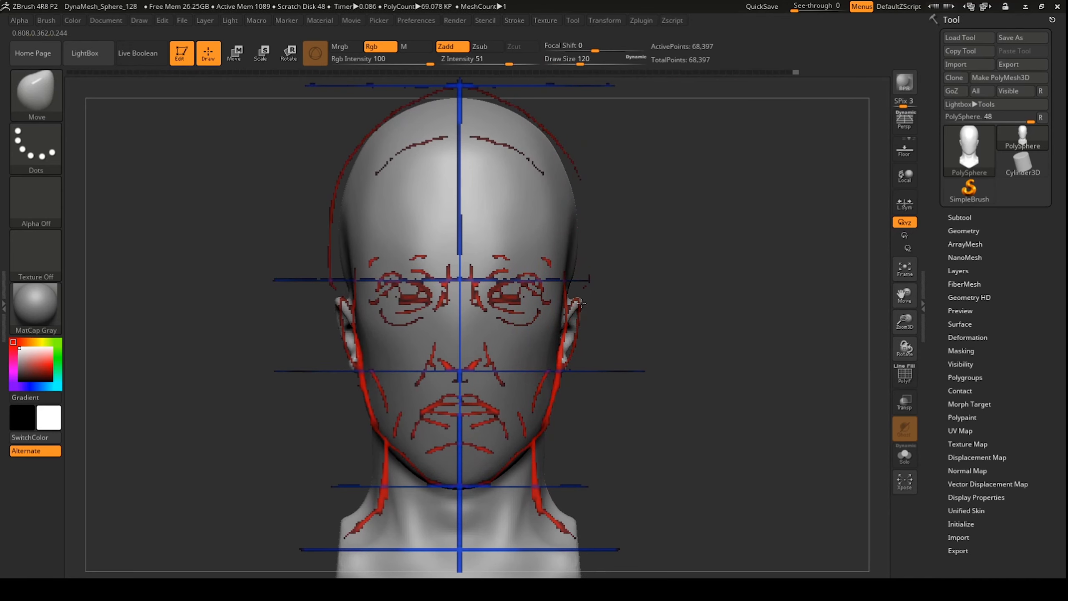
pyautogui.moveTo(570, 263); pyautogui.dragTo(494, 191)
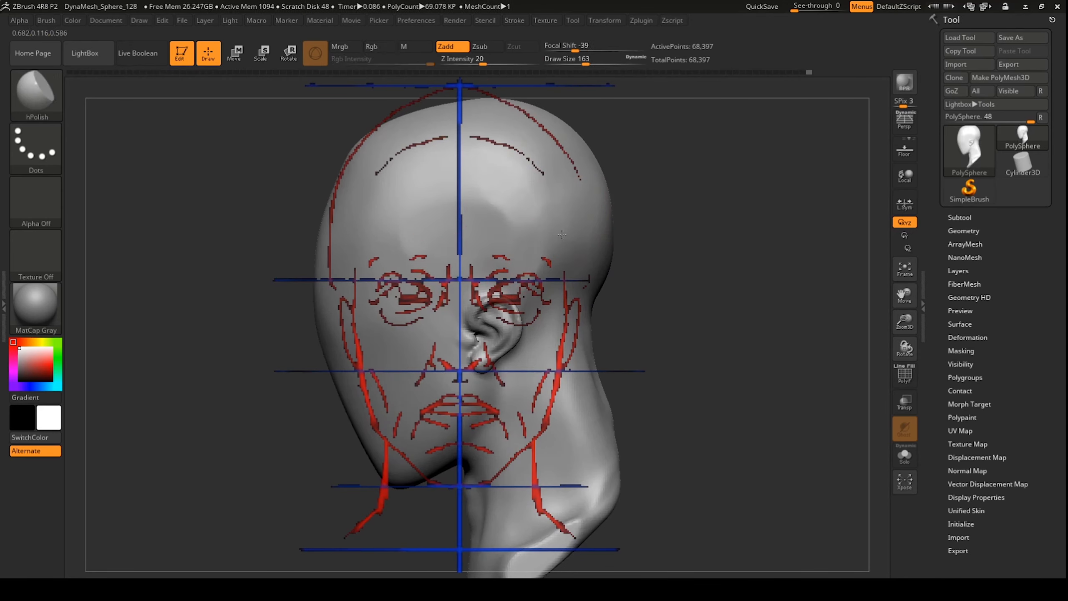
pyautogui.moveTo(540, 243); pyautogui.dragTo(531, 231)
pyautogui.moveTo(655, 261)
pyautogui.keyDown('shift'); pyautogui.mouseDown()
pyautogui.moveTo(715, 272)
pyautogui.moveTo(669, 291)
pyautogui.moveTo(671, 279)
pyautogui.mouseUp(); pyautogui.keyUp('shift')
# Step: Build up clay along the jaw with ClayBuildup and smooth it
pyautogui.hotkey('shift', 'z')
pyautogui.press('b')
pyautogui.press('c')
# Step: Switch to hPolish and inspect the head from profile and front views
pyautogui.press('b')
pyautogui.click(578, 61)
pyautogui.moveTo(487, 343); pyautogui.dragTo(455, 429)
pyautogui.keyDown('shift'); pyautogui.moveTo(490, 366); pyautogui.dragTo(459, 429); pyautogui.keyUp('shift')
pyautogui.keyDown('shift'); pyautogui.moveTo(673, 341); pyautogui.dragTo(757, 343); pyautogui.keyUp('shift')
pyautogui.keyDown('shift'); pyautogui.moveTo(534, 374); pyautogui.dragTo(524, 394); pyautogui.keyUp('shift')
pyautogui.moveTo(672, 312); pyautogui.dragTo(619, 304)
pyautogui.moveTo(619, 305)
pyautogui.keyDown('shift'); pyautogui.mouseDown()
pyautogui.moveTo(669, 301)
pyautogui.moveTo(647, 251)
pyautogui.mouseUp(); pyautogui.keyUp('shift')
pyautogui.press('b')
pyautogui.press('h')
pyautogui.press('p')
pyautogui.moveTo(681, 295)
pyautogui.mouseDown()
pyautogui.moveTo(609, 299)
pyautogui.moveTo(682, 295)
pyautogui.moveTo(660, 299)
pyautogui.mouseUp()
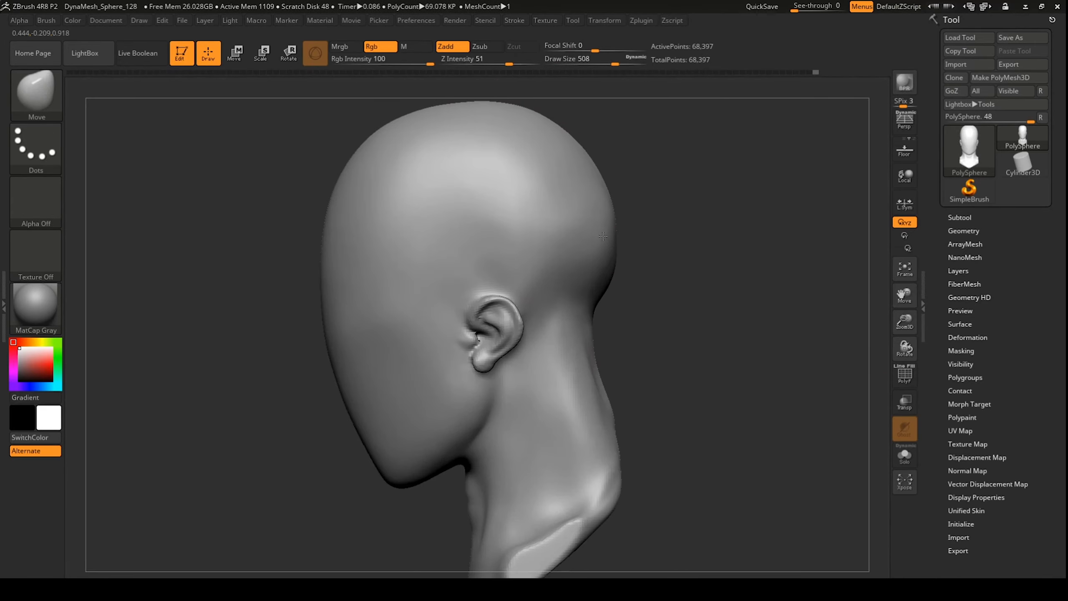
pyautogui.moveTo(672, 295)
pyautogui.mouseDown()
pyautogui.moveTo(424, 124)
pyautogui.moveTo(563, 193)
pyautogui.mouseUp()
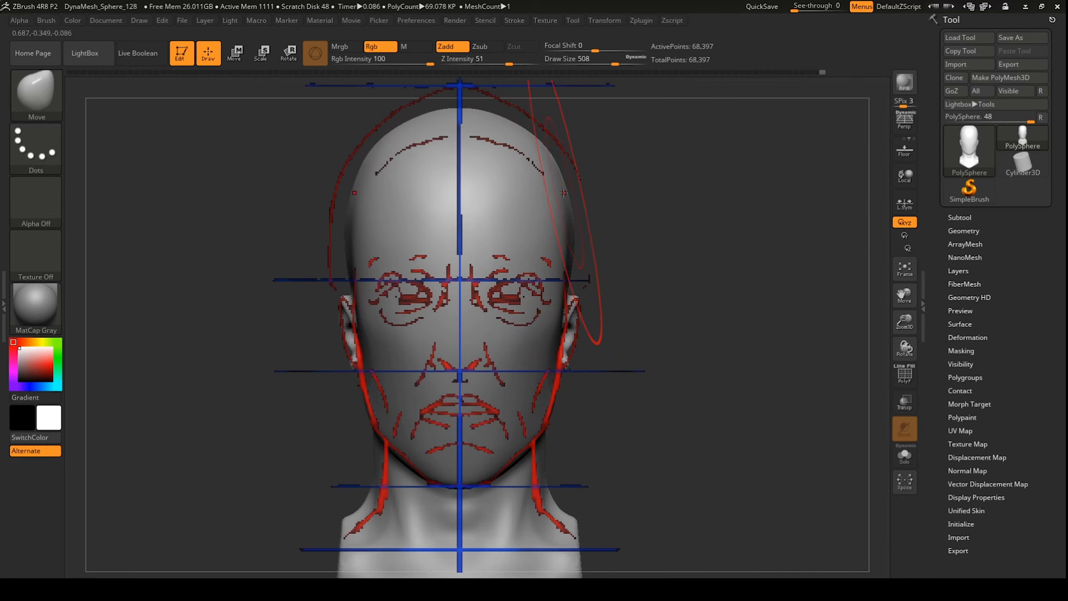
pyautogui.moveTo(682, 295); pyautogui.dragTo(546, 293)
pyautogui.press('space')
pyautogui.press('ctrl')
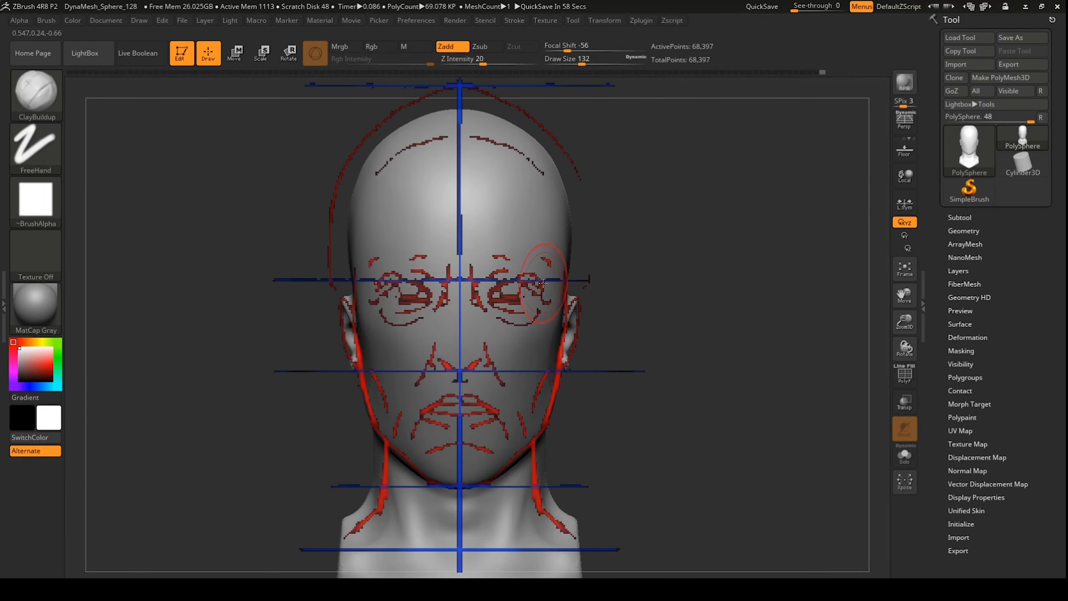
# Step: Carve the eye sockets, shape the nose down to the nostrils and smooth the under-eye rims
pyautogui.press('shift')
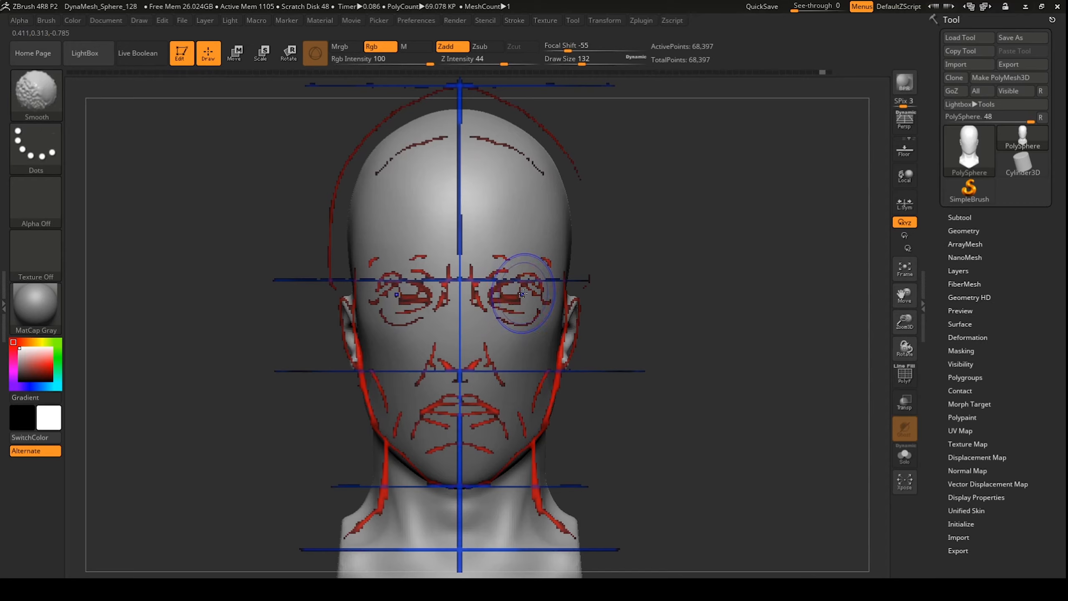
pyautogui.moveTo(522, 292)
pyautogui.keyDown('alt'); pyautogui.mouseDown()
pyautogui.moveTo(502, 294)
pyautogui.moveTo(509, 337)
pyautogui.moveTo(536, 288)
pyautogui.moveTo(520, 339)
pyautogui.moveTo(499, 307)
pyautogui.mouseUp(); pyautogui.keyUp('alt')
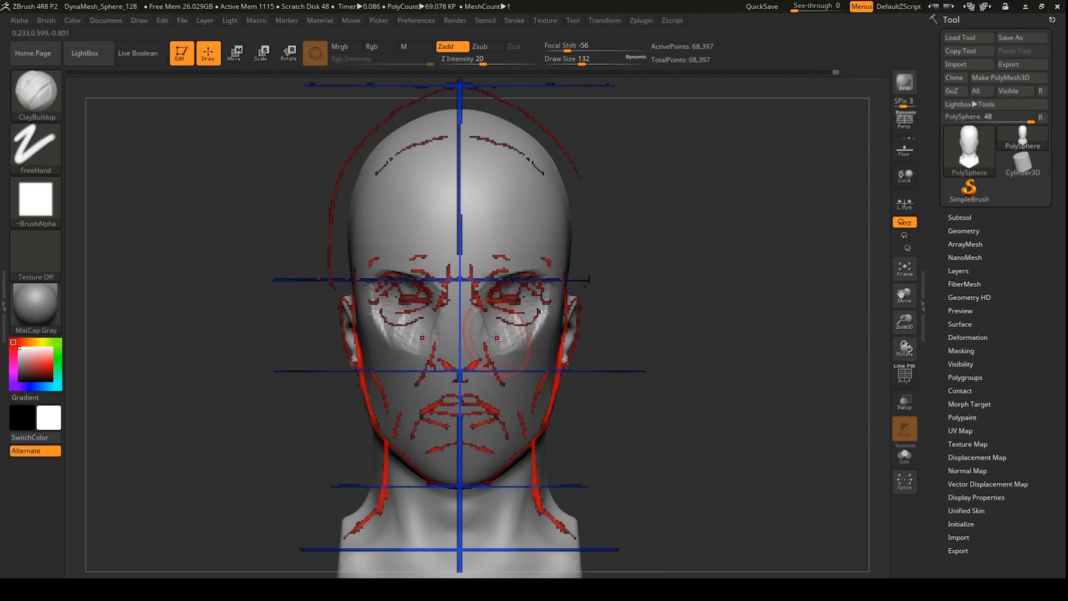
pyautogui.moveTo(460, 322); pyautogui.dragTo(459, 363)
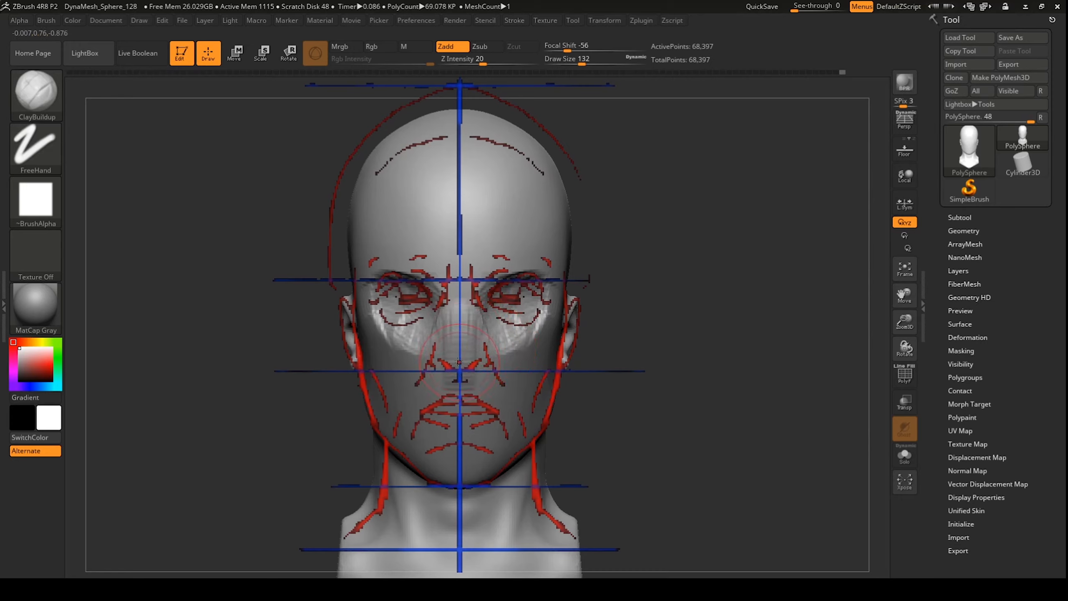
pyautogui.press('shift')
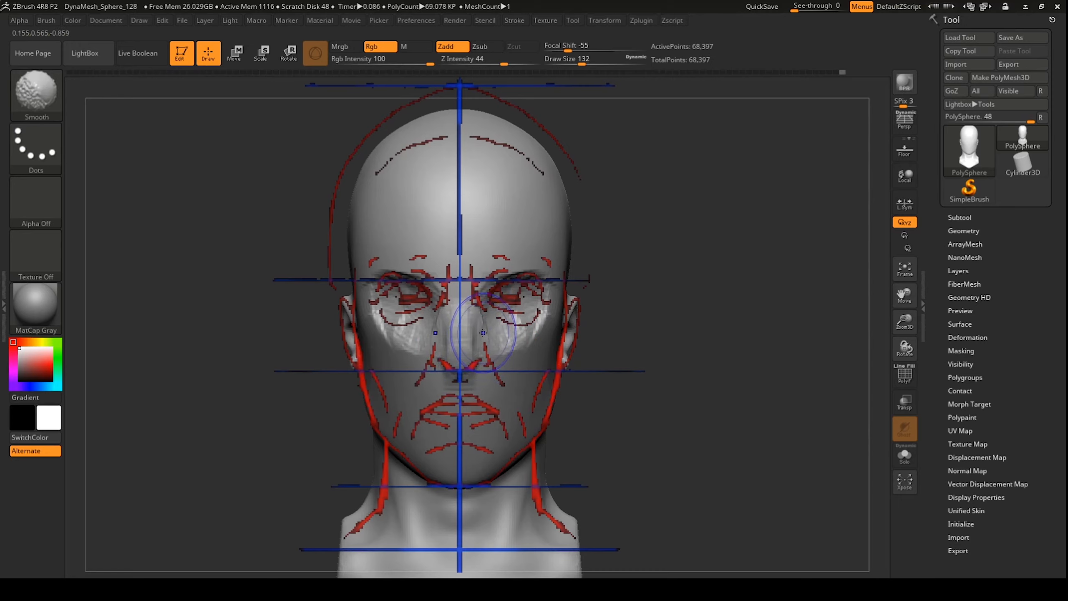
pyautogui.keyDown('shift'); pyautogui.moveTo(499, 331); pyautogui.dragTo(504, 316); pyautogui.keyUp('shift')
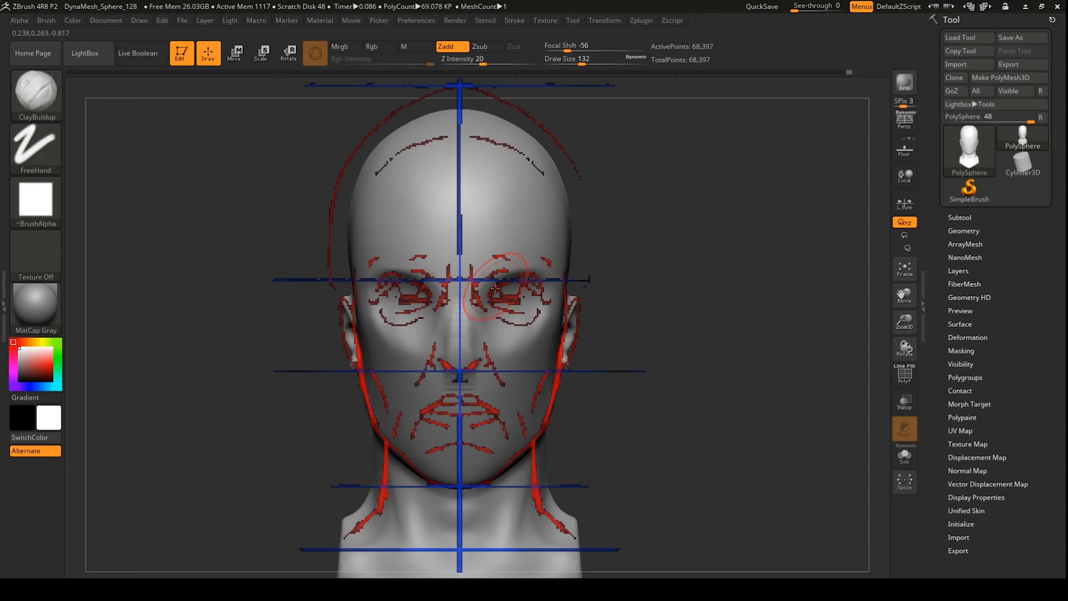
# Step: Reshape the cheeks below the eyes and smooth the nose bridge and eye socket rims
pyautogui.press('ctrl')
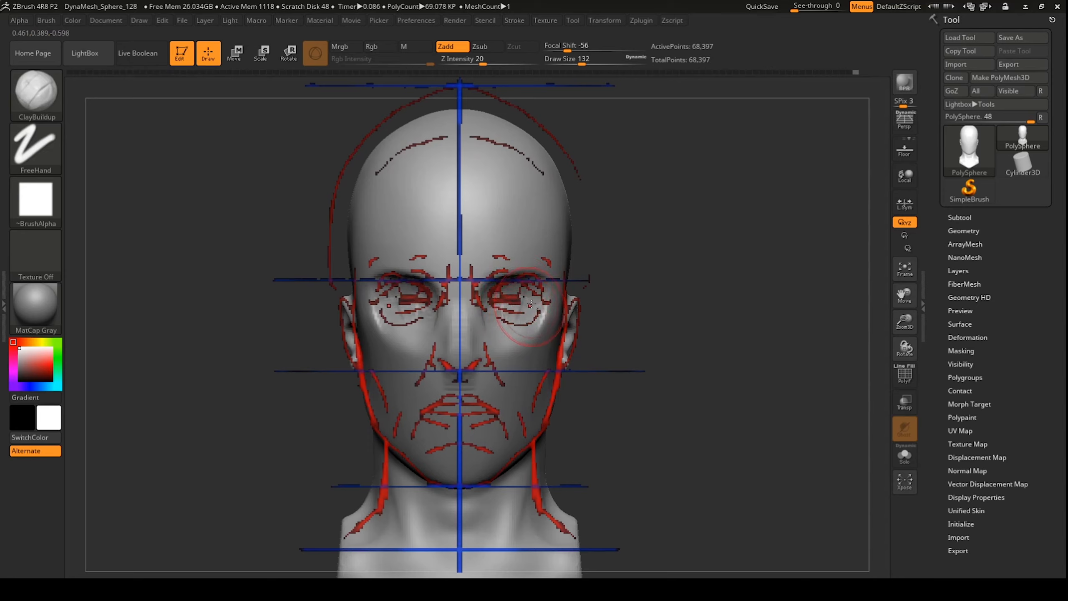
pyautogui.moveTo(531, 304); pyautogui.dragTo(502, 340)
pyautogui.press('shift')
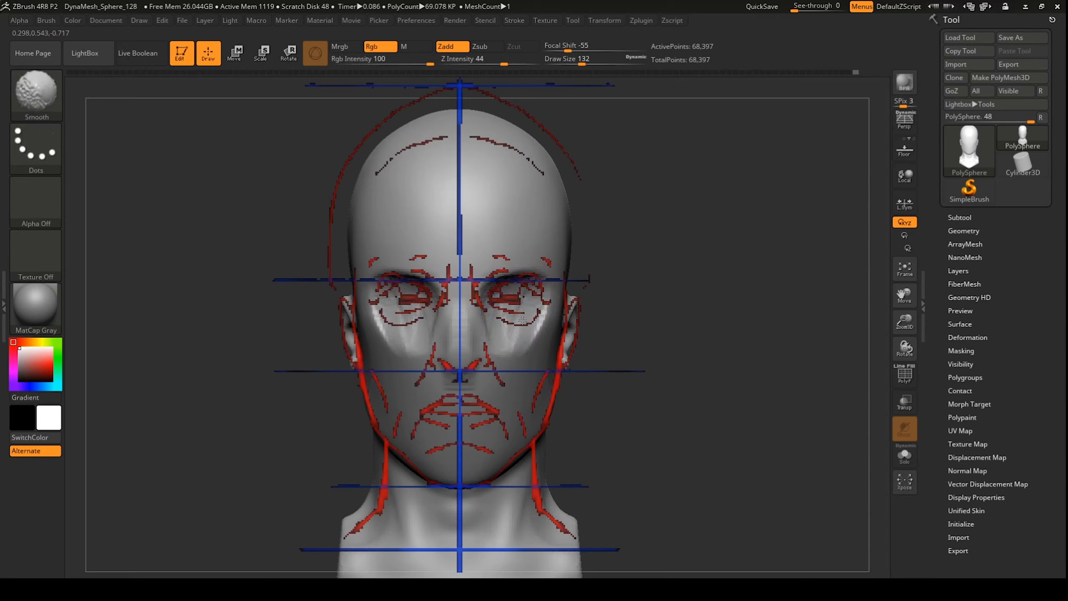
pyautogui.moveTo(662, 267); pyautogui.dragTo(630, 267)
pyautogui.moveTo(424, 305)
pyautogui.keyDown('shift'); pyautogui.mouseDown()
pyautogui.moveTo(417, 366)
pyautogui.moveTo(402, 297)
pyautogui.moveTo(484, 326)
pyautogui.moveTo(494, 290)
pyautogui.mouseUp(); pyautogui.keyUp('shift')
pyautogui.moveTo(494, 287)
pyautogui.keyDown('shift'); pyautogui.mouseDown()
pyautogui.moveTo(492, 270)
pyautogui.moveTo(493, 304)
pyautogui.mouseUp(); pyautogui.keyUp('shift')
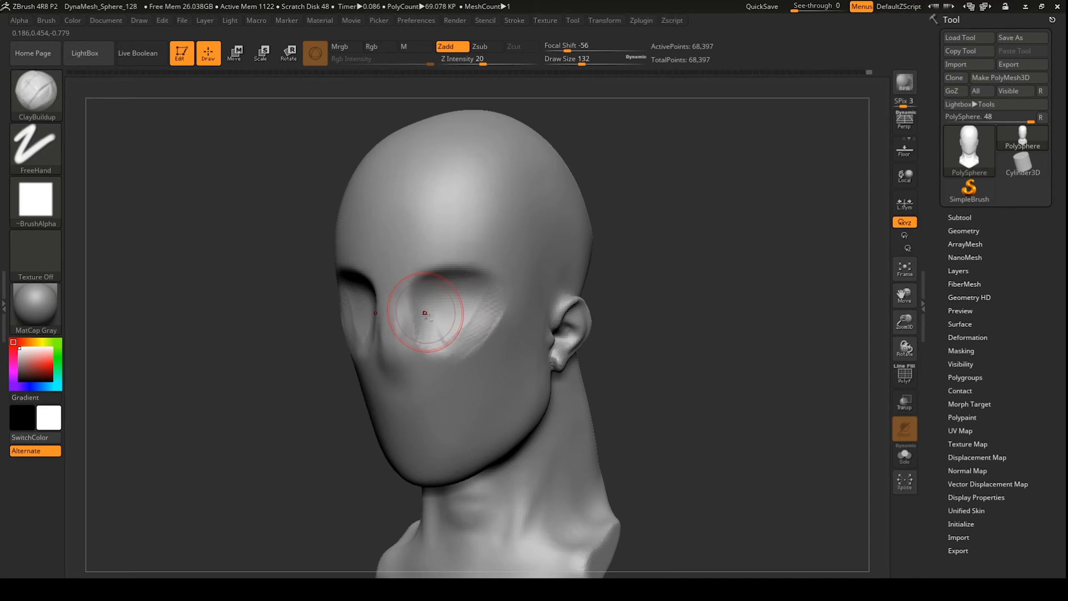
# Step: Smooth the right eye socket and the ridges beside the nose, then build up and smooth clay inside the socket
pyautogui.moveTo(486, 315)
pyautogui.keyDown('shift'); pyautogui.mouseDown()
pyautogui.moveTo(447, 364)
pyautogui.moveTo(410, 316)
pyautogui.mouseUp(); pyautogui.keyUp('shift')
pyautogui.keyDown('shift'); pyautogui.moveTo(403, 366); pyautogui.dragTo(394, 366); pyautogui.keyUp('shift')
pyautogui.moveTo(414, 265); pyautogui.dragTo(495, 157, button='right')
pyautogui.keyDown('shift'); pyautogui.moveTo(477, 150); pyautogui.dragTo(510, 154); pyautogui.keyUp('shift')
pyautogui.moveTo(447, 201); pyautogui.dragTo(456, 297, button='right')
pyautogui.keyDown('shift'); pyautogui.moveTo(450, 303); pyautogui.dragTo(459, 319); pyautogui.keyUp('shift')
pyautogui.moveTo(475, 311); pyautogui.dragTo(406, 309, button='right')
pyautogui.moveTo(430, 315)
pyautogui.mouseDown()
pyautogui.moveTo(456, 357)
pyautogui.moveTo(469, 355)
pyautogui.mouseUp()
pyautogui.moveTo(421, 311); pyautogui.dragTo(466, 297)
pyautogui.keyDown('shift'); pyautogui.moveTo(442, 340); pyautogui.dragTo(449, 292); pyautogui.keyUp('shift')
pyautogui.moveTo(449, 292); pyautogui.dragTo(660, 286, button='right')
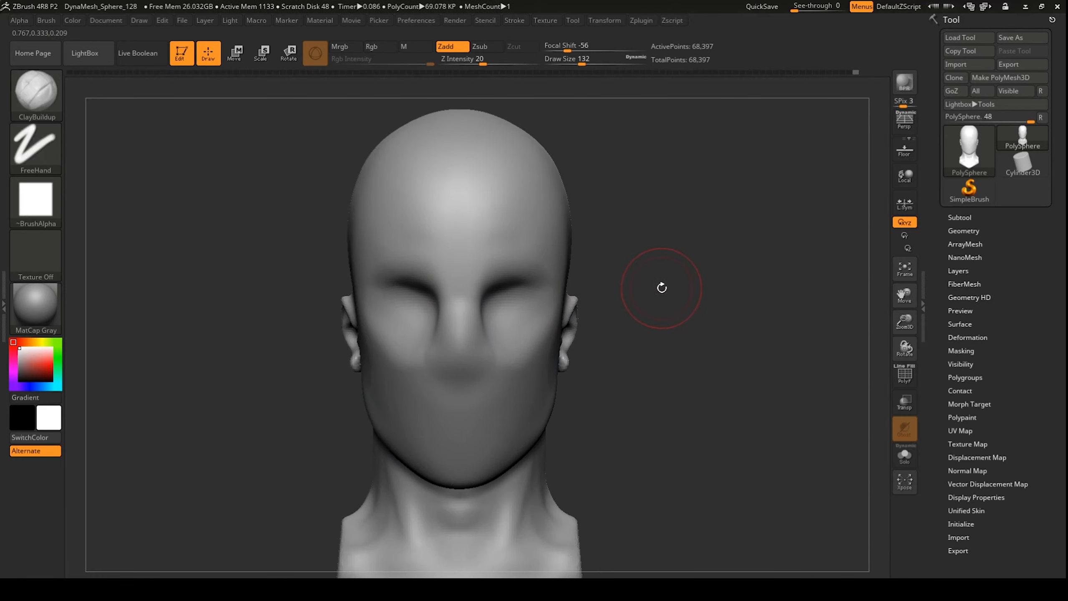
# Step: With the facial reference guide shown, reshape and smooth the forehead symmetrically using the Move brush
pyautogui.hotkey('shift', 'z')
pyautogui.press('b')
pyautogui.press('m')
pyautogui.press('v')
pyautogui.press('space')
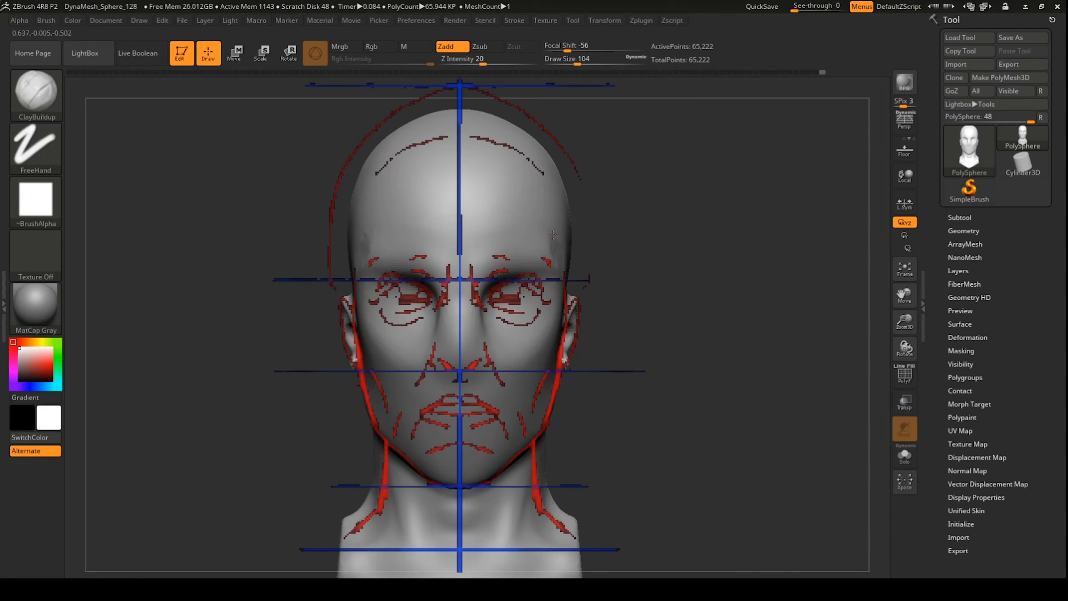
pyautogui.moveTo(484, 244); pyautogui.dragTo(504, 213)
pyautogui.keyDown('shift'); pyautogui.moveTo(503, 212); pyautogui.dragTo(511, 223); pyautogui.keyUp('shift')
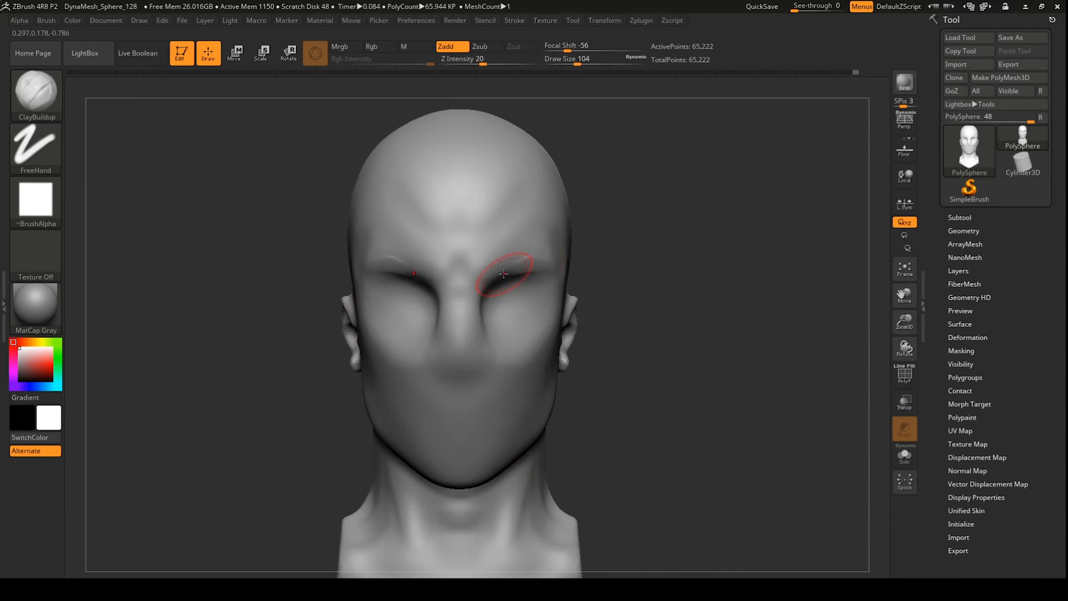
# Step: Smooth the streaks in the eye sockets and build up the socket surface from a three-quarter view
pyautogui.moveTo(501, 286); pyautogui.dragTo(543, 221)
pyautogui.moveTo(620, 210)
pyautogui.mouseDown()
pyautogui.moveTo(622, 295)
pyautogui.moveTo(638, 298)
pyautogui.moveTo(601, 305)
pyautogui.mouseUp()
pyautogui.moveTo(496, 377)
pyautogui.keyDown('shift'); pyautogui.mouseDown()
pyautogui.moveTo(492, 385)
pyautogui.moveTo(471, 373)
pyautogui.mouseUp(); pyautogui.keyUp('shift')
pyautogui.moveTo(632, 379); pyautogui.dragTo(571, 381)
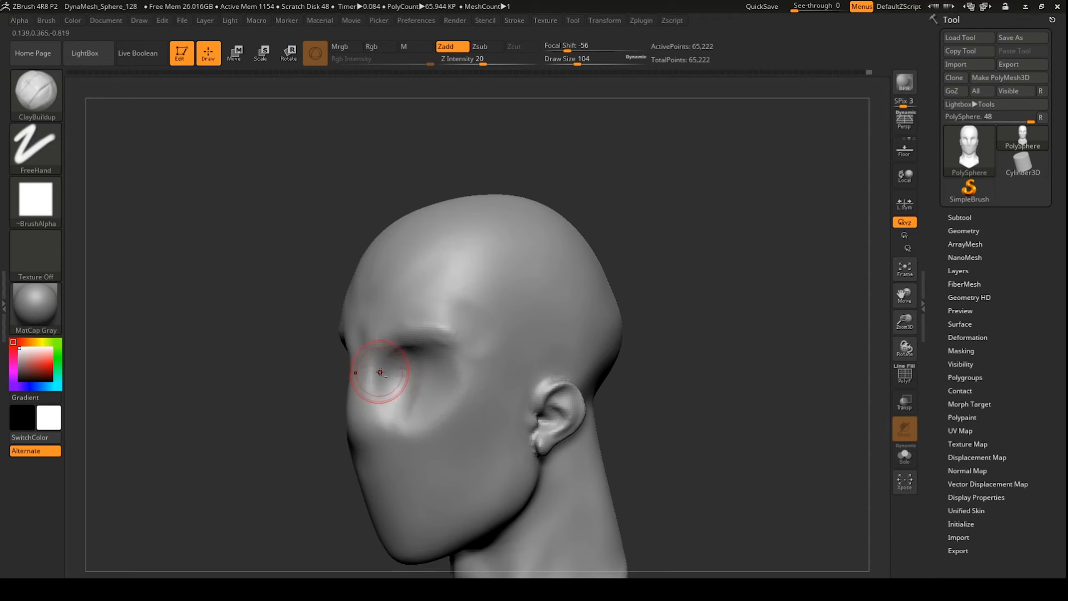
pyautogui.moveTo(384, 373)
pyautogui.mouseDown()
pyautogui.moveTo(408, 412)
pyautogui.moveTo(389, 404)
pyautogui.moveTo(391, 433)
pyautogui.mouseUp()
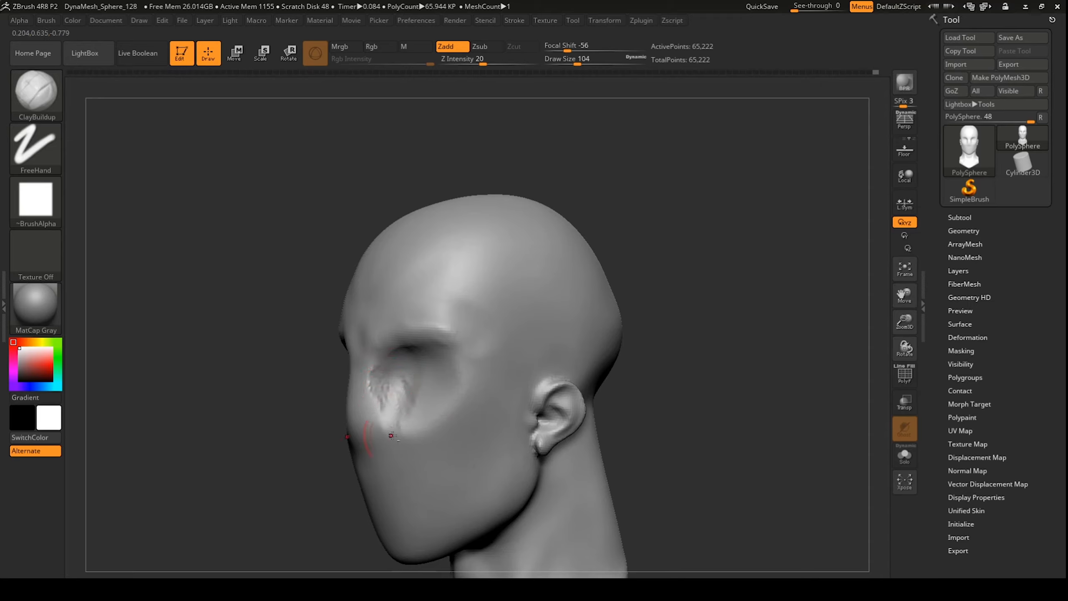
pyautogui.moveTo(381, 389)
pyautogui.keyDown('shift'); pyautogui.mouseDown()
pyautogui.moveTo(387, 408)
pyautogui.moveTo(374, 412)
pyautogui.mouseUp(); pyautogui.keyUp('shift')
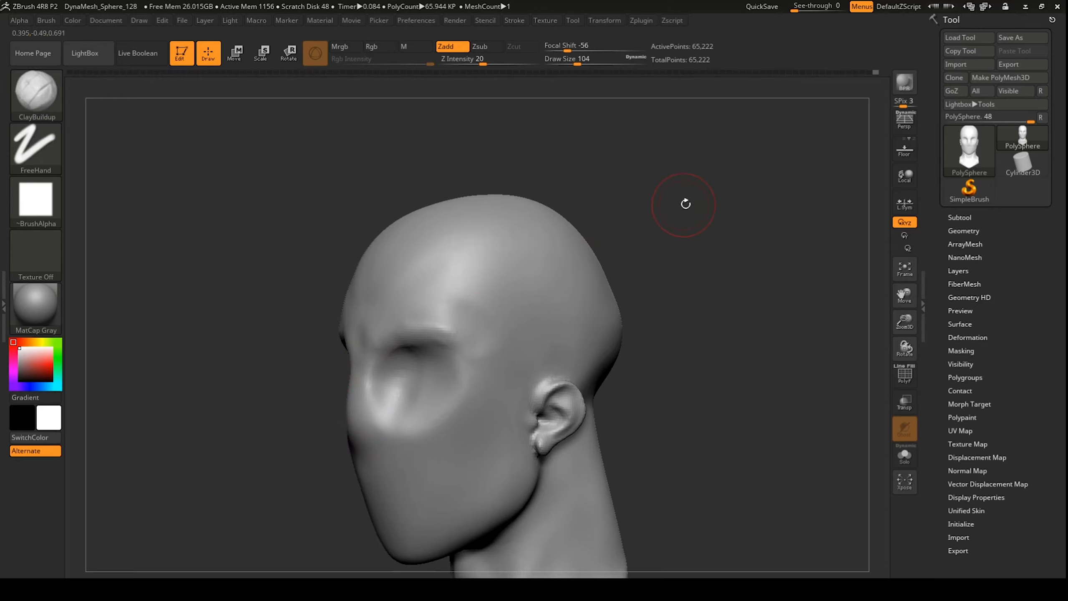
# Step: Build up and smooth clay on both cheeks, the jaw sides and beside the nose
pyautogui.keyDown('shift'); pyautogui.moveTo(684, 203); pyautogui.dragTo(450, 348); pyautogui.keyUp('shift')
pyautogui.keyDown('alt'); pyautogui.moveTo(615, 230); pyautogui.dragTo(589, 276); pyautogui.keyUp('alt')
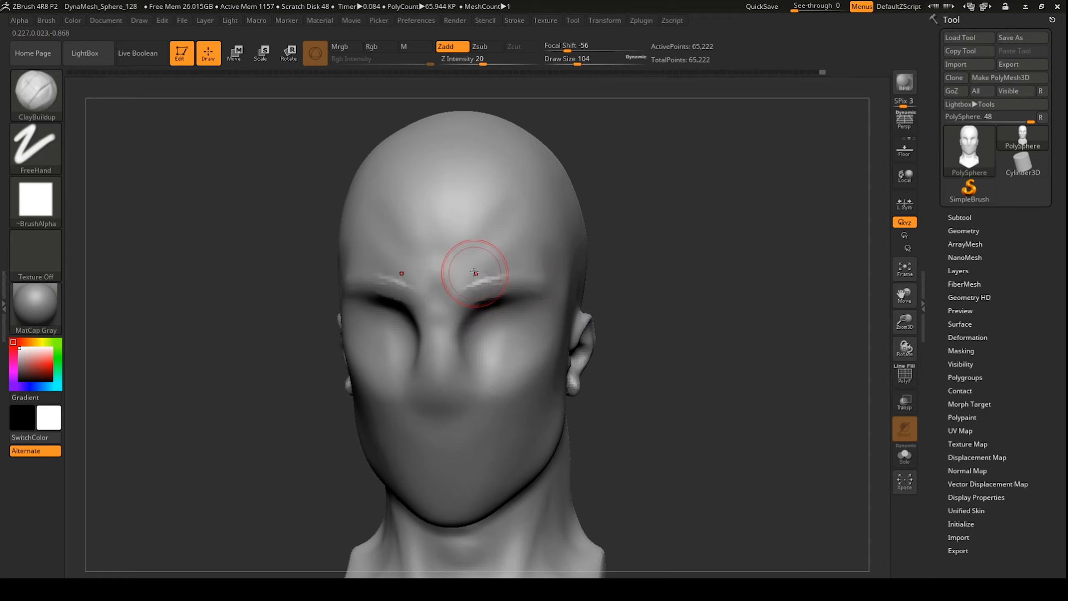
pyautogui.moveTo(689, 303); pyautogui.dragTo(681, 217)
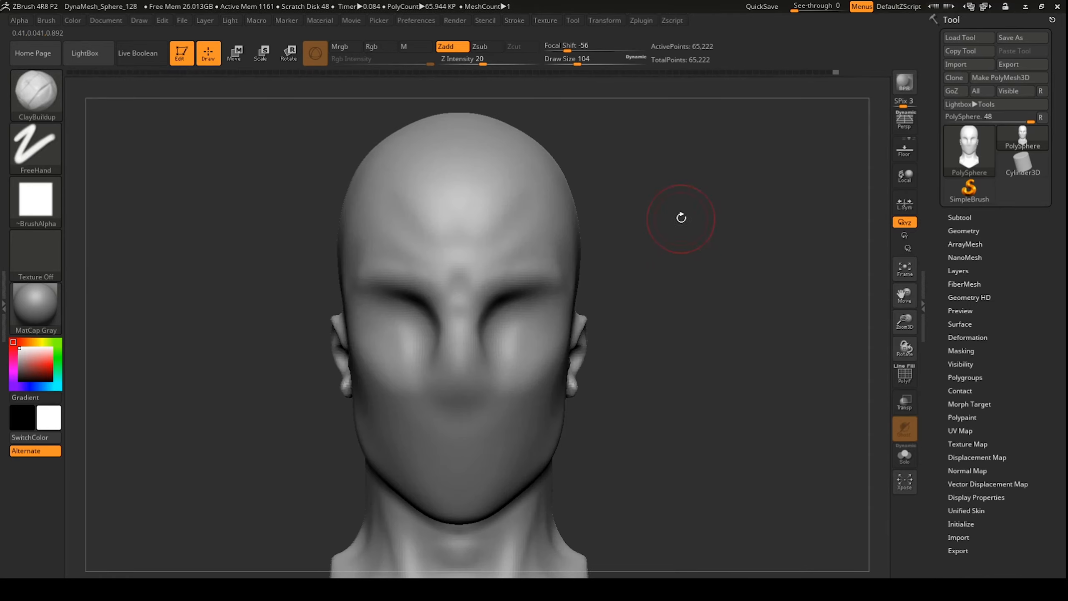
pyautogui.moveTo(534, 442)
pyautogui.mouseDown()
pyautogui.moveTo(510, 415)
pyautogui.moveTo(544, 417)
pyautogui.moveTo(557, 389)
pyautogui.moveTo(536, 447)
pyautogui.mouseUp()
pyautogui.moveTo(689, 286); pyautogui.dragTo(626, 278)
pyautogui.moveTo(520, 392)
pyautogui.mouseDown()
pyautogui.moveTo(501, 450)
pyautogui.moveTo(500, 437)
pyautogui.mouseUp()
pyautogui.moveTo(643, 285); pyautogui.dragTo(711, 278)
pyautogui.moveTo(512, 370); pyautogui.dragTo(492, 349)
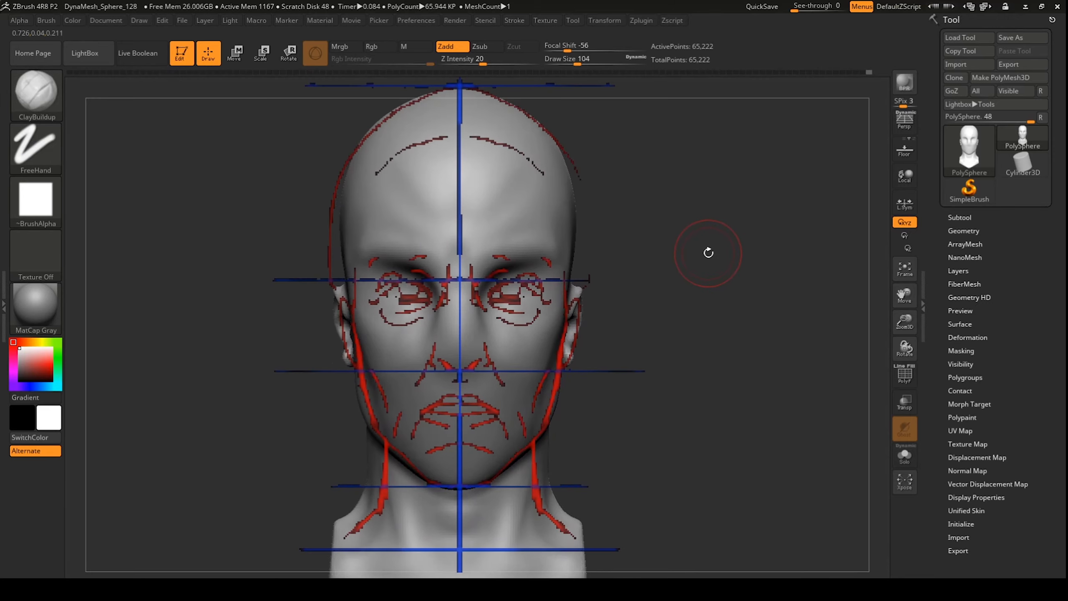
pyautogui.press('ctrl')
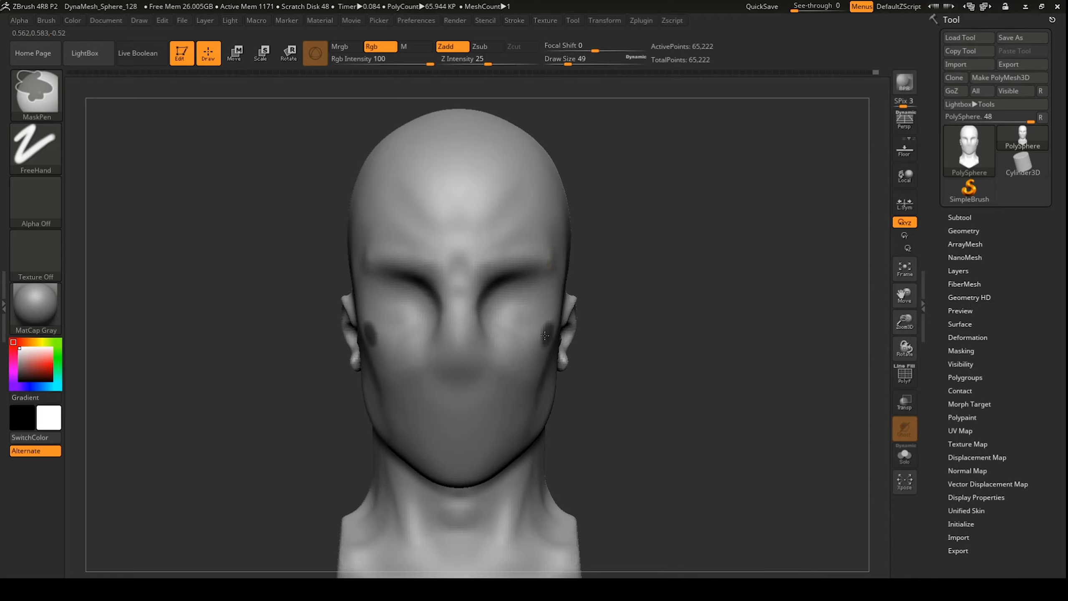
# Step: Mask mirrored dots on the chin, both cheeks, the inner brows and both temples
pyautogui.keyDown('ctrl'); pyautogui.click(479, 473); pyautogui.keyUp('ctrl')
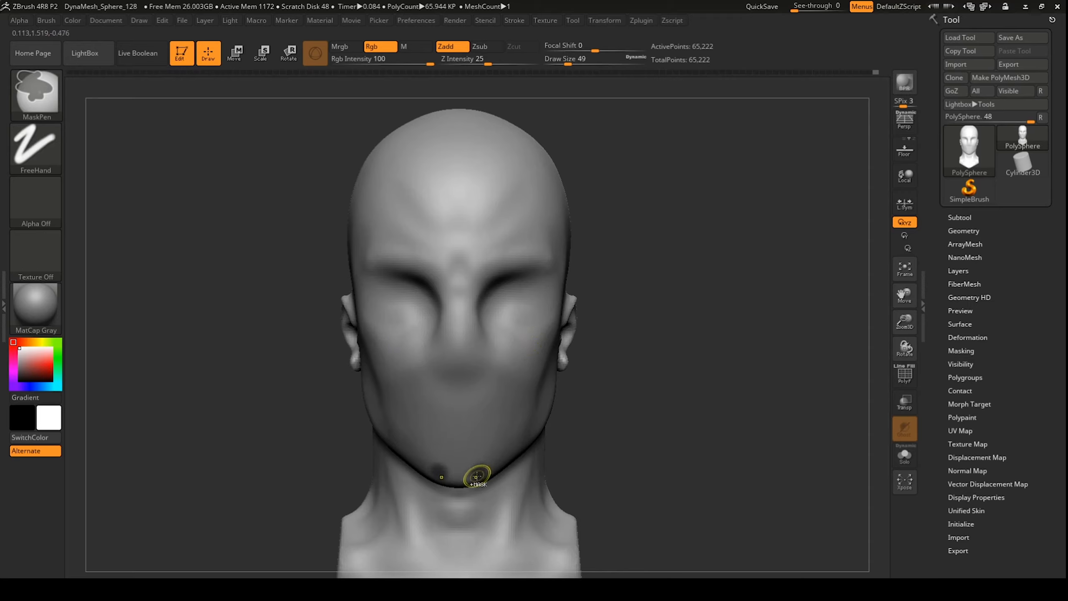
pyautogui.keyDown('ctrl'); pyautogui.click(545, 331); pyautogui.keyUp('ctrl')
pyautogui.keyDown('ctrl'); pyautogui.click(545, 333); pyautogui.keyUp('ctrl')
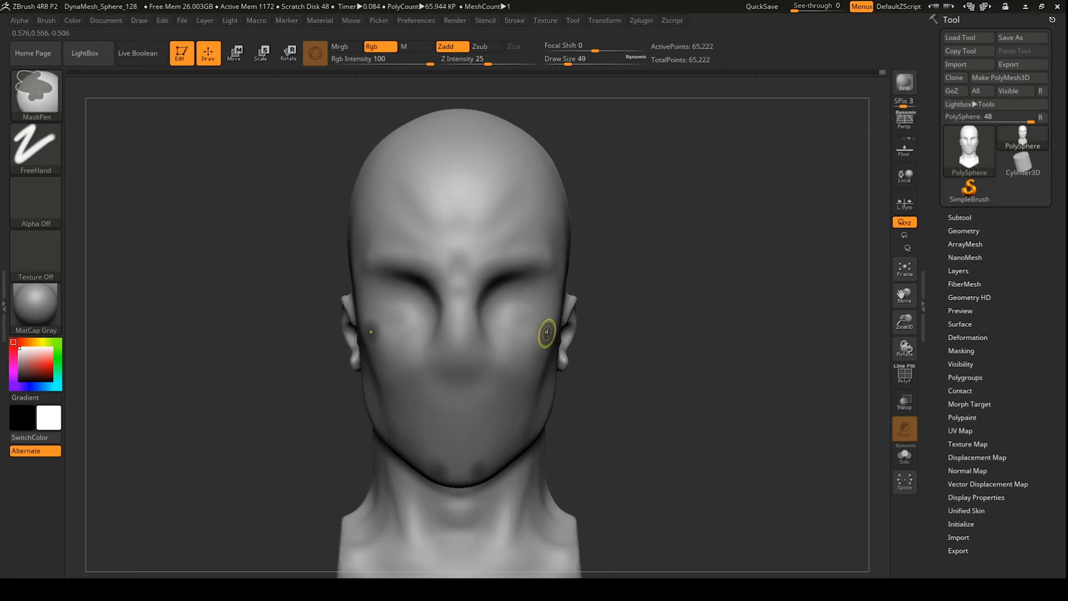
pyautogui.keyDown('ctrl'); pyautogui.moveTo(546, 331); pyautogui.dragTo(547, 323); pyautogui.keyUp('ctrl')
pyautogui.keyDown('ctrl'); pyautogui.click(482, 469); pyautogui.keyUp('ctrl')
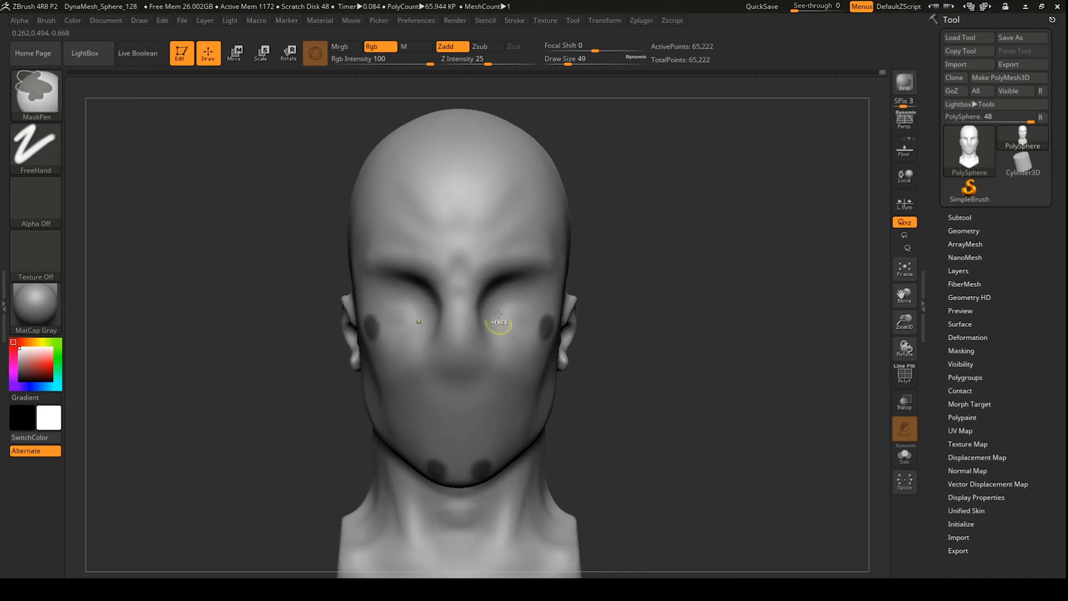
pyautogui.keyDown('ctrl'); pyautogui.click(478, 269); pyautogui.keyUp('ctrl')
pyautogui.keyDown('ctrl'); pyautogui.click(552, 254); pyautogui.keyUp('ctrl')
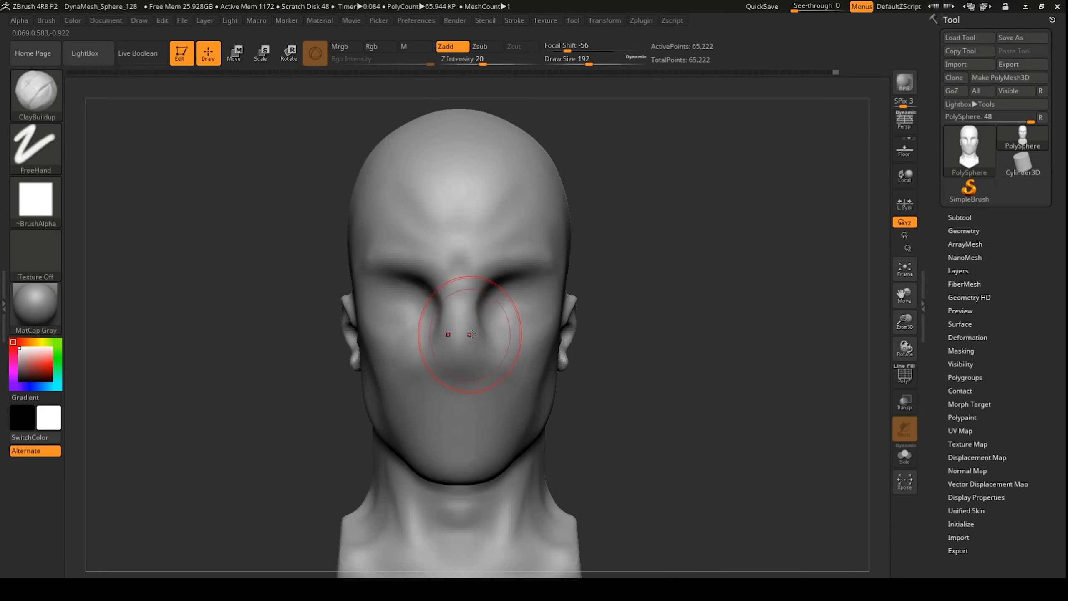
# Step: Shrink the brush from 192 to 97, then build up and smooth the nose bridge
pyautogui.press('space')
pyautogui.moveTo(465, 348)
pyautogui.mouseDown()
pyautogui.moveTo(450, 348)
pyautogui.moveTo(470, 362)
pyautogui.mouseUp()
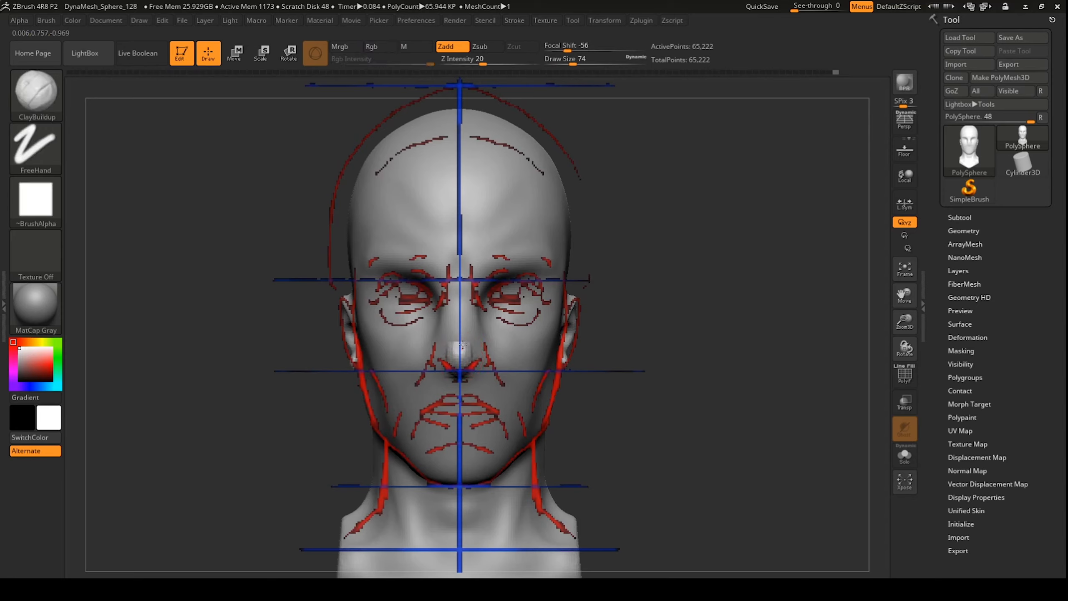
pyautogui.moveTo(463, 302)
pyautogui.mouseDown()
pyautogui.moveTo(464, 351)
pyautogui.moveTo(463, 295)
pyautogui.mouseUp()
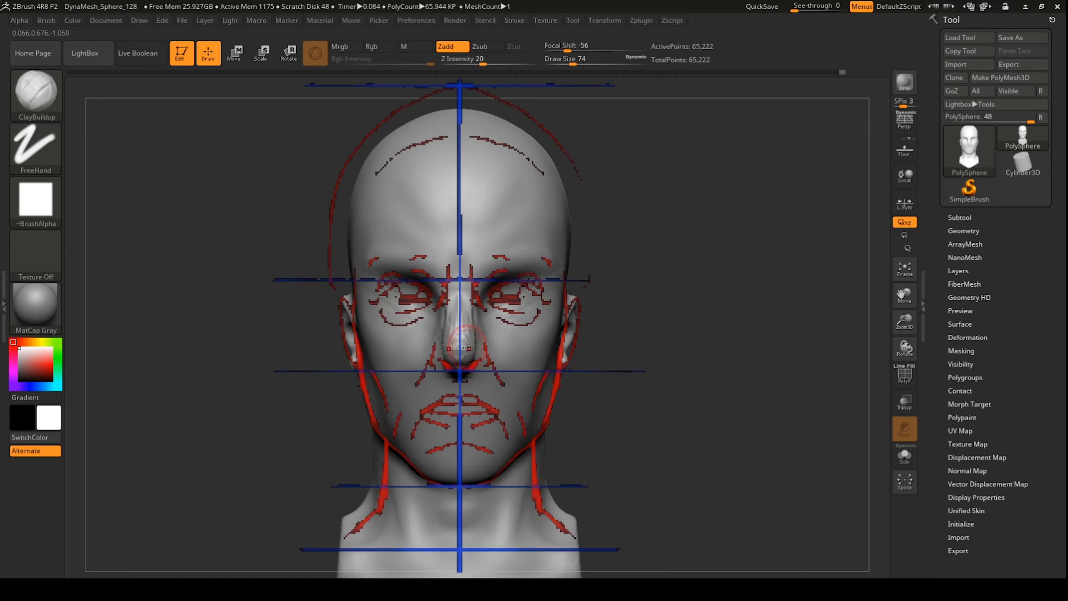
pyautogui.press('shift')
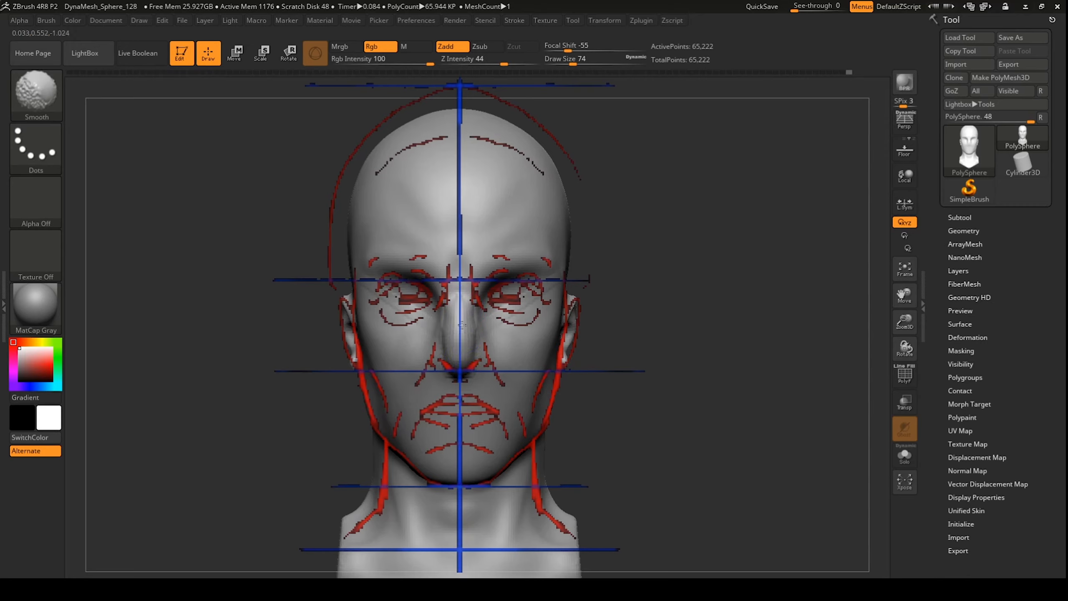
pyautogui.keyDown('shift'); pyautogui.moveTo(461, 324); pyautogui.dragTo(458, 357); pyautogui.keyUp('shift')
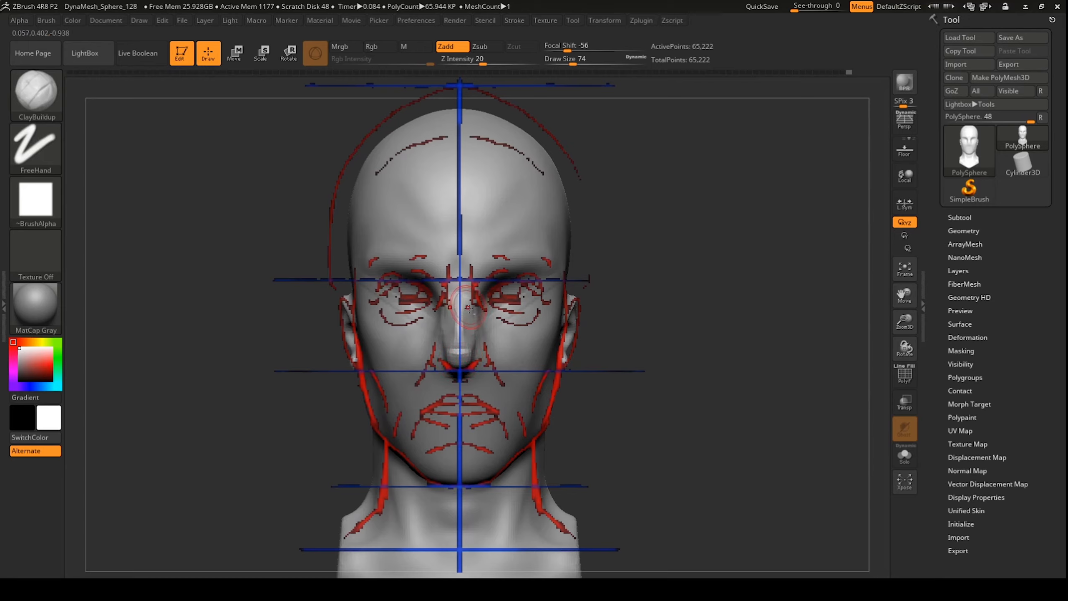
pyautogui.moveTo(467, 301); pyautogui.dragTo(474, 345)
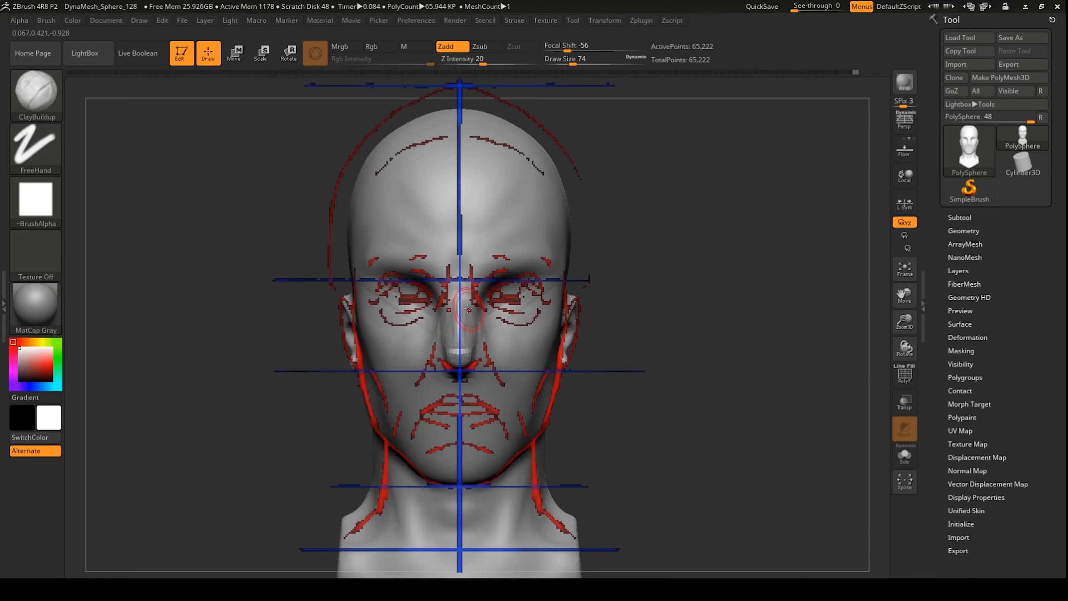
pyautogui.press('shift')
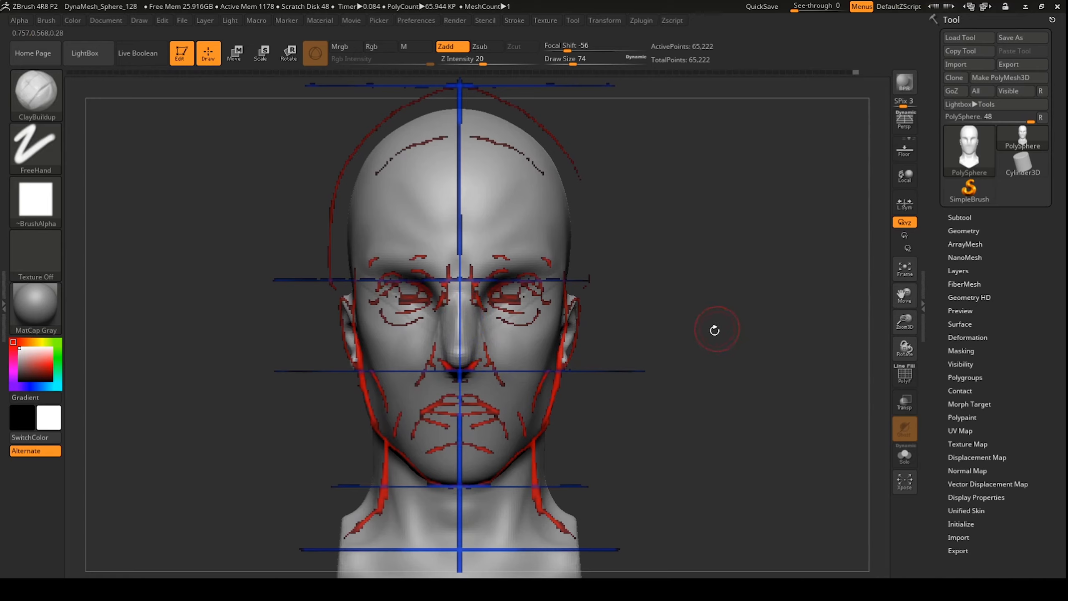
# Step: Check the nose in profile, return to front view, hide the reference guide and smooth it
pyautogui.moveTo(714, 330); pyautogui.dragTo(651, 337)
pyautogui.moveTo(286, 427)
pyautogui.mouseDown()
pyautogui.moveTo(269, 430)
pyautogui.moveTo(279, 422)
pyautogui.mouseUp()
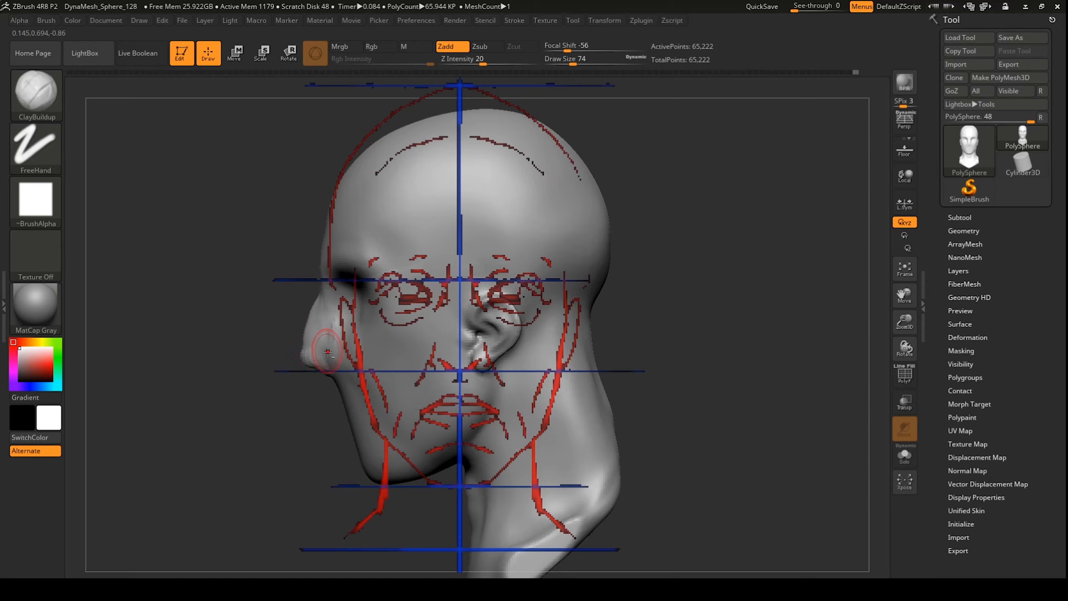
pyautogui.moveTo(288, 415); pyautogui.dragTo(391, 285)
pyautogui.keyDown('shift'); pyautogui.moveTo(291, 372); pyautogui.dragTo(321, 366); pyautogui.keyUp('shift')
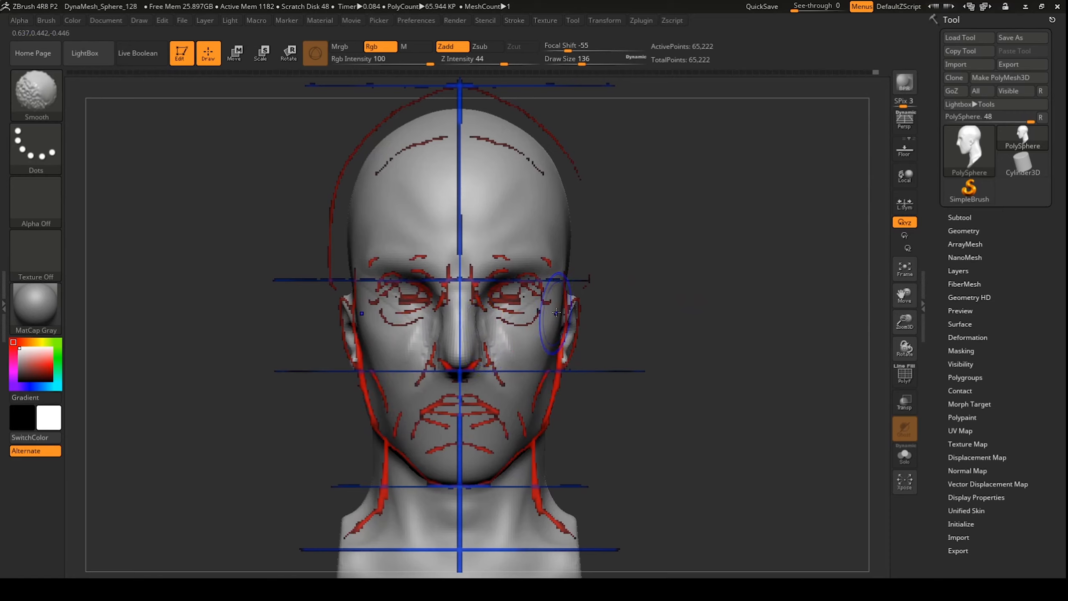
pyautogui.hotkey('shift', 'z')
pyautogui.keyDown('shift'); pyautogui.moveTo(546, 300); pyautogui.dragTo(496, 318); pyautogui.keyUp('shift')
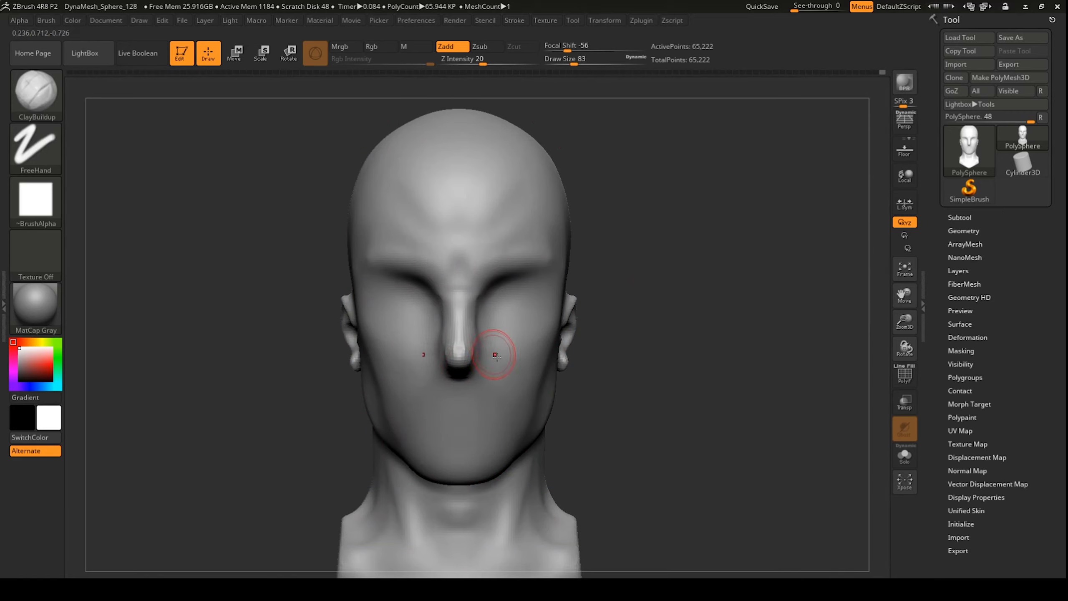
# Step: Build up the nostril wing, then soften the nose and DynaMesh remesh the head
pyautogui.moveTo(691, 334)
pyautogui.mouseDown()
pyautogui.moveTo(438, 351)
pyautogui.moveTo(400, 364)
pyautogui.mouseUp()
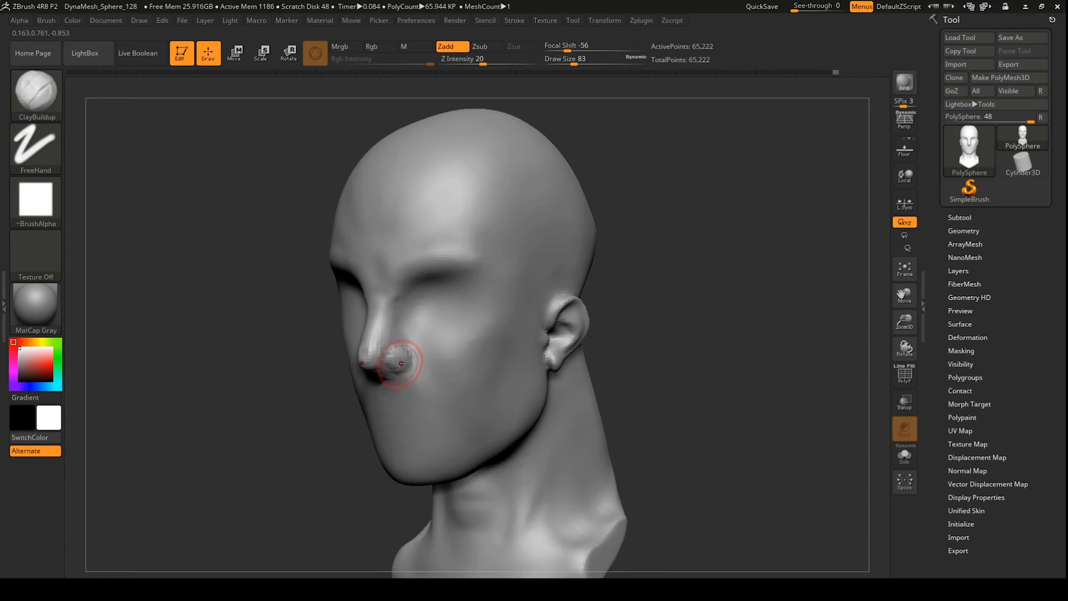
pyautogui.moveTo(729, 236); pyautogui.dragTo(750, 235)
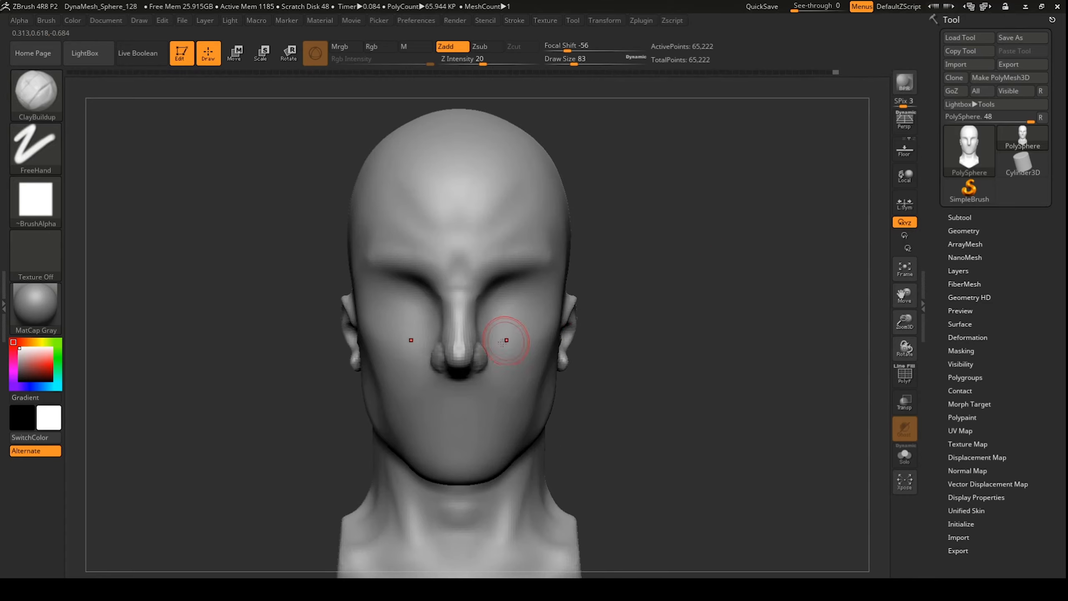
pyautogui.moveTo(470, 342)
pyautogui.keyDown('shift'); pyautogui.mouseDown()
pyautogui.moveTo(473, 334)
pyautogui.moveTo(483, 358)
pyautogui.mouseUp(); pyautogui.keyUp('shift')
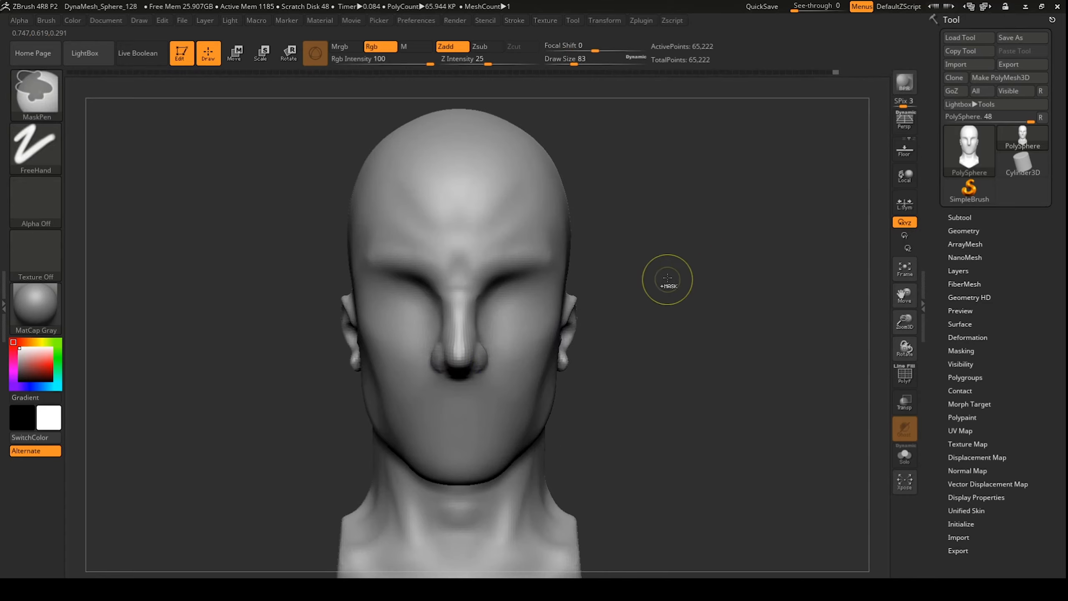
pyautogui.keyDown('ctrl'); pyautogui.moveTo(687, 270); pyautogui.dragTo(668, 314); pyautogui.keyUp('ctrl')
pyautogui.moveTo(468, 336)
pyautogui.keyDown('shift'); pyautogui.mouseDown()
pyautogui.moveTo(460, 342)
pyautogui.moveTo(475, 345)
pyautogui.mouseUp(); pyautogui.keyUp('shift')
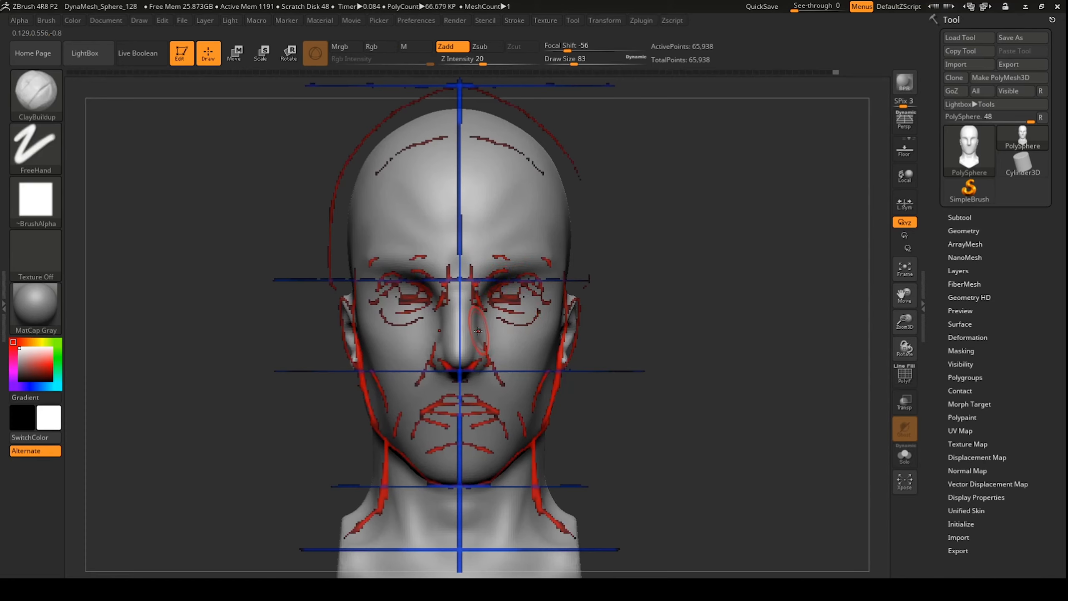
pyautogui.press('shift')
# Step: Reduce the brush size and tilt the head up to view the nostrils
pyautogui.moveTo(703, 331); pyautogui.dragTo(685, 329)
pyautogui.press('space')
pyautogui.moveTo(634, 236); pyautogui.dragTo(623, 236)
pyautogui.moveTo(626, 253); pyautogui.dragTo(593, 181)
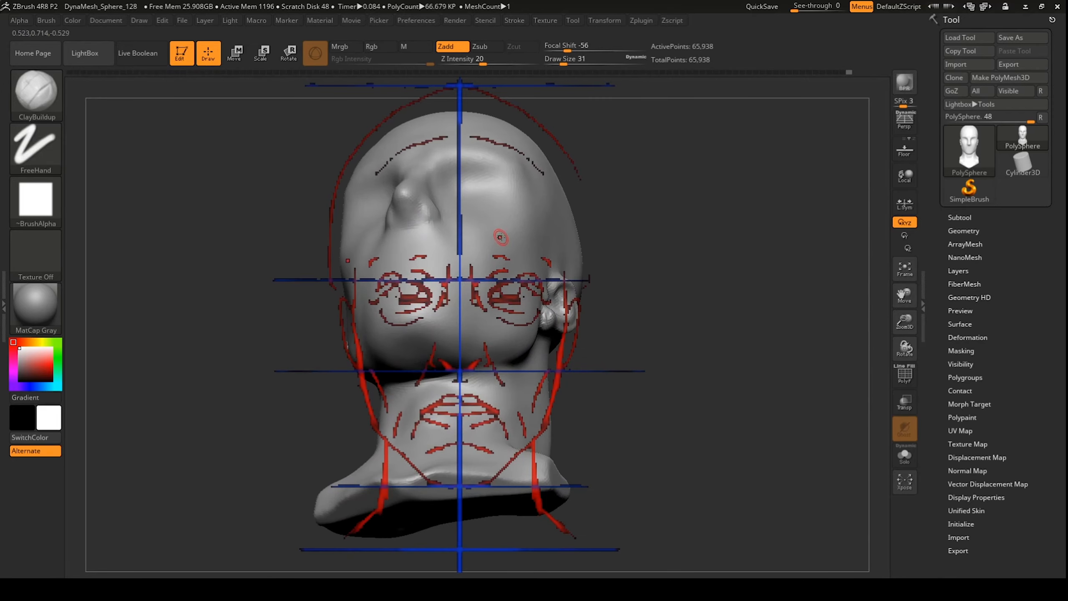
# Step: Smooth the nostril surface and DynaMesh remesh the head to even out the geometry
pyautogui.hotkey('ctrl', 'n')
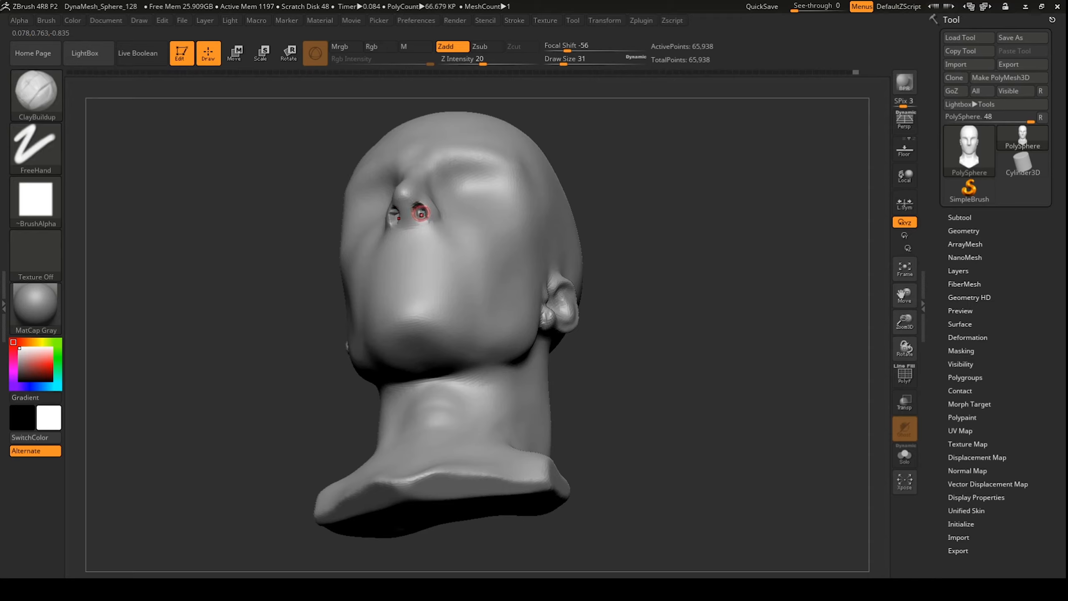
pyautogui.press('shift')
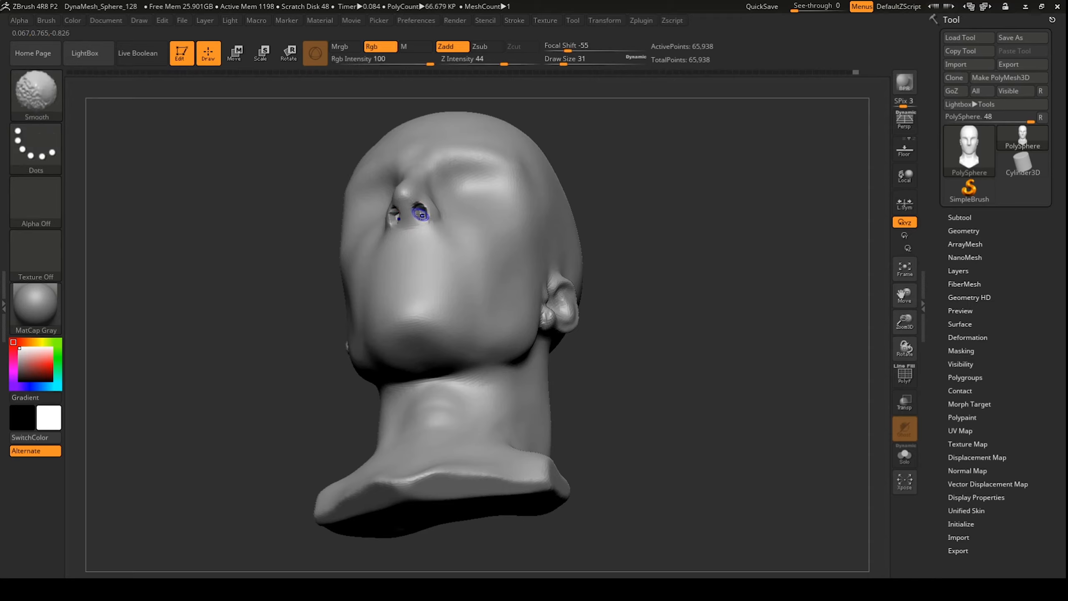
pyautogui.keyDown('shift'); pyautogui.moveTo(423, 215); pyautogui.dragTo(419, 209); pyautogui.keyUp('shift')
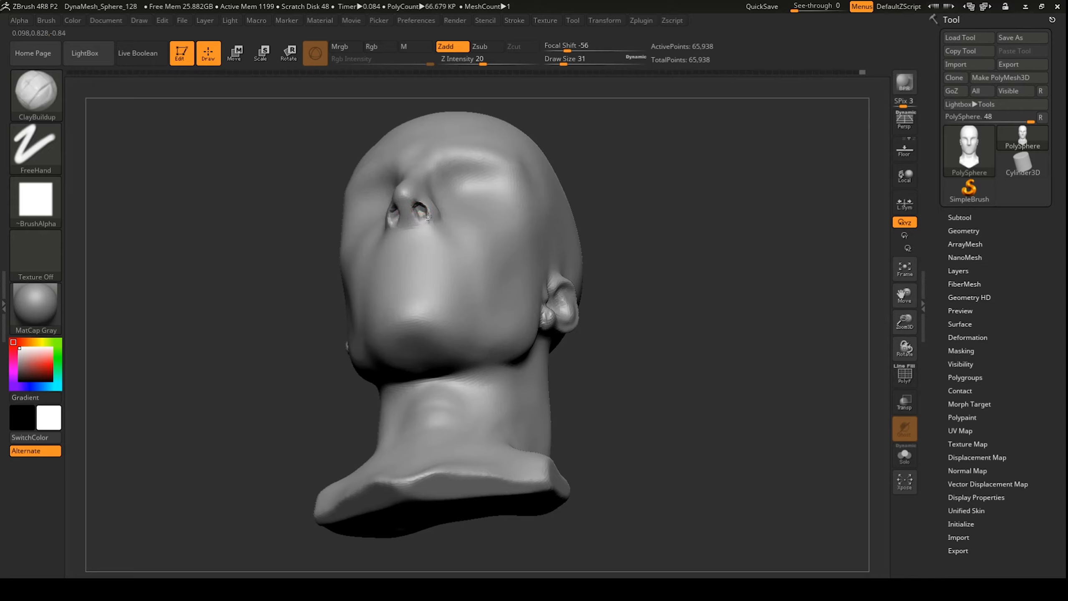
pyautogui.keyDown('shift'); pyautogui.moveTo(422, 209); pyautogui.dragTo(423, 211); pyautogui.keyUp('shift')
pyautogui.keyDown('ctrl'); pyautogui.moveTo(678, 171); pyautogui.dragTo(697, 191); pyautogui.keyUp('ctrl')
pyautogui.keyDown('shift'); pyautogui.moveTo(418, 210); pyautogui.dragTo(419, 212); pyautogui.keyUp('shift')
# Step: Rework the right nostril opening and lower rim, remeshing the head after each pass
pyautogui.press('shift')
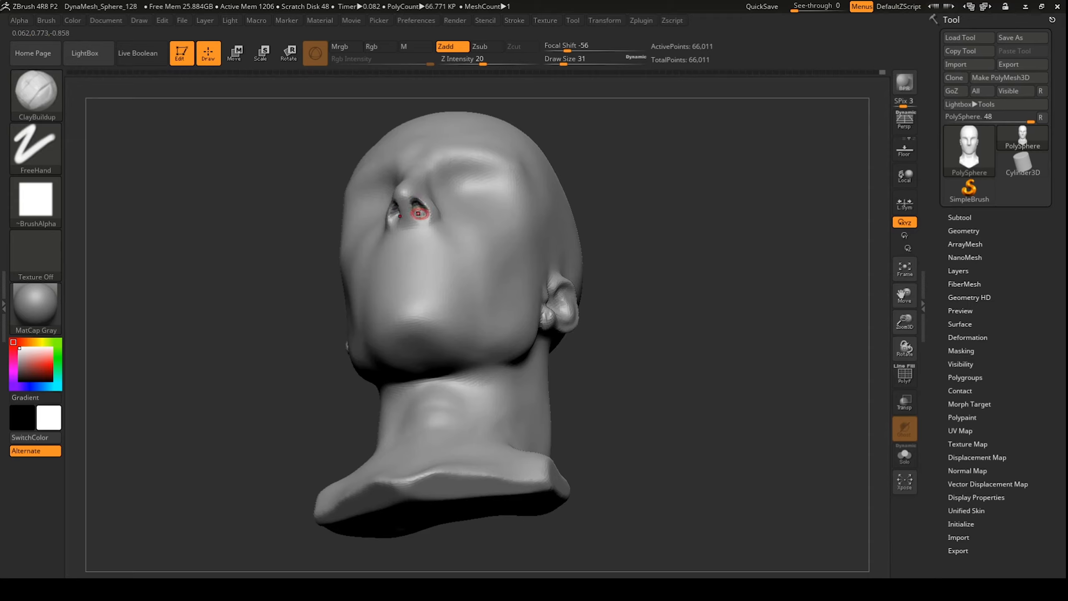
pyautogui.keyDown('shift'); pyautogui.moveTo(420, 214); pyautogui.dragTo(422, 217); pyautogui.keyUp('shift')
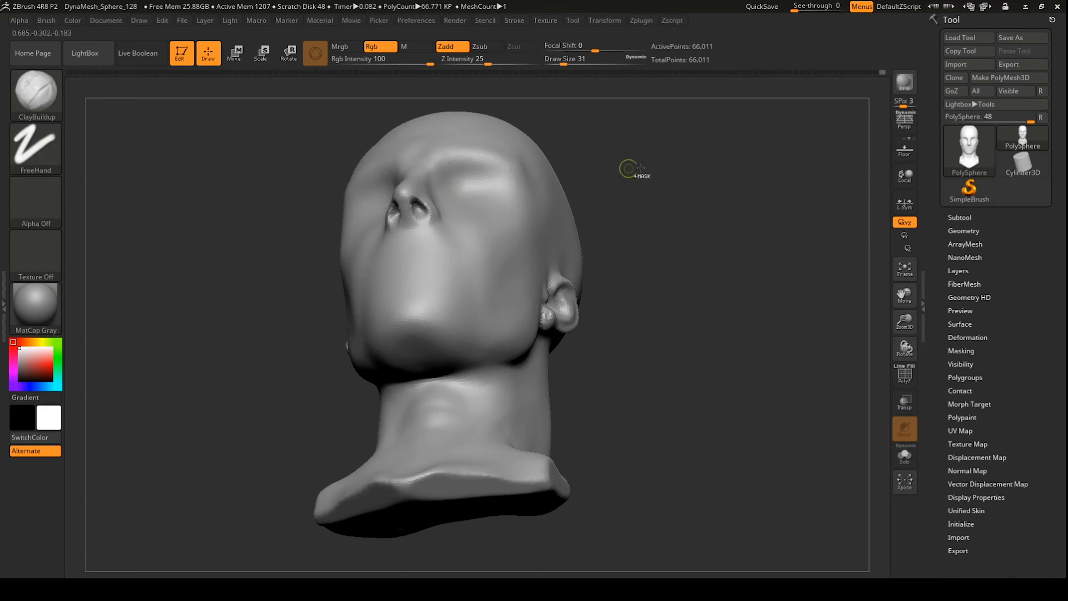
pyautogui.keyDown('ctrl'); pyautogui.moveTo(635, 168); pyautogui.dragTo(633, 233); pyautogui.keyUp('ctrl')
pyautogui.keyDown('shift'); pyautogui.moveTo(409, 214); pyautogui.dragTo(412, 208); pyautogui.keyUp('shift')
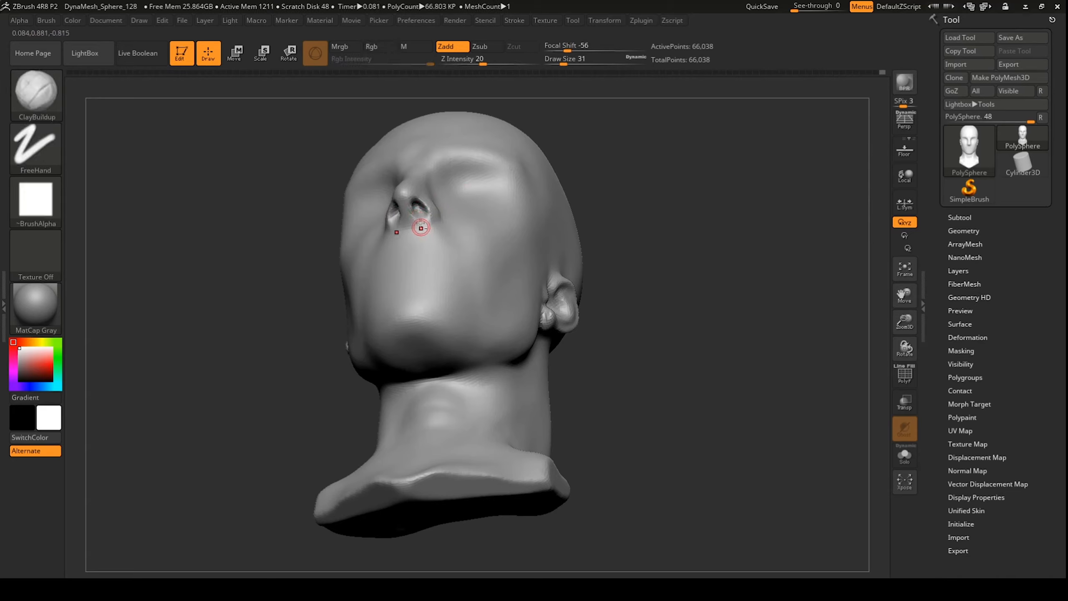
pyautogui.moveTo(414, 204); pyautogui.dragTo(421, 214)
pyautogui.moveTo(656, 189)
pyautogui.keyDown('ctrl'); pyautogui.mouseDown()
pyautogui.moveTo(654, 245)
pyautogui.moveTo(668, 229)
pyautogui.moveTo(672, 253)
pyautogui.mouseUp(); pyautogui.keyUp('ctrl')
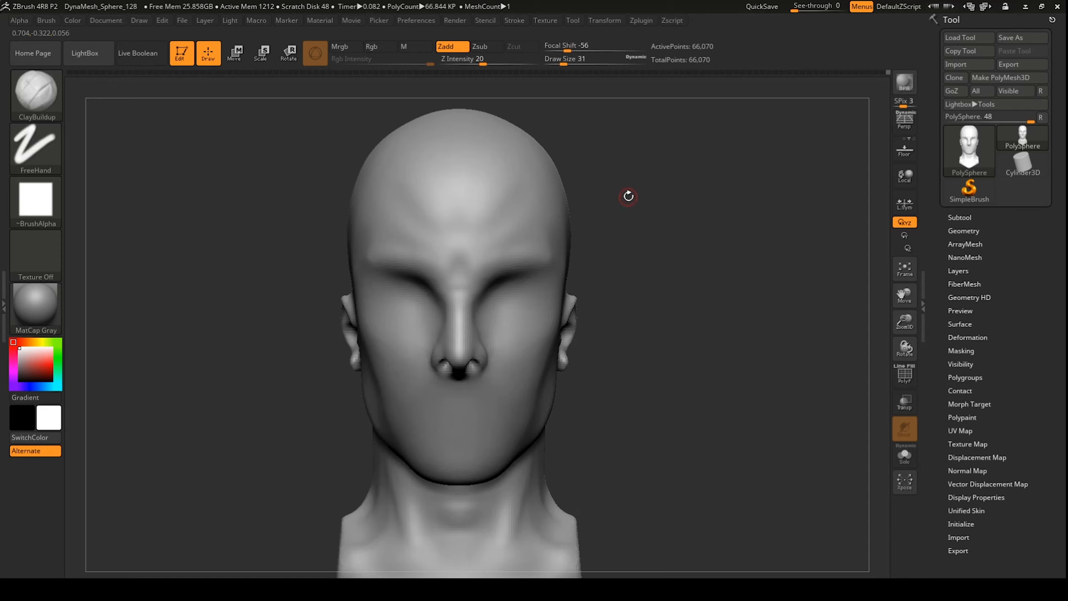
# Step: Select the Move brush and set its size to 54
pyautogui.press('b')
pyautogui.press('m')
pyautogui.press('v')
pyautogui.moveTo(564, 62); pyautogui.dragTo(577, 62)
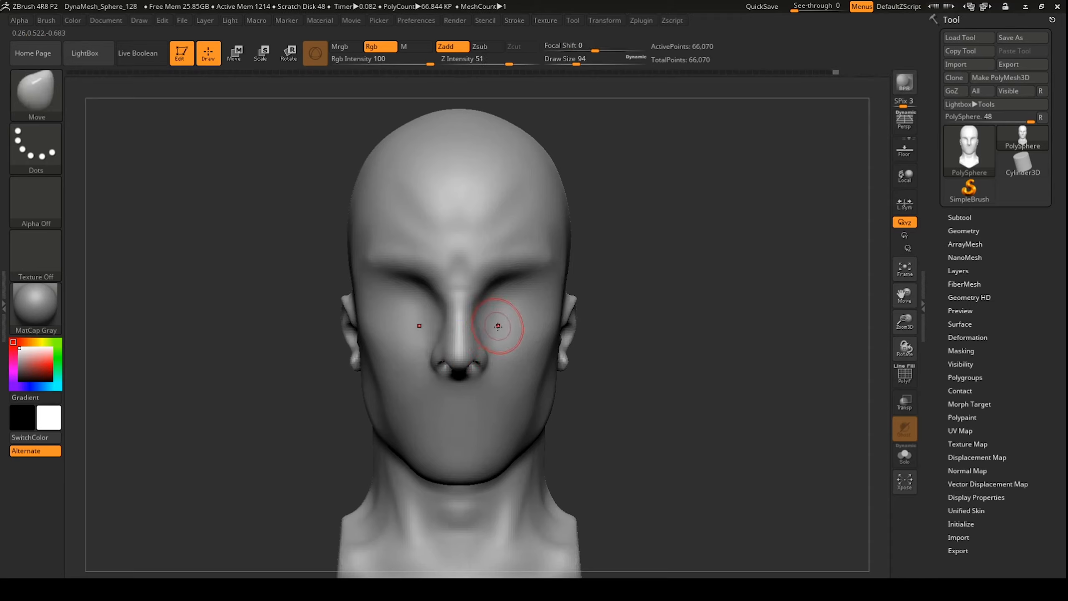
pyautogui.click(569, 63)
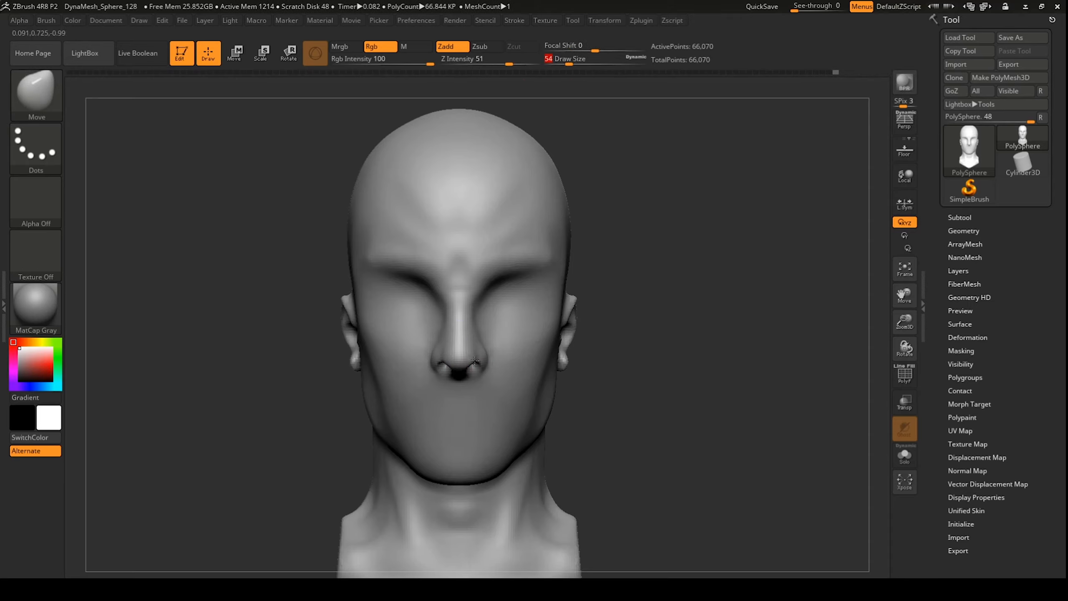
pyautogui.press('Return')
pyautogui.moveTo(689, 255); pyautogui.dragTo(670, 246)
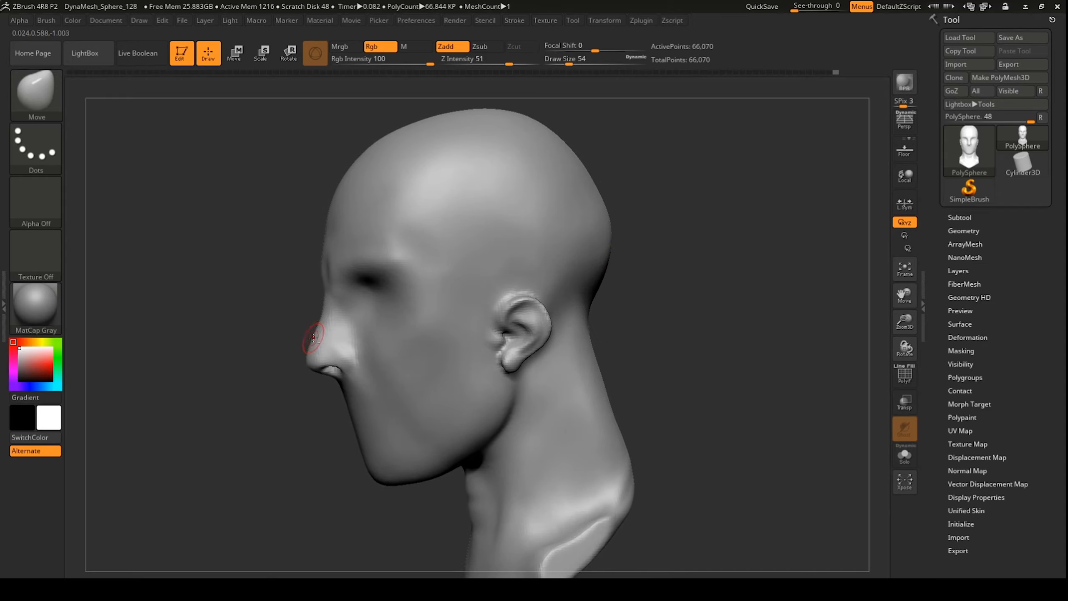
# Step: In left profile, build up the nose bridge straight with ClayBuildup and smooth it and the nostril
pyautogui.press('b')
pyautogui.press('c')
pyautogui.press('b')
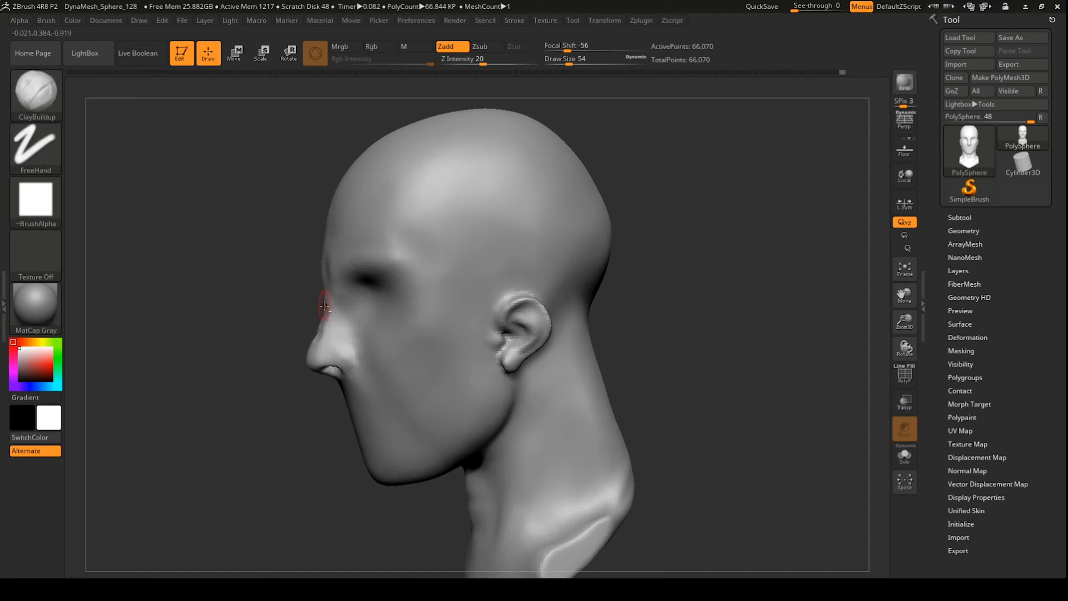
pyautogui.moveTo(326, 308); pyautogui.dragTo(320, 344)
pyautogui.press('shift')
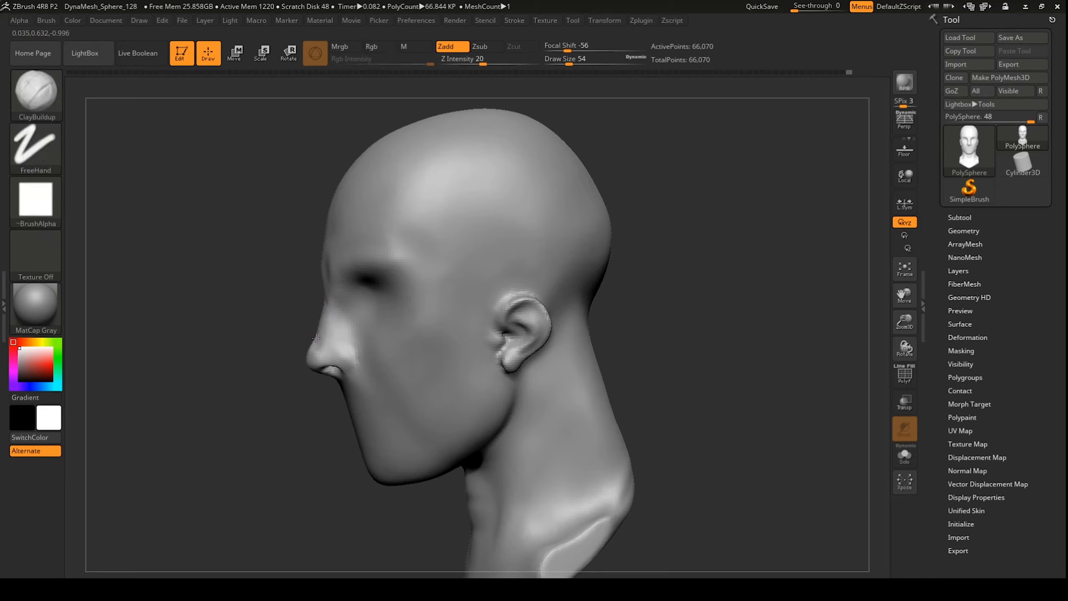
pyautogui.keyDown('shift'); pyautogui.moveTo(317, 351); pyautogui.dragTo(327, 336); pyautogui.keyUp('shift')
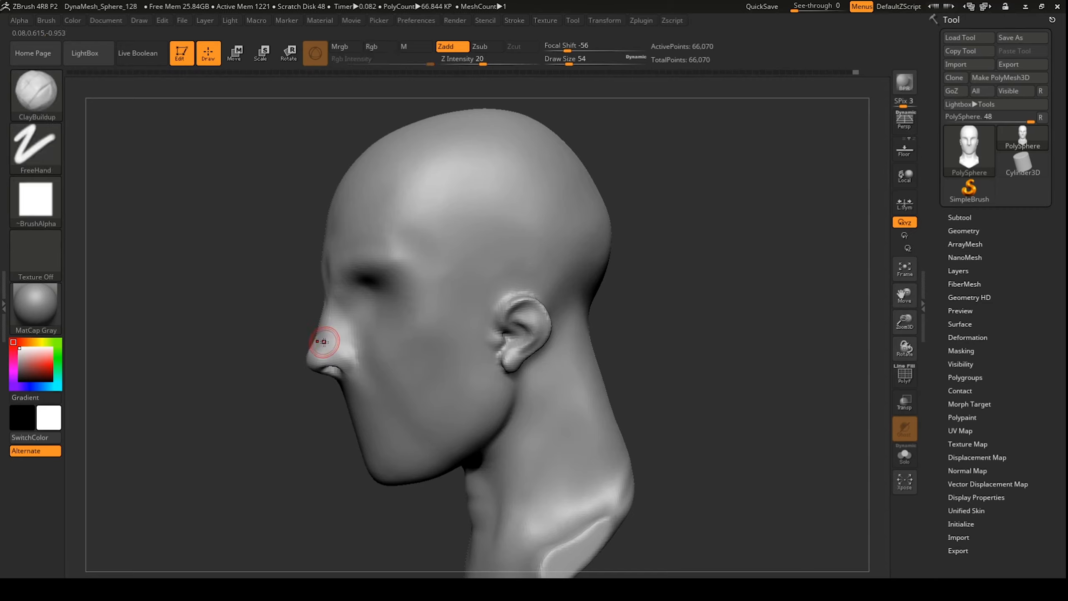
pyautogui.moveTo(297, 382); pyautogui.dragTo(422, 358)
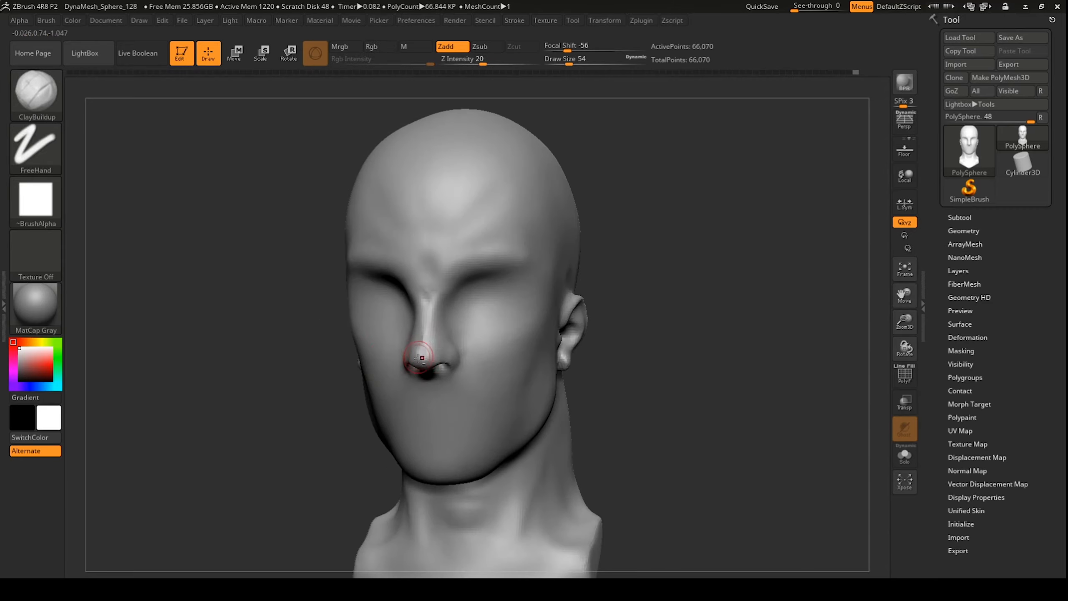
pyautogui.moveTo(671, 223); pyautogui.dragTo(652, 221)
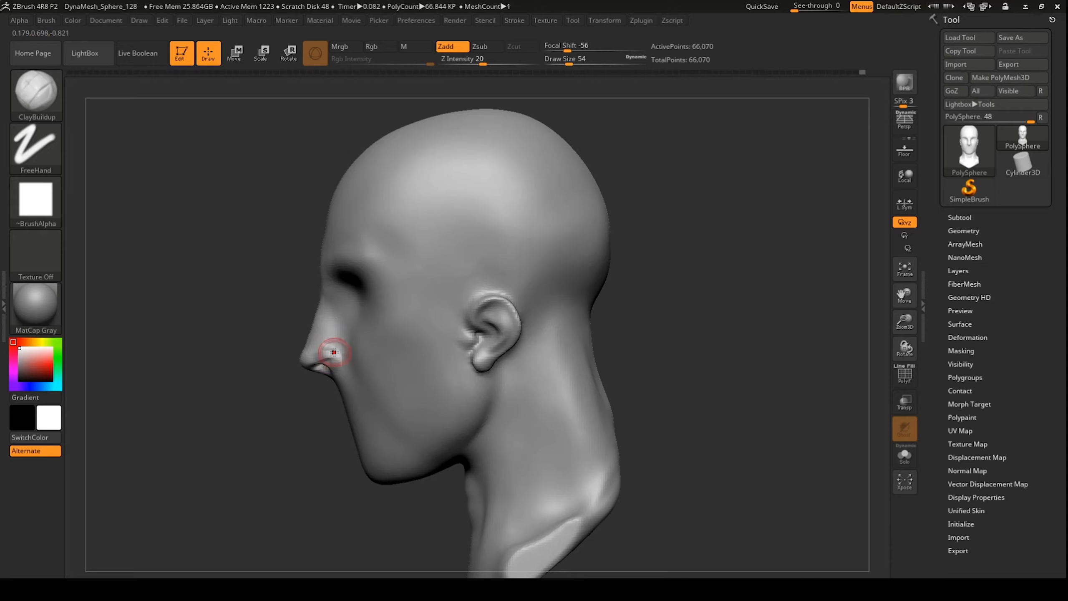
pyautogui.keyDown('shift'); pyautogui.moveTo(333, 362); pyautogui.dragTo(341, 357); pyautogui.keyUp('shift')
# Step: Inflate the nostril with Inflat and carve a DamStandard crease along the nose wing, then soften it
pyautogui.press('b')
pyautogui.press('h')
pyautogui.press('p')
pyautogui.press('b')
pyautogui.press('i')
pyautogui.press('n')
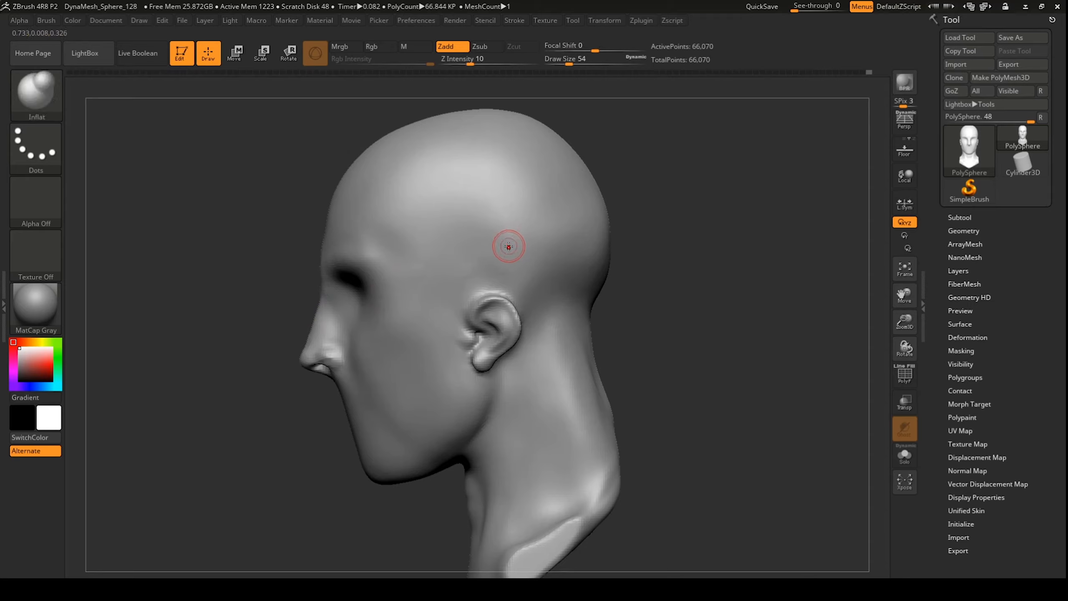
pyautogui.moveTo(329, 362)
pyautogui.mouseDown()
pyautogui.moveTo(315, 360)
pyautogui.moveTo(328, 363)
pyautogui.mouseUp()
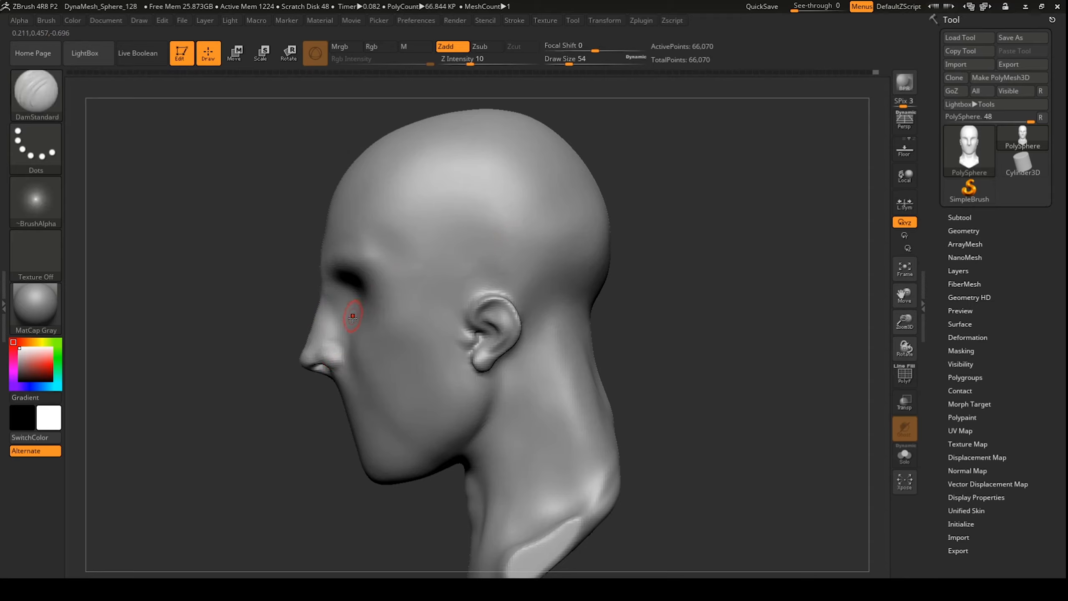
pyautogui.press('b')
pyautogui.press('d')
pyautogui.press('s')
pyautogui.moveTo(334, 346); pyautogui.dragTo(338, 363)
pyautogui.moveTo(307, 399); pyautogui.dragTo(357, 407)
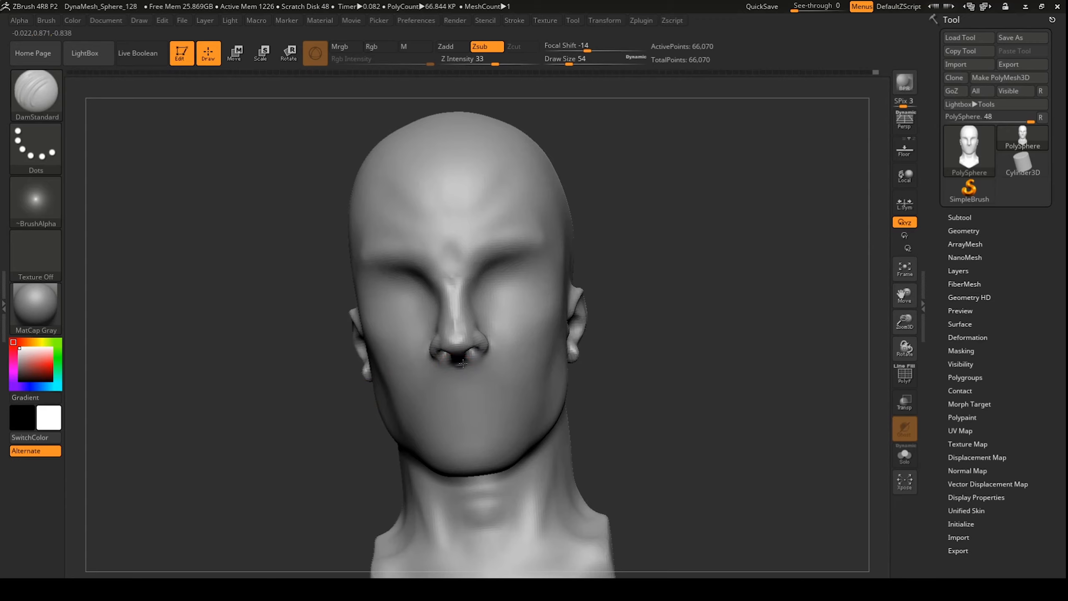
# Step: Soften the ledge under the nose from a low, zoomed-in view
pyautogui.moveTo(463, 364); pyautogui.dragTo(456, 363)
pyautogui.moveTo(653, 330)
pyautogui.mouseDown()
pyautogui.moveTo(652, 303)
pyautogui.moveTo(647, 332)
pyautogui.mouseUp()
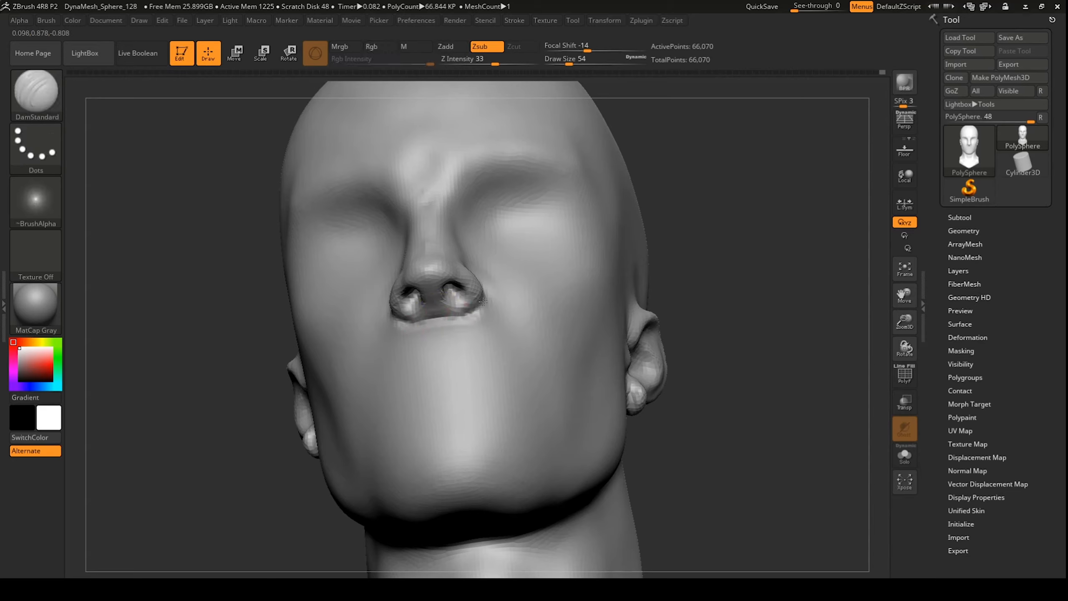
pyautogui.keyDown('shift'); pyautogui.moveTo(482, 302); pyautogui.dragTo(485, 299); pyautogui.keyUp('shift')
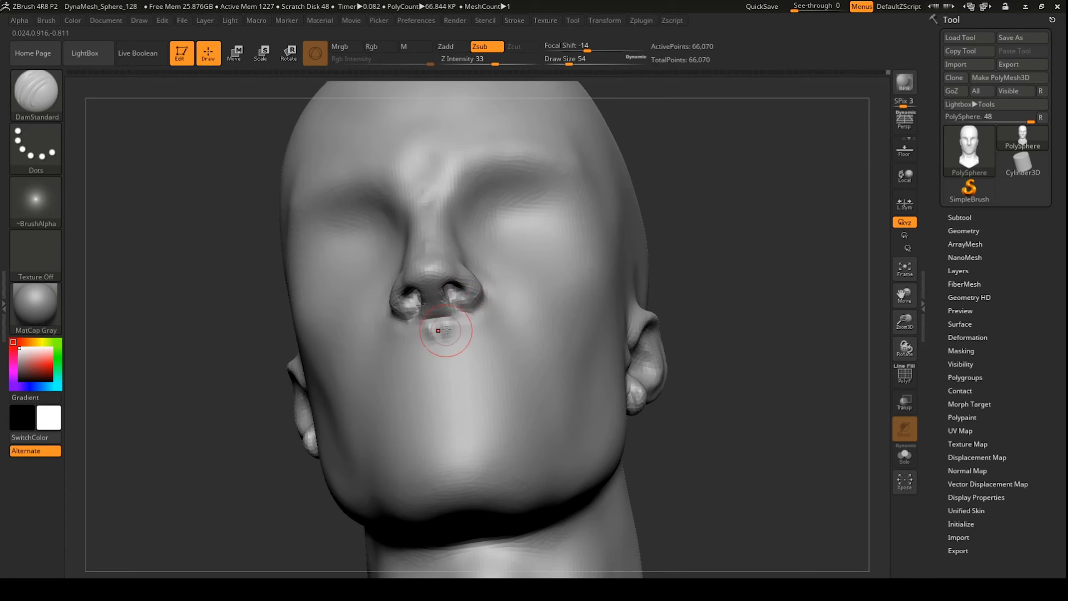
# Step: With an enlarged Move brush, pull the ear slightly up and back, then smooth the forehead
pyautogui.moveTo(710, 240); pyautogui.dragTo(620, 235)
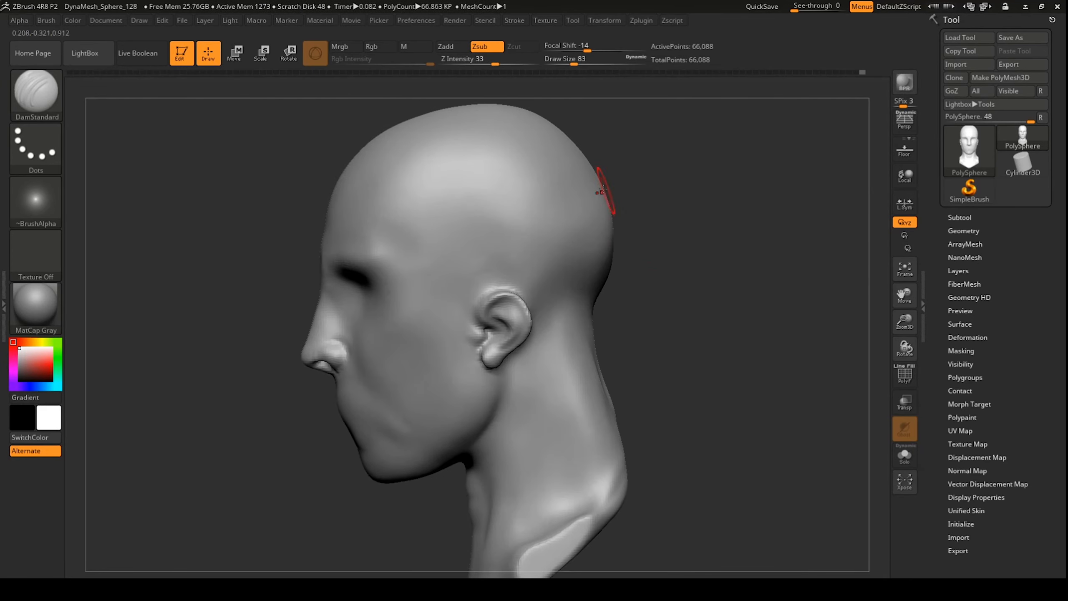
pyautogui.press('b')
pyautogui.press('m')
pyautogui.press('v')
pyautogui.press(']')
pyautogui.moveTo(509, 303); pyautogui.dragTo(513, 298)
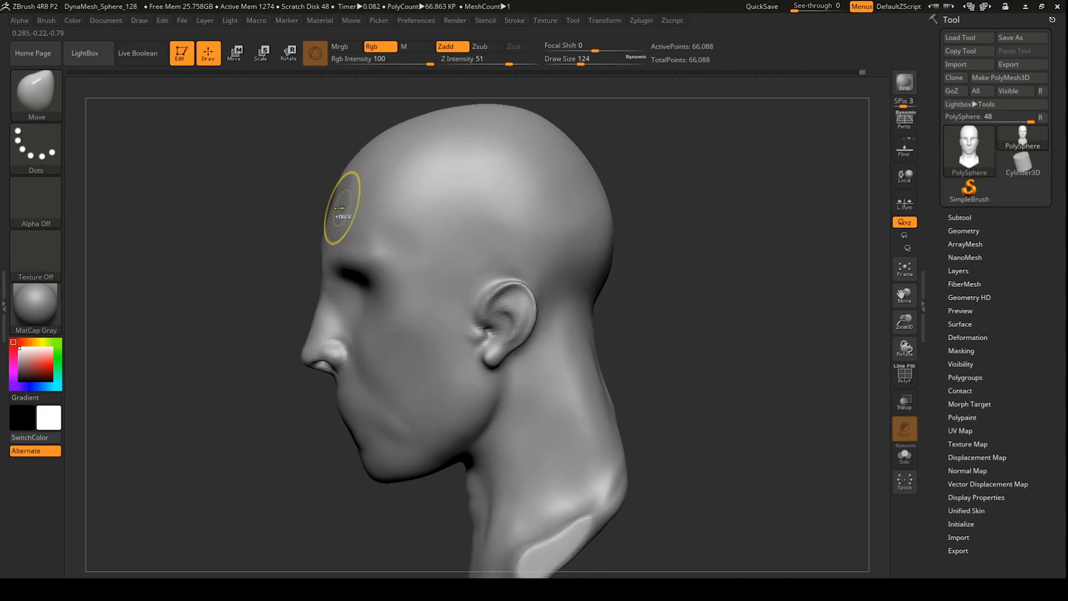
pyautogui.keyDown('shift'); pyautogui.moveTo(346, 212); pyautogui.dragTo(354, 201); pyautogui.keyUp('shift')
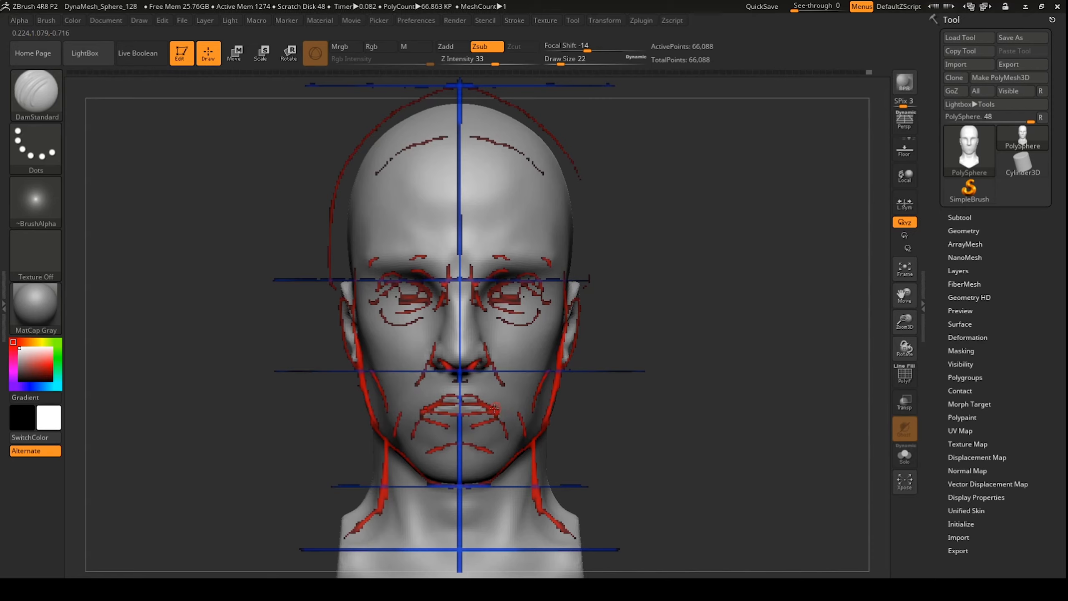
# Step: Soften the mouth corner, smooth the lips and sculpt the mouth into a downturned line
pyautogui.keyDown('shift'); pyautogui.moveTo(495, 408); pyautogui.dragTo(491, 402); pyautogui.keyUp('shift')
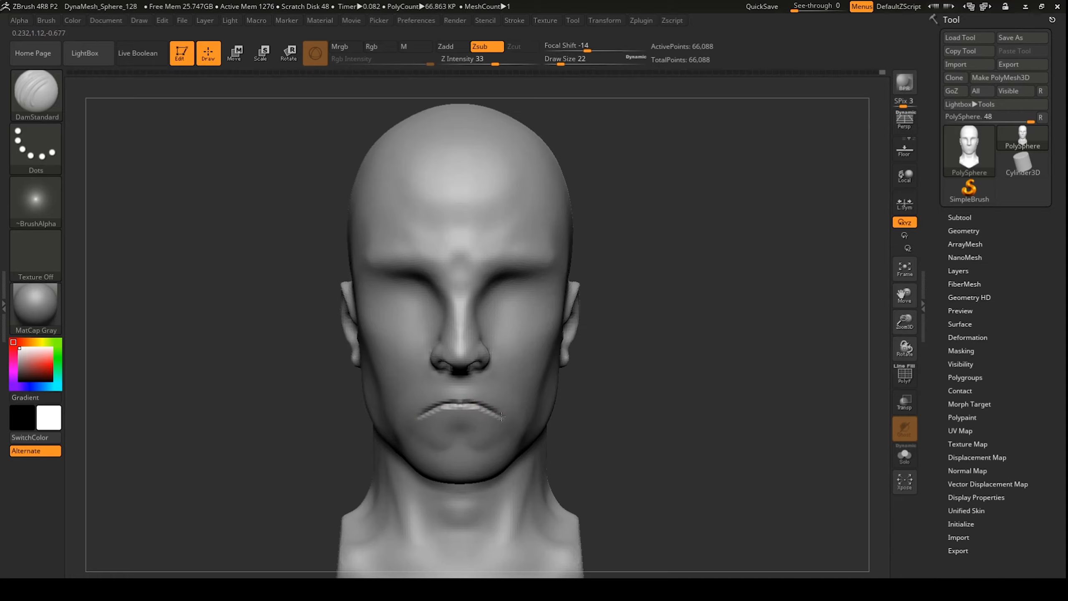
pyautogui.press('shift')
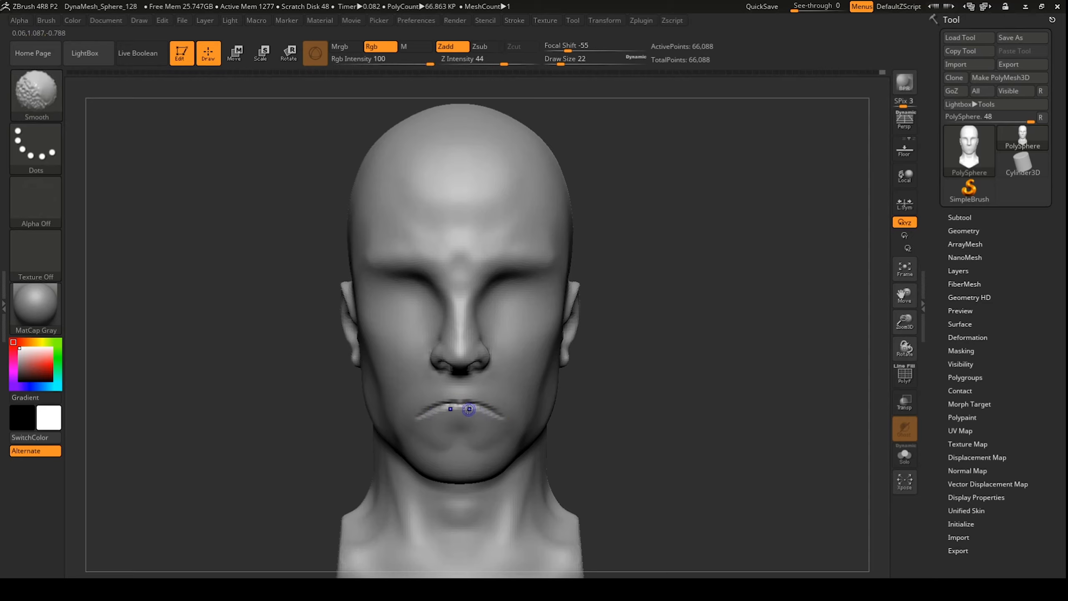
pyautogui.moveTo(596, 437)
pyautogui.mouseDown()
pyautogui.moveTo(495, 370)
pyautogui.moveTo(648, 299)
pyautogui.moveTo(682, 226)
pyautogui.mouseUp()
pyautogui.press('shift')
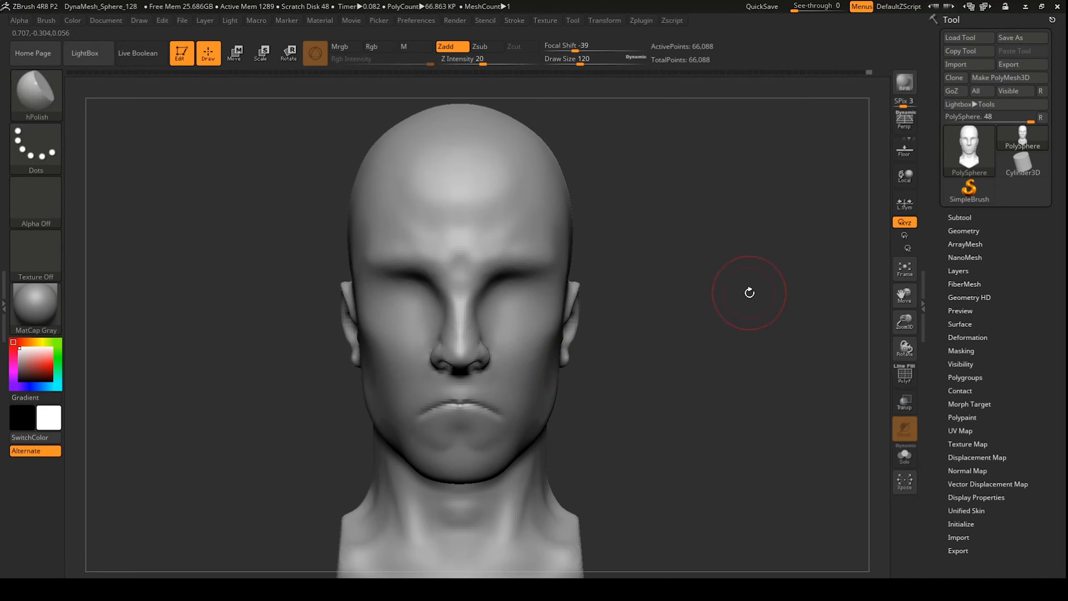
pyautogui.moveTo(748, 294)
pyautogui.keyDown('shift'); pyautogui.mouseDown()
pyautogui.moveTo(631, 295)
pyautogui.moveTo(682, 286)
pyautogui.moveTo(656, 235)
pyautogui.mouseUp(); pyautogui.keyUp('shift')
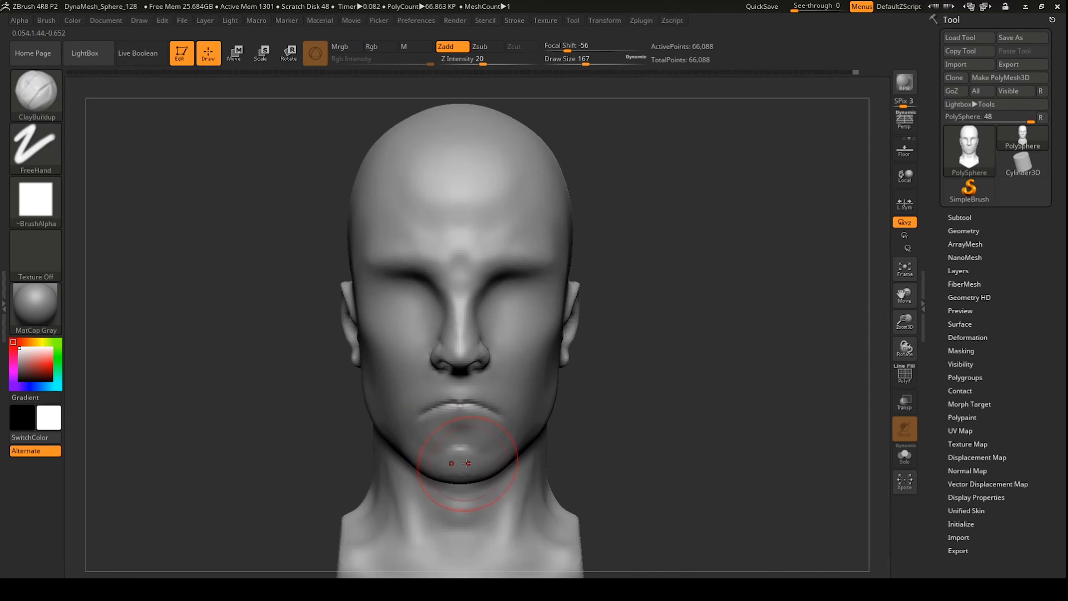
pyautogui.moveTo(445, 452); pyautogui.dragTo(483, 454)
# Step: Build clay along the upper lip to the corners and soften the downturned mouth corners
pyautogui.keyDown('shift'); pyautogui.moveTo(630, 348); pyautogui.dragTo(594, 349); pyautogui.keyUp('shift')
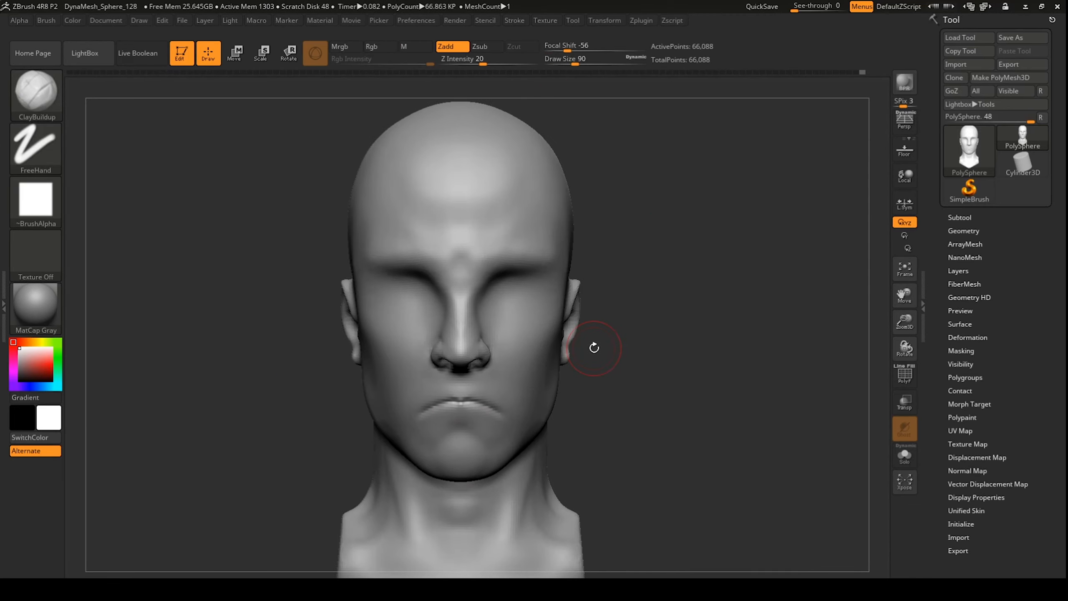
pyautogui.moveTo(575, 64); pyautogui.dragTo(571, 64)
pyautogui.moveTo(460, 396); pyautogui.dragTo(466, 392)
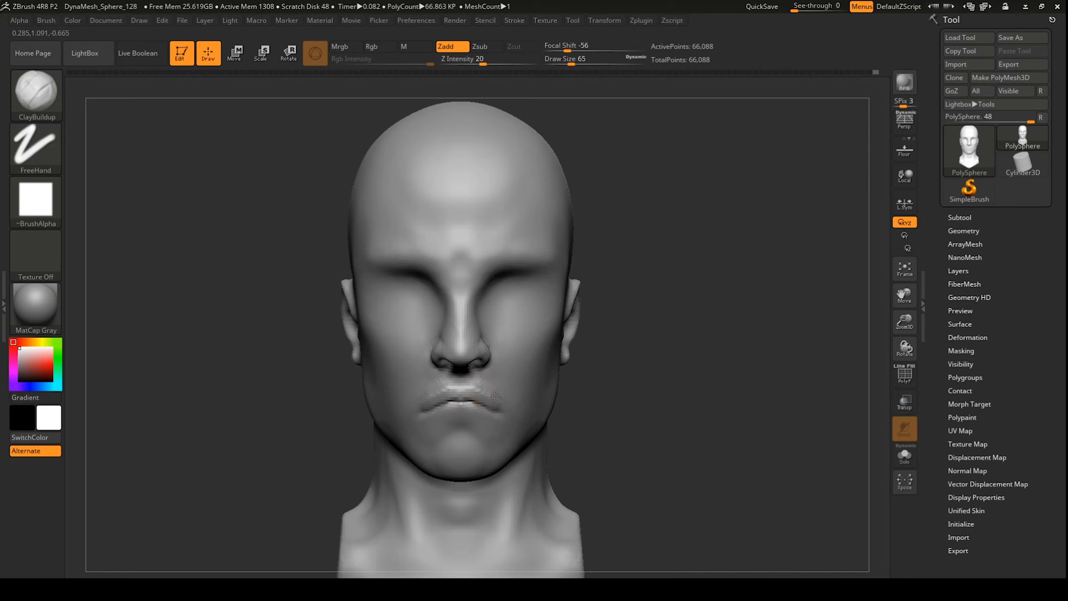
pyautogui.moveTo(494, 395)
pyautogui.keyDown('alt'); pyautogui.mouseDown()
pyautogui.moveTo(483, 374)
pyautogui.moveTo(495, 394)
pyautogui.mouseUp(); pyautogui.keyUp('alt')
pyautogui.moveTo(494, 406)
pyautogui.mouseDown()
pyautogui.moveTo(501, 413)
pyautogui.moveTo(487, 391)
pyautogui.mouseUp()
pyautogui.moveTo(501, 407)
pyautogui.keyDown('shift'); pyautogui.mouseDown()
pyautogui.moveTo(493, 401)
pyautogui.moveTo(498, 425)
pyautogui.moveTo(486, 398)
pyautogui.mouseUp(); pyautogui.keyUp('shift')
# Step: Polish the lip surface with hPolish, view the side profile, and show the facial proportion guide
pyautogui.press('b')
pyautogui.press('i')
pyautogui.press('n')
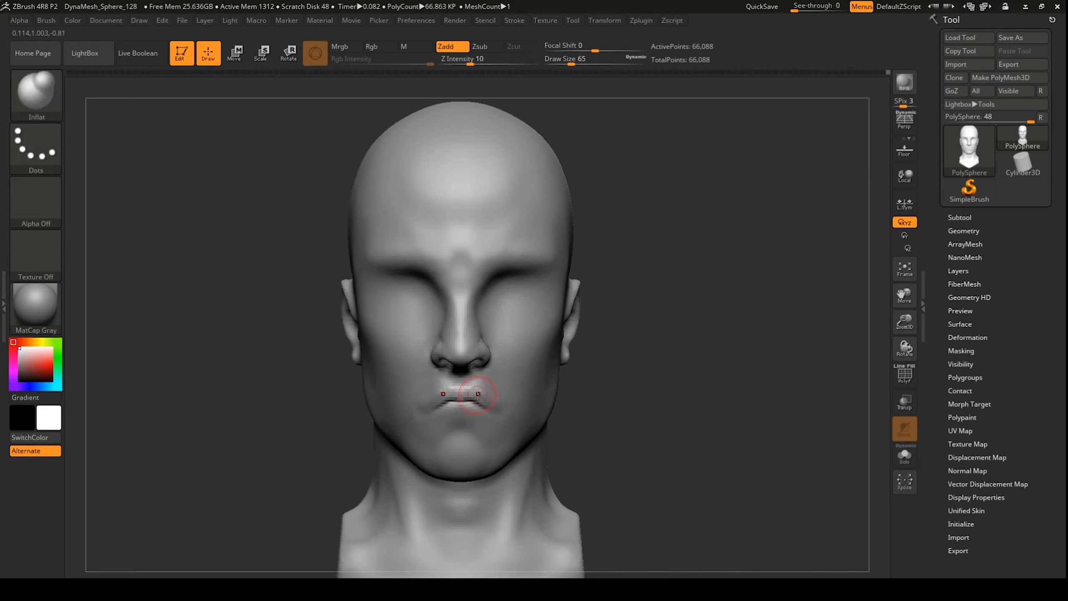
pyautogui.press('b')
pyautogui.press('h')
pyautogui.press('p')
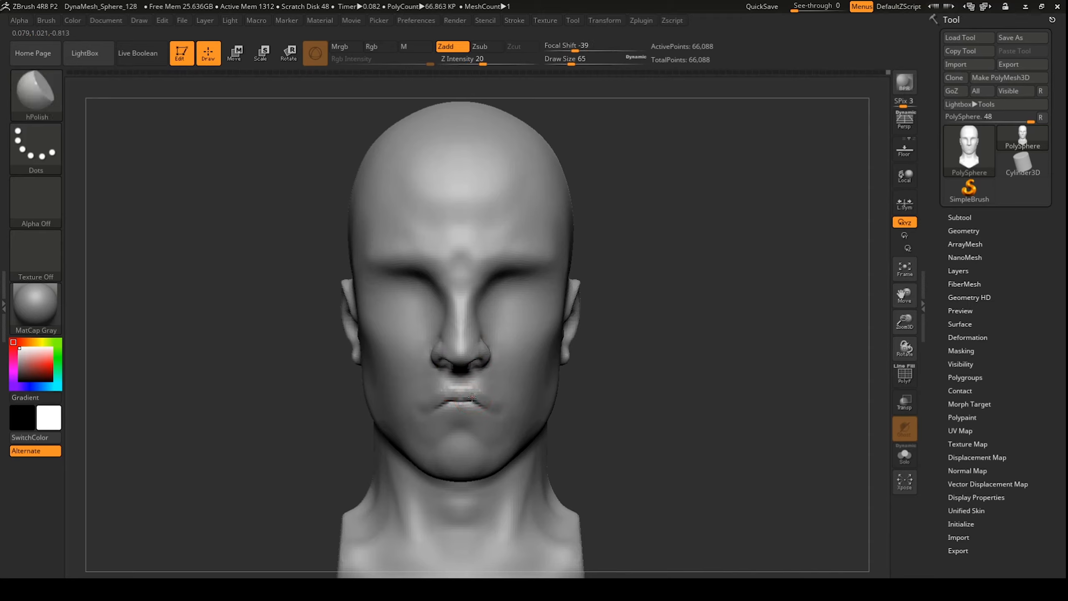
pyautogui.moveTo(470, 397); pyautogui.dragTo(486, 404)
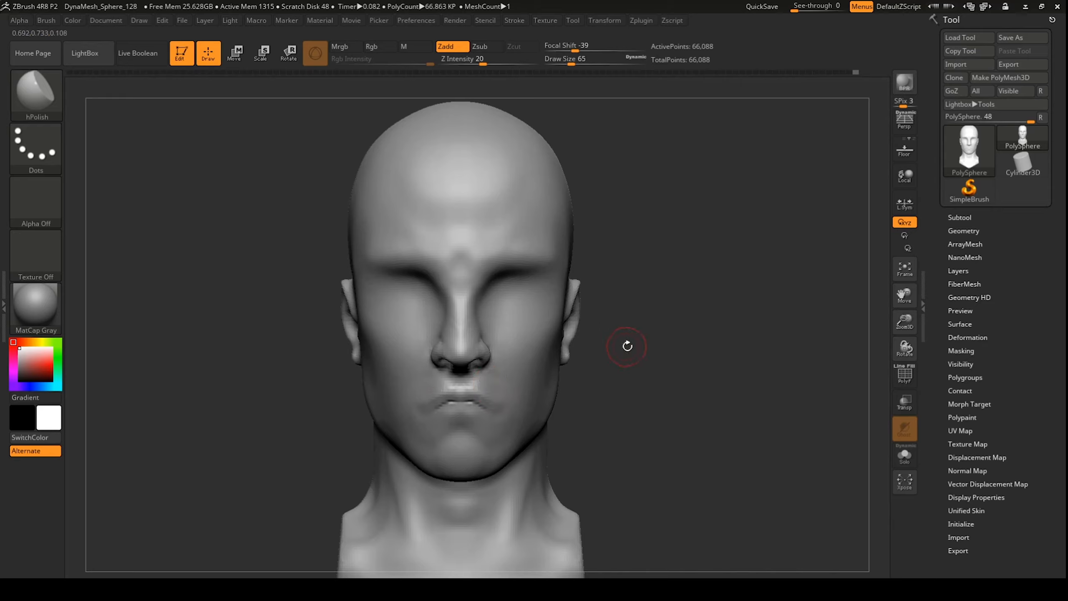
pyautogui.moveTo(625, 346); pyautogui.dragTo(601, 339)
pyautogui.press('shift')
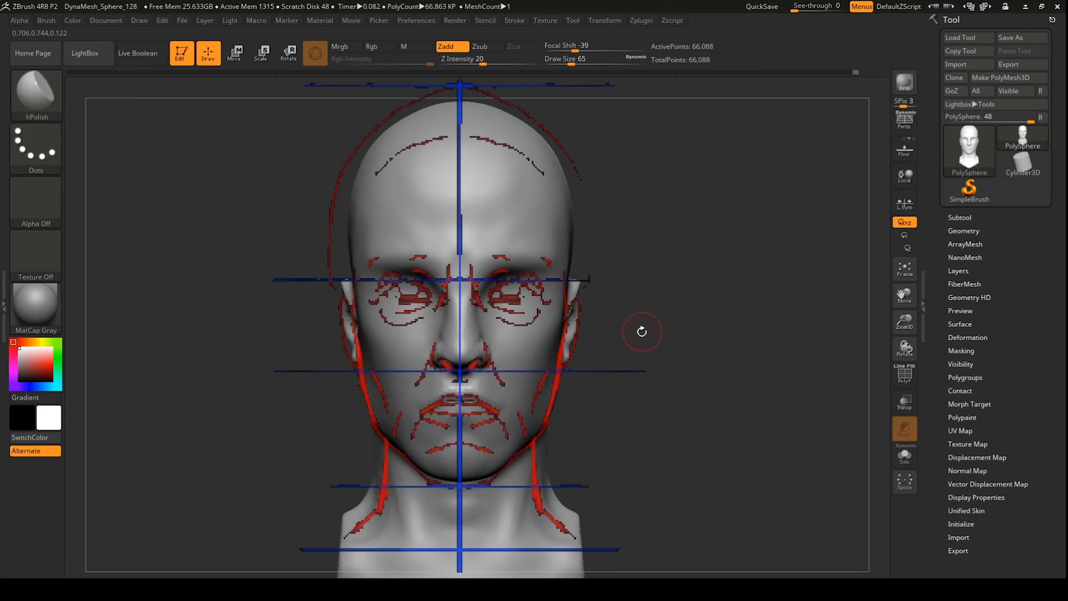
# Step: Hide the guide overlay and deepen the lip parting line and upper-lip crease with DamStandard
pyautogui.hotkey('shift', 'z')
pyautogui.moveTo(652, 346)
pyautogui.mouseDown()
pyautogui.moveTo(399, 358)
pyautogui.moveTo(494, 374)
pyautogui.mouseUp()
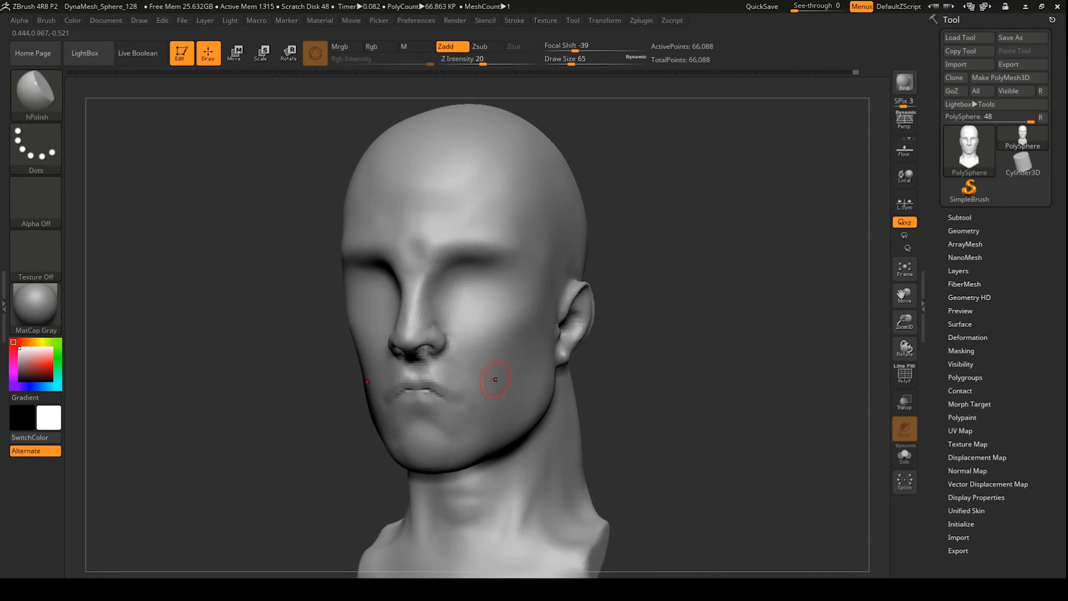
pyautogui.press('b')
pyautogui.press('d')
pyautogui.press('s')
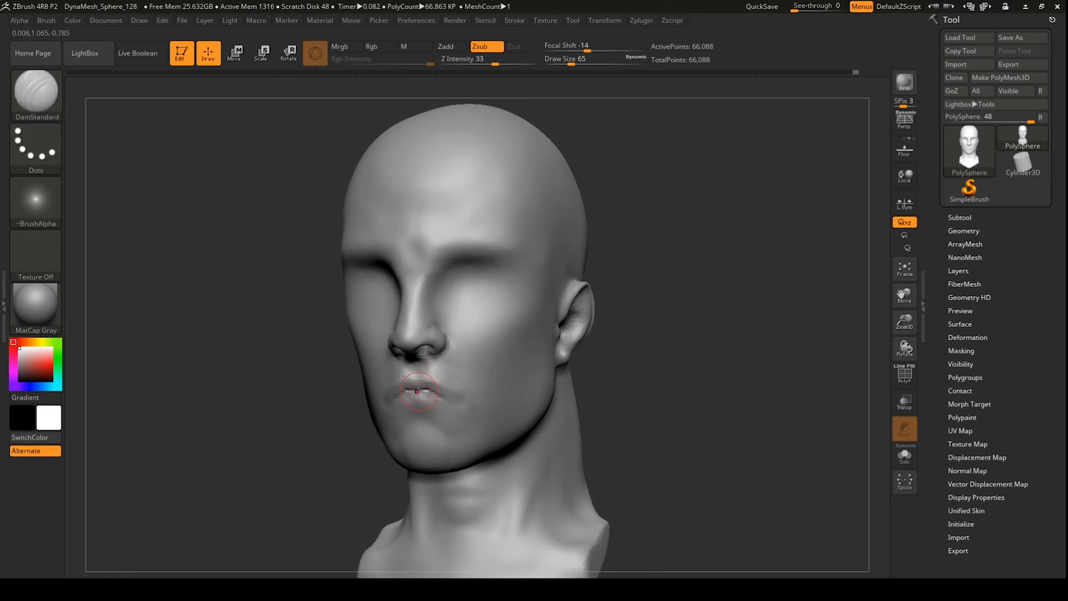
pyautogui.moveTo(417, 389); pyautogui.dragTo(467, 396)
pyautogui.moveTo(622, 325); pyautogui.dragTo(584, 323)
pyautogui.moveTo(445, 388)
pyautogui.mouseDown()
pyautogui.moveTo(476, 388)
pyautogui.moveTo(475, 411)
pyautogui.moveTo(490, 396)
pyautogui.moveTo(505, 401)
pyautogui.mouseUp()
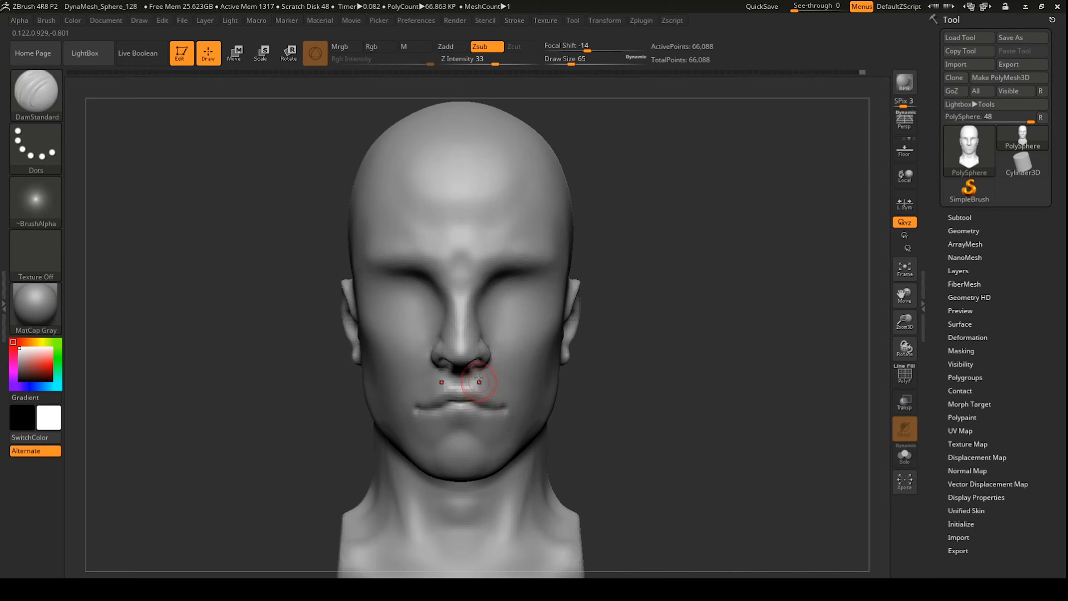
# Step: Build up the upper lip and fill out the lower lip with ClayBuildup, checking against the guide
pyautogui.press('b')
pyautogui.press('c')
pyautogui.press('b')
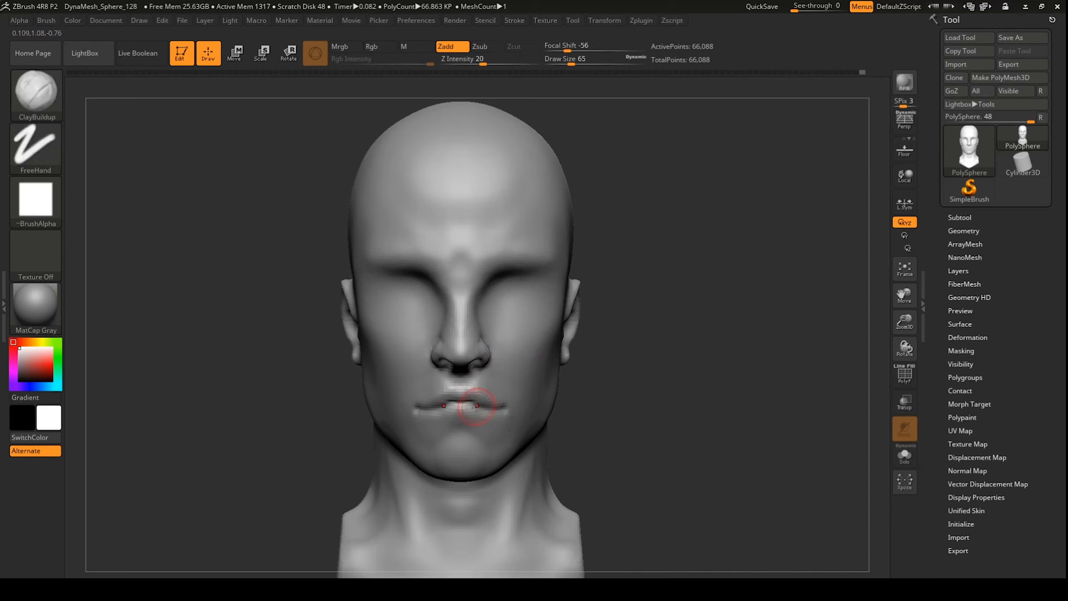
pyautogui.moveTo(468, 394); pyautogui.dragTo(475, 394)
pyautogui.moveTo(464, 412); pyautogui.dragTo(473, 412)
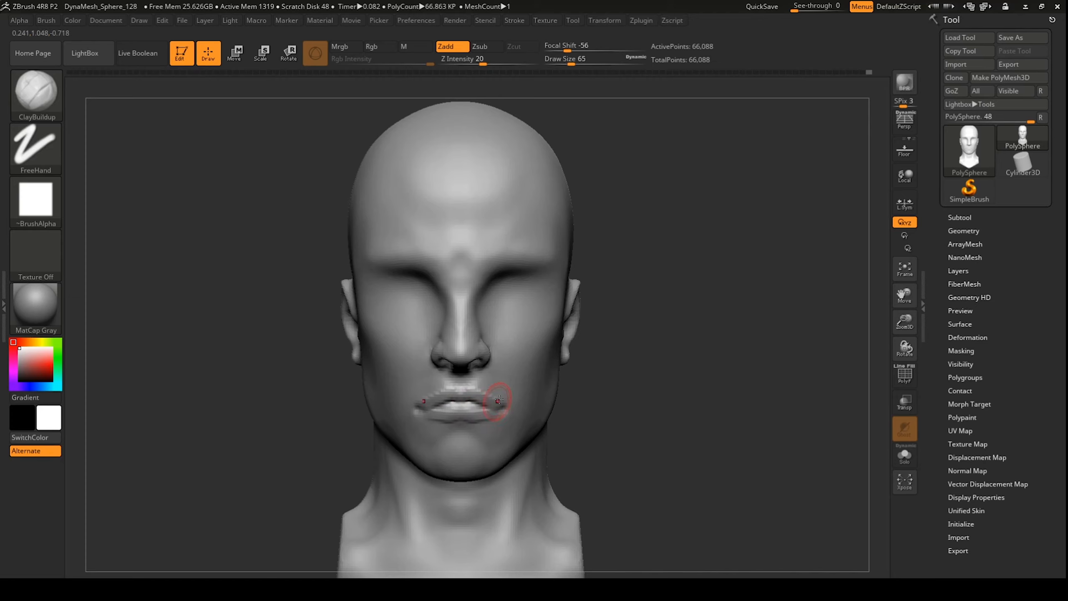
pyautogui.hotkey('shift', 'z')
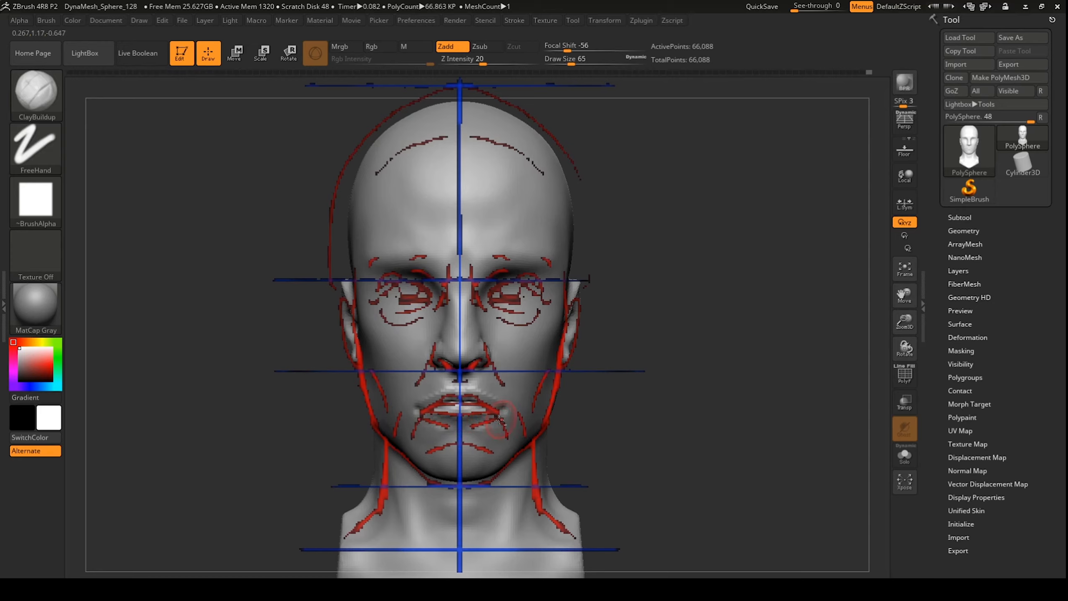
pyautogui.press('shift')
pyautogui.hotkey('shift', 'z')
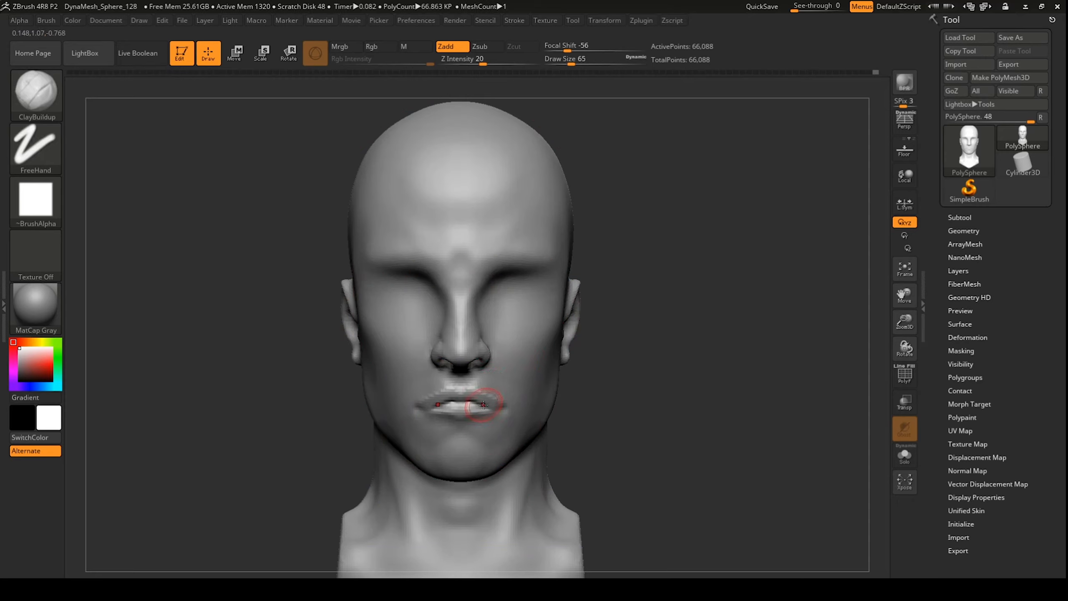
# Step: Remesh the head and carve small upper-lip corner creases with DamStandard at size 29, then smooth the lower-lip corner
pyautogui.press('b')
pyautogui.press('d')
pyautogui.press('s')
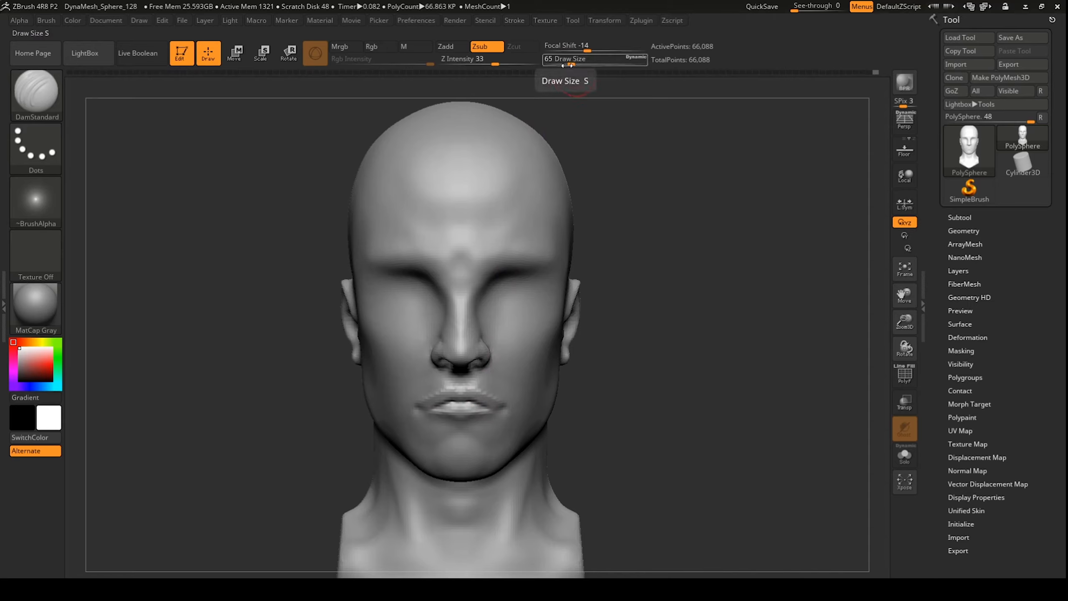
pyautogui.moveTo(572, 63); pyautogui.dragTo(563, 62)
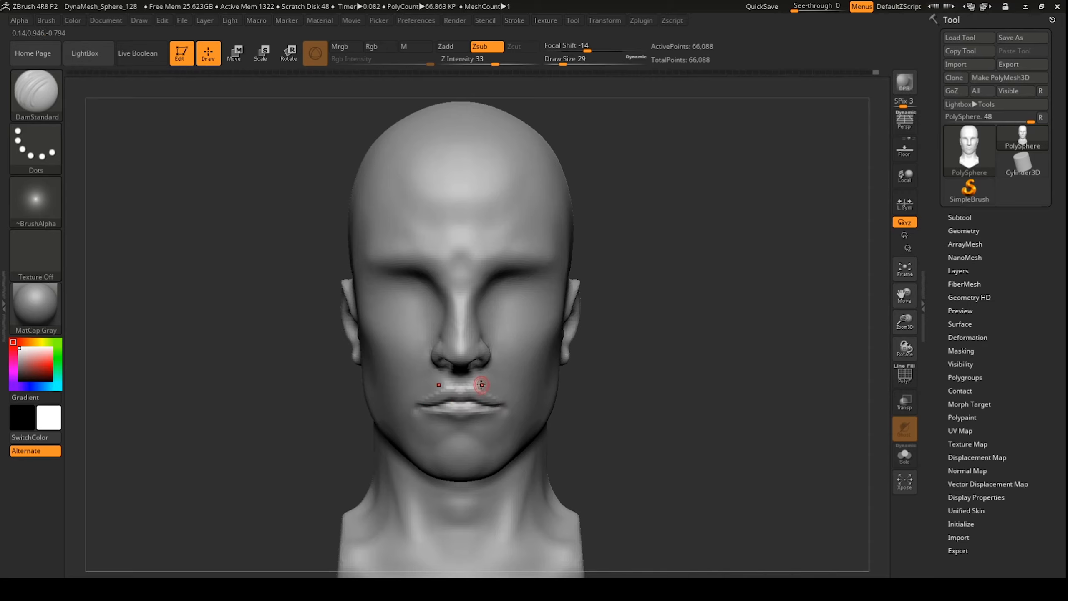
pyautogui.press('ctrl')
pyautogui.keyDown('ctrl'); pyautogui.moveTo(634, 373); pyautogui.dragTo(645, 433); pyautogui.keyUp('ctrl')
pyautogui.moveTo(490, 395); pyautogui.dragTo(492, 396)
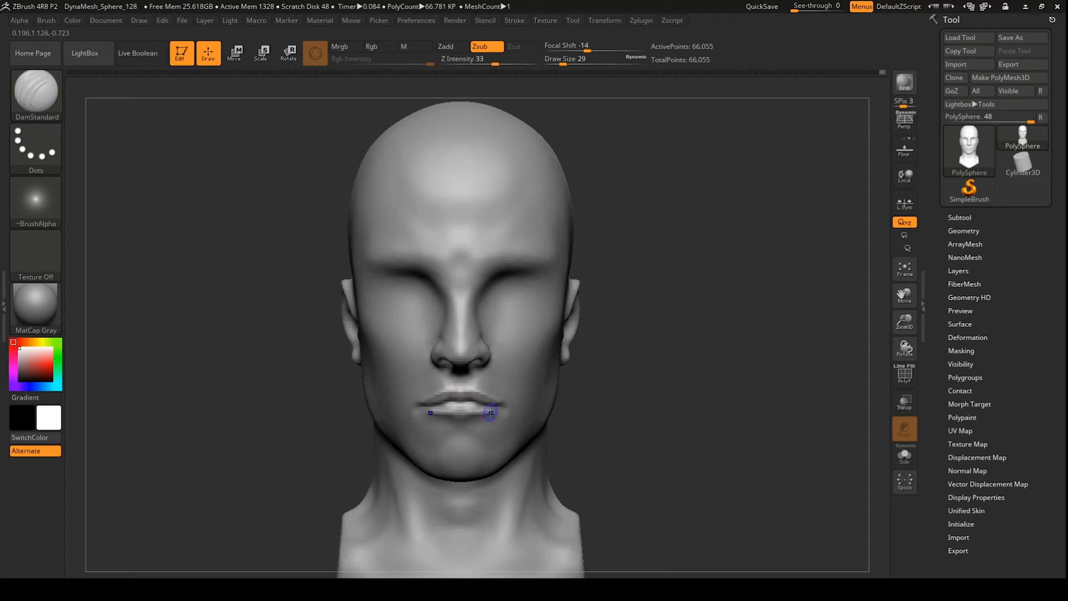
pyautogui.press('shift')
pyautogui.press('shift')
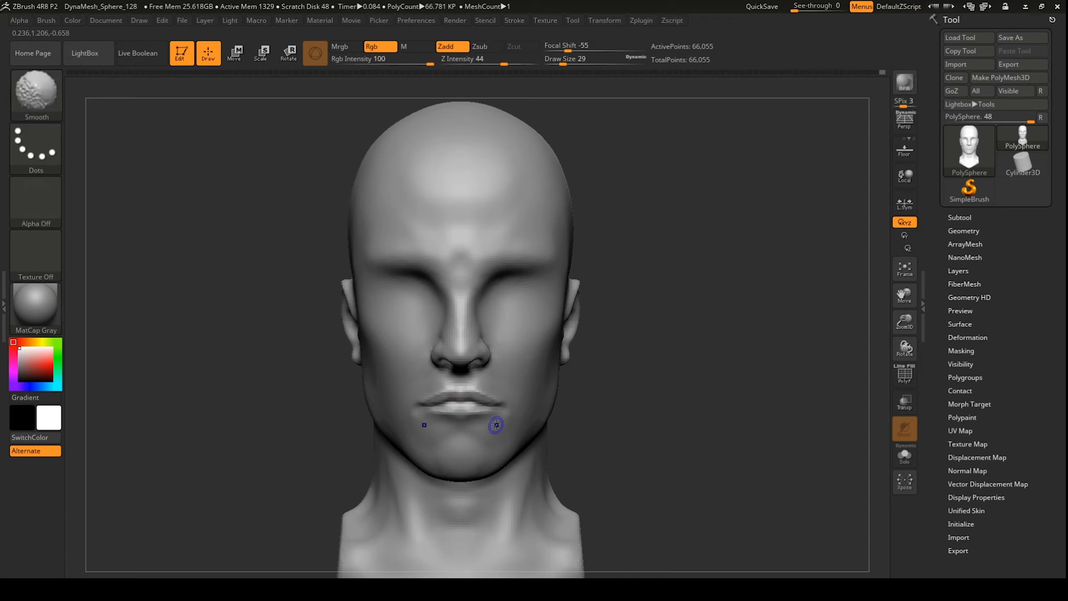
pyautogui.keyDown('shift'); pyautogui.moveTo(494, 424); pyautogui.dragTo(494, 423); pyautogui.keyUp('shift')
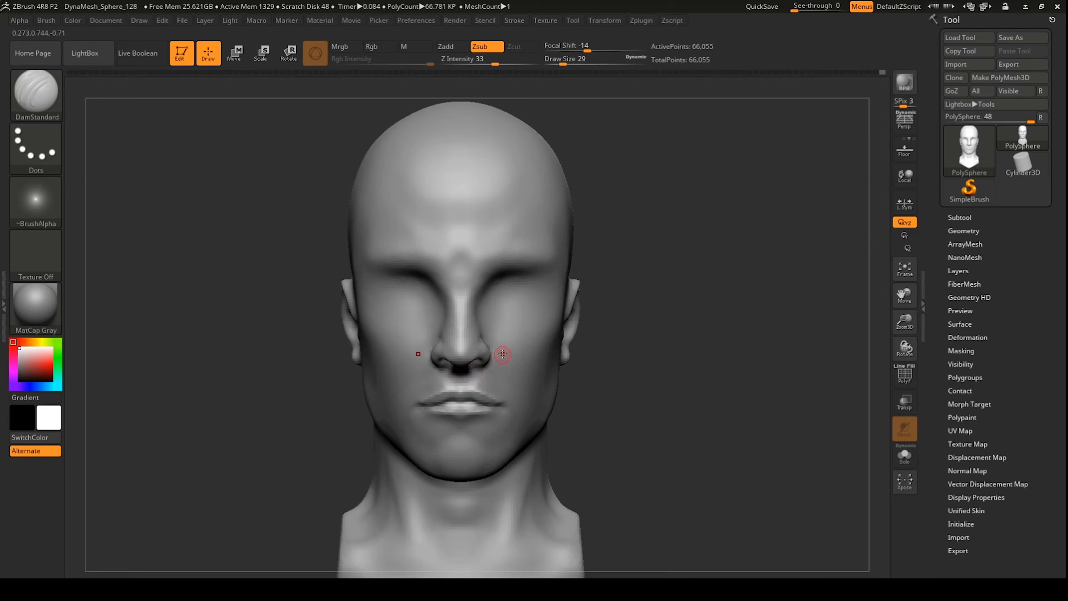
# Step: Pull both mouth corners slightly down with a resized Move brush, then smooth them
pyautogui.press('b')
pyautogui.press('m')
pyautogui.press('v')
pyautogui.moveTo(562, 62); pyautogui.dragTo(568, 62)
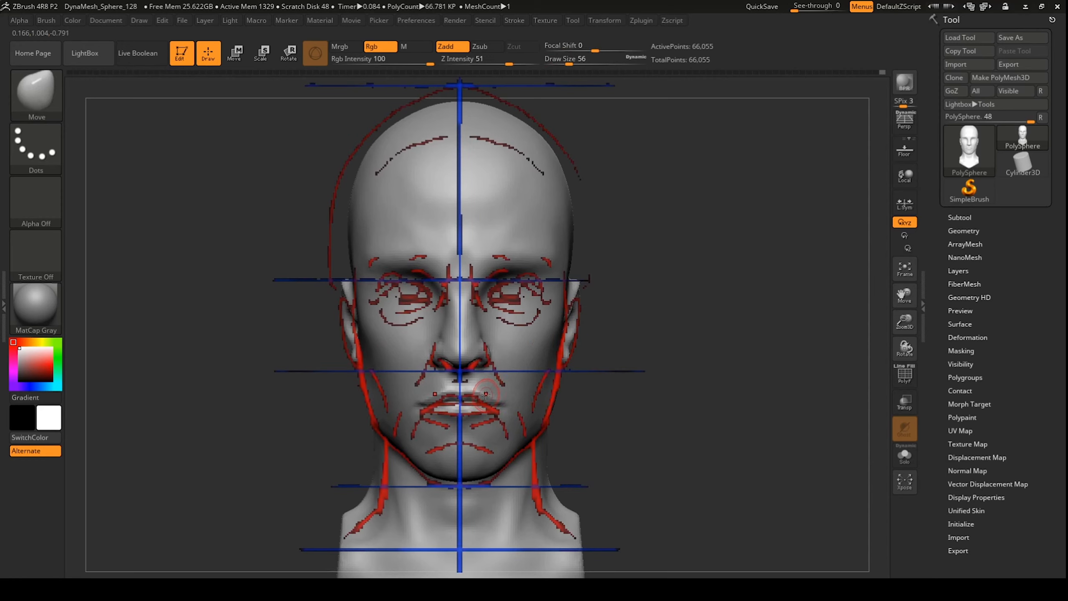
pyautogui.moveTo(504, 400); pyautogui.dragTo(502, 407)
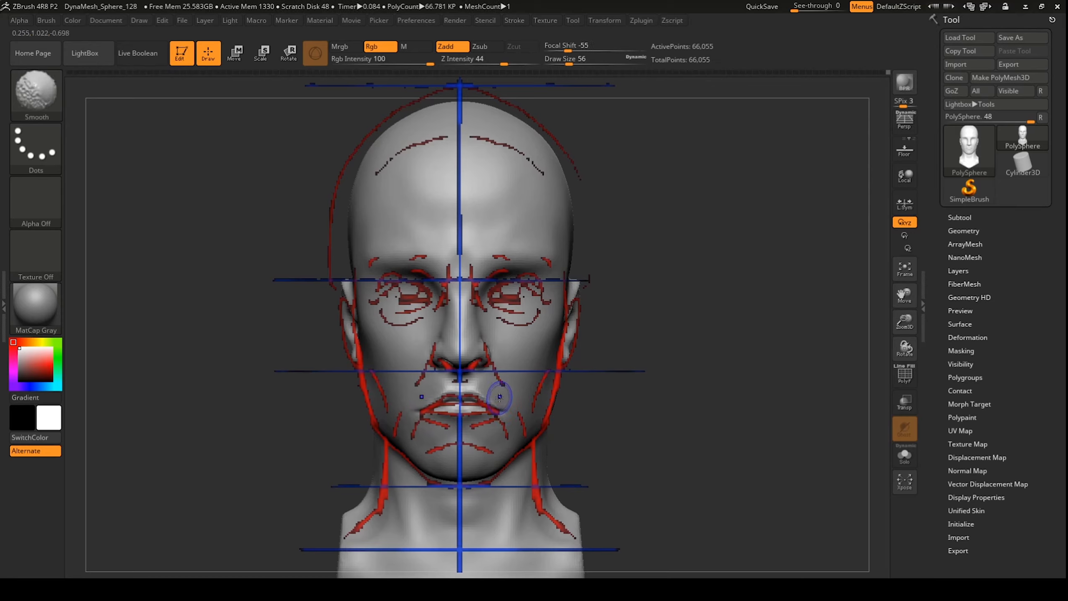
pyautogui.press('shift')
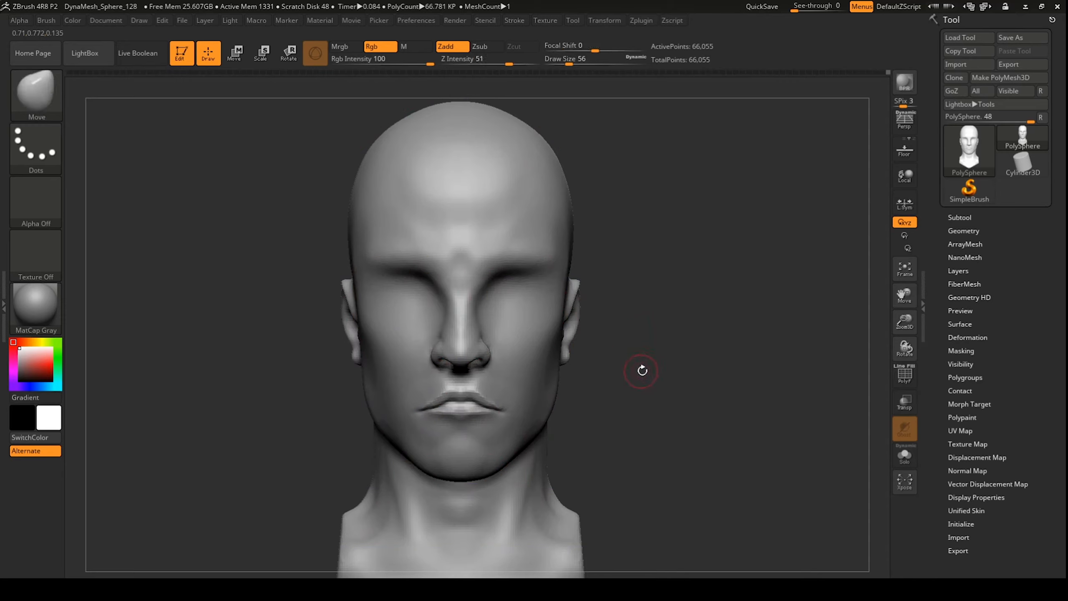
pyautogui.press('shift')
# Step: Add ClayBuildup below the lower lip, smooth it, and check the result from the side
pyautogui.press('b')
pyautogui.press('d')
pyautogui.press('s')
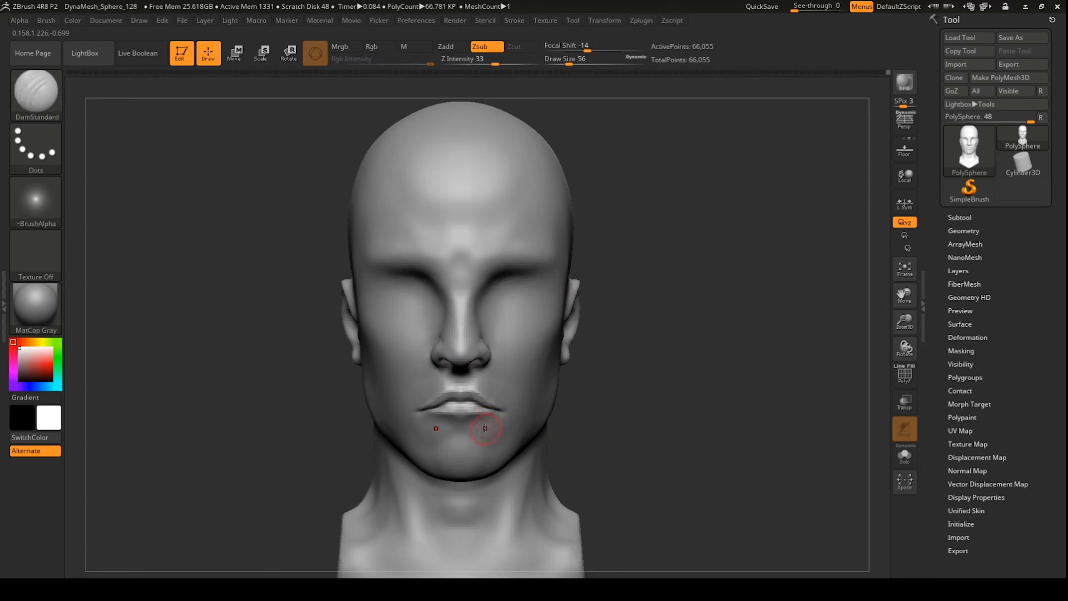
pyautogui.press('b')
pyautogui.press('i')
pyautogui.press('n')
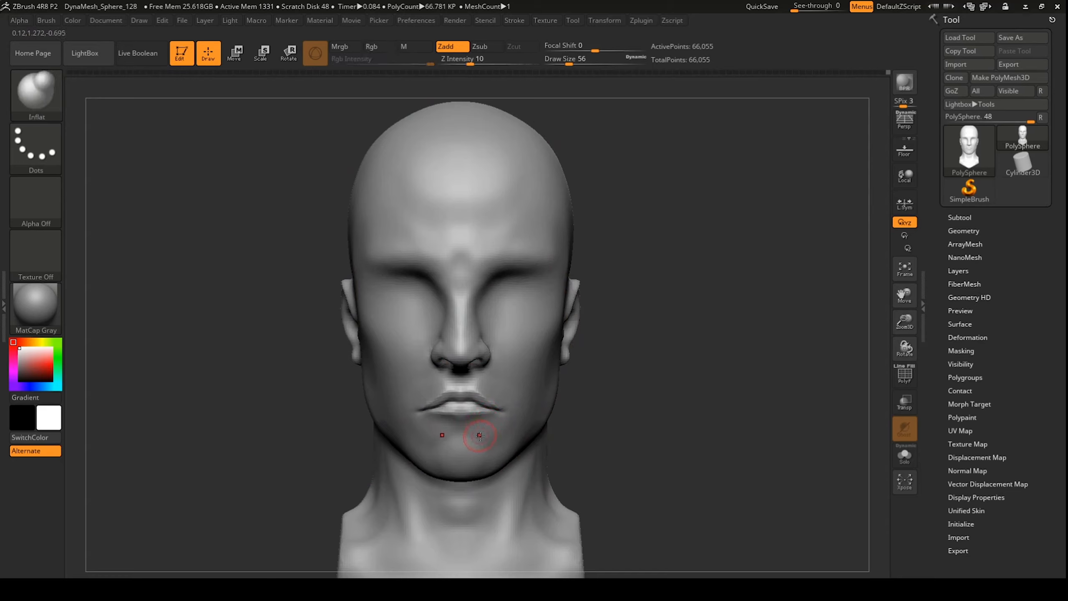
pyautogui.press('b')
pyautogui.press('c')
pyautogui.press('b')
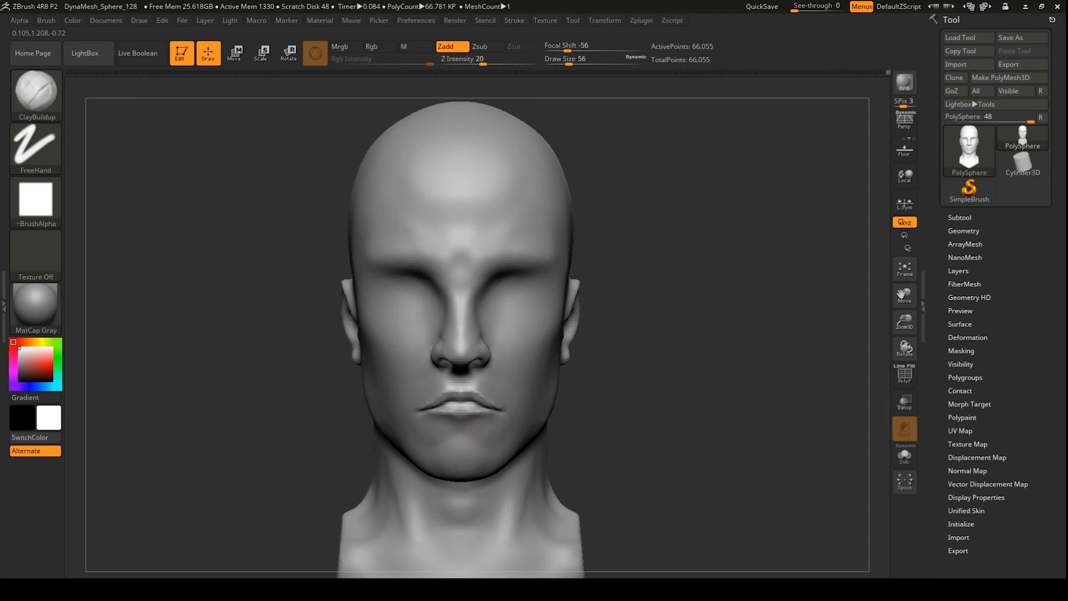
pyautogui.moveTo(475, 422)
pyautogui.mouseDown()
pyautogui.moveTo(501, 423)
pyautogui.moveTo(490, 426)
pyautogui.mouseUp()
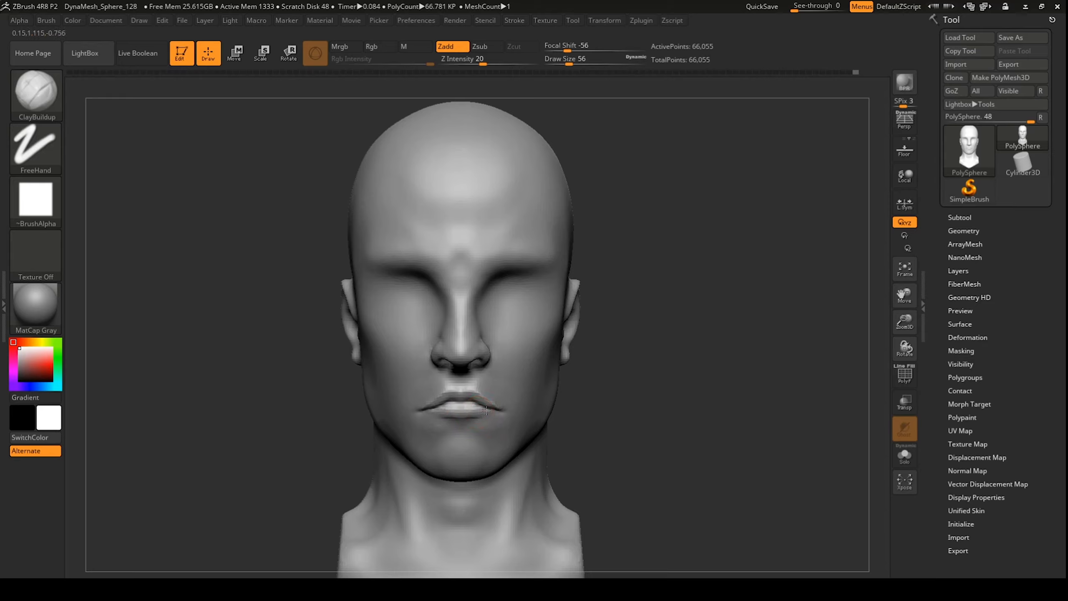
pyautogui.press('shift')
pyautogui.moveTo(629, 357)
pyautogui.mouseDown()
pyautogui.moveTo(483, 437)
pyautogui.moveTo(437, 479)
pyautogui.moveTo(410, 467)
pyautogui.moveTo(381, 381)
pyautogui.mouseUp()
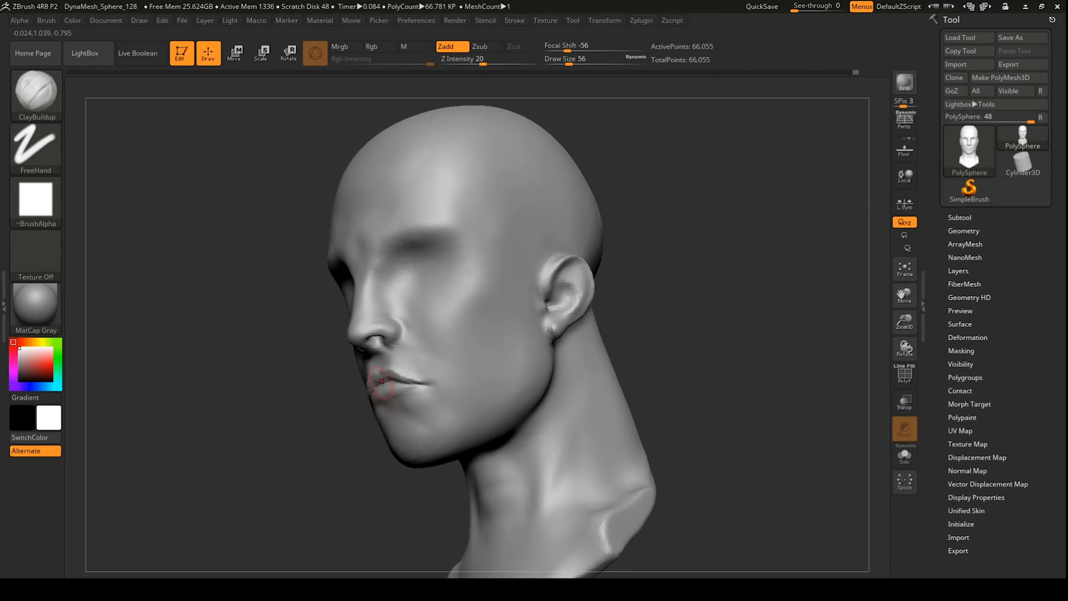
pyautogui.moveTo(341, 486); pyautogui.dragTo(370, 489)
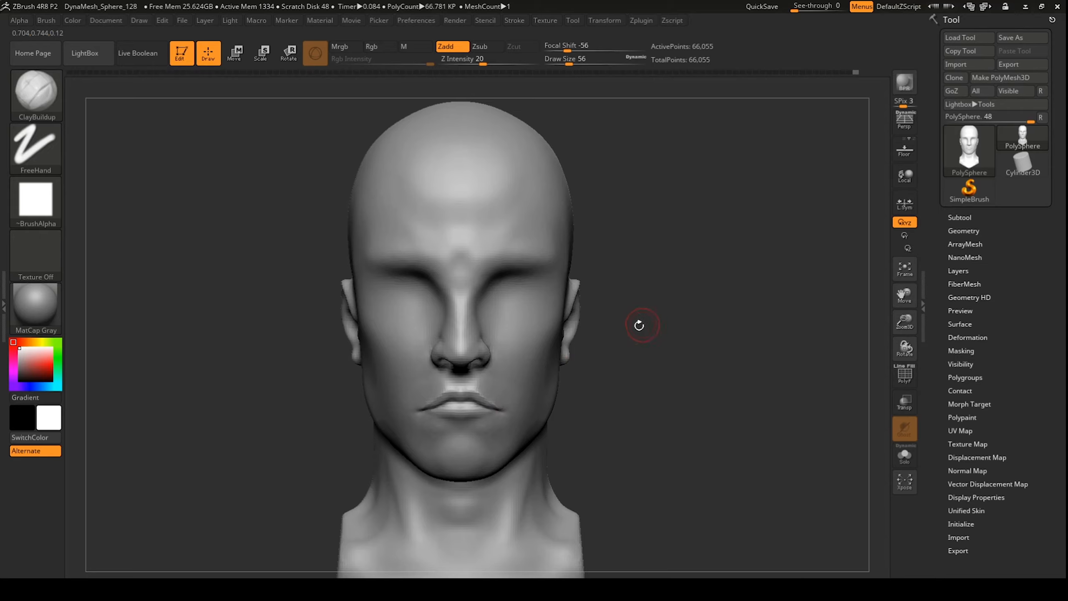
# Step: Try masking part of the lips from a side view, then undo the mask
pyautogui.press('ctrl')
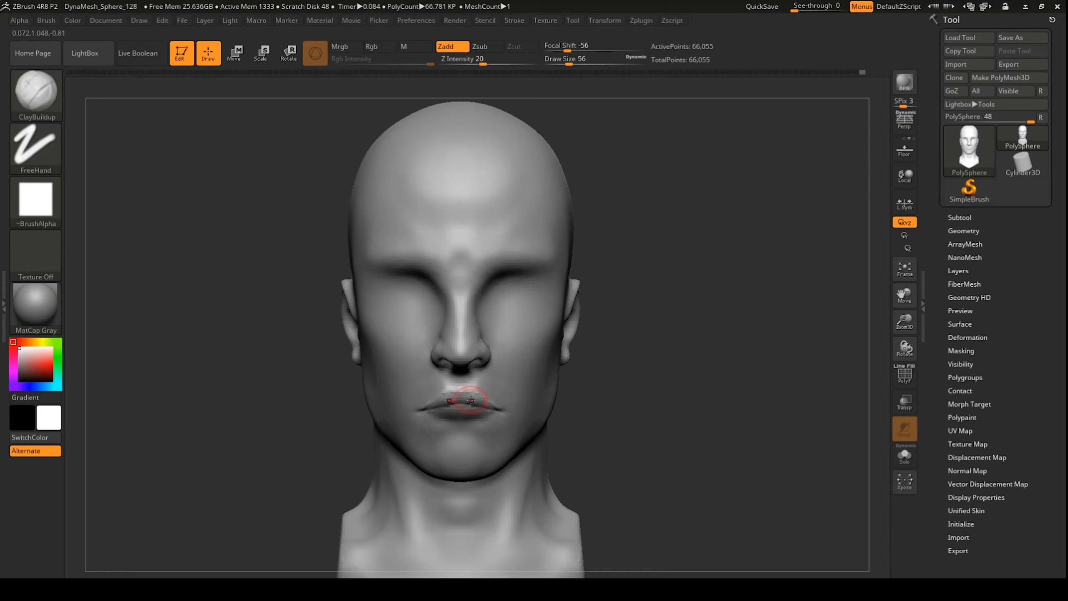
pyautogui.moveTo(639, 398)
pyautogui.mouseDown()
pyautogui.moveTo(610, 393)
pyautogui.moveTo(632, 381)
pyautogui.mouseUp()
pyautogui.press('ctrl')
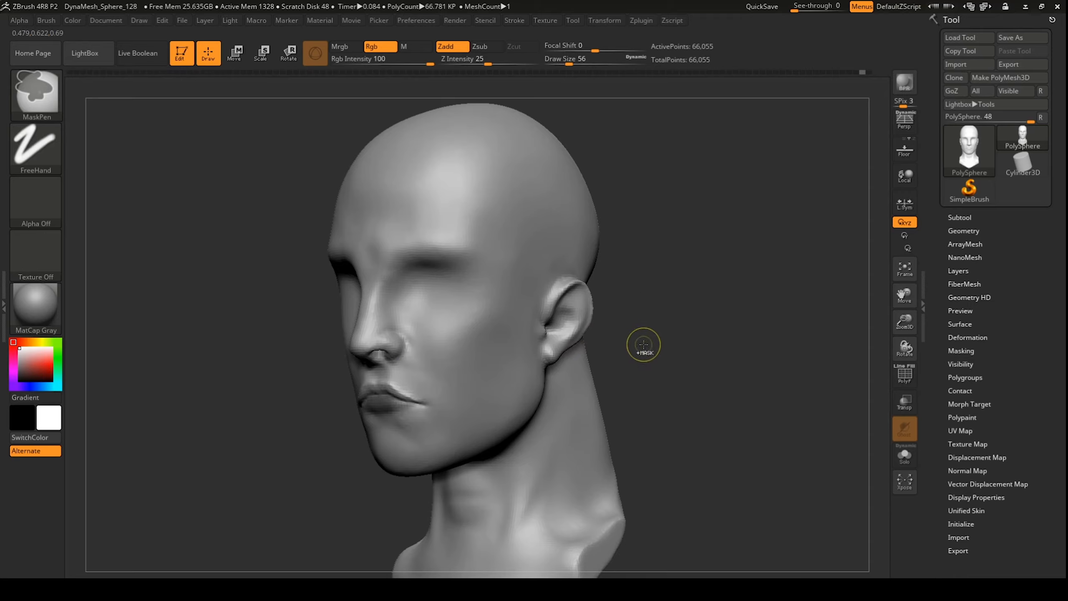
pyautogui.hotkey('ctrl', 'z')
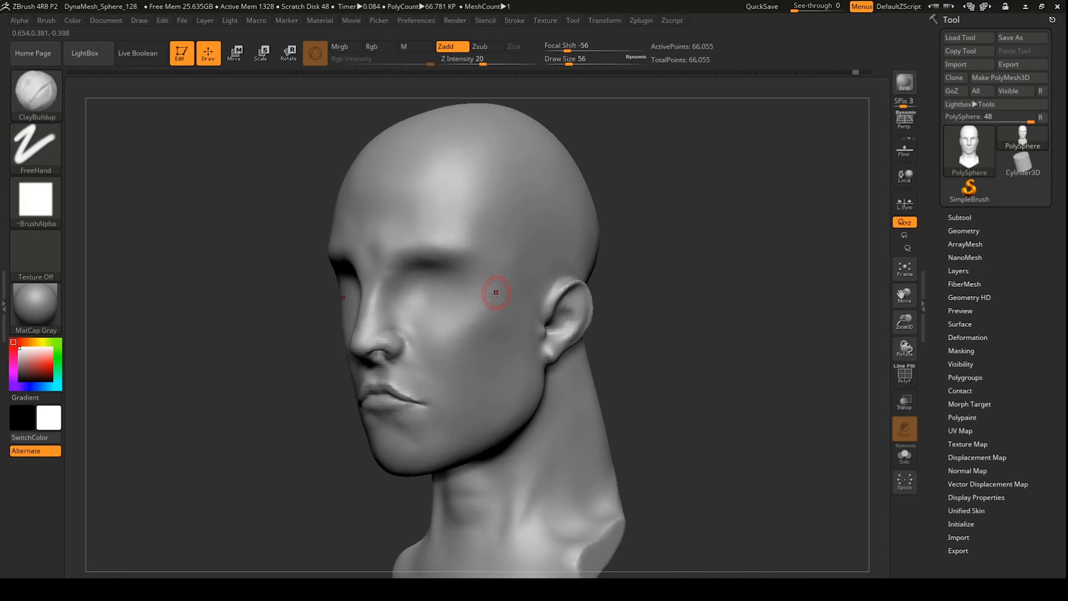
pyautogui.press('b')
pyautogui.press('i')
pyautogui.press('n')
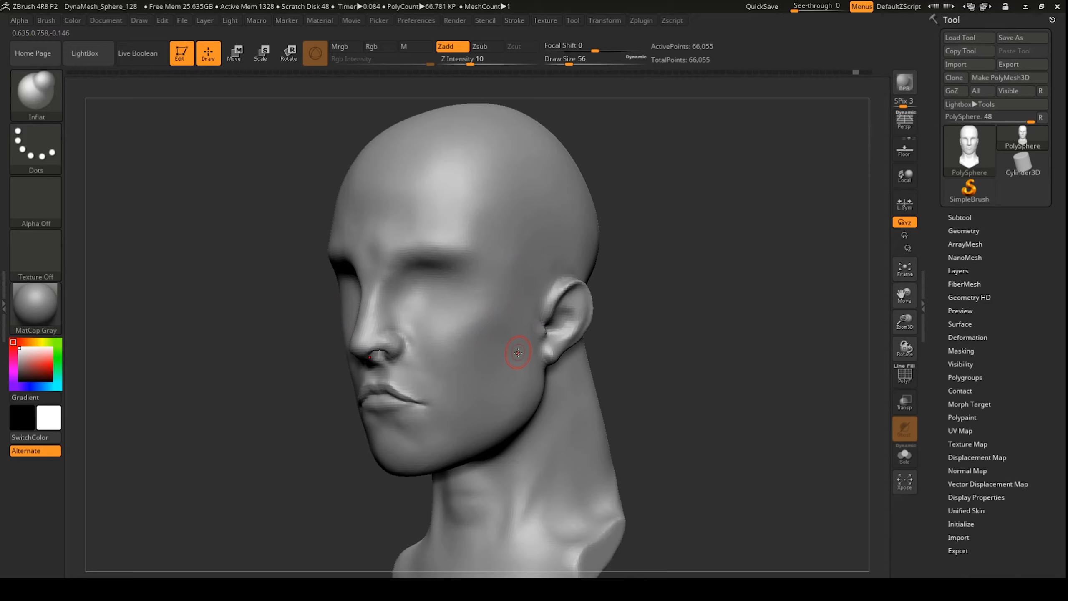
pyautogui.press('b')
pyautogui.press('c')
pyautogui.press('b')
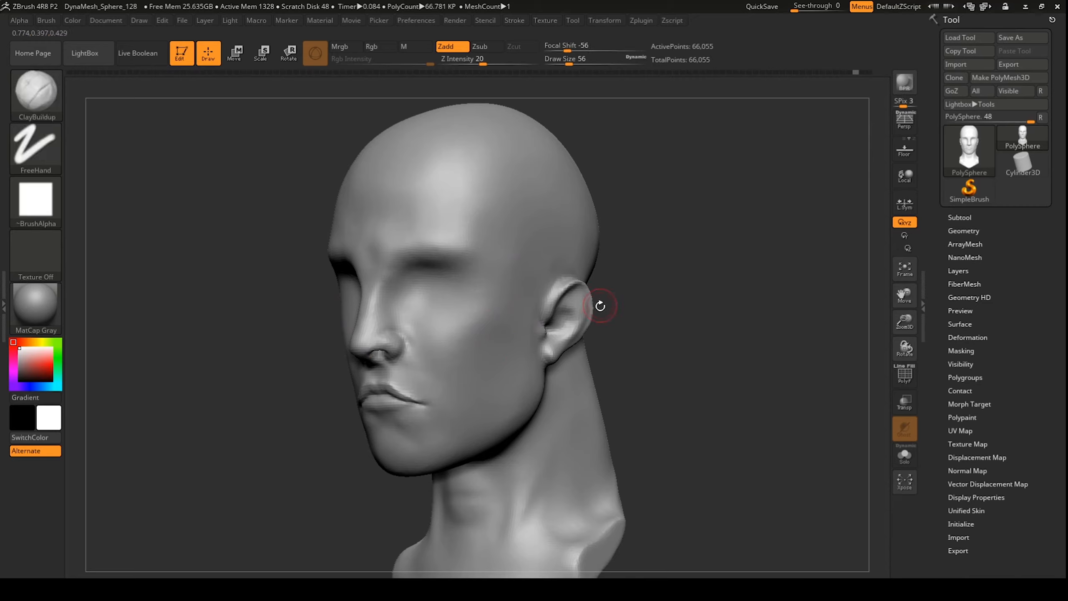
# Step: Flatten the upper lip edge with hPolish, accepting the warning that discards later undo history
pyautogui.press('b')
pyautogui.press('h')
pyautogui.press('p')
pyautogui.moveTo(722, 354); pyautogui.dragTo(727, 314)
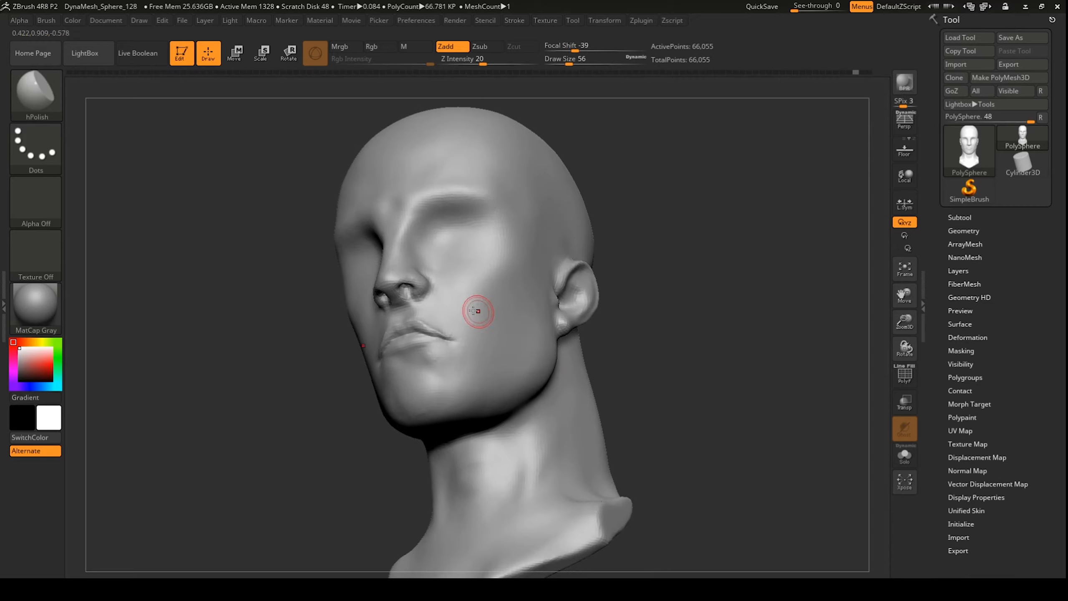
pyautogui.moveTo(432, 320); pyautogui.dragTo(418, 327)
pyautogui.click(418, 327)
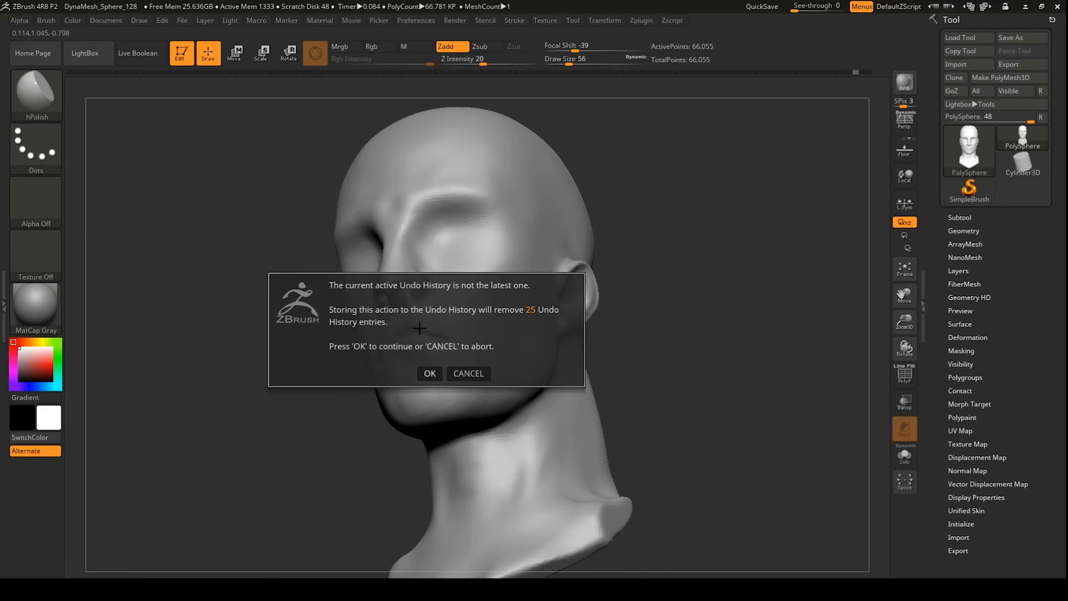
pyautogui.click(430, 373)
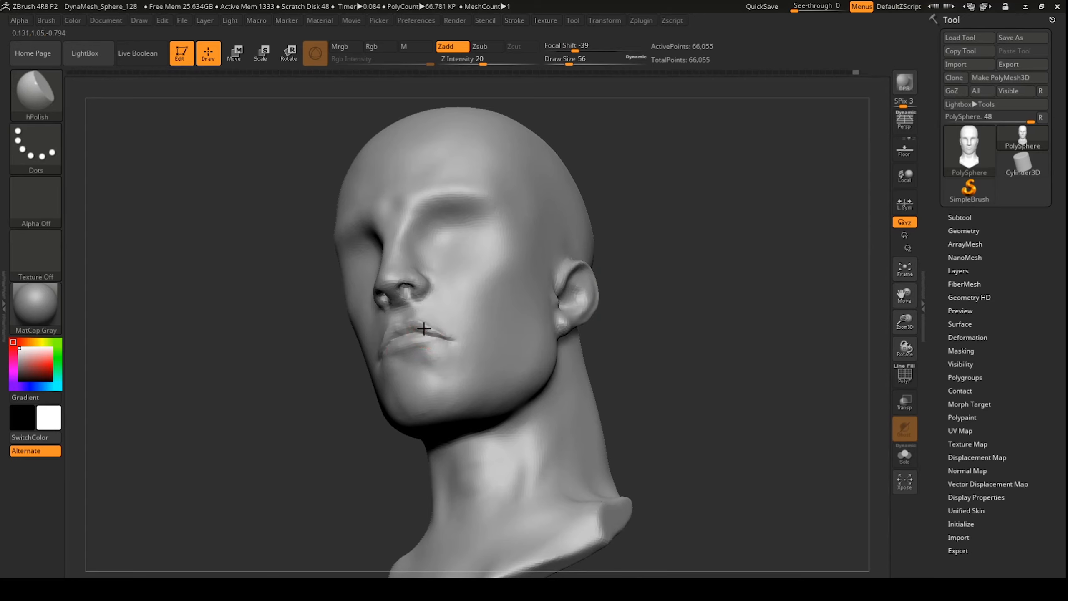
# Step: Polish the upper lip near the mouth corner and across the lips
pyautogui.moveTo(427, 329)
pyautogui.mouseDown()
pyautogui.moveTo(447, 339)
pyautogui.moveTo(427, 330)
pyautogui.mouseUp()
pyautogui.keyDown('shift'); pyautogui.moveTo(720, 277); pyautogui.dragTo(646, 334); pyautogui.keyUp('shift')
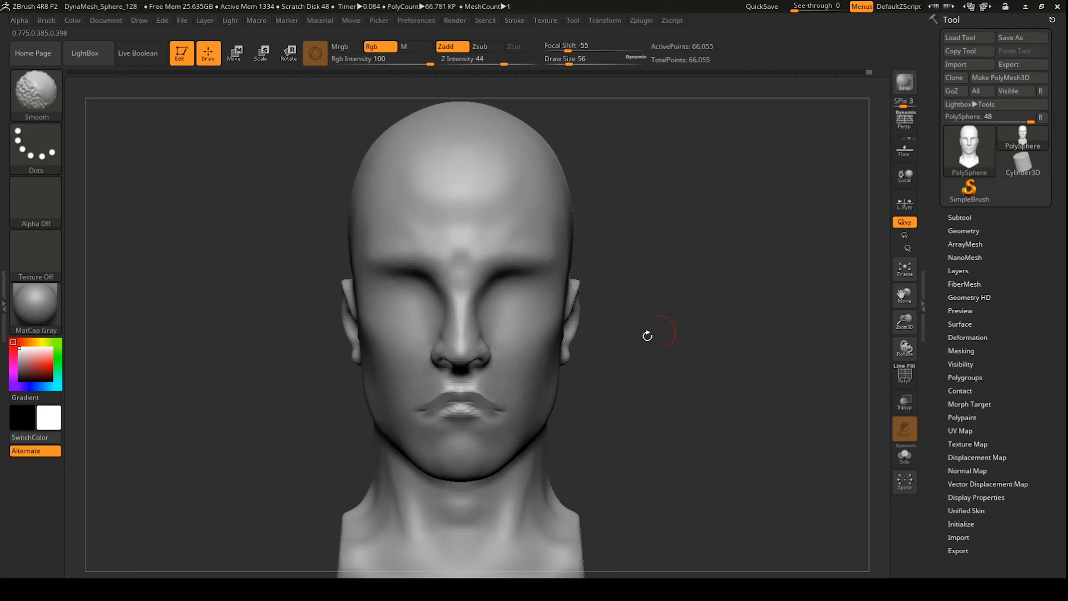
pyautogui.moveTo(475, 415); pyautogui.dragTo(460, 406)
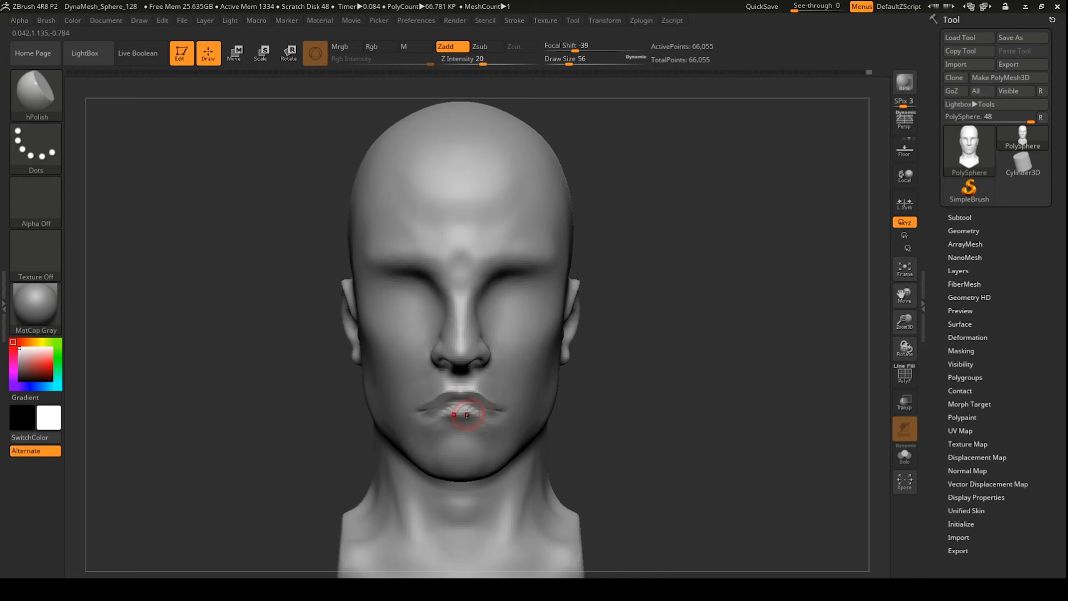
# Step: Carve and soften a crease under the lower lip with DamStandard, undoing the unwanted strokes
pyautogui.press('b')
pyautogui.press('d')
pyautogui.press('s')
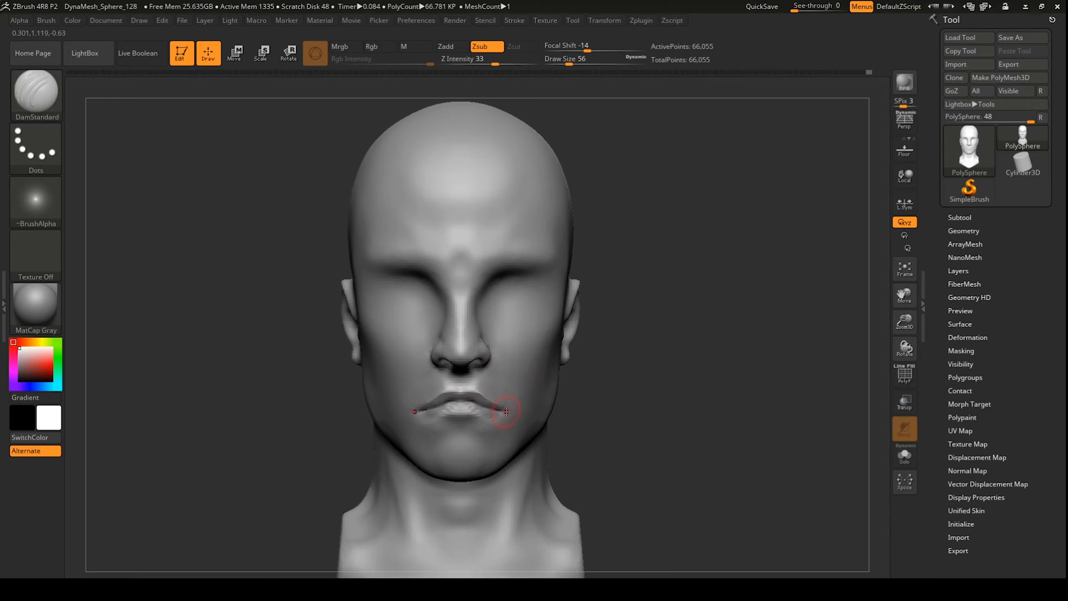
pyautogui.moveTo(687, 267)
pyautogui.mouseDown()
pyautogui.moveTo(628, 269)
pyautogui.moveTo(676, 268)
pyautogui.mouseUp()
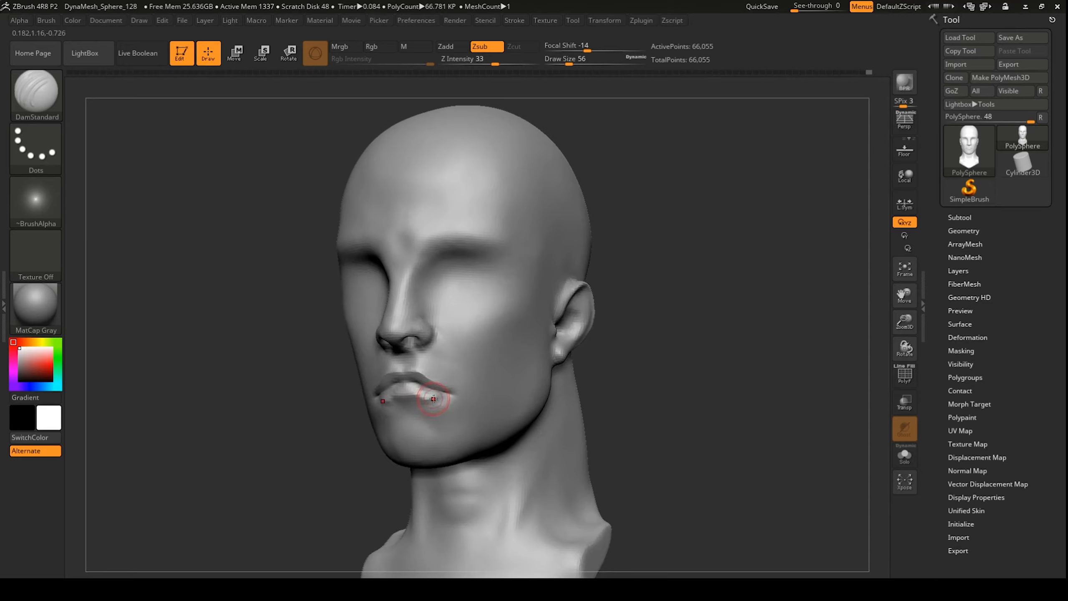
pyautogui.hotkey('ctrl', 'z')
pyautogui.moveTo(423, 400); pyautogui.dragTo(440, 395)
pyautogui.hotkey('ctrl', 'z')
pyautogui.moveTo(655, 257); pyautogui.dragTo(670, 252)
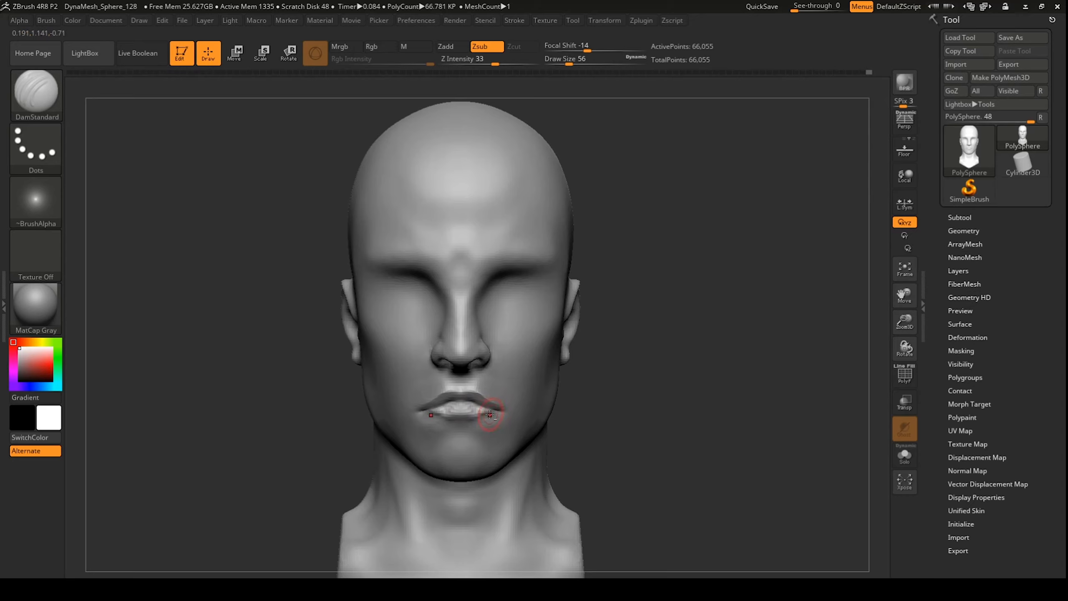
pyautogui.press('shift')
pyautogui.hotkey('ctrl', 'z')
pyautogui.moveTo(476, 419)
pyautogui.mouseDown()
pyautogui.moveTo(457, 421)
pyautogui.moveTo(490, 407)
pyautogui.mouseUp()
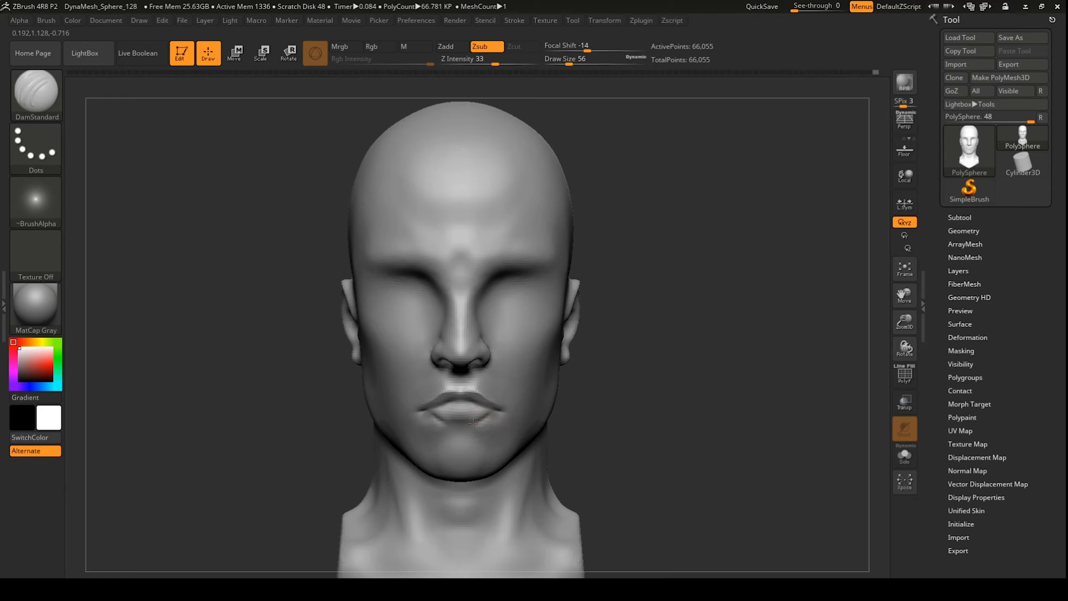
pyautogui.moveTo(461, 424)
pyautogui.mouseDown()
pyautogui.moveTo(489, 416)
pyautogui.moveTo(480, 421)
pyautogui.mouseUp()
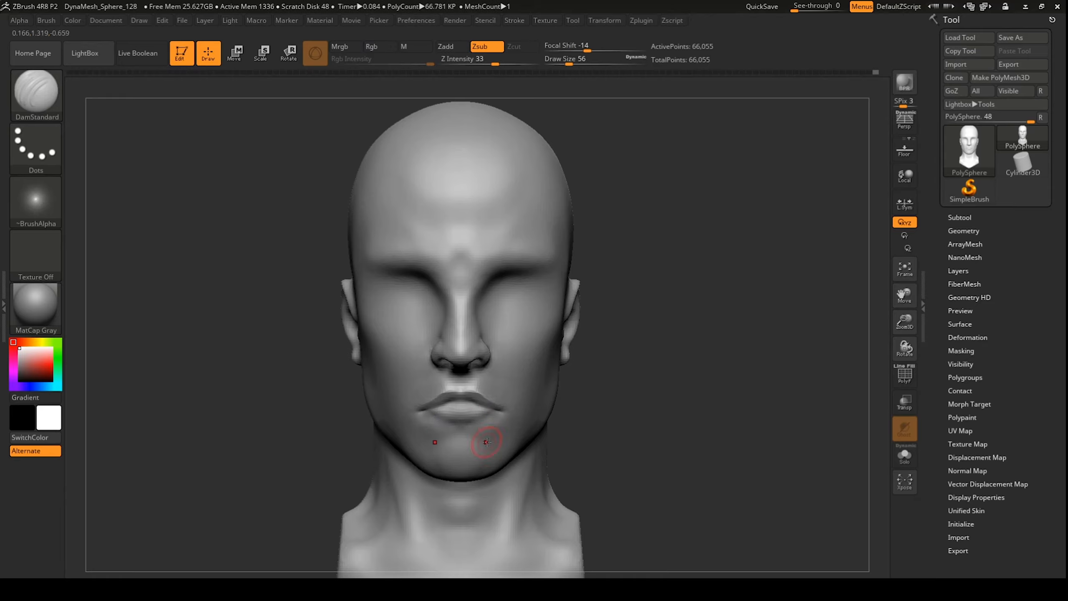
# Step: Compare the mouth against the facial guide overlay, then orbit the head to check it
pyautogui.hotkey('shift', 'z')
pyautogui.keyDown('alt'); pyautogui.moveTo(653, 284); pyautogui.dragTo(637, 252); pyautogui.keyUp('alt')
pyautogui.hotkey('shift', 'z')
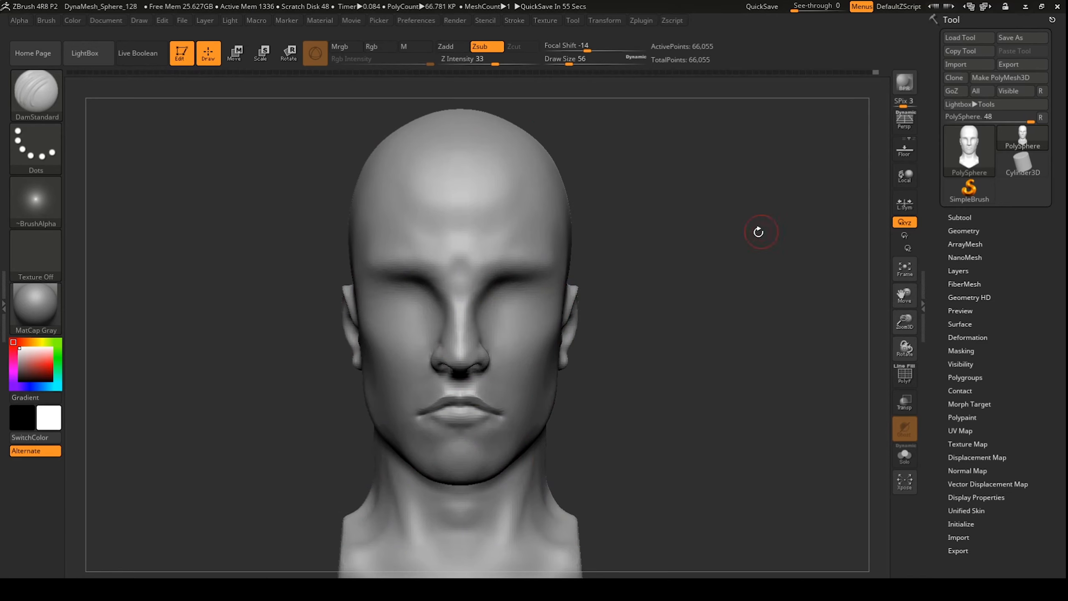
pyautogui.moveTo(757, 232)
pyautogui.mouseDown()
pyautogui.moveTo(625, 329)
pyautogui.moveTo(650, 316)
pyautogui.moveTo(664, 253)
pyautogui.moveTo(554, 273)
pyautogui.mouseUp()
# Step: Nudge the nose bridge with Move, then polish the side of the neck with hPolish
pyautogui.press('b')
pyautogui.press('m')
pyautogui.press('v')
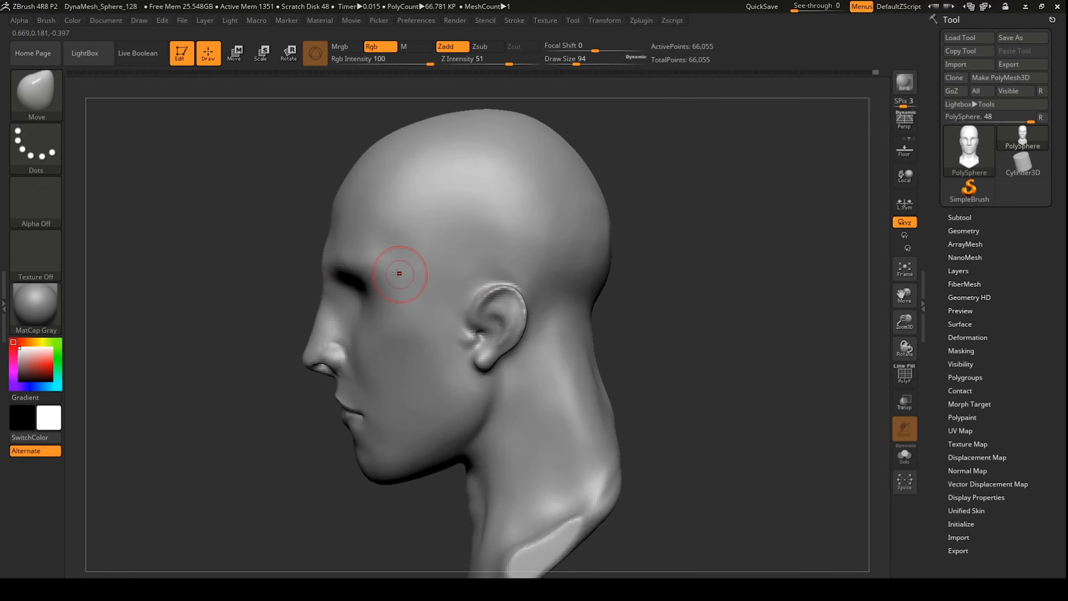
pyautogui.moveTo(320, 298); pyautogui.dragTo(328, 302)
pyautogui.moveTo(285, 341)
pyautogui.mouseDown()
pyautogui.moveTo(672, 317)
pyautogui.moveTo(605, 311)
pyautogui.mouseUp()
pyautogui.press('b')
pyautogui.press('h')
pyautogui.press('p')
pyautogui.moveTo(576, 64); pyautogui.dragTo(582, 64)
pyautogui.moveTo(576, 311); pyautogui.dragTo(578, 421)
pyautogui.moveTo(682, 362)
pyautogui.mouseDown()
pyautogui.moveTo(522, 371)
pyautogui.moveTo(510, 437)
pyautogui.mouseUp()
pyautogui.moveTo(631, 370)
pyautogui.mouseDown()
pyautogui.moveTo(681, 358)
pyautogui.moveTo(662, 328)
pyautogui.mouseUp()
# Step: With Move and the guide overlay, push in the back of the skull and adjust the nose base, cheek and ears
pyautogui.press('b')
pyautogui.press('m')
pyautogui.press('v')
pyautogui.moveTo(582, 64); pyautogui.dragTo(591, 63)
pyautogui.hotkey('shift', 'z')
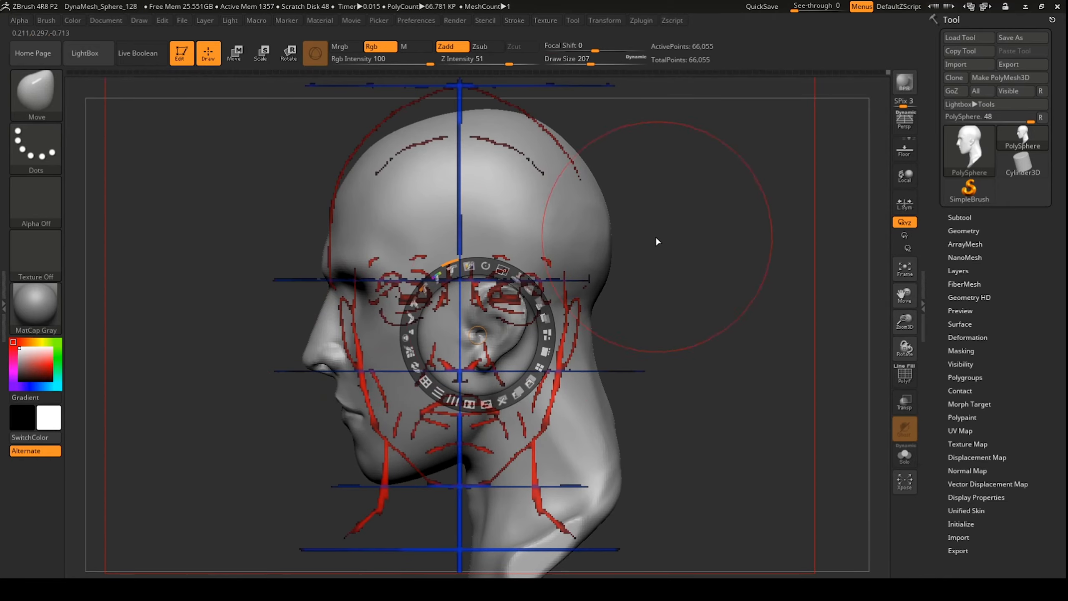
pyautogui.press('z')
pyautogui.moveTo(557, 132); pyautogui.dragTo(547, 139)
pyautogui.press('space')
pyautogui.moveTo(497, 227); pyautogui.dragTo(483, 227)
pyautogui.moveTo(331, 370); pyautogui.dragTo(332, 366)
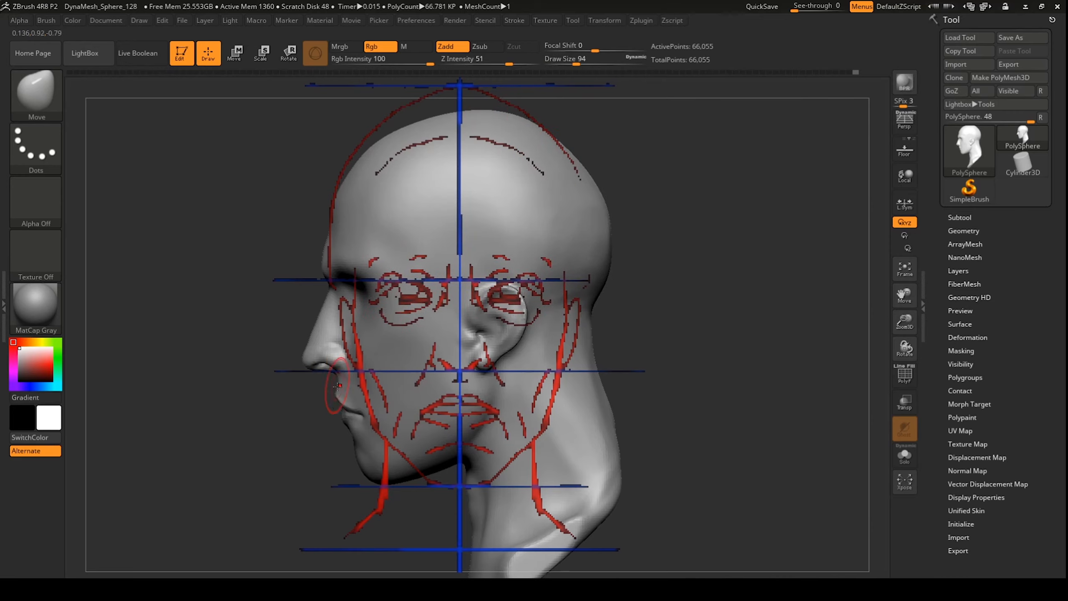
pyautogui.keyDown('shift'); pyautogui.moveTo(630, 378); pyautogui.dragTo(740, 379); pyautogui.keyUp('shift')
pyautogui.moveTo(562, 336); pyautogui.dragTo(559, 333)
pyautogui.moveTo(576, 64); pyautogui.dragTo(582, 64)
pyautogui.moveTo(573, 295); pyautogui.dragTo(575, 290)
pyautogui.moveTo(634, 199); pyautogui.dragTo(706, 202)
pyautogui.keyDown('shift'); pyautogui.moveTo(706, 202); pyautogui.dragTo(635, 199); pyautogui.keyUp('shift')
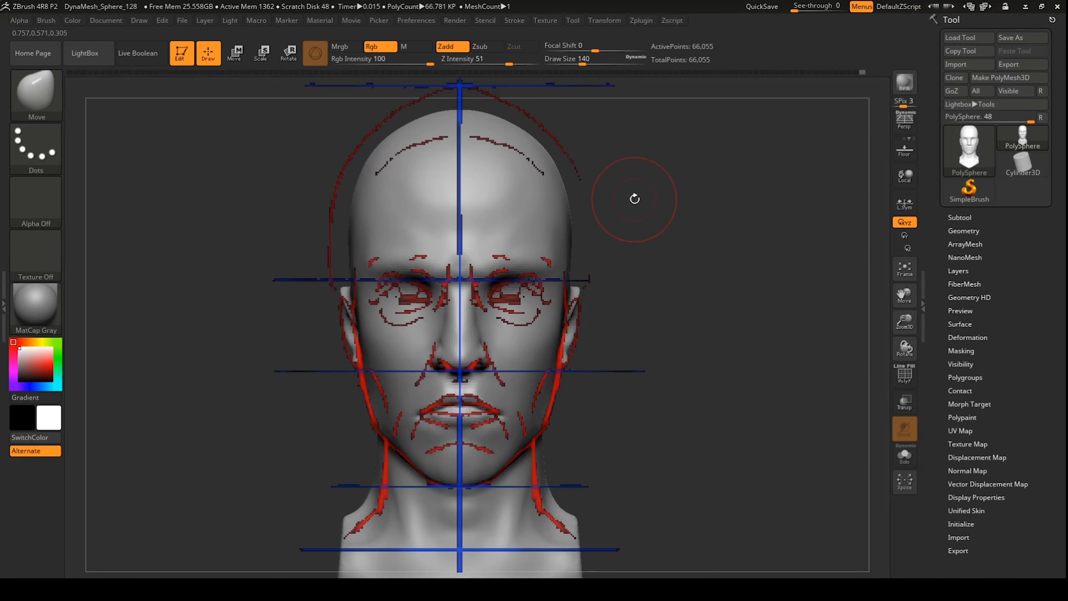
pyautogui.hotkey('shift', 'z')
# Step: Build up the inner eye sockets with ClayBuildup, then nudge the jawline, ears and temple with Move
pyautogui.press('b')
pyautogui.press('c')
pyautogui.press('b')
pyautogui.moveTo(481, 314)
pyautogui.mouseDown()
pyautogui.moveTo(499, 294)
pyautogui.moveTo(484, 311)
pyautogui.mouseUp()
pyautogui.moveTo(740, 235)
pyautogui.keyDown('shift'); pyautogui.mouseDown()
pyautogui.moveTo(649, 235)
pyautogui.moveTo(744, 227)
pyautogui.mouseUp(); pyautogui.keyUp('shift')
pyautogui.moveTo(578, 64); pyautogui.dragTo(588, 64)
pyautogui.keyDown('shift'); pyautogui.moveTo(622, 370); pyautogui.dragTo(655, 370); pyautogui.keyUp('shift')
# Step: Build up and smooth the chin, nudge the jawline, and reshape the back of the skull
pyautogui.press('b')
pyautogui.press('m')
pyautogui.press('v')
pyautogui.moveTo(546, 424); pyautogui.dragTo(543, 420)
pyautogui.moveTo(647, 372)
pyautogui.mouseDown()
pyautogui.moveTo(612, 372)
pyautogui.moveTo(648, 372)
pyautogui.mouseUp()
pyautogui.moveTo(574, 297); pyautogui.dragTo(570, 296)
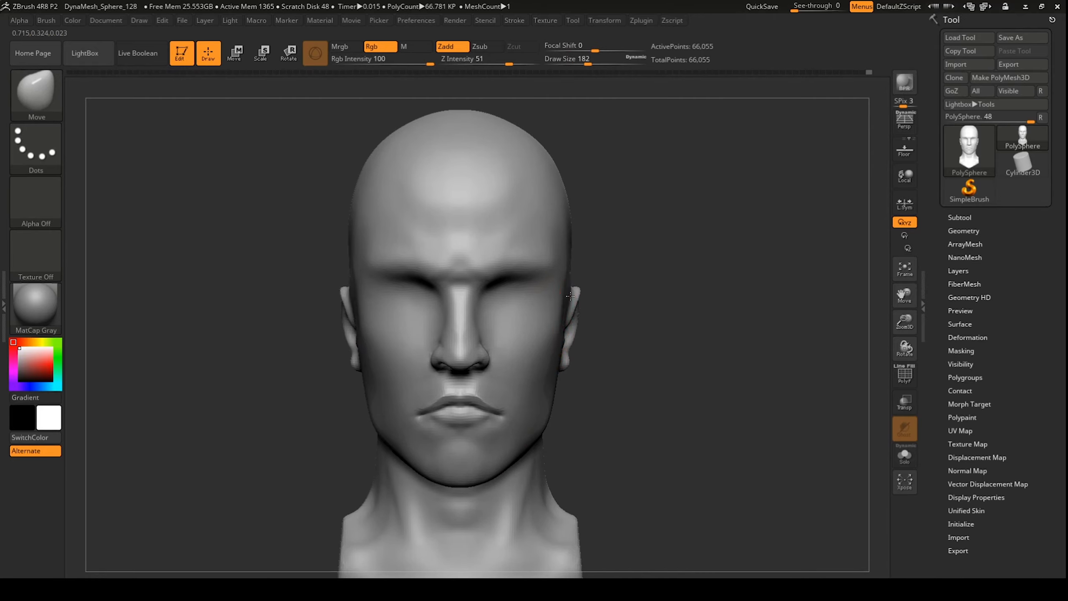
pyautogui.keyDown('shift'); pyautogui.moveTo(565, 253); pyautogui.dragTo(564, 312); pyautogui.keyUp('shift')
pyautogui.moveTo(674, 274)
pyautogui.keyDown('shift'); pyautogui.mouseDown()
pyautogui.moveTo(596, 274)
pyautogui.moveTo(714, 277)
pyautogui.mouseUp(); pyautogui.keyUp('shift')
pyautogui.hotkey('shift', 'z')
pyautogui.press('b')
pyautogui.press('c')
pyautogui.press('b')
pyautogui.moveTo(506, 433); pyautogui.dragTo(481, 457)
pyautogui.keyDown('shift'); pyautogui.moveTo(483, 457); pyautogui.dragTo(504, 452); pyautogui.keyUp('shift')
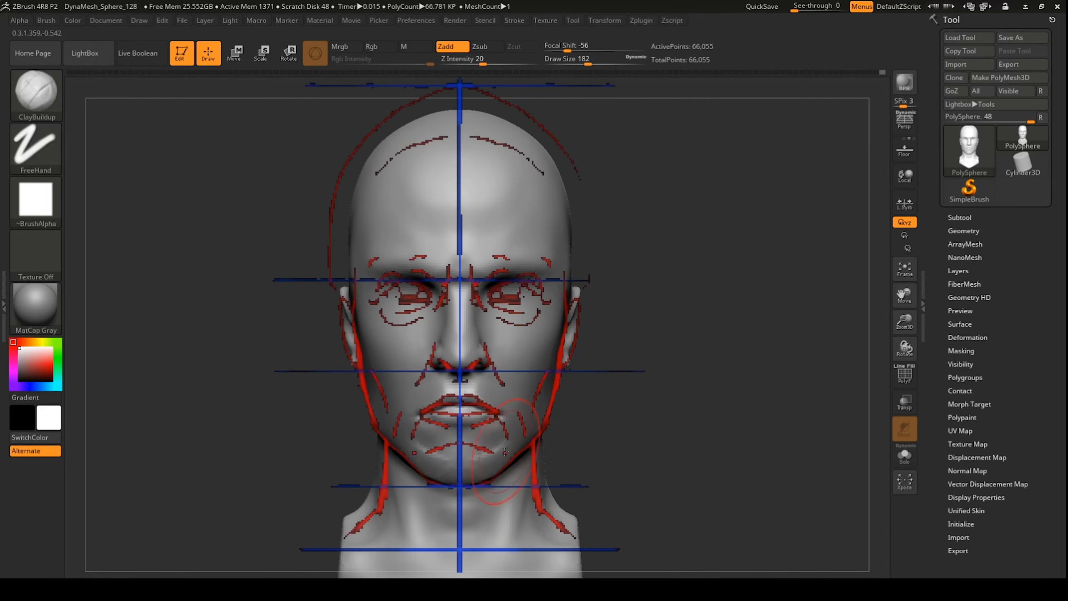
pyautogui.keyDown('shift'); pyautogui.moveTo(681, 337); pyautogui.dragTo(597, 337); pyautogui.keyUp('shift')
pyautogui.press('b')
pyautogui.press('m')
pyautogui.press('v')
pyautogui.moveTo(449, 446); pyautogui.dragTo(445, 439)
pyautogui.keyDown('shift'); pyautogui.moveTo(651, 379); pyautogui.dragTo(735, 379); pyautogui.keyUp('shift')
pyautogui.hotkey('shift', 'z')
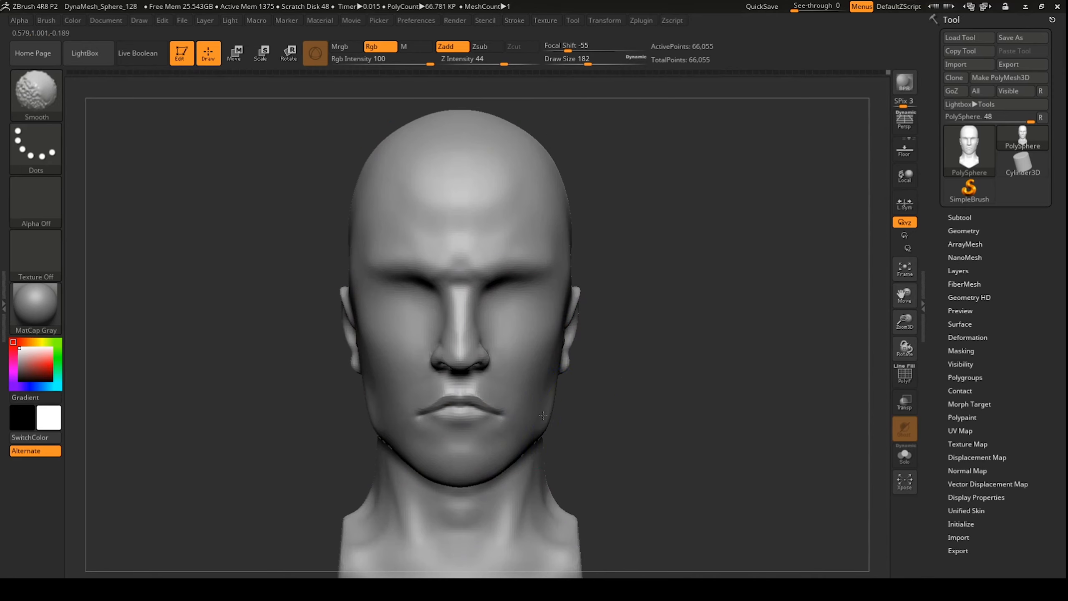
pyautogui.keyDown('shift'); pyautogui.moveTo(681, 319); pyautogui.dragTo(601, 319); pyautogui.keyUp('shift')
pyautogui.moveTo(608, 276)
pyautogui.keyDown('shift'); pyautogui.mouseDown()
pyautogui.moveTo(604, 261)
pyautogui.moveTo(591, 296)
pyautogui.mouseUp(); pyautogui.keyUp('shift')
pyautogui.moveTo(588, 64); pyautogui.dragTo(596, 64)
pyautogui.moveTo(601, 248); pyautogui.dragTo(606, 248)
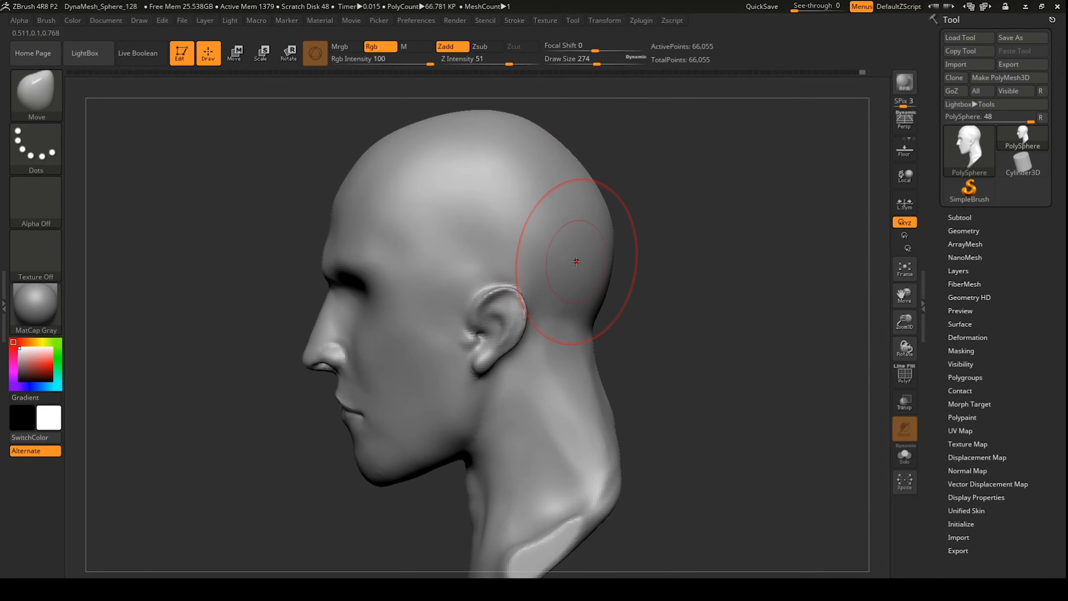
pyautogui.keyDown('shift'); pyautogui.moveTo(673, 269); pyautogui.dragTo(752, 269); pyautogui.keyUp('shift')
pyautogui.hotkey('shift', 'z')
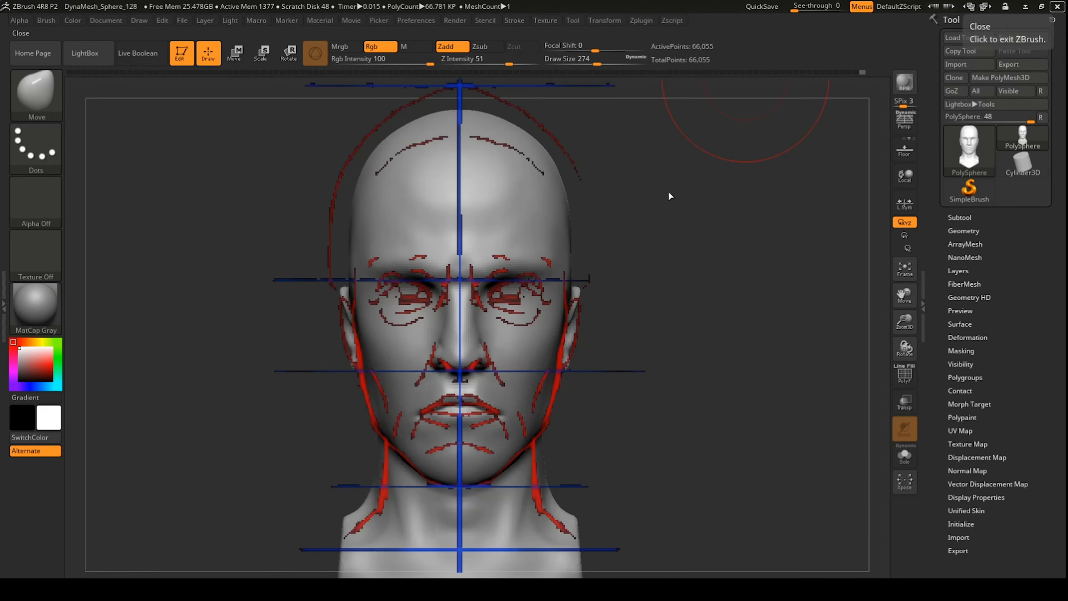
# Step: Append a sphere as a new subtool, PM3D_Sphere3D1, and make it the active subtool
pyautogui.click(959, 216)
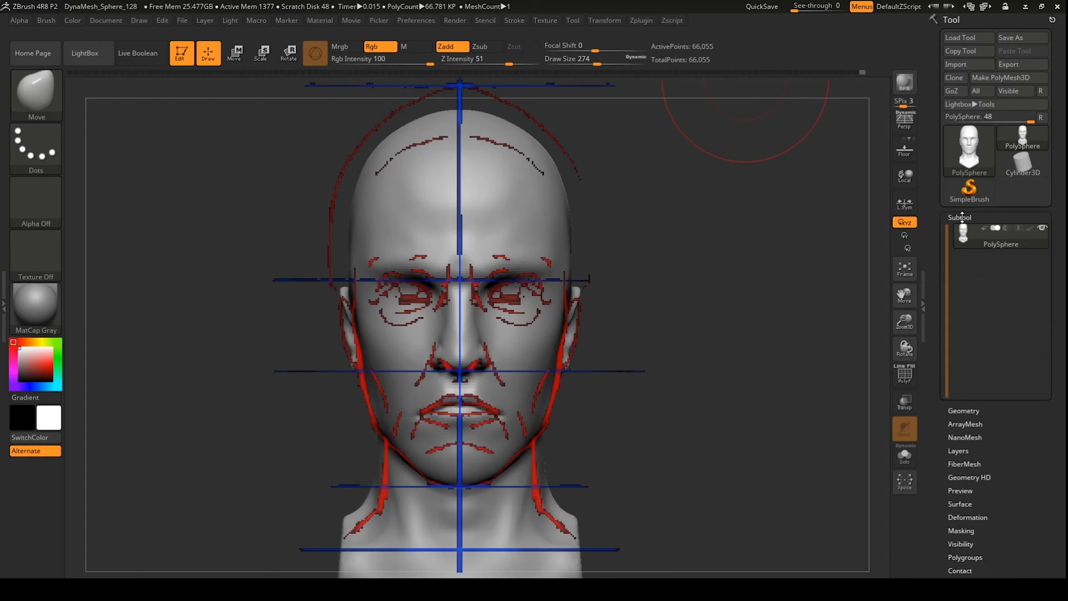
pyautogui.click(1017, 531)
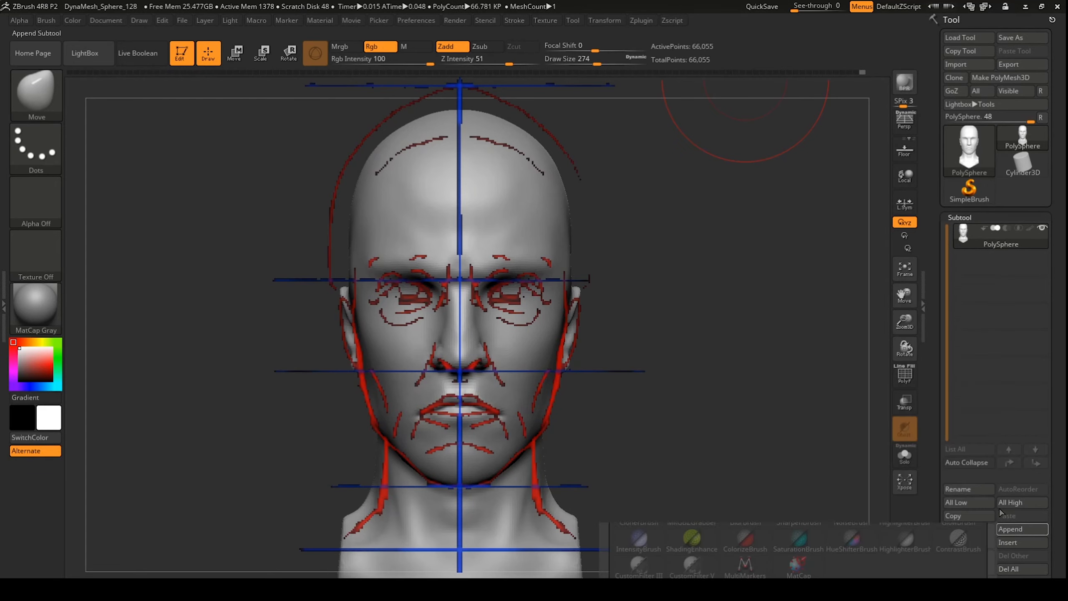
pyautogui.click(1012, 528)
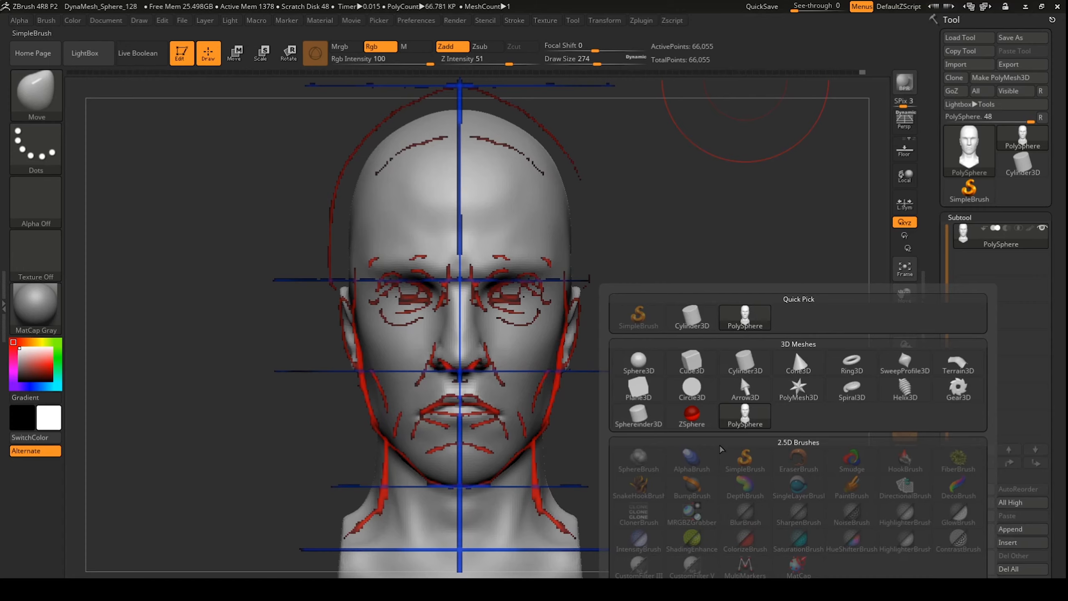
pyautogui.click(637, 357)
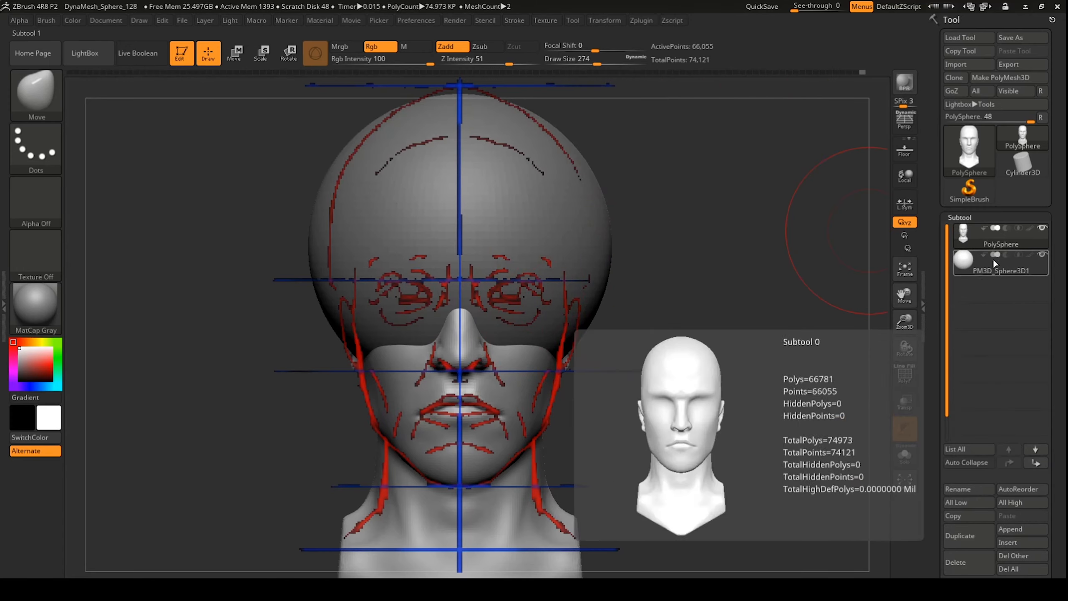
pyautogui.click(963, 264)
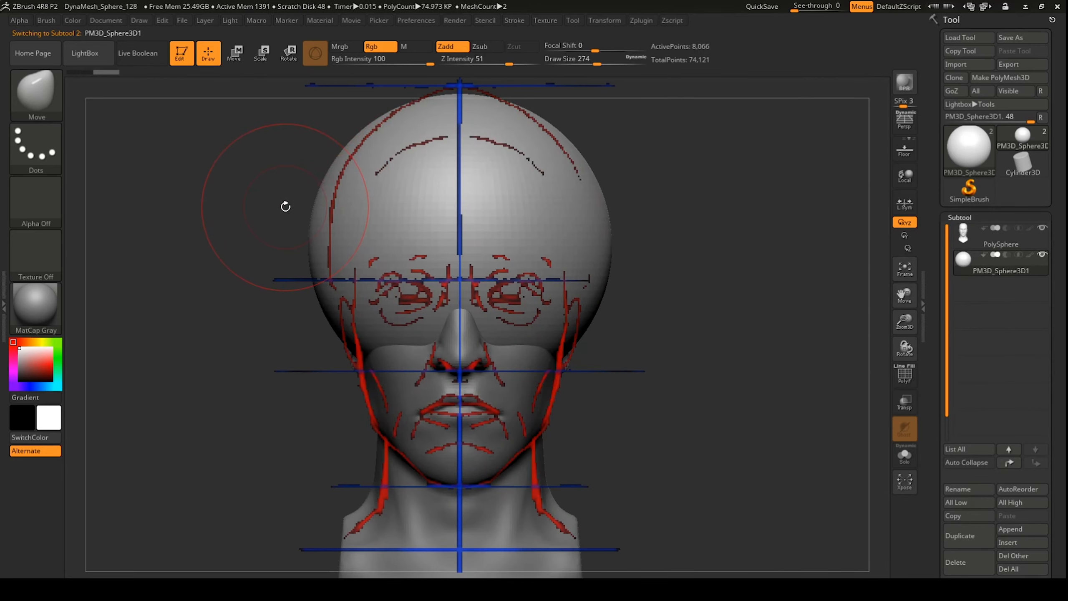
# Step: Scale the sphere down toward eyeball size, with Transp on to see through the head
pyautogui.click(235, 53)
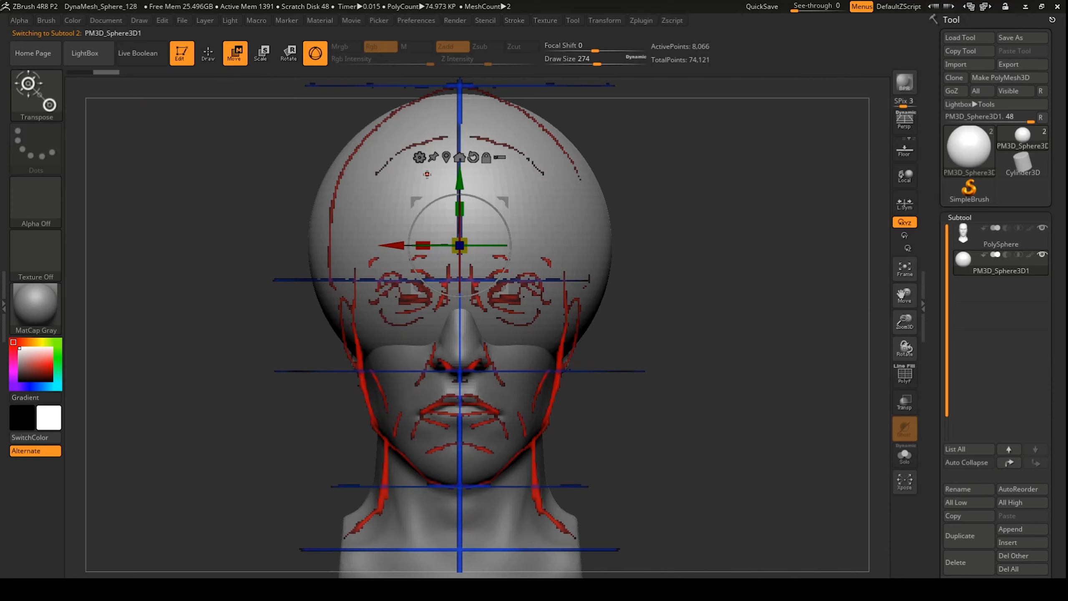
pyautogui.moveTo(469, 249); pyautogui.dragTo(404, 236)
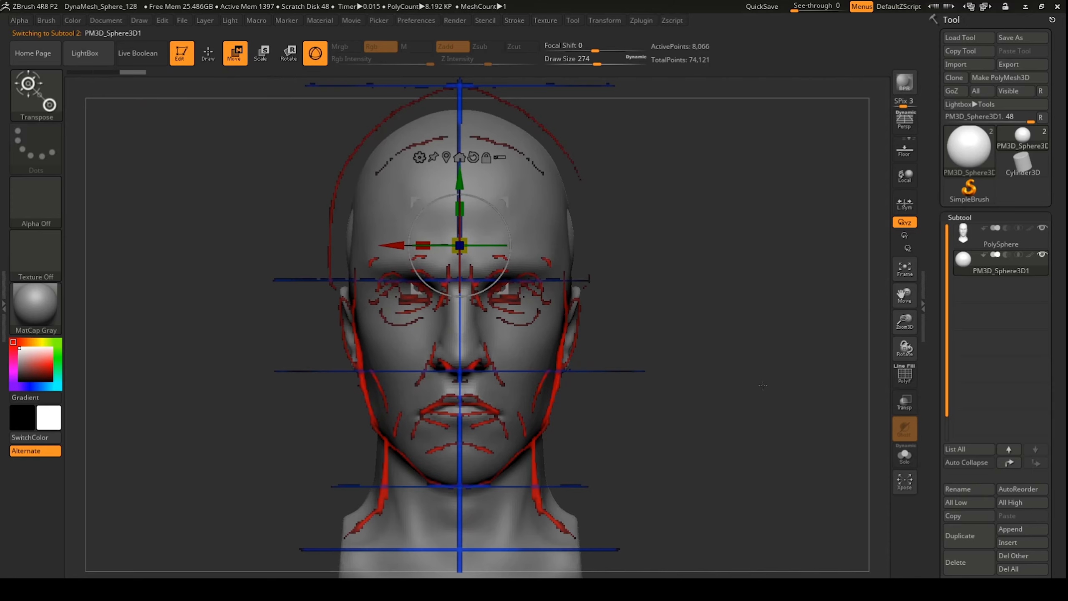
pyautogui.click(905, 458)
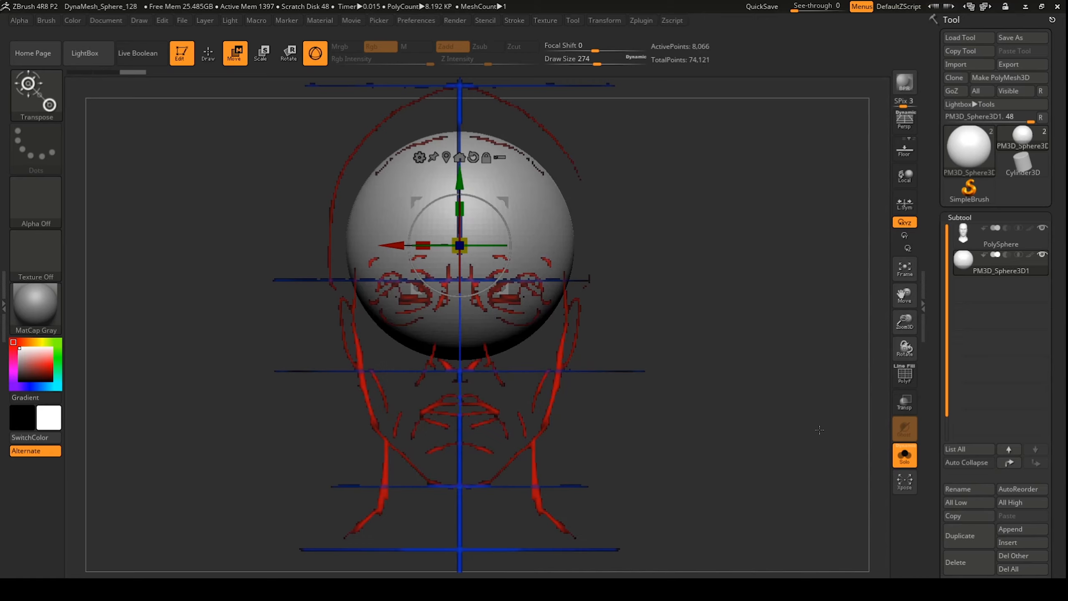
pyautogui.click(904, 456)
pyautogui.click(905, 402)
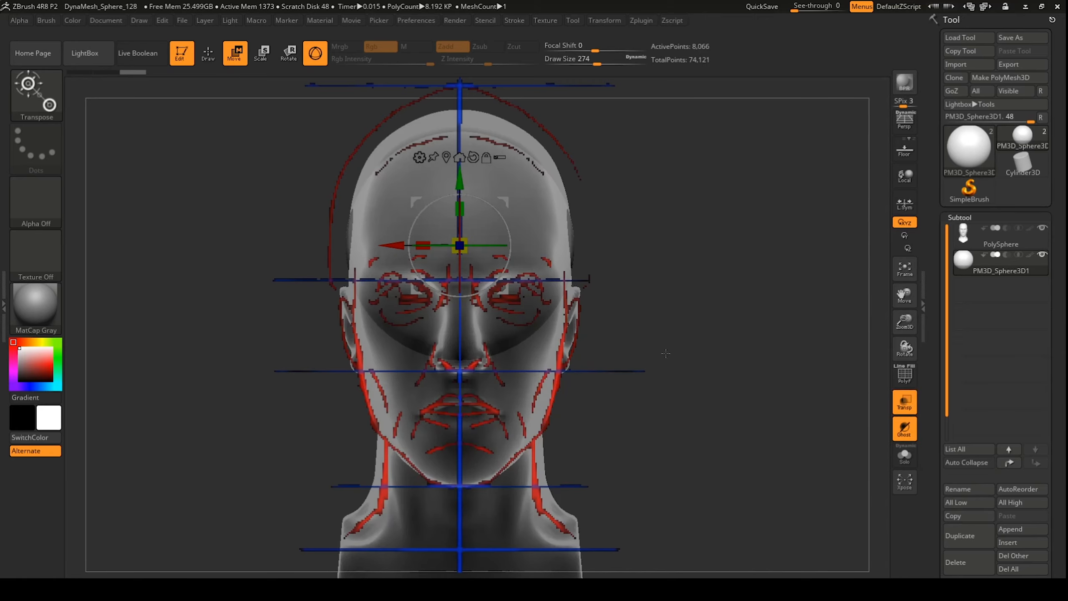
pyautogui.moveTo(455, 246); pyautogui.dragTo(299, 241)
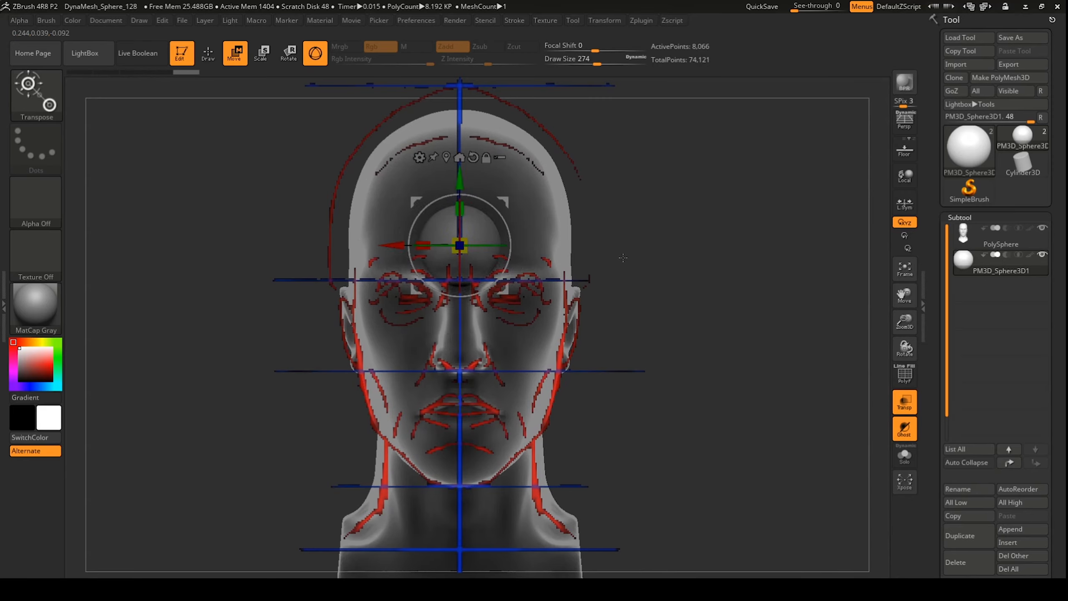
pyautogui.moveTo(622, 257)
pyautogui.mouseDown()
pyautogui.moveTo(681, 259)
pyautogui.moveTo(631, 260)
pyautogui.mouseUp()
# Step: Move the eyeball sphere down and left onto the left eye socket
pyautogui.moveTo(459, 173); pyautogui.dragTo(455, 231)
pyautogui.moveTo(391, 302); pyautogui.dragTo(341, 301)
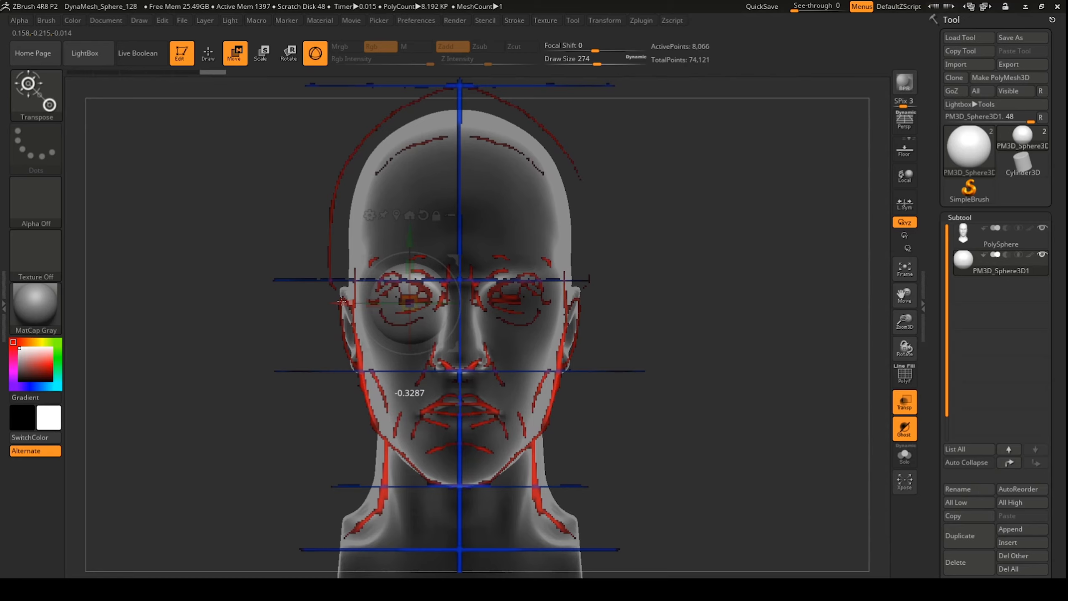
pyautogui.moveTo(409, 238); pyautogui.dragTo(408, 226)
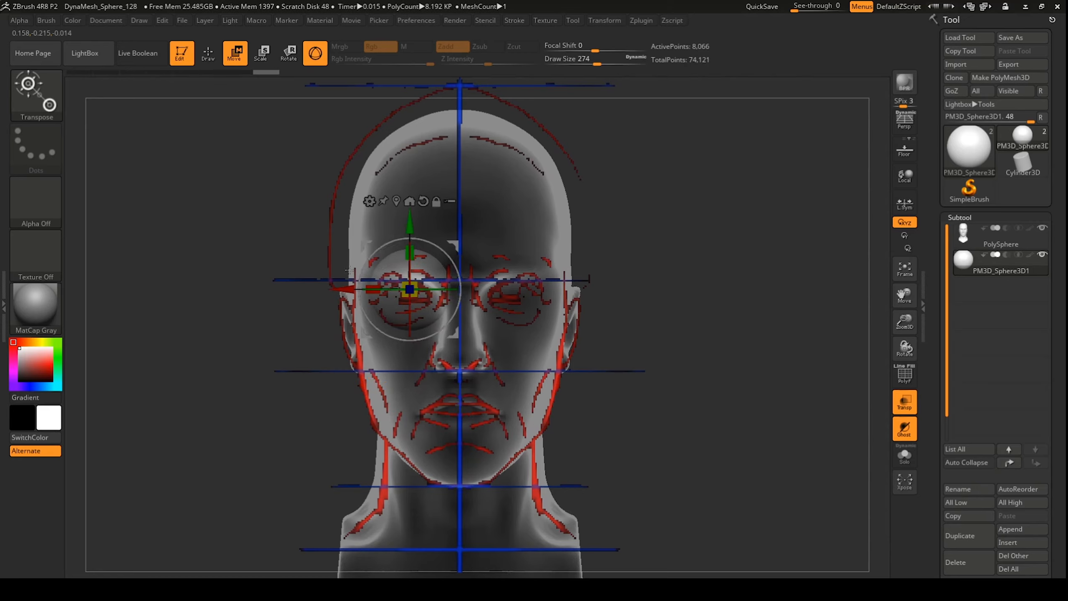
pyautogui.moveTo(345, 290); pyautogui.dragTo(341, 289)
# Step: Rotate the eyeball and push it deeper into the socket, checking from the side
pyautogui.press('r')
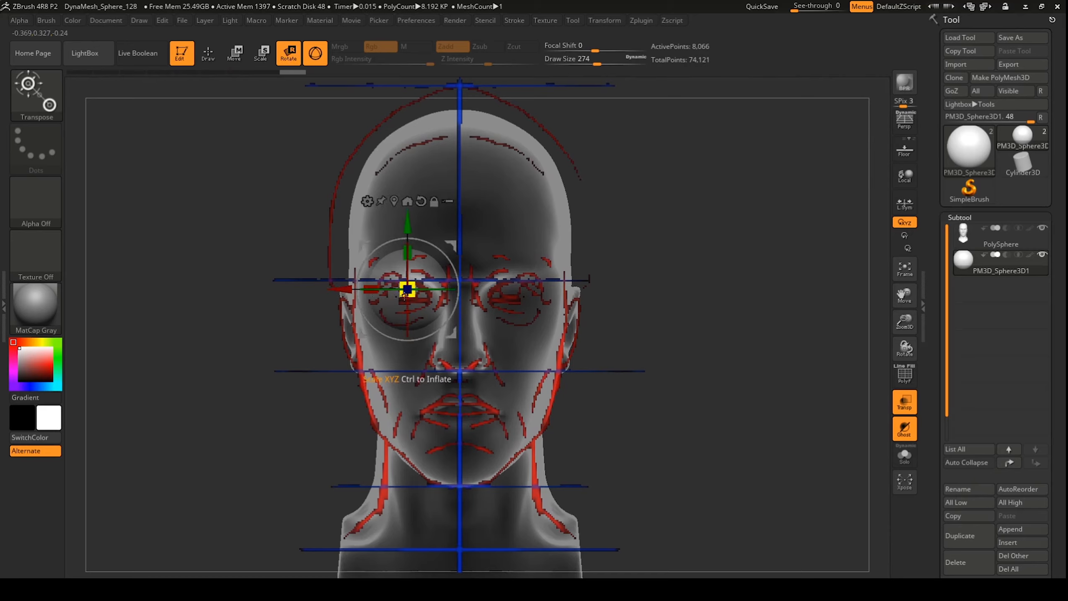
pyautogui.moveTo(408, 289); pyautogui.dragTo(376, 301)
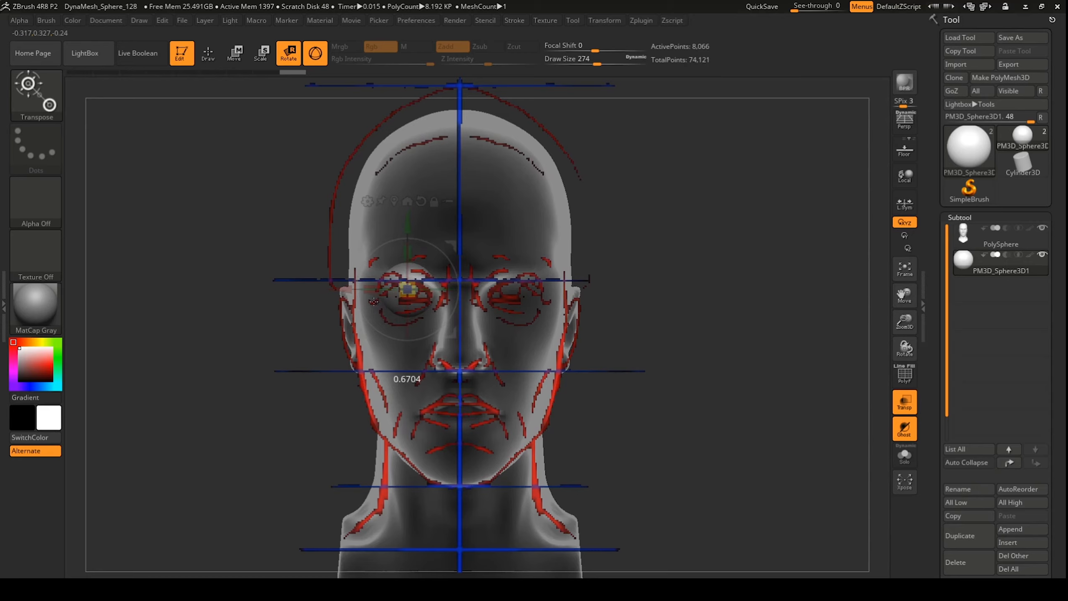
pyautogui.moveTo(373, 301); pyautogui.dragTo(374, 301)
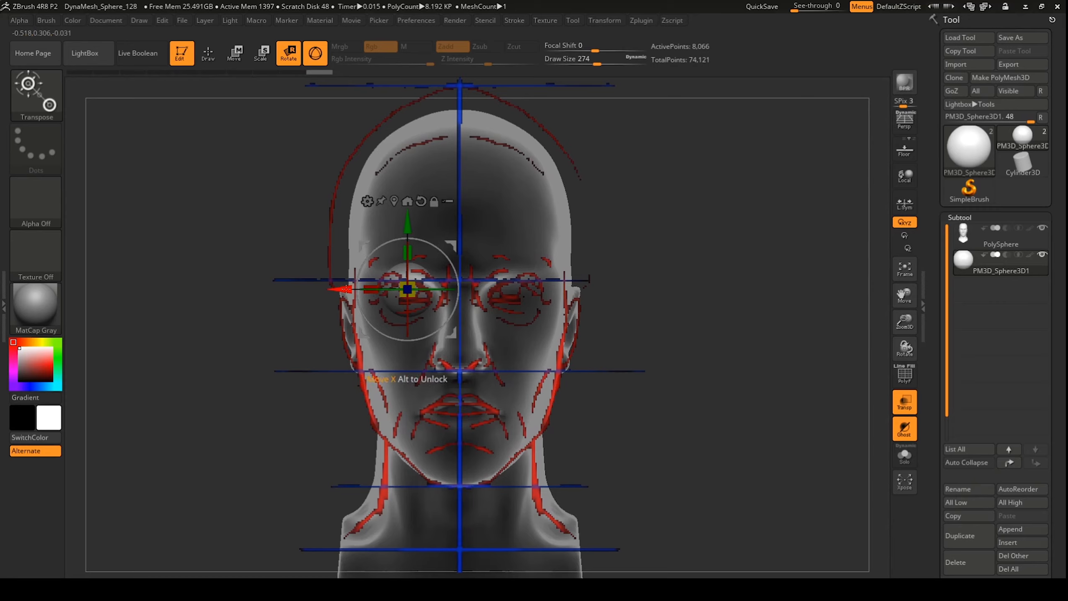
pyautogui.moveTo(345, 289)
pyautogui.mouseDown()
pyautogui.moveTo(427, 290)
pyautogui.moveTo(346, 295)
pyautogui.mouseUp()
pyautogui.moveTo(407, 217); pyautogui.dragTo(400, 218)
pyautogui.moveTo(249, 305); pyautogui.dragTo(297, 301)
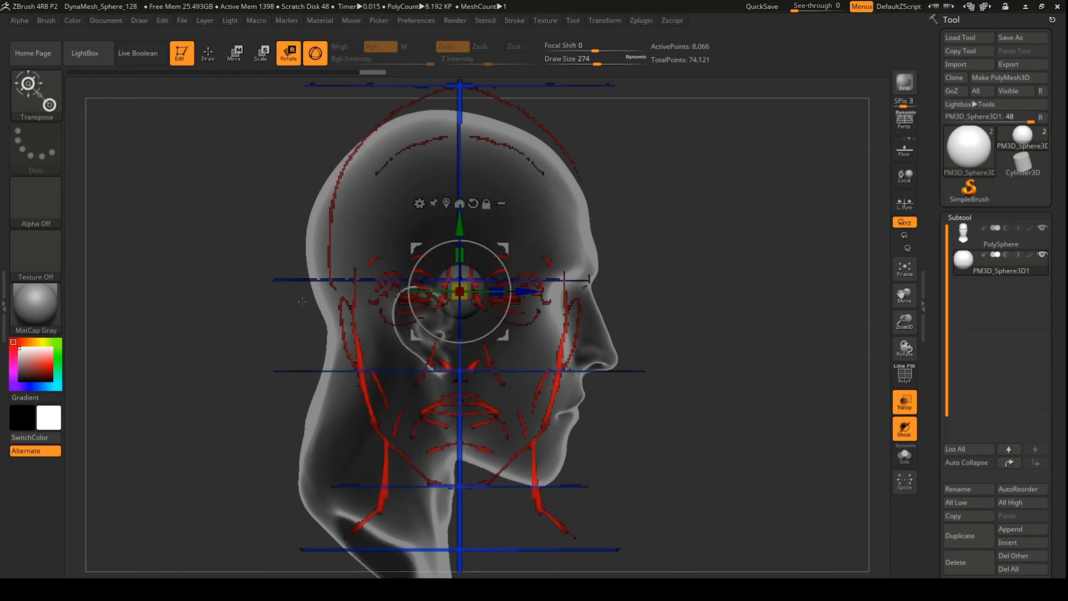
pyautogui.keyDown('ctrl'); pyautogui.moveTo(521, 295); pyautogui.dragTo(598, 297); pyautogui.keyUp('ctrl')
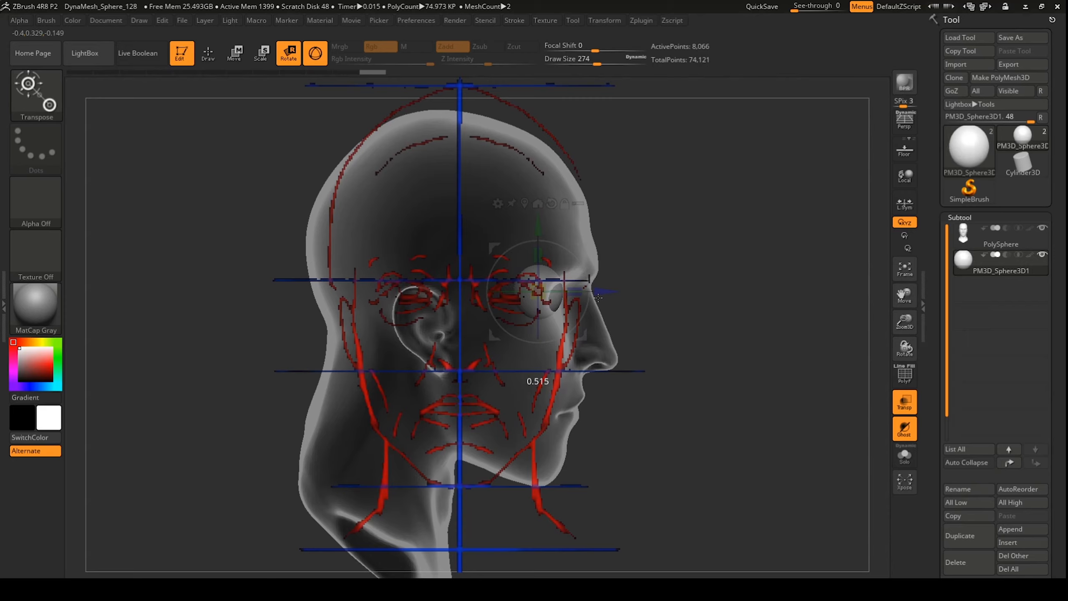
pyautogui.moveTo(598, 297); pyautogui.dragTo(660, 297)
# Step: Fine-tune the eyeball's height, comparing with the head opaque and see-through
pyautogui.hotkey('shift', 'z')
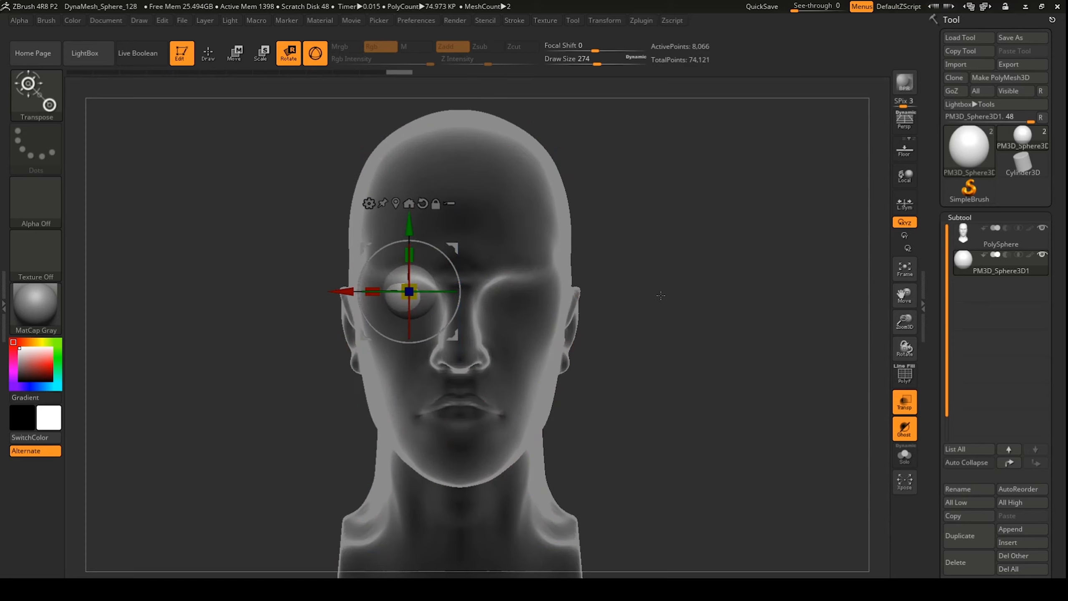
pyautogui.click(905, 402)
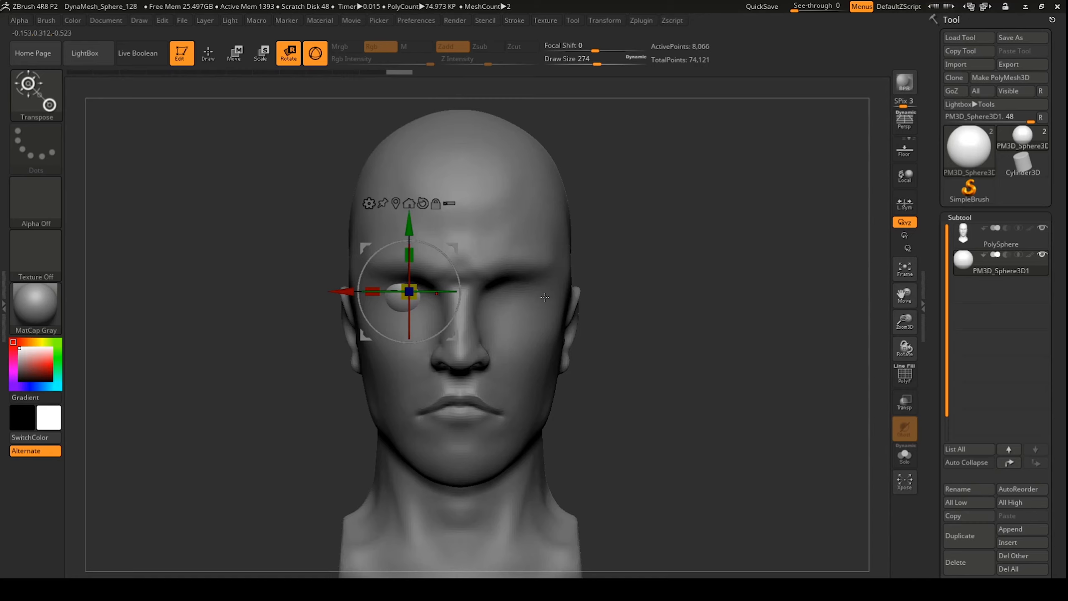
pyautogui.hotkey('shift', 'z')
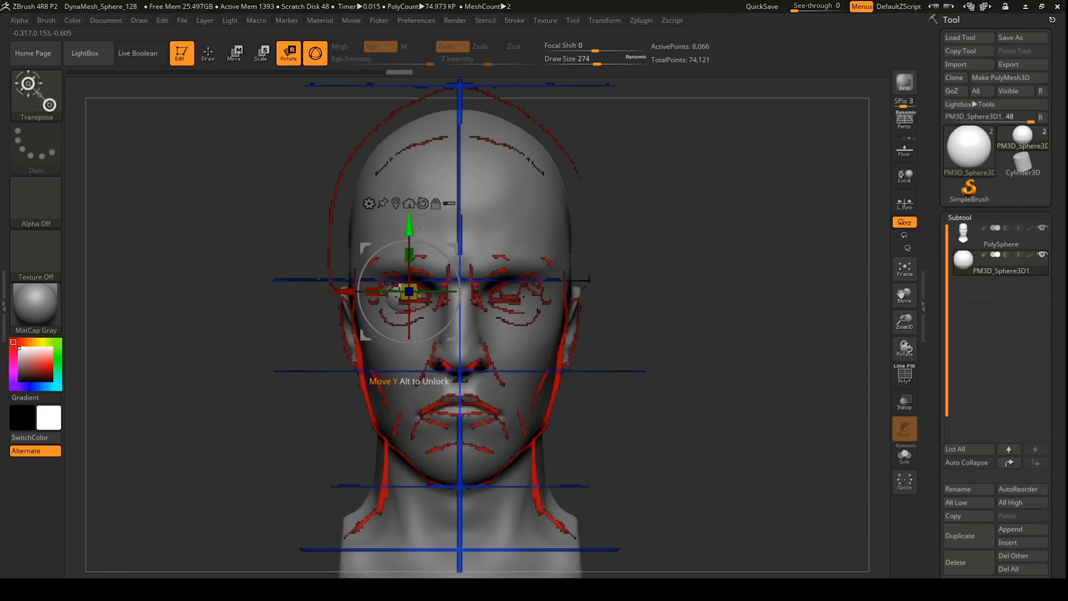
pyautogui.moveTo(409, 230); pyautogui.dragTo(409, 229)
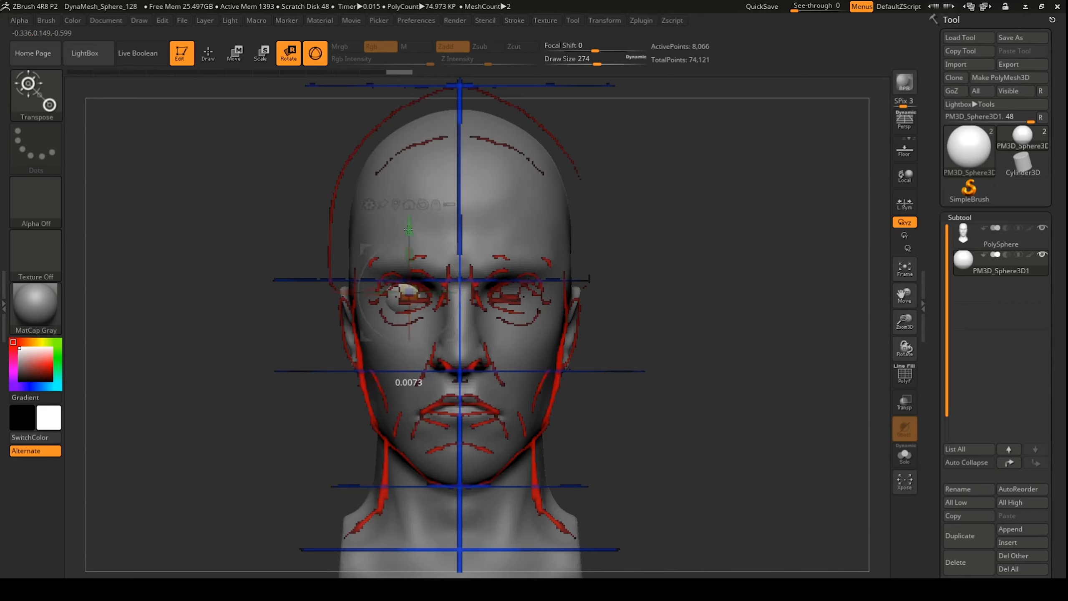
pyautogui.moveTo(409, 229); pyautogui.dragTo(401, 230)
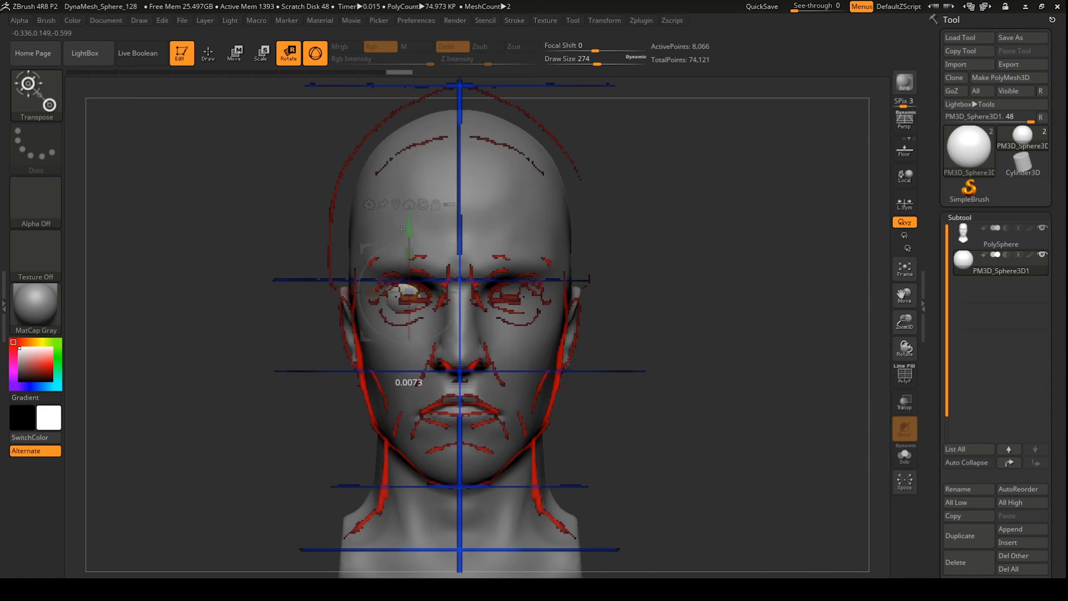
pyautogui.click(904, 402)
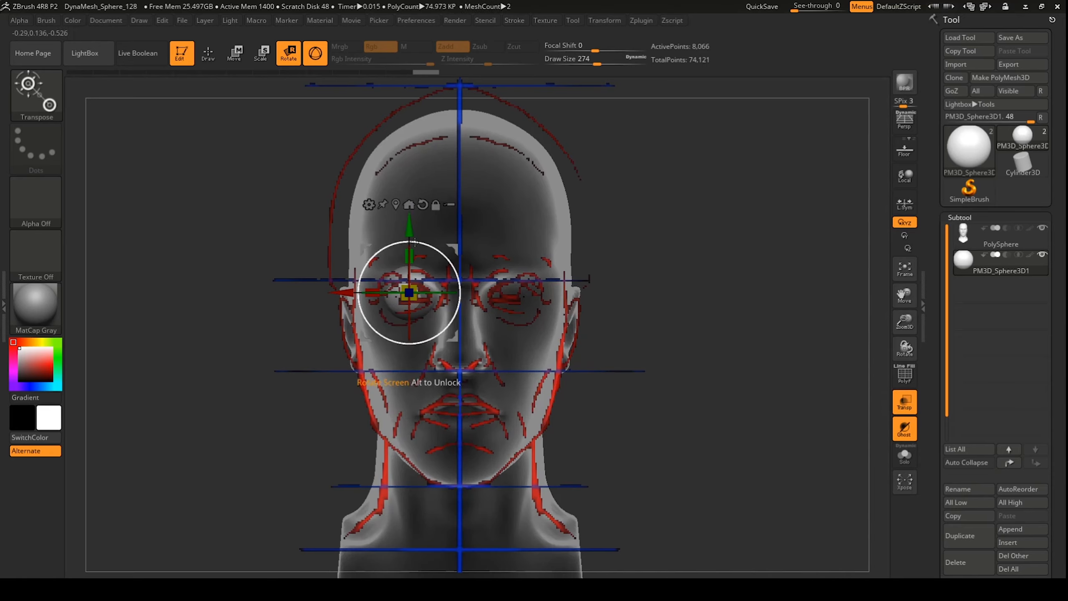
pyautogui.moveTo(410, 227); pyautogui.dragTo(415, 224)
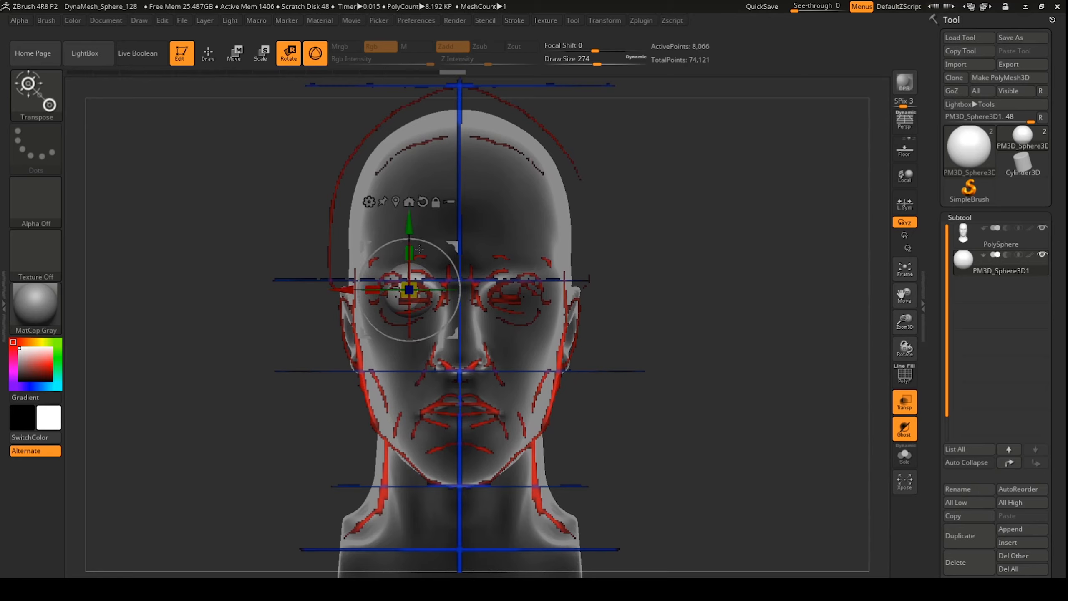
pyautogui.press('q')
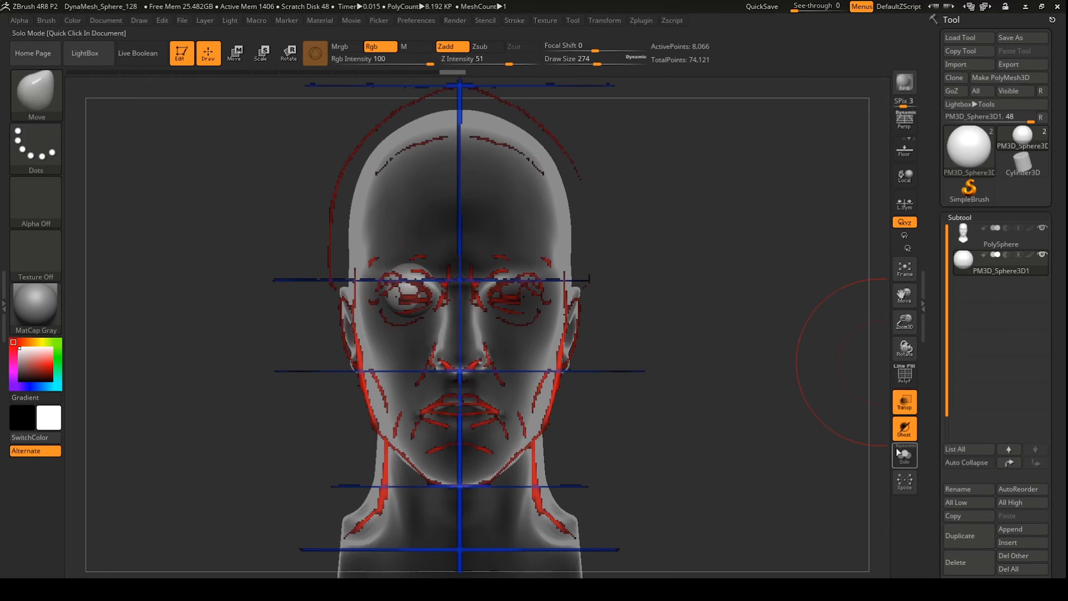
# Step: Turn off Transp and apply Mirror And Weld to copy the eyeball into the right socket
pyautogui.click(904, 402)
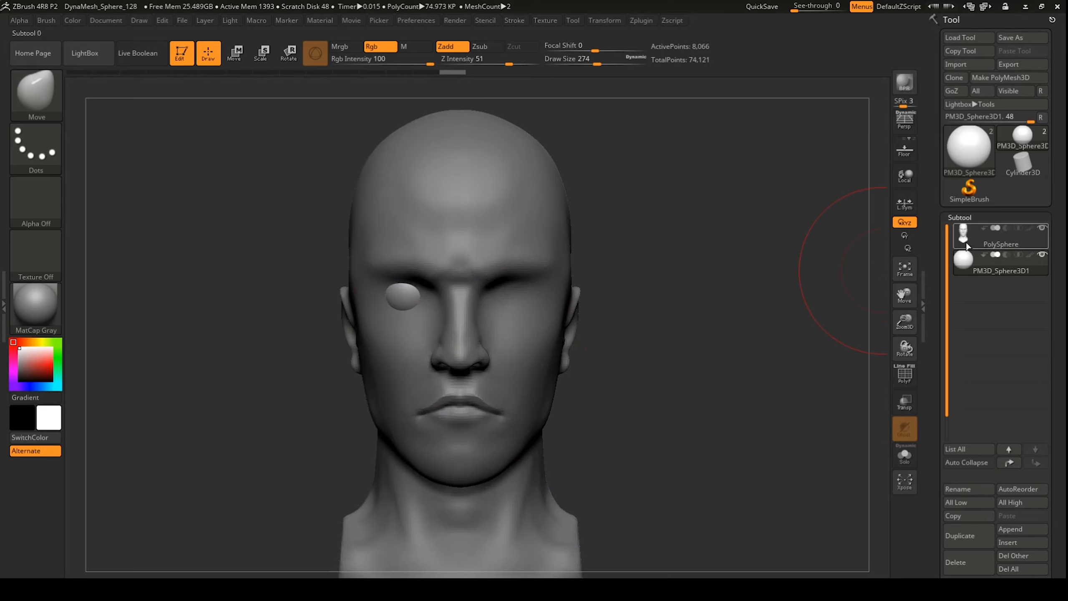
pyautogui.scroll(-6, 929, 361)
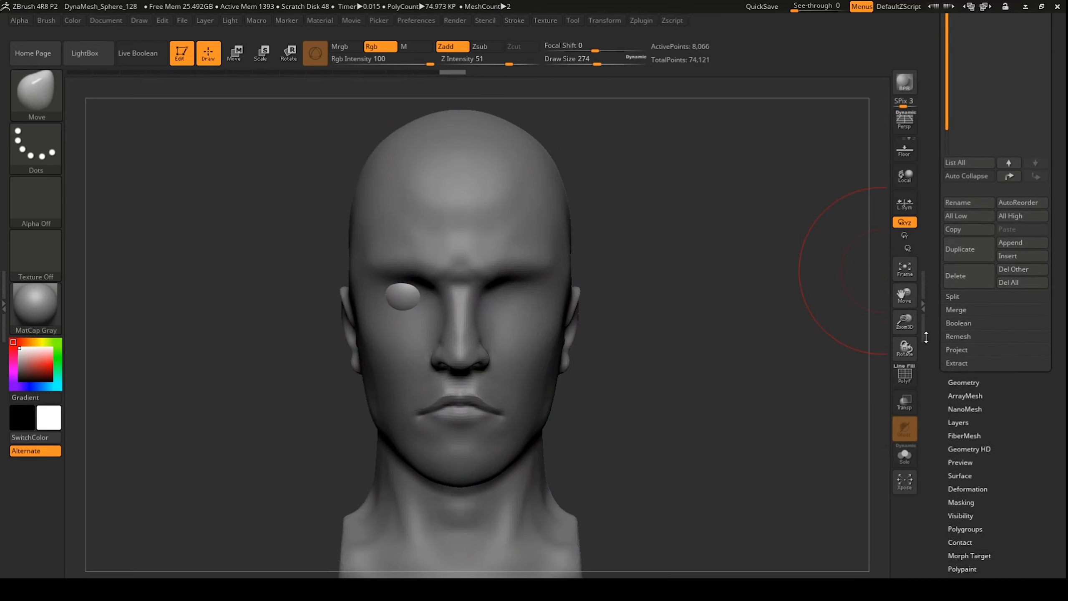
pyautogui.click(965, 376)
pyautogui.moveTo(969, 381); pyautogui.dragTo(979, 239)
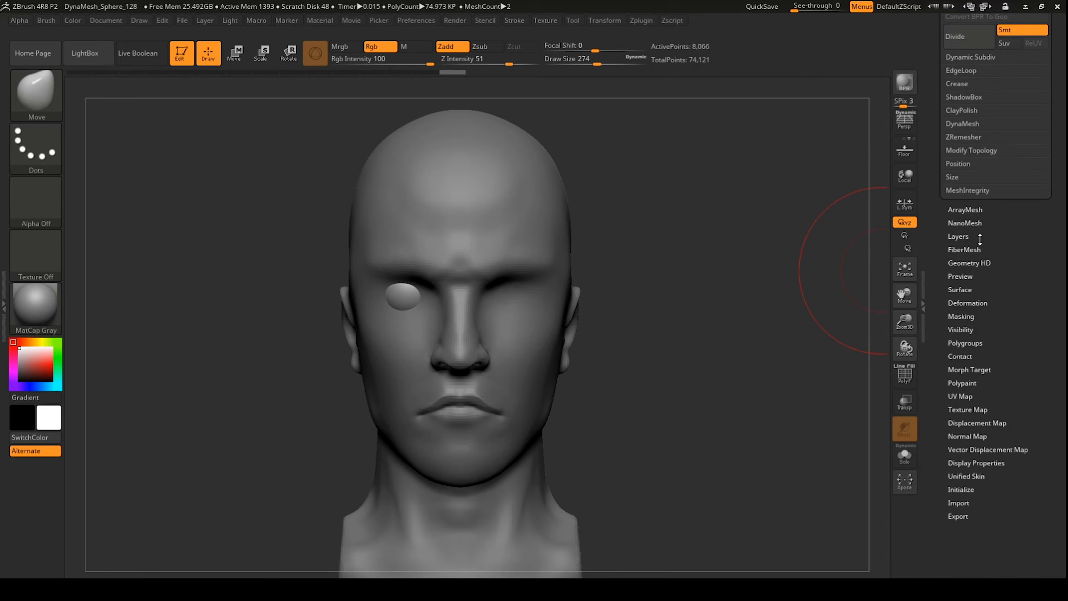
pyautogui.moveTo(947, 83); pyautogui.dragTo(929, 188)
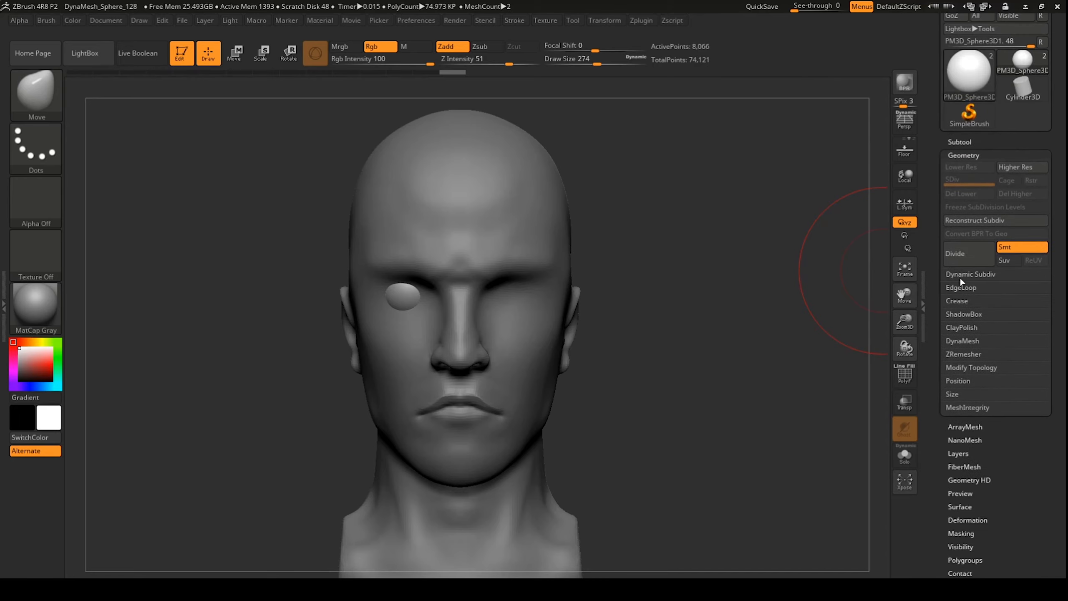
pyautogui.click(976, 367)
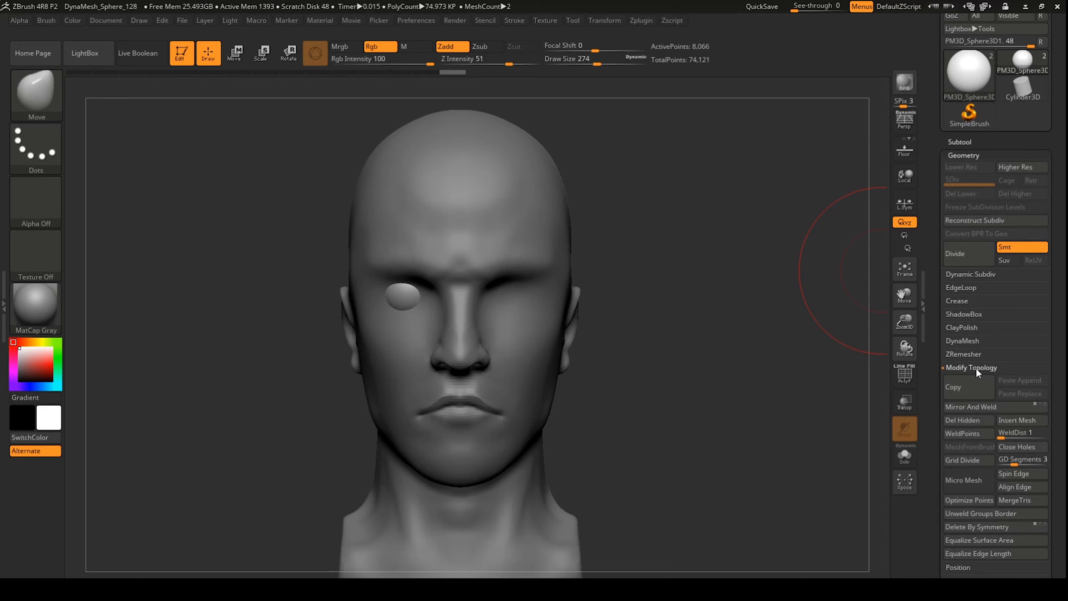
pyautogui.click(959, 407)
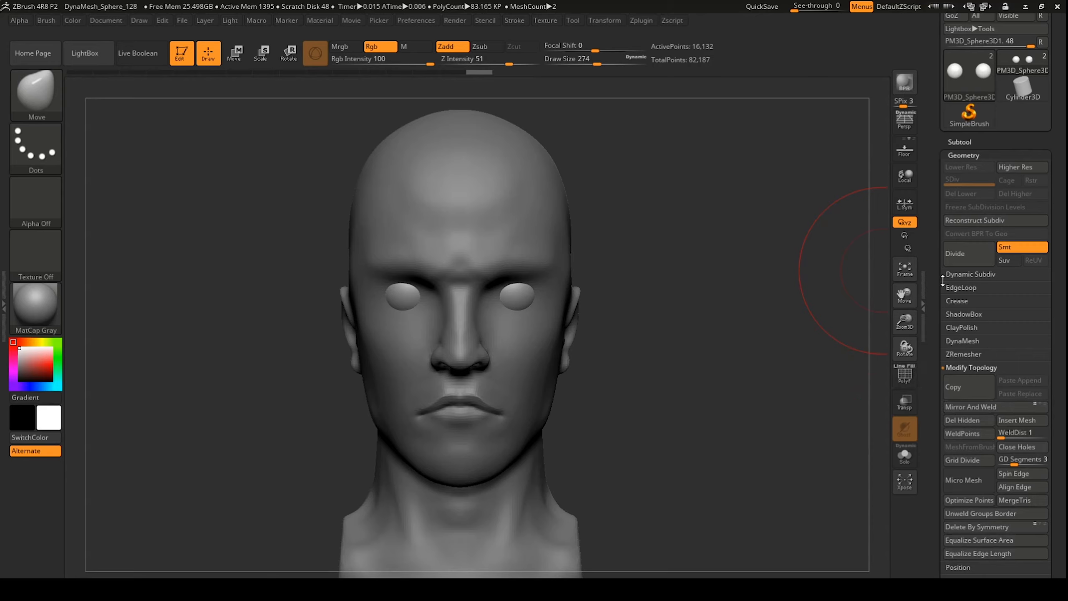
pyautogui.click(960, 141)
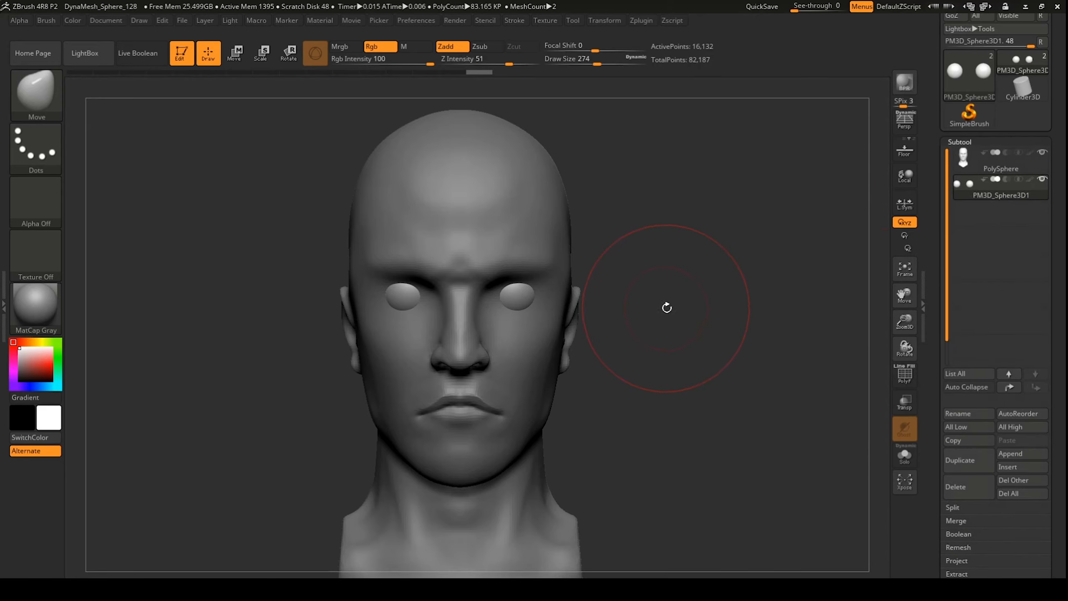
# Step: Orbit the head to a side profile and back to front to inspect both eyeballs
pyautogui.moveTo(694, 308); pyautogui.dragTo(638, 306)
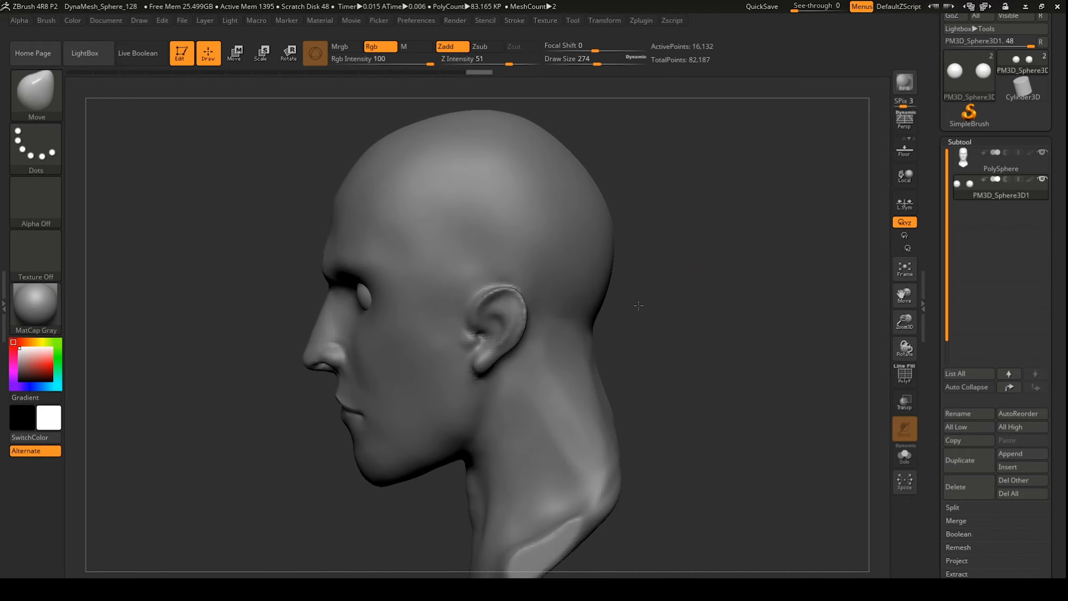
pyautogui.keyDown('shift'); pyautogui.moveTo(699, 313); pyautogui.dragTo(700, 317); pyautogui.keyUp('shift')
pyautogui.moveTo(726, 324); pyautogui.dragTo(754, 330)
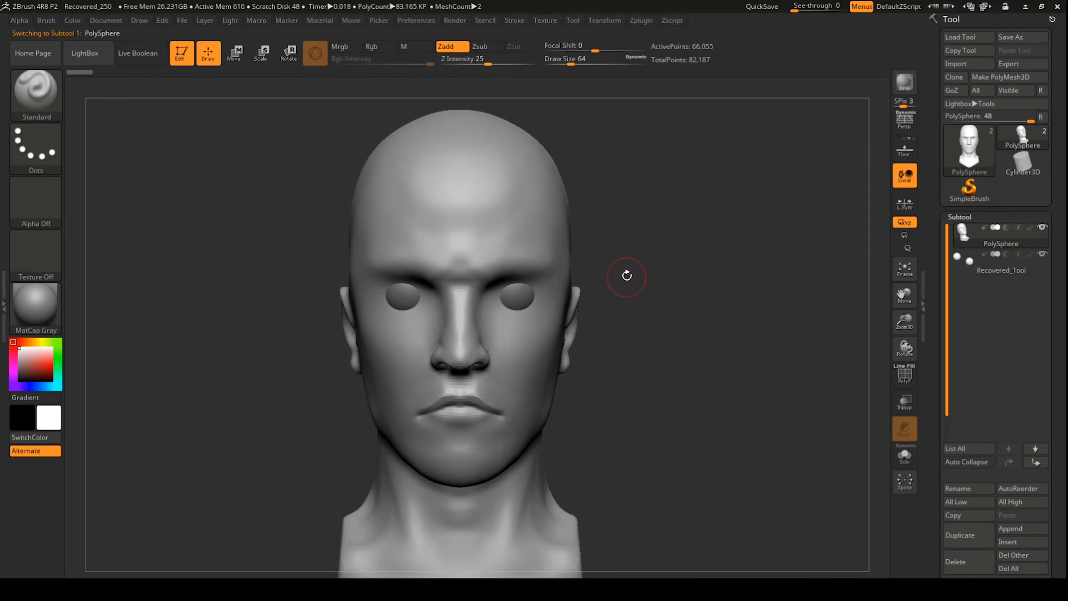
# Step: Build up and smooth flesh around both eyes with the ClayBuildup brush
pyautogui.press('b')
pyautogui.press('c')
pyautogui.press('b')
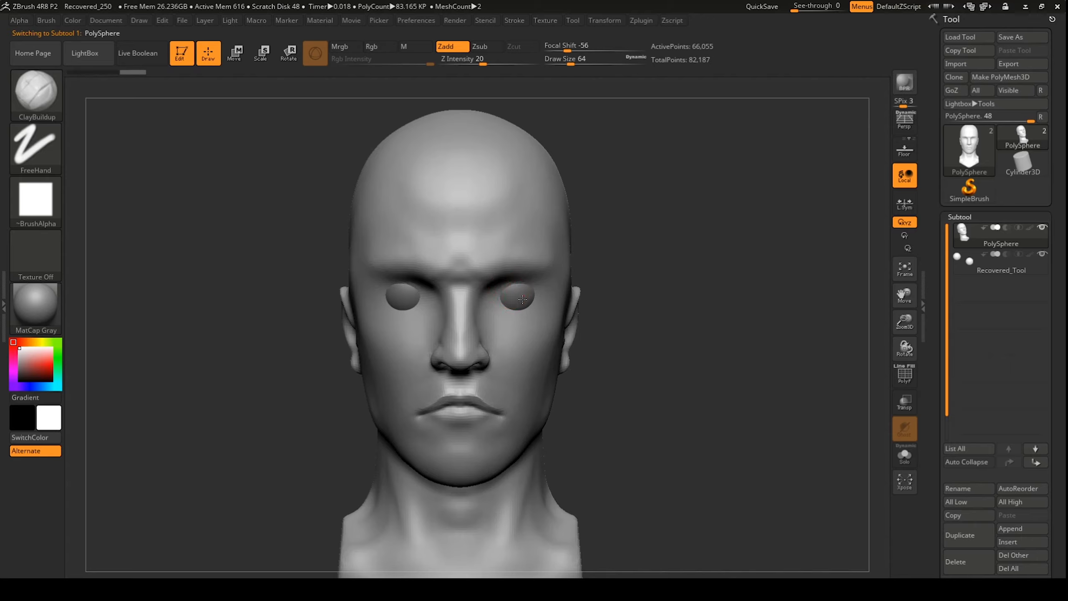
pyautogui.moveTo(524, 295)
pyautogui.mouseDown()
pyautogui.moveTo(515, 301)
pyautogui.moveTo(524, 294)
pyautogui.moveTo(514, 291)
pyautogui.moveTo(521, 297)
pyautogui.mouseUp()
pyautogui.moveTo(523, 298)
pyautogui.keyDown('shift'); pyautogui.mouseDown()
pyautogui.moveTo(520, 312)
pyautogui.moveTo(526, 295)
pyautogui.mouseUp(); pyautogui.keyUp('shift')
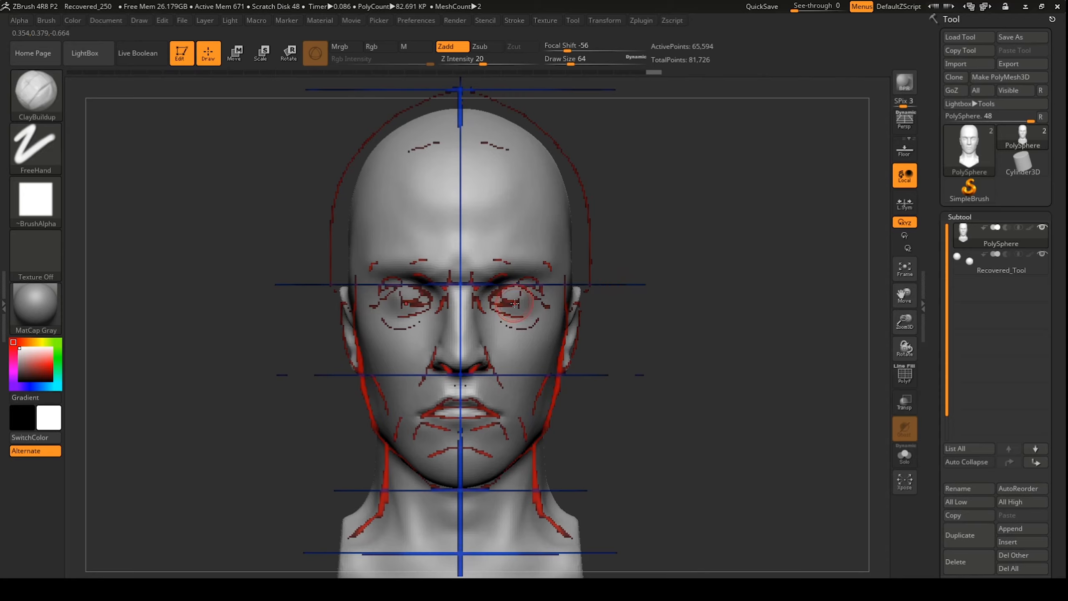
# Step: Set Draw Size to 31, mask over both eyes, then invert the mask
pyautogui.press('space')
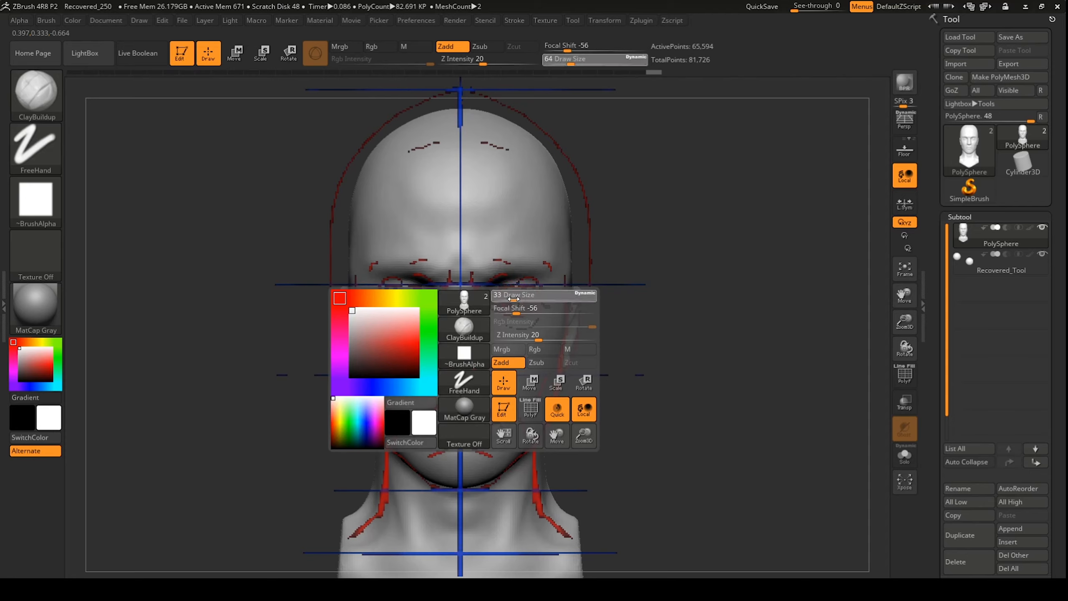
pyautogui.moveTo(513, 298); pyautogui.dragTo(501, 297)
pyautogui.press('space')
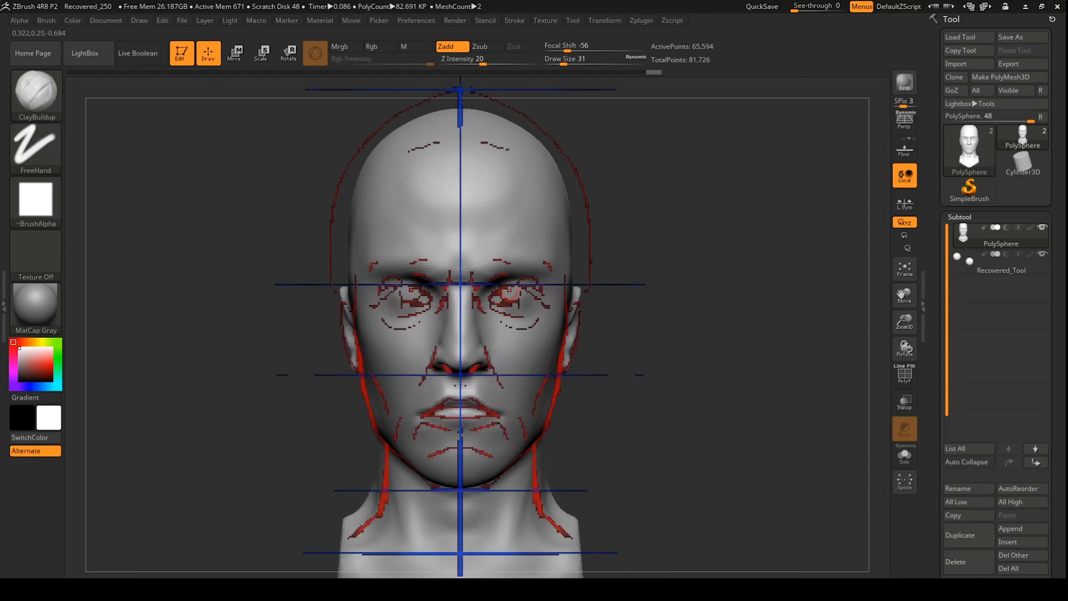
pyautogui.press('ctrl')
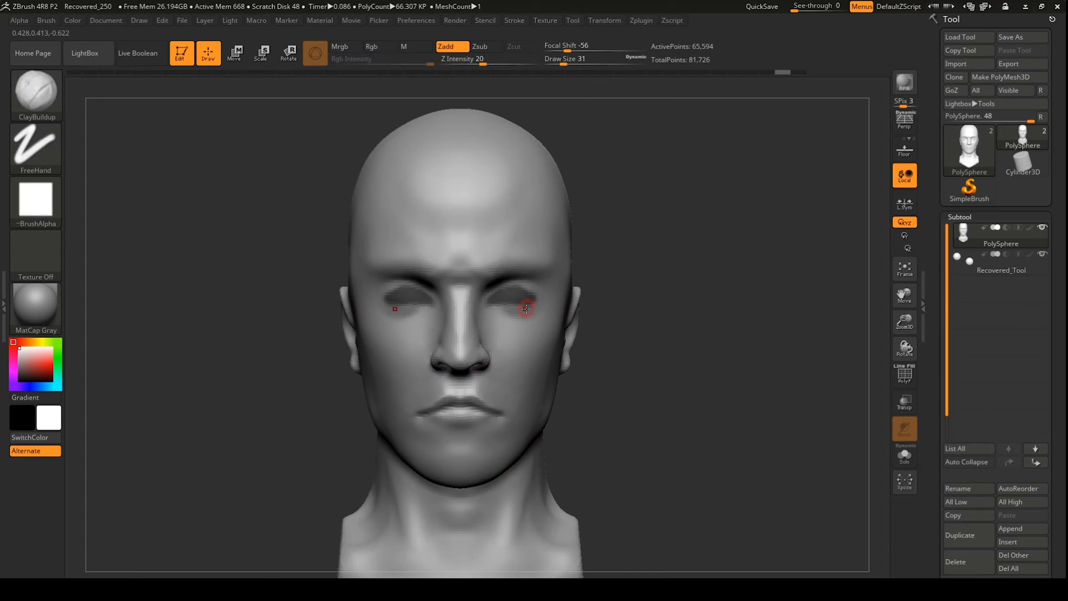
pyautogui.press('ctrl')
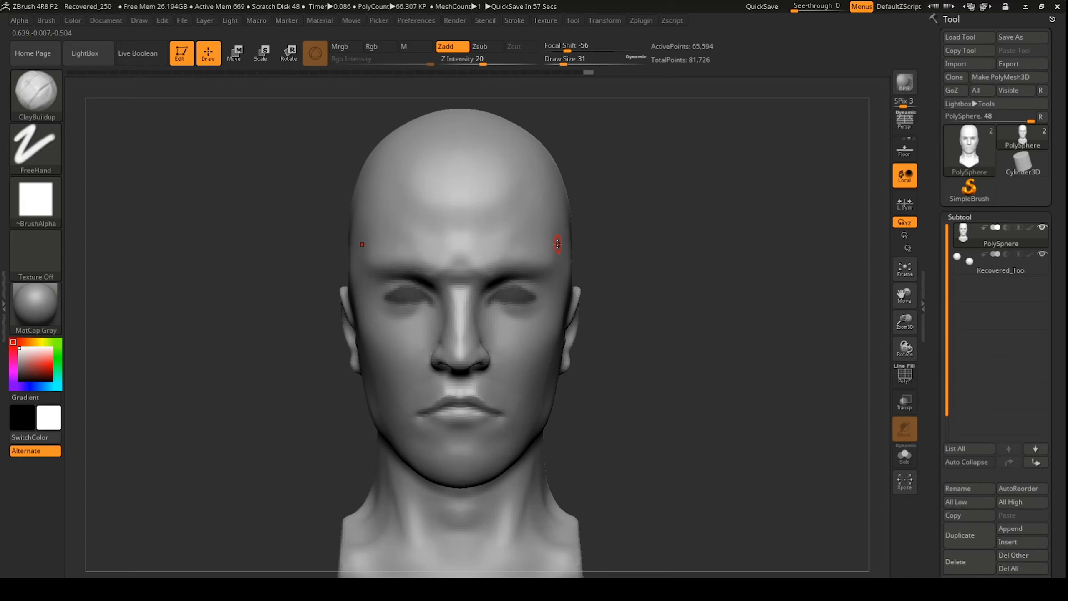
pyautogui.keyDown('ctrl'); pyautogui.click(645, 236); pyautogui.keyUp('ctrl')
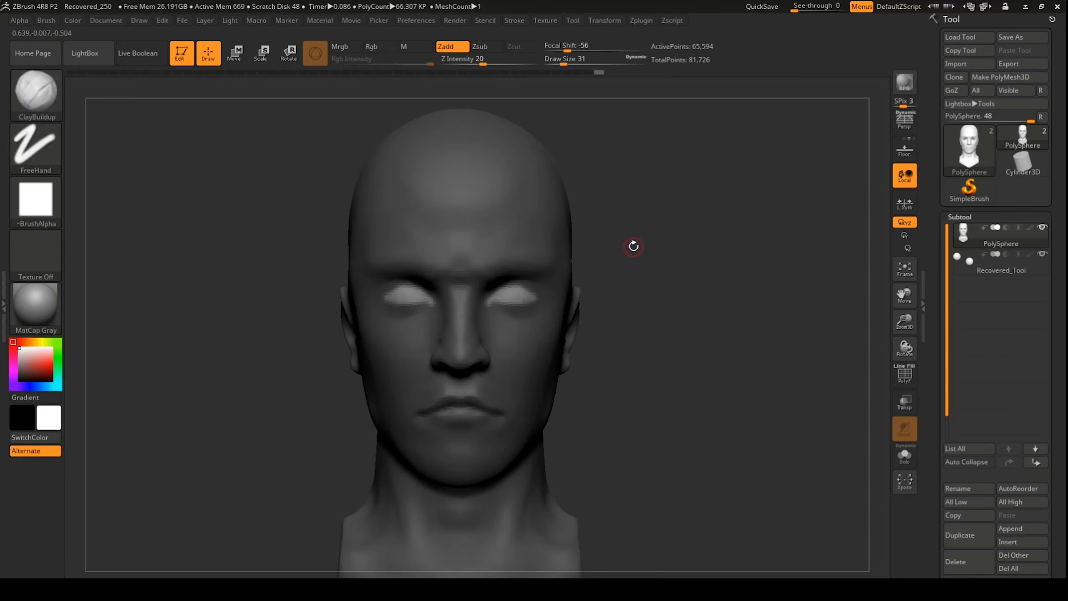
# Step: With the Move brush at Draw Size 372, pull the eyelids apart and check the profile
pyautogui.press('b')
pyautogui.press('m')
pyautogui.press('v')
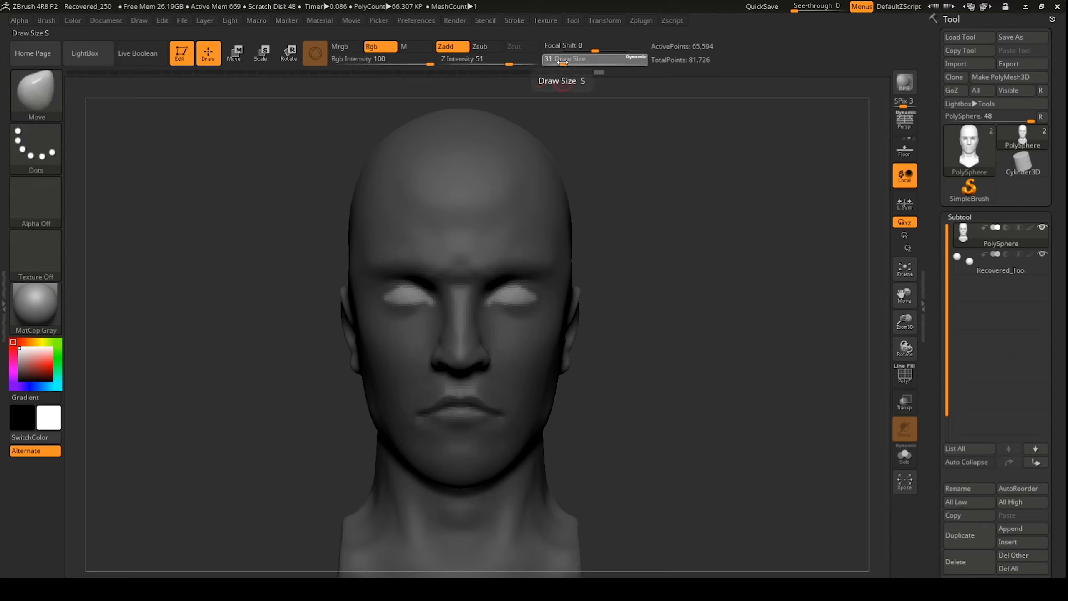
pyautogui.moveTo(563, 62); pyautogui.dragTo(602, 67)
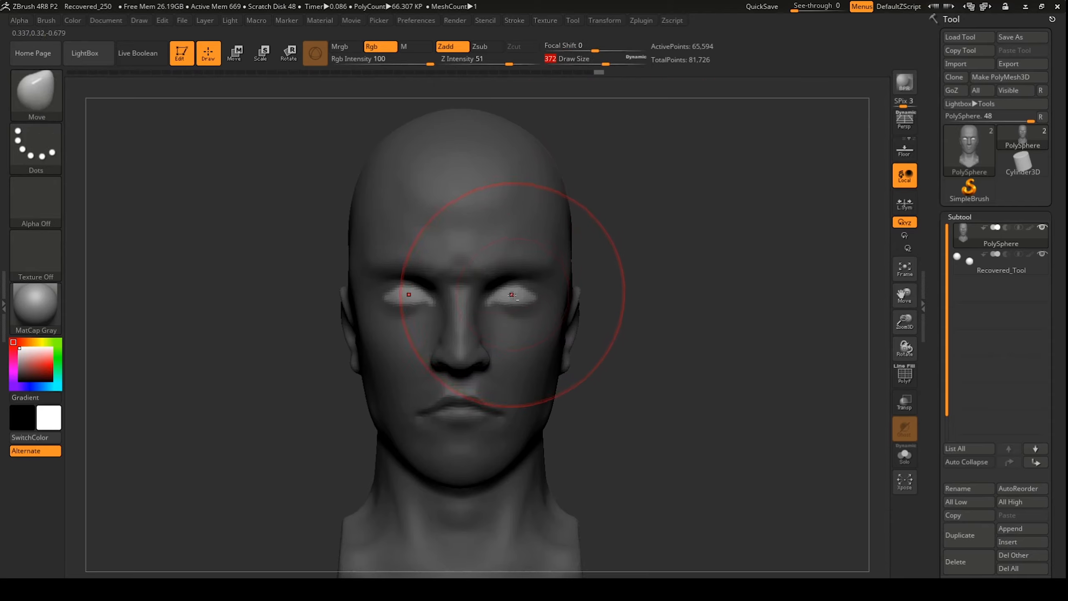
pyautogui.keyDown('alt'); pyautogui.moveTo(509, 292); pyautogui.dragTo(486, 297); pyautogui.keyUp('alt')
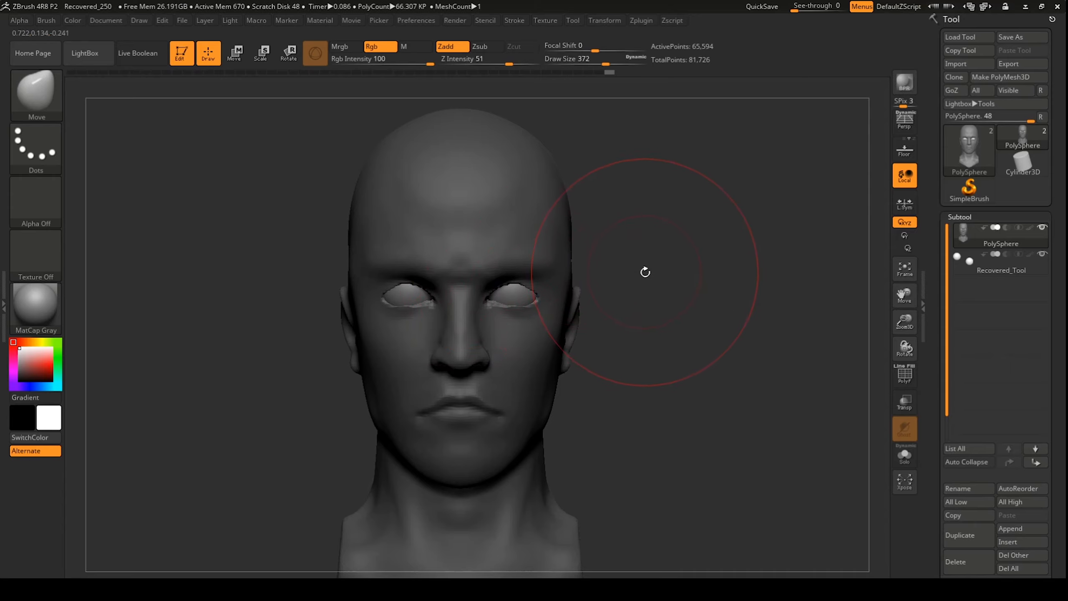
pyautogui.press('ctrl')
pyautogui.moveTo(658, 310)
pyautogui.mouseDown()
pyautogui.moveTo(621, 298)
pyautogui.moveTo(655, 288)
pyautogui.mouseUp()
pyautogui.press('ctrl')
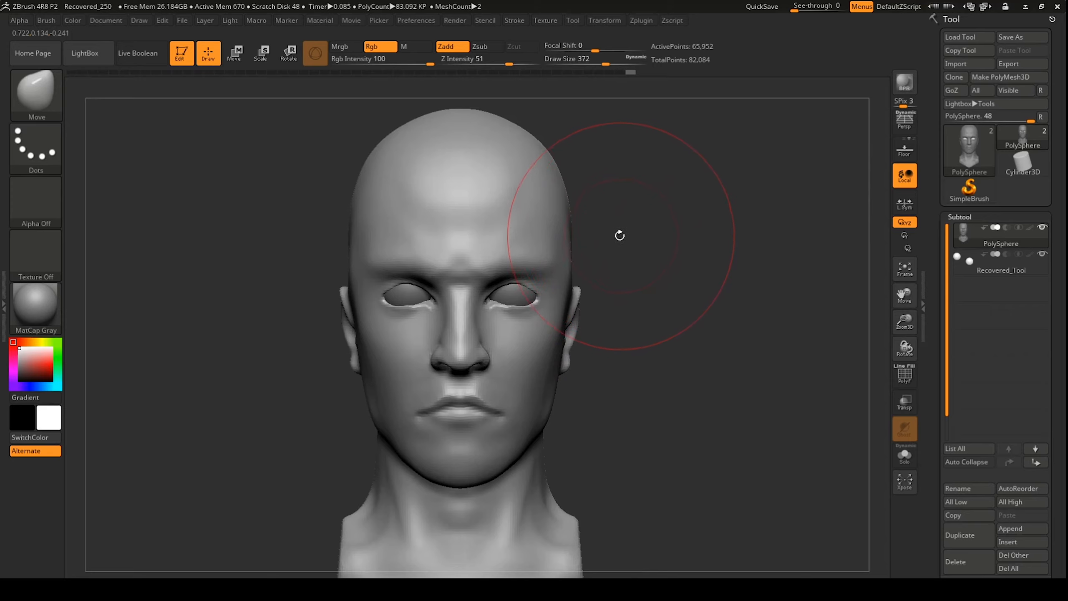
# Step: Return to ClayBuildup, check the eyes against the proportion guide, and cut Draw Size to 83
pyautogui.press('b')
pyautogui.press('c')
pyautogui.press('b')
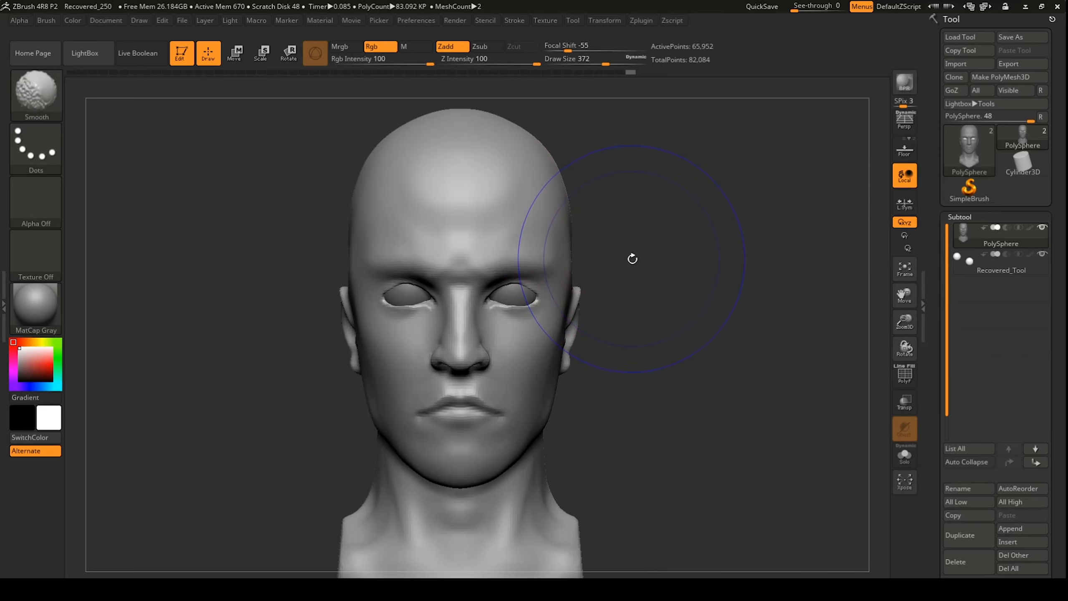
pyautogui.hotkey('shift', 'z')
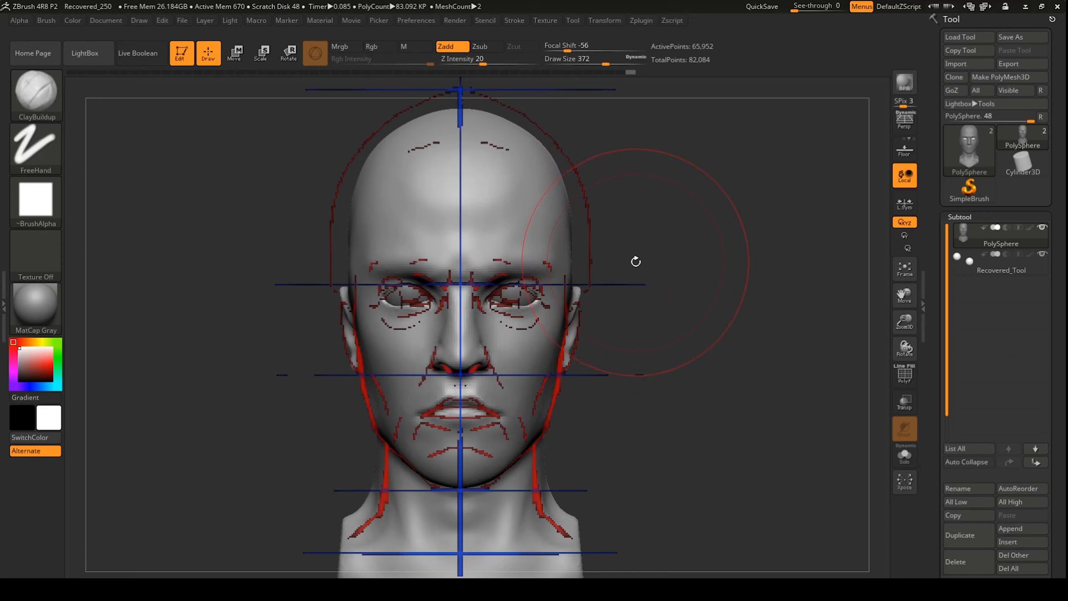
pyautogui.hotkey('shift', 'z')
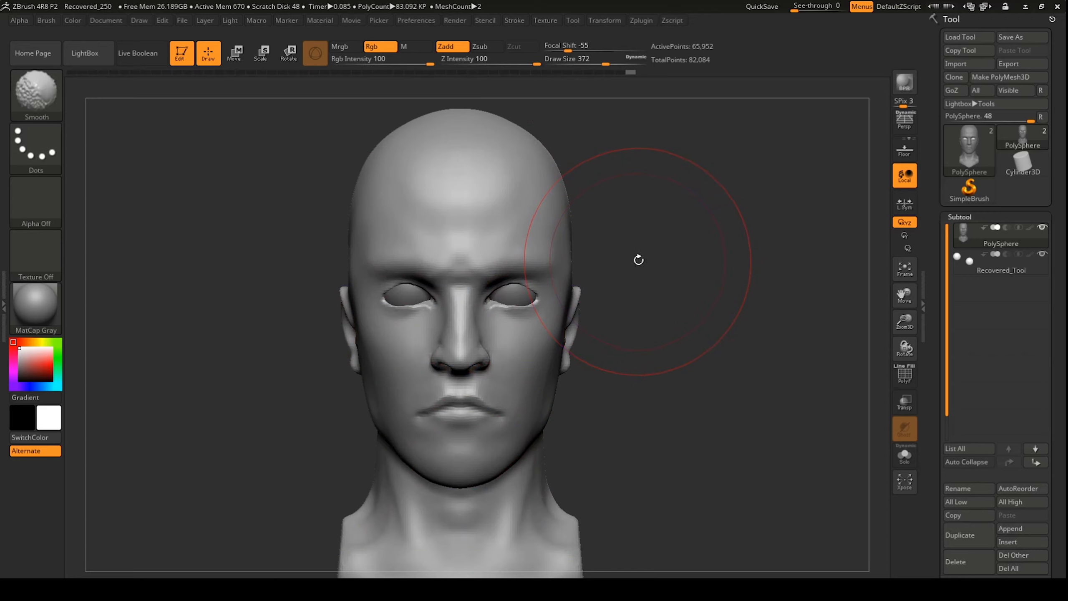
pyautogui.moveTo(666, 264)
pyautogui.mouseDown()
pyautogui.moveTo(613, 265)
pyautogui.moveTo(714, 262)
pyautogui.moveTo(665, 264)
pyautogui.mouseUp()
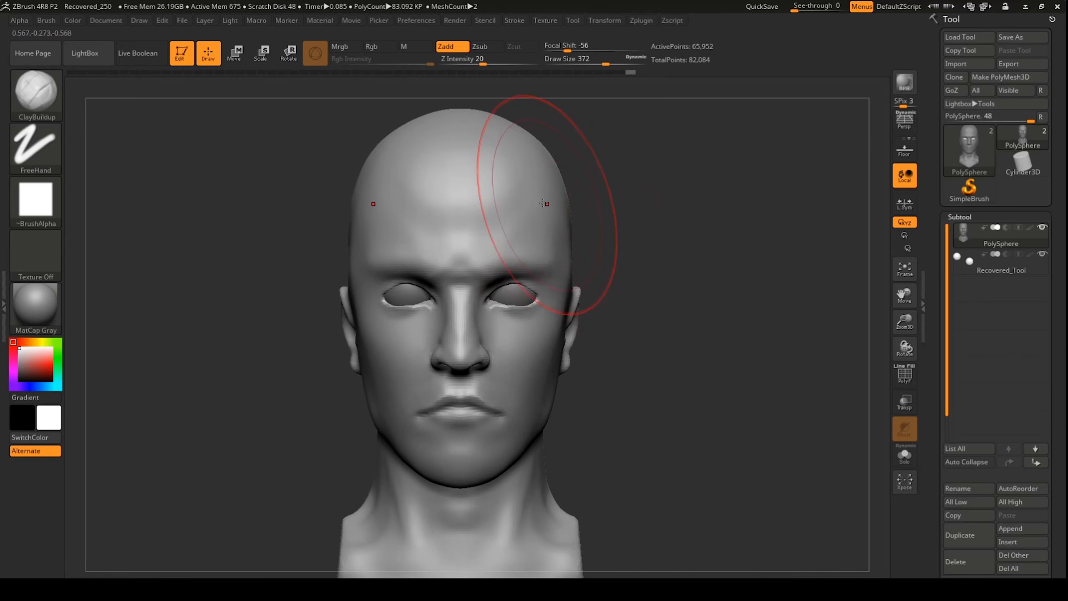
pyautogui.press('space')
# Step: Zoom in, set Draw Size to 31, and sculpt the upper eyelid edge
pyautogui.moveTo(577, 239); pyautogui.dragTo(545, 241)
pyautogui.keyDown('alt'); pyautogui.moveTo(646, 252); pyautogui.dragTo(693, 307); pyautogui.keyUp('alt')
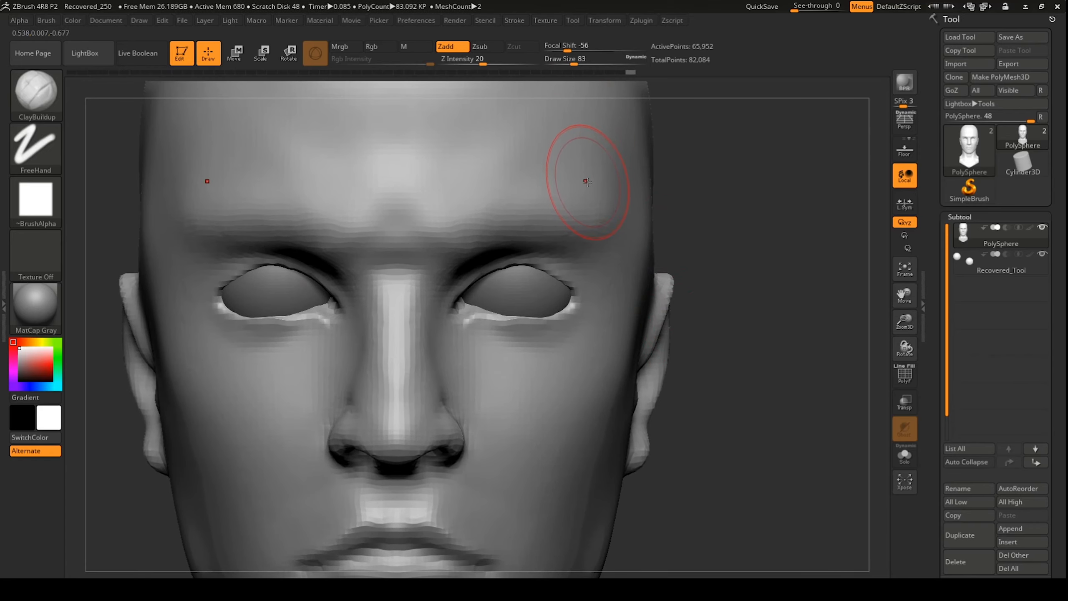
pyautogui.moveTo(574, 63); pyautogui.dragTo(563, 63)
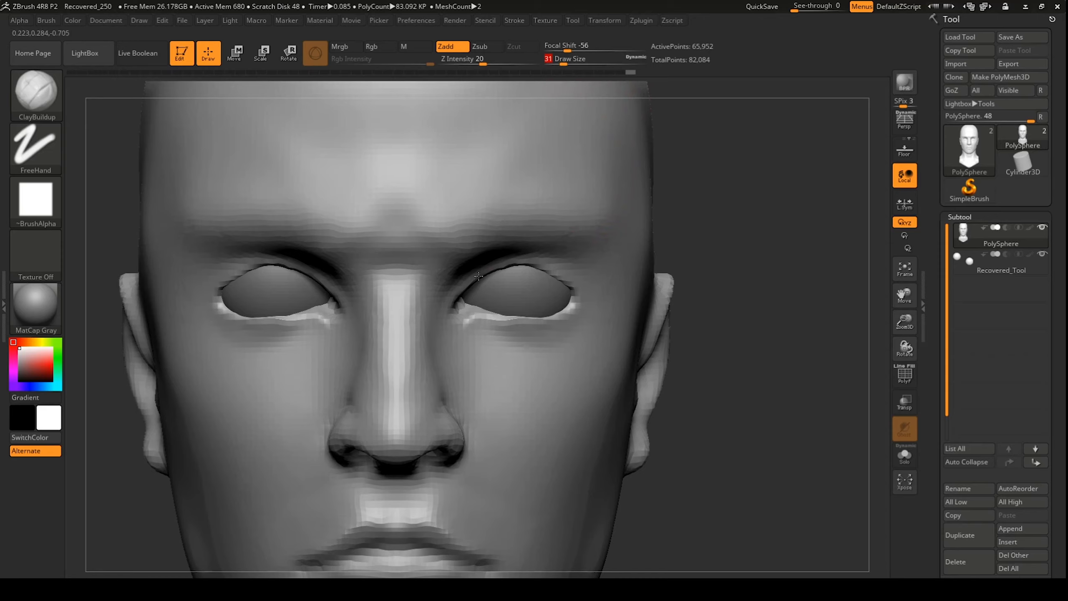
pyautogui.moveTo(479, 276)
pyautogui.mouseDown()
pyautogui.moveTo(526, 264)
pyautogui.moveTo(587, 298)
pyautogui.mouseUp()
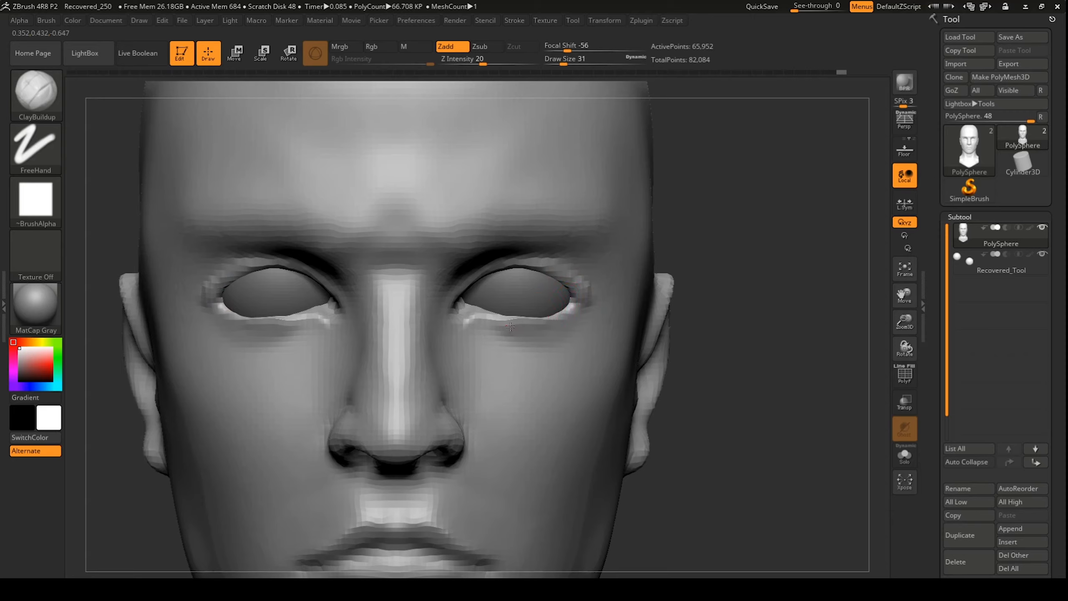
# Step: Build up the lower eyelids and under-eye ridges, then smooth them
pyautogui.moveTo(559, 335)
pyautogui.mouseDown()
pyautogui.moveTo(515, 334)
pyautogui.moveTo(576, 335)
pyautogui.moveTo(520, 333)
pyautogui.mouseUp()
pyautogui.moveTo(591, 310)
pyautogui.keyDown('shift'); pyautogui.mouseDown()
pyautogui.moveTo(561, 333)
pyautogui.moveTo(529, 338)
pyautogui.mouseUp(); pyautogui.keyUp('shift')
pyautogui.moveTo(529, 338)
pyautogui.keyDown('shift'); pyautogui.mouseDown()
pyautogui.moveTo(470, 320)
pyautogui.moveTo(502, 321)
pyautogui.mouseUp(); pyautogui.keyUp('shift')
pyautogui.moveTo(479, 321)
pyautogui.mouseDown()
pyautogui.moveTo(529, 337)
pyautogui.moveTo(596, 306)
pyautogui.moveTo(584, 311)
pyautogui.mouseUp()
pyautogui.moveTo(531, 337)
pyautogui.mouseDown()
pyautogui.moveTo(567, 340)
pyautogui.moveTo(502, 345)
pyautogui.moveTo(496, 358)
pyautogui.moveTo(547, 357)
pyautogui.moveTo(590, 341)
pyautogui.mouseUp()
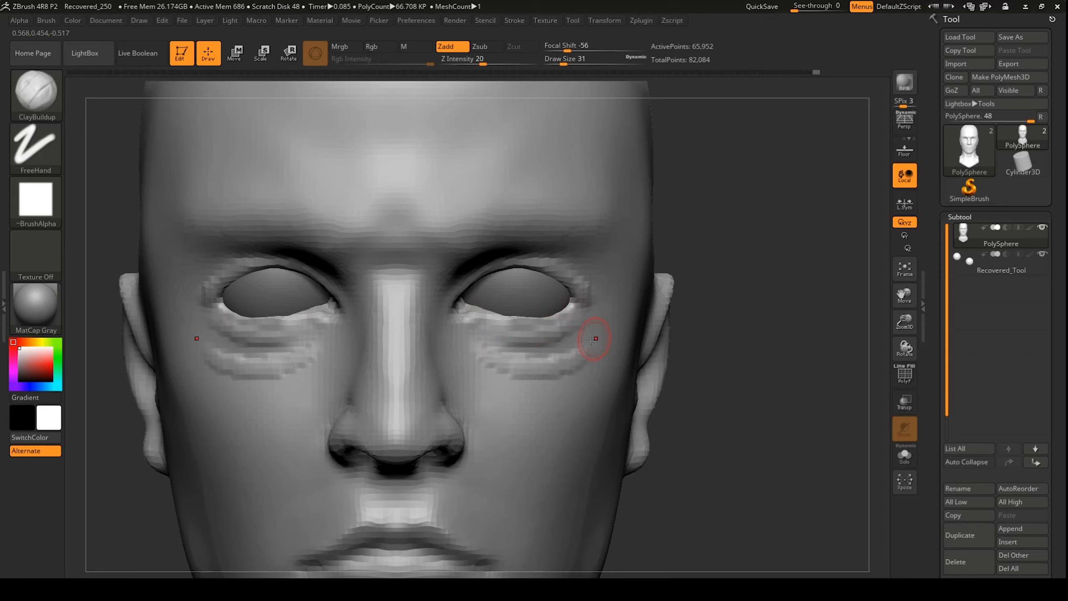
pyautogui.press('shift')
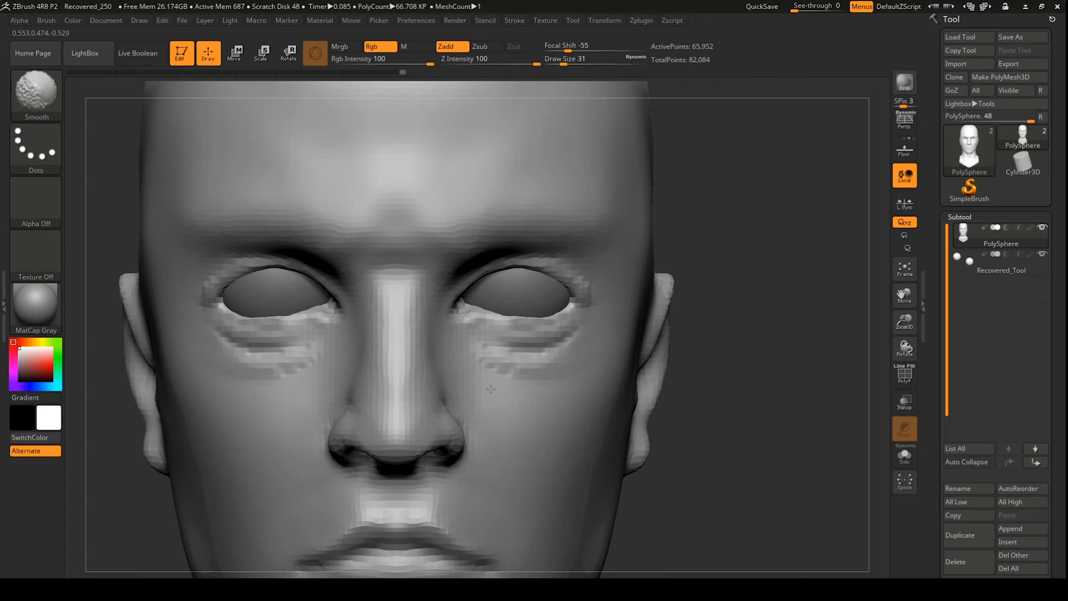
pyautogui.moveTo(490, 388)
pyautogui.keyDown('shift'); pyautogui.mouseDown()
pyautogui.moveTo(508, 358)
pyautogui.moveTo(564, 328)
pyautogui.moveTo(541, 370)
pyautogui.moveTo(475, 368)
pyautogui.mouseUp(); pyautogui.keyUp('shift')
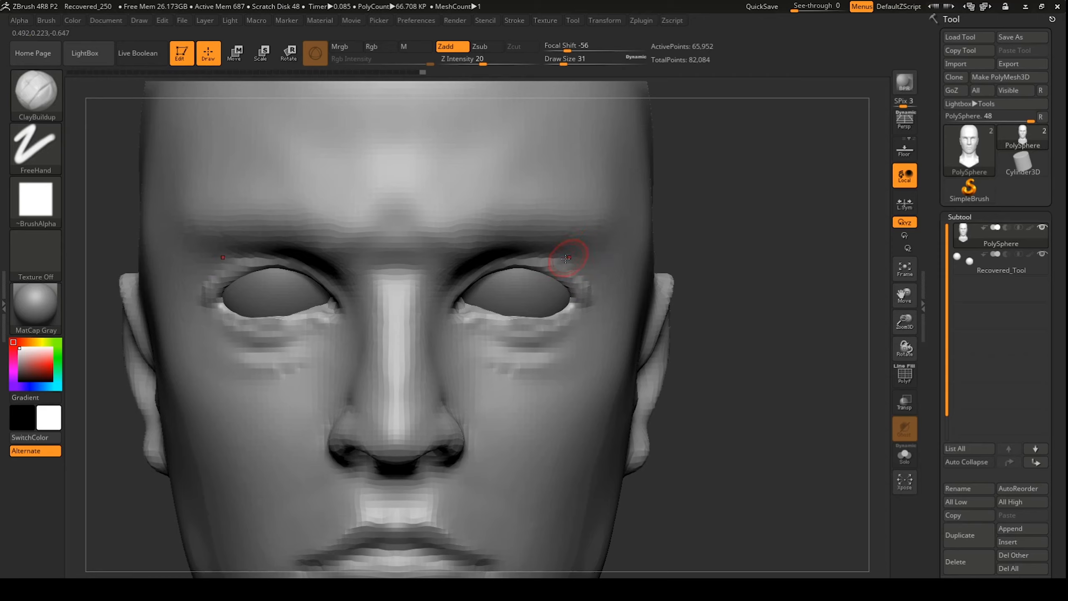
# Step: Add and smooth volume at the outer eyelid corners, inner brow and under the eyes
pyautogui.moveTo(566, 257); pyautogui.dragTo(597, 273)
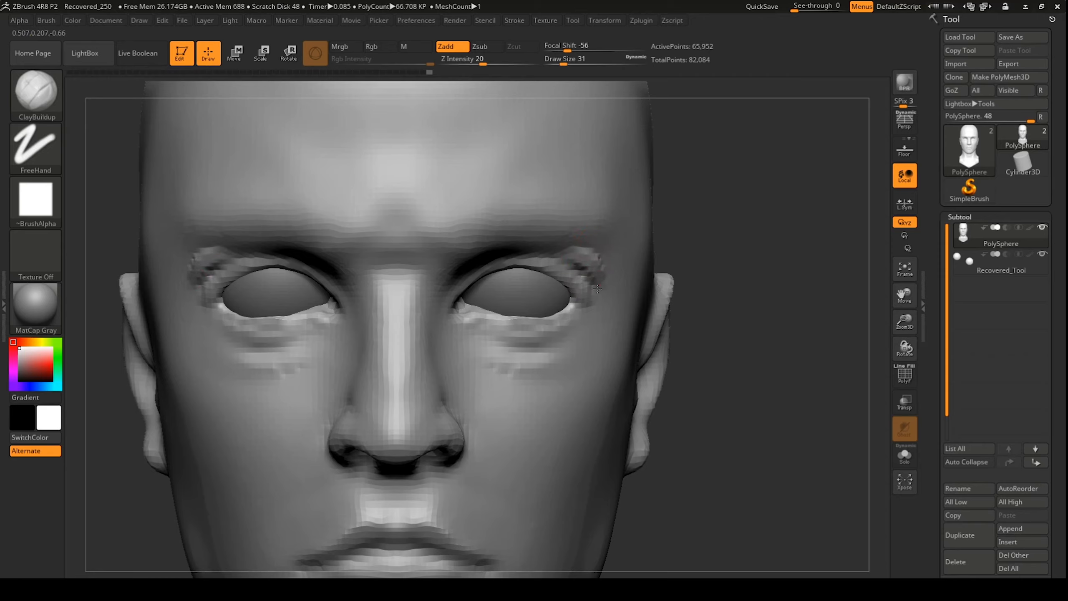
pyautogui.keyDown('shift'); pyautogui.moveTo(563, 238); pyautogui.dragTo(598, 251); pyautogui.keyUp('shift')
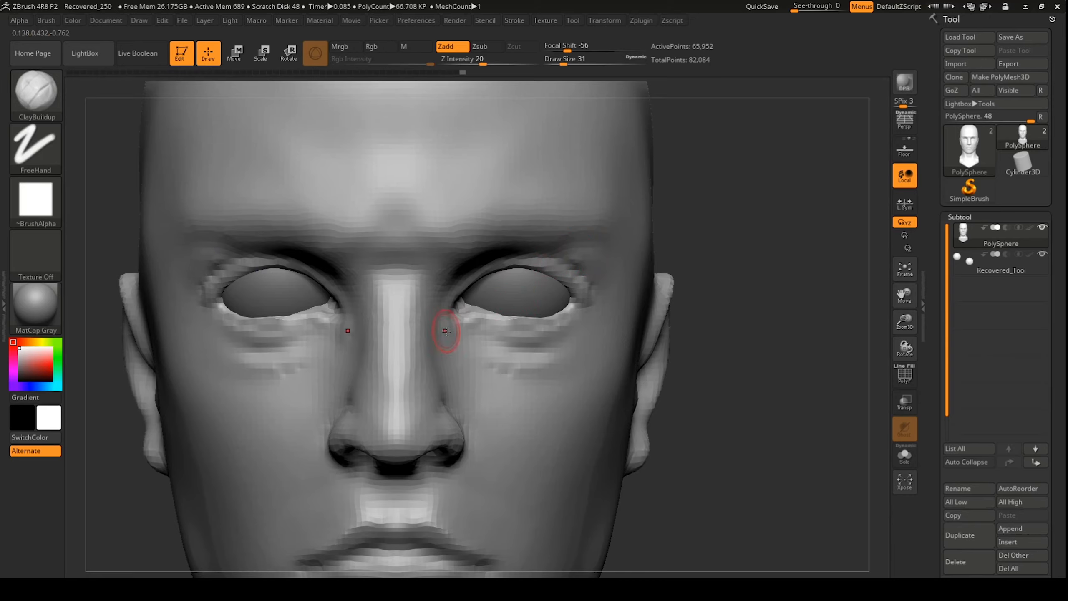
pyautogui.moveTo(445, 331); pyautogui.dragTo(455, 348)
pyautogui.moveTo(622, 294)
pyautogui.mouseDown()
pyautogui.moveTo(546, 294)
pyautogui.moveTo(593, 295)
pyautogui.moveTo(605, 255)
pyautogui.mouseUp()
pyautogui.moveTo(449, 302)
pyautogui.keyDown('alt'); pyautogui.mouseDown()
pyautogui.moveTo(462, 299)
pyautogui.moveTo(422, 316)
pyautogui.moveTo(424, 294)
pyautogui.moveTo(444, 293)
pyautogui.mouseUp(); pyautogui.keyUp('alt')
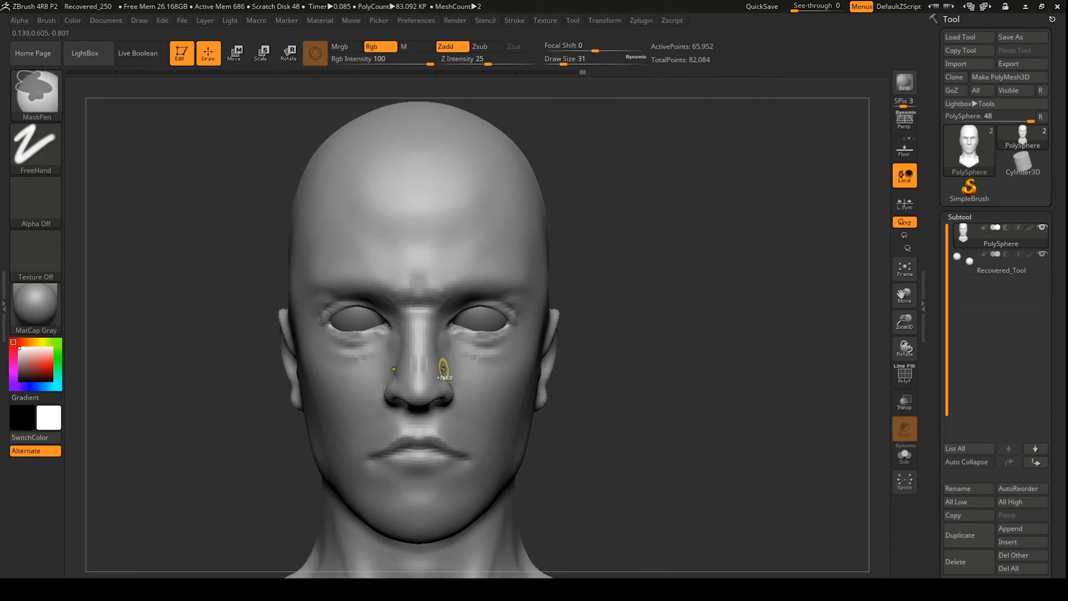
pyautogui.moveTo(465, 336); pyautogui.dragTo(499, 334)
pyautogui.moveTo(604, 322)
pyautogui.keyDown('alt'); pyautogui.mouseDown()
pyautogui.moveTo(605, 290)
pyautogui.moveTo(646, 260)
pyautogui.mouseUp(); pyautogui.keyUp('alt')
pyautogui.moveTo(510, 266); pyautogui.dragTo(554, 291)
pyautogui.keyDown('shift'); pyautogui.moveTo(512, 324); pyautogui.dragTo(540, 311); pyautogui.keyUp('shift')
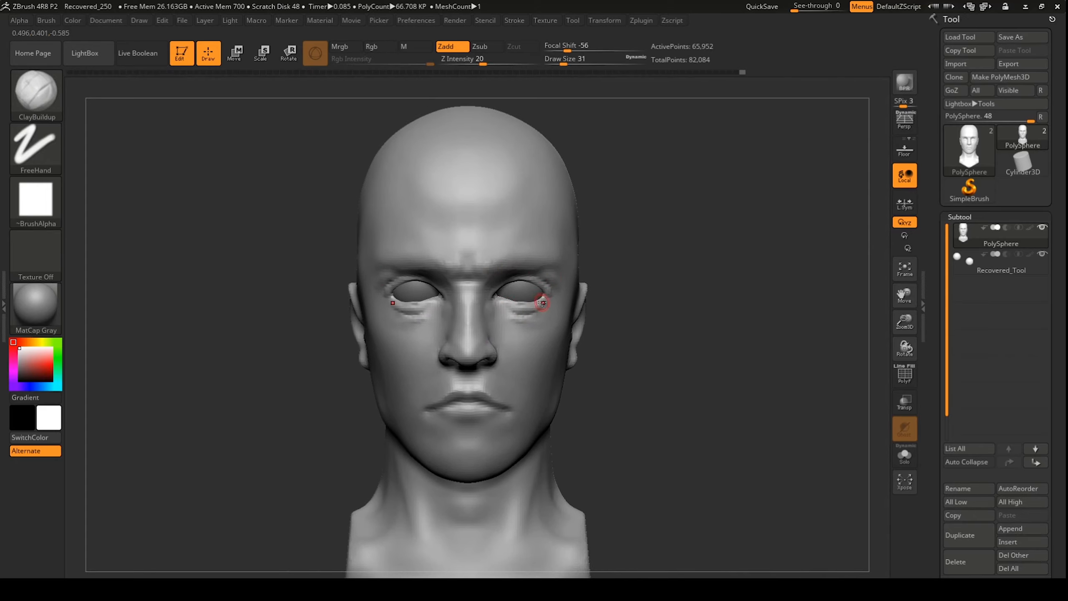
# Step: Check the eye corner against the proportion guide and nudge it into place
pyautogui.press('p')
pyautogui.press('p')
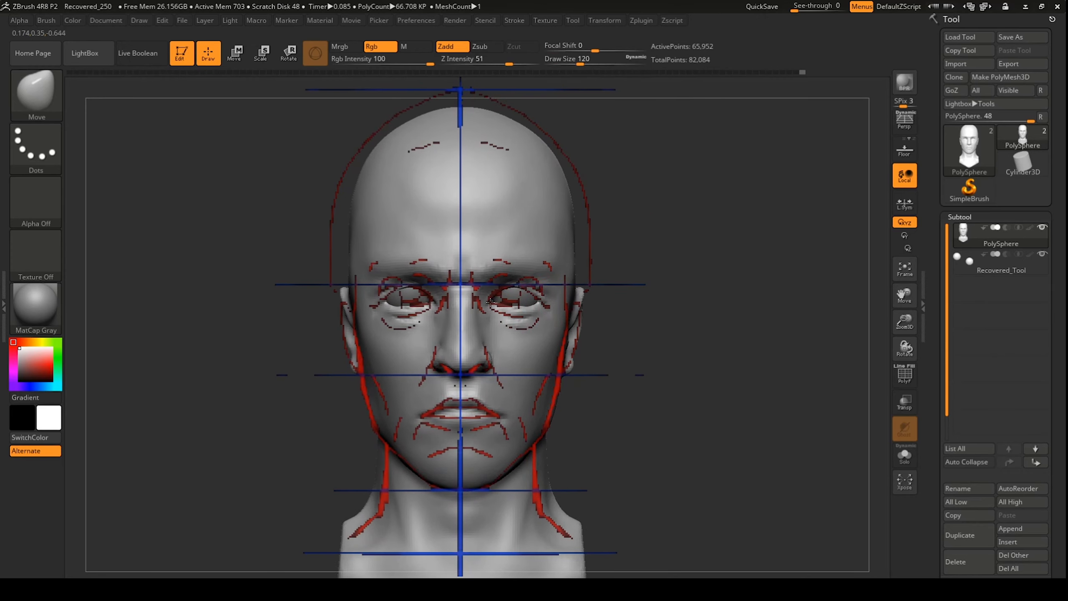
pyautogui.moveTo(537, 295); pyautogui.dragTo(536, 298)
pyautogui.hotkey('shift', 'z')
pyautogui.keyDown('ctrl'); pyautogui.moveTo(614, 183); pyautogui.dragTo(647, 210); pyautogui.keyUp('ctrl')
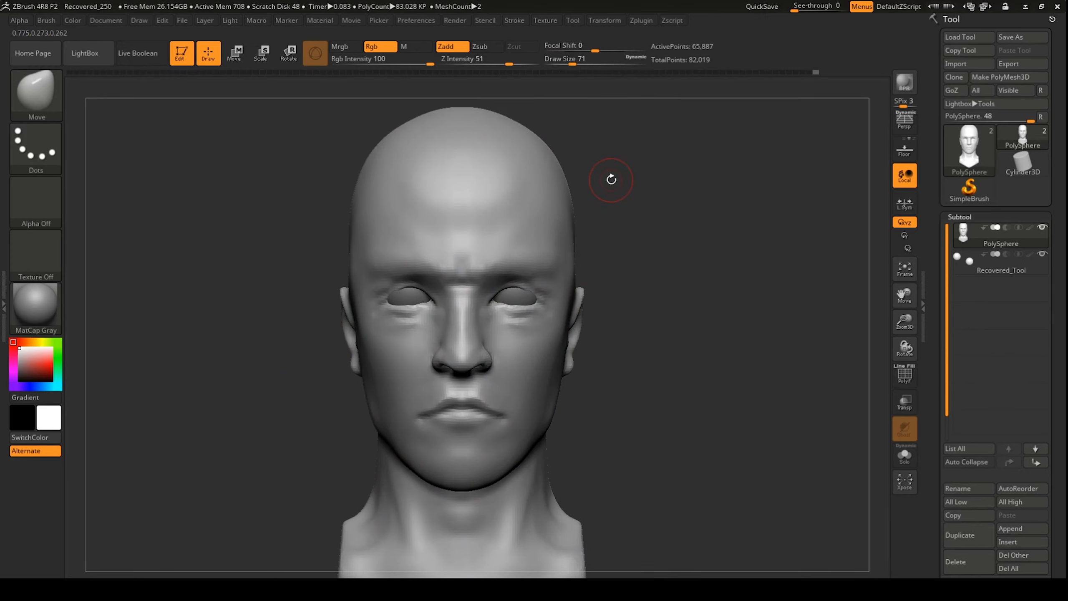
pyautogui.press('b')
pyautogui.press('c')
pyautogui.press('b')
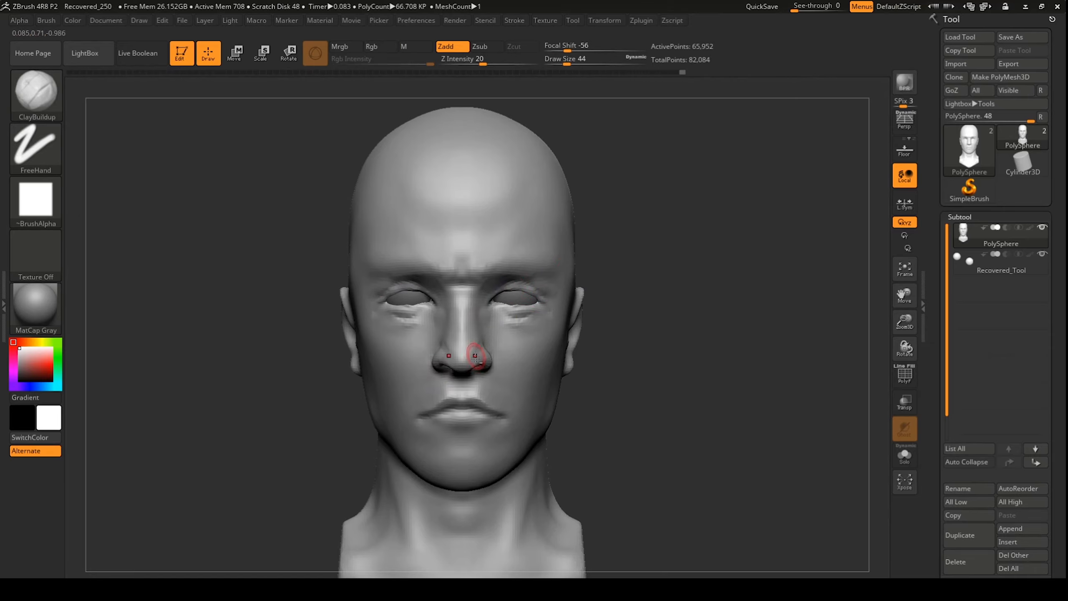
# Step: Refine the nose and build up and smooth the cheek with ClayBuildup
pyautogui.keyDown('shift'); pyautogui.moveTo(479, 353); pyautogui.dragTo(486, 363); pyautogui.keyUp('shift')
pyautogui.moveTo(631, 370)
pyautogui.mouseDown()
pyautogui.moveTo(427, 368)
pyautogui.moveTo(445, 374)
pyautogui.moveTo(504, 328)
pyautogui.mouseUp()
pyautogui.keyDown('shift'); pyautogui.moveTo(506, 330); pyautogui.dragTo(511, 343); pyautogui.keyUp('shift')
pyautogui.moveTo(378, 361); pyautogui.dragTo(424, 362)
pyautogui.keyDown('shift'); pyautogui.moveTo(478, 323); pyautogui.dragTo(470, 313); pyautogui.keyUp('shift')
pyautogui.keyDown('shift'); pyautogui.moveTo(295, 399); pyautogui.dragTo(371, 406); pyautogui.keyUp('shift')
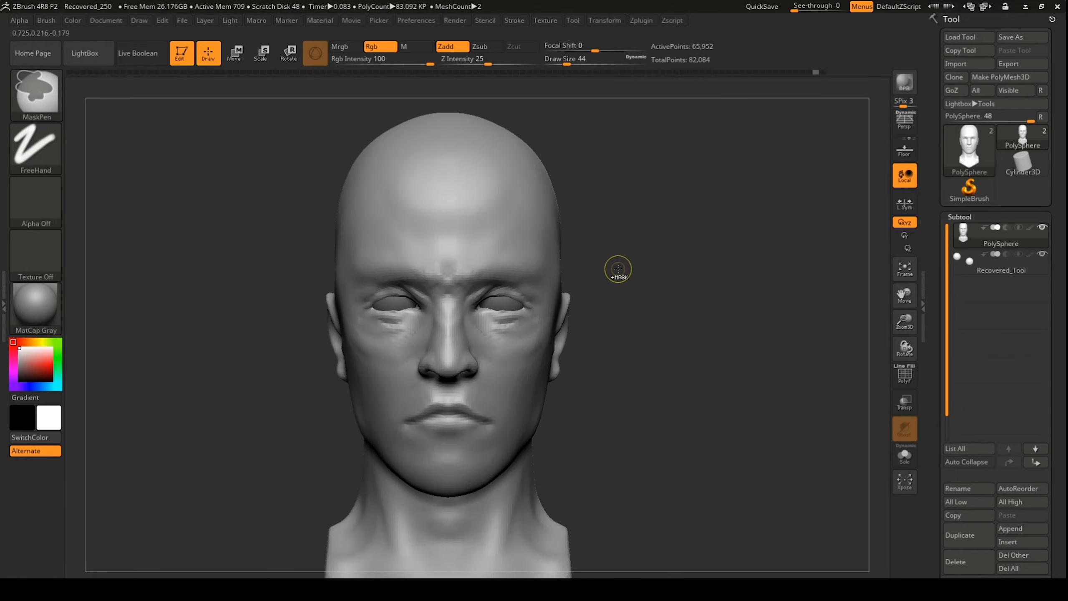
pyautogui.keyDown('ctrl'); pyautogui.moveTo(618, 269); pyautogui.dragTo(656, 302); pyautogui.keyUp('ctrl')
pyautogui.moveTo(631, 253)
pyautogui.mouseDown()
pyautogui.moveTo(551, 205)
pyautogui.moveTo(622, 336)
pyautogui.mouseUp()
# Step: Carve deeper inner eye corners and under-eye creases with DamStandard
pyautogui.press('b')
pyautogui.press('d')
pyautogui.press('s')
pyautogui.moveTo(465, 297); pyautogui.dragTo(447, 321)
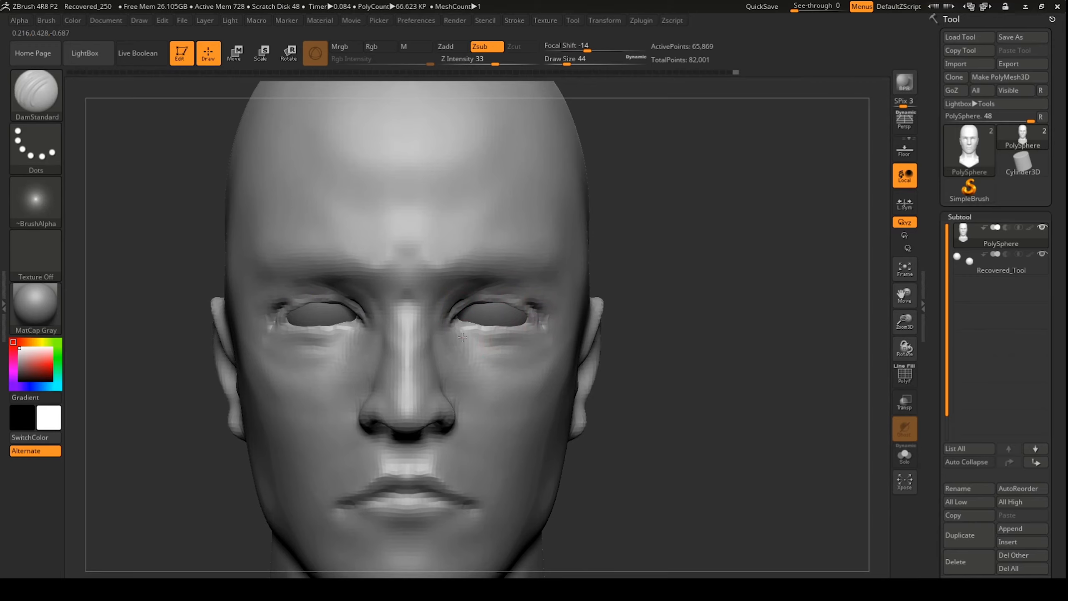
pyautogui.moveTo(506, 364); pyautogui.dragTo(471, 358)
pyautogui.moveTo(715, 357); pyautogui.dragTo(546, 358)
pyautogui.moveTo(252, 399); pyautogui.dragTo(362, 379)
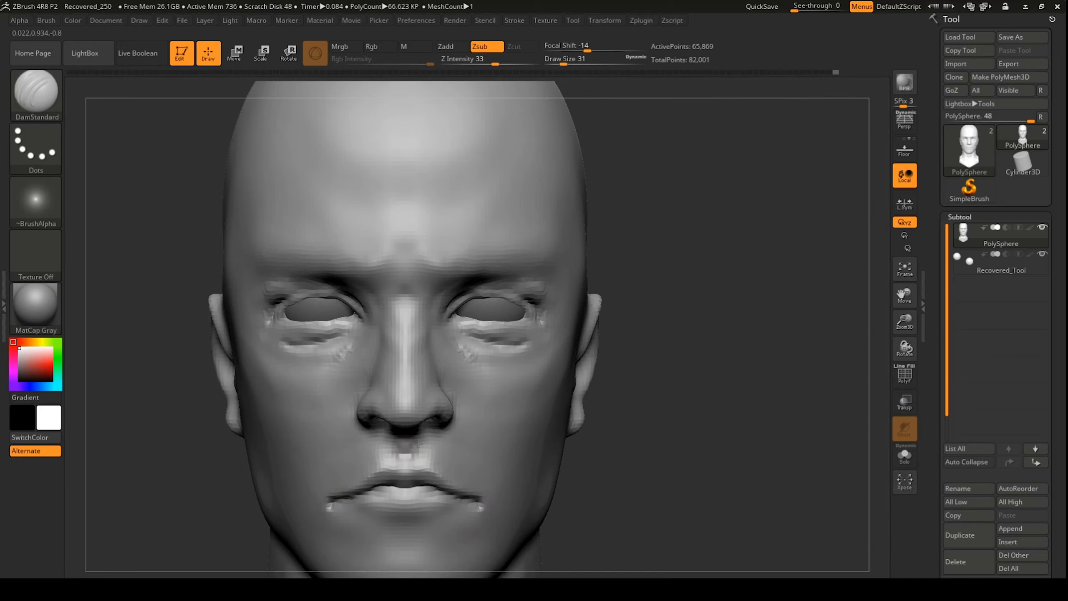
pyautogui.keyDown('alt'); pyautogui.moveTo(714, 295); pyautogui.dragTo(714, 210); pyautogui.keyUp('alt')
pyautogui.keyDown('shift'); pyautogui.moveTo(467, 290); pyautogui.dragTo(488, 289); pyautogui.keyUp('shift')
pyautogui.moveTo(673, 252)
pyautogui.keyDown('alt'); pyautogui.mouseDown()
pyautogui.moveTo(673, 358)
pyautogui.moveTo(547, 336)
pyautogui.mouseUp(); pyautogui.keyUp('alt')
pyautogui.moveTo(190, 379); pyautogui.dragTo(357, 379)
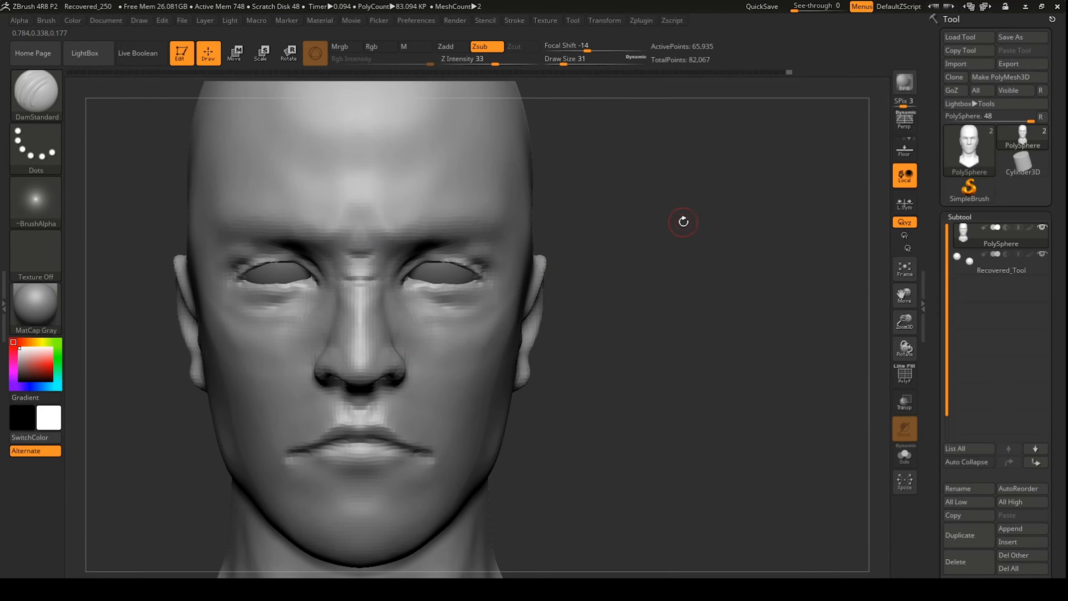
# Step: Polish the under-eye surface with hPolish at Draw Size 77
pyautogui.press('b')
pyautogui.press('h')
pyautogui.press('p')
pyautogui.moveTo(683, 222); pyautogui.dragTo(568, 236)
pyautogui.moveTo(410, 362); pyautogui.dragTo(413, 351)
pyautogui.moveTo(189, 358); pyautogui.dragTo(302, 345)
pyautogui.moveTo(714, 295); pyautogui.dragTo(546, 294)
pyautogui.keyDown('alt'); pyautogui.moveTo(714, 336); pyautogui.dragTo(715, 273); pyautogui.keyUp('alt')
# Step: Retouch the forehead while turning the head between profile and front views
pyautogui.moveTo(252, 315); pyautogui.dragTo(286, 315)
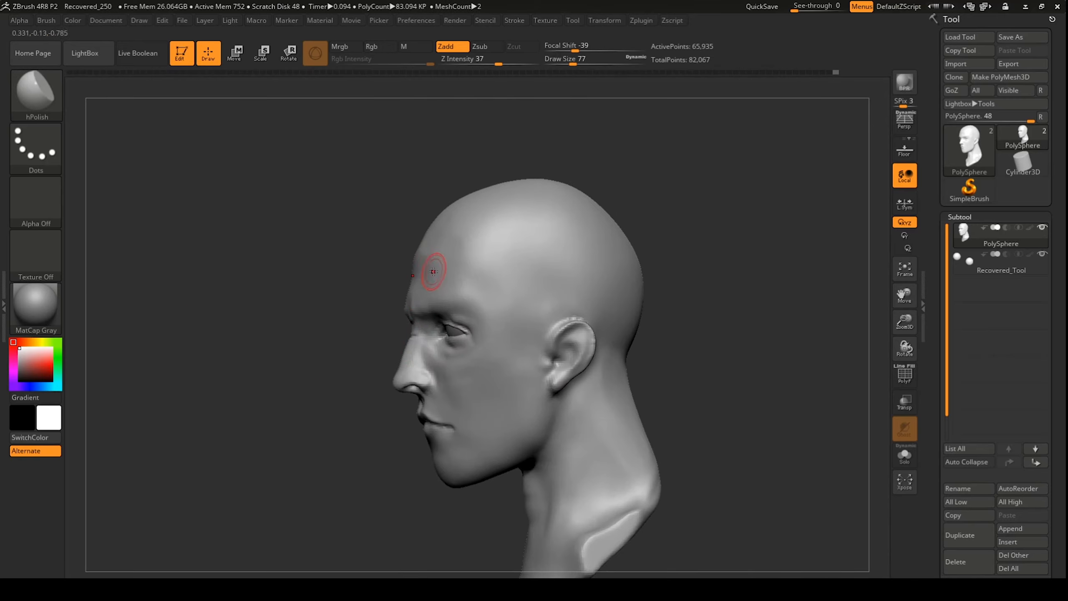
pyautogui.keyDown('shift'); pyautogui.moveTo(420, 285); pyautogui.dragTo(416, 274); pyautogui.keyUp('shift')
pyautogui.keyDown('shift'); pyautogui.moveTo(315, 273); pyautogui.dragTo(497, 259); pyautogui.keyUp('shift')
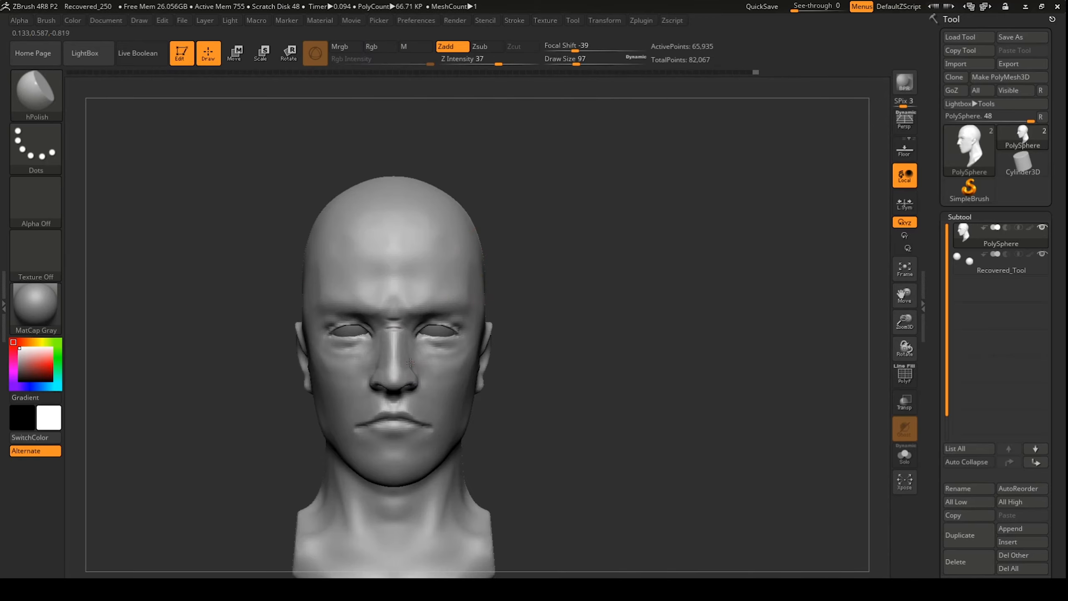
pyautogui.moveTo(673, 336); pyautogui.dragTo(588, 336)
pyautogui.keyDown('shift'); pyautogui.moveTo(589, 336); pyautogui.dragTo(672, 336); pyautogui.keyUp('shift')
# Step: Switch to ClayBuildup (B, C) and texture, then smooth, the cheeks
pyautogui.press('b')
pyautogui.press('c')
pyautogui.press('b')
pyautogui.moveTo(465, 357)
pyautogui.mouseDown()
pyautogui.moveTo(472, 353)
pyautogui.moveTo(464, 370)
pyautogui.mouseUp()
pyautogui.moveTo(465, 370)
pyautogui.keyDown('shift'); pyautogui.mouseDown()
pyautogui.moveTo(461, 362)
pyautogui.moveTo(461, 387)
pyautogui.mouseUp(); pyautogui.keyUp('shift')
pyautogui.moveTo(463, 361)
pyautogui.keyDown('shift'); pyautogui.mouseDown()
pyautogui.moveTo(460, 375)
pyautogui.moveTo(463, 365)
pyautogui.mouseUp(); pyautogui.keyUp('shift')
# Step: Build up and smooth the cheek and jaw from a three-quarter view
pyautogui.moveTo(630, 337); pyautogui.dragTo(618, 295)
pyautogui.moveTo(631, 379); pyautogui.dragTo(564, 377)
pyautogui.moveTo(458, 381); pyautogui.dragTo(456, 444)
pyautogui.moveTo(454, 438)
pyautogui.mouseDown()
pyautogui.moveTo(451, 404)
pyautogui.moveTo(466, 391)
pyautogui.mouseUp()
pyautogui.keyDown('shift'); pyautogui.moveTo(467, 392); pyautogui.dragTo(471, 379); pyautogui.keyUp('shift')
pyautogui.moveTo(631, 370); pyautogui.dragTo(643, 392)
pyautogui.moveTo(479, 400)
pyautogui.mouseDown()
pyautogui.moveTo(496, 370)
pyautogui.moveTo(483, 391)
pyautogui.mouseUp()
pyautogui.moveTo(487, 392); pyautogui.dragTo(464, 429)
pyautogui.keyDown('shift'); pyautogui.moveTo(464, 429); pyautogui.dragTo(475, 400); pyautogui.keyUp('shift')
# Step: Add a stroke along the brow, smooth the brow area, and shape the jawline
pyautogui.moveTo(588, 379); pyautogui.dragTo(647, 374)
pyautogui.keyDown('shift'); pyautogui.moveTo(467, 403); pyautogui.dragTo(458, 430); pyautogui.keyUp('shift')
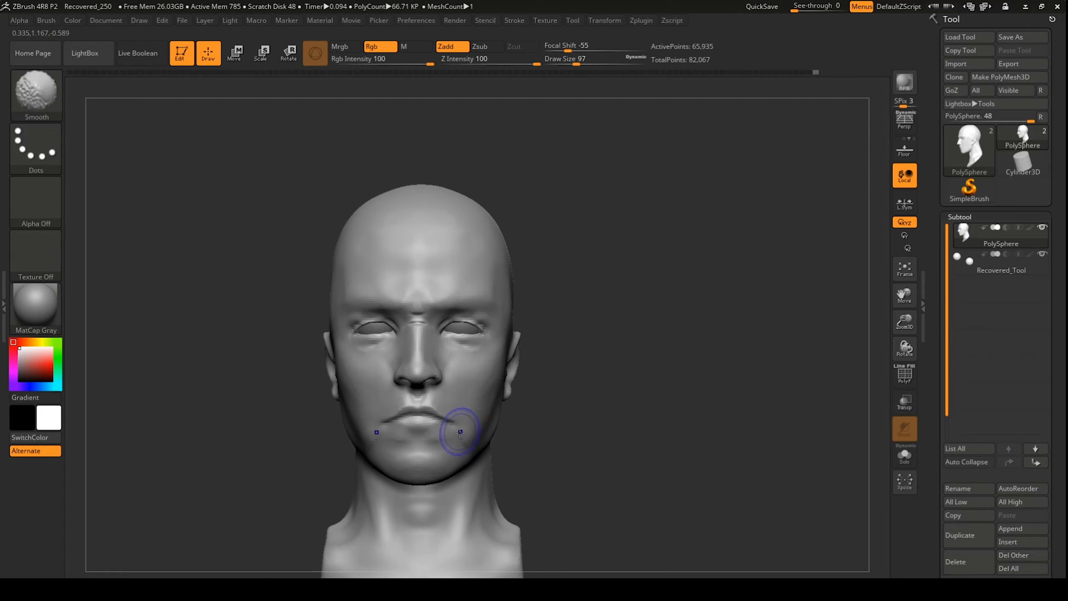
pyautogui.moveTo(546, 311); pyautogui.dragTo(544, 291)
pyautogui.moveTo(448, 297); pyautogui.dragTo(477, 290)
pyautogui.keyDown('shift'); pyautogui.moveTo(466, 294); pyautogui.dragTo(482, 302); pyautogui.keyUp('shift')
pyautogui.moveTo(673, 336); pyautogui.dragTo(546, 337)
pyautogui.moveTo(475, 471); pyautogui.dragTo(448, 481)
# Step: Push and pull the cheek with the Move brush (B, M, V)
pyautogui.press('b')
pyautogui.press('m')
pyautogui.press('v')
pyautogui.keyDown('shift'); pyautogui.moveTo(463, 252); pyautogui.dragTo(586, 245); pyautogui.keyUp('shift')
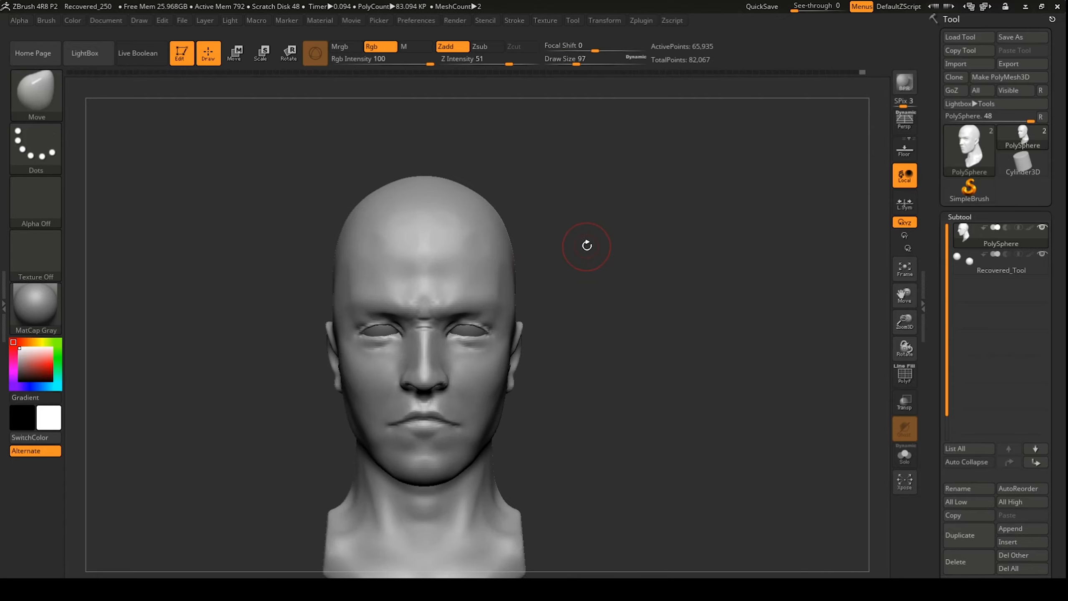
pyautogui.keyDown('shift'); pyautogui.moveTo(631, 358); pyautogui.dragTo(517, 357); pyautogui.keyUp('shift')
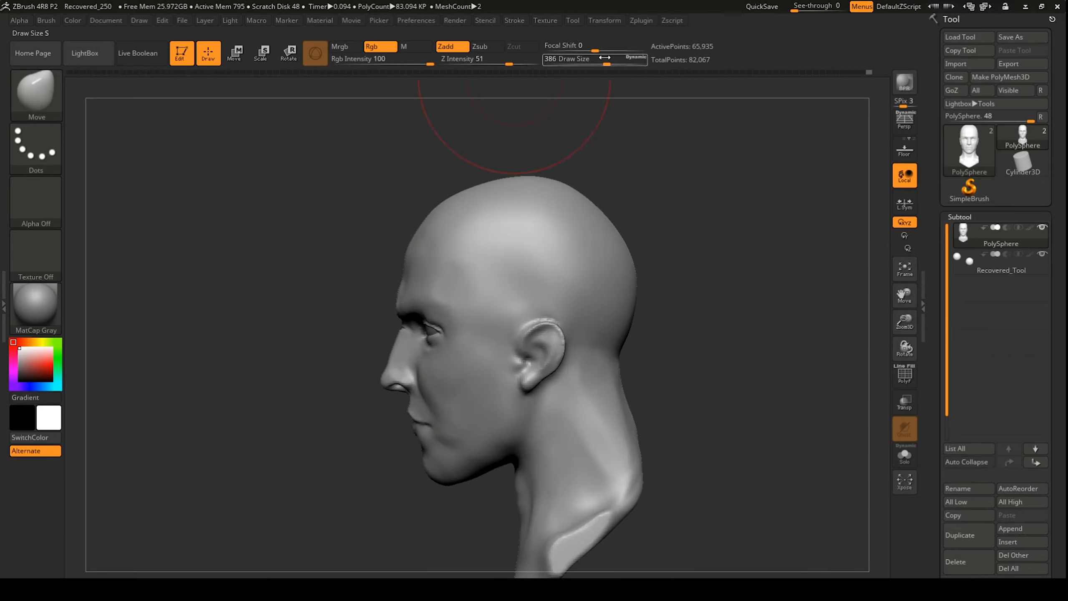
pyautogui.moveTo(311, 379); pyautogui.dragTo(336, 381)
pyautogui.keyDown('shift'); pyautogui.moveTo(546, 484); pyautogui.dragTo(647, 484); pyautogui.keyUp('shift')
# Step: Return to ClayBuildup, add clay to the cheek and smooth away the mouth-corner marks
pyautogui.press('b')
pyautogui.press('c')
pyautogui.press('b')
pyautogui.moveTo(464, 401); pyautogui.dragTo(452, 439)
pyautogui.keyDown('shift'); pyautogui.moveTo(452, 434); pyautogui.dragTo(457, 378); pyautogui.keyUp('shift')
pyautogui.keyDown('shift'); pyautogui.moveTo(428, 416); pyautogui.dragTo(421, 397); pyautogui.keyUp('shift')
# Step: Reduce Draw Size to 49 and add small clay strokes under the eyes and between the brows
pyautogui.keyDown('shift'); pyautogui.moveTo(542, 345); pyautogui.dragTo(558, 332); pyautogui.keyUp('shift')
pyautogui.moveTo(579, 61); pyautogui.dragTo(564, 61)
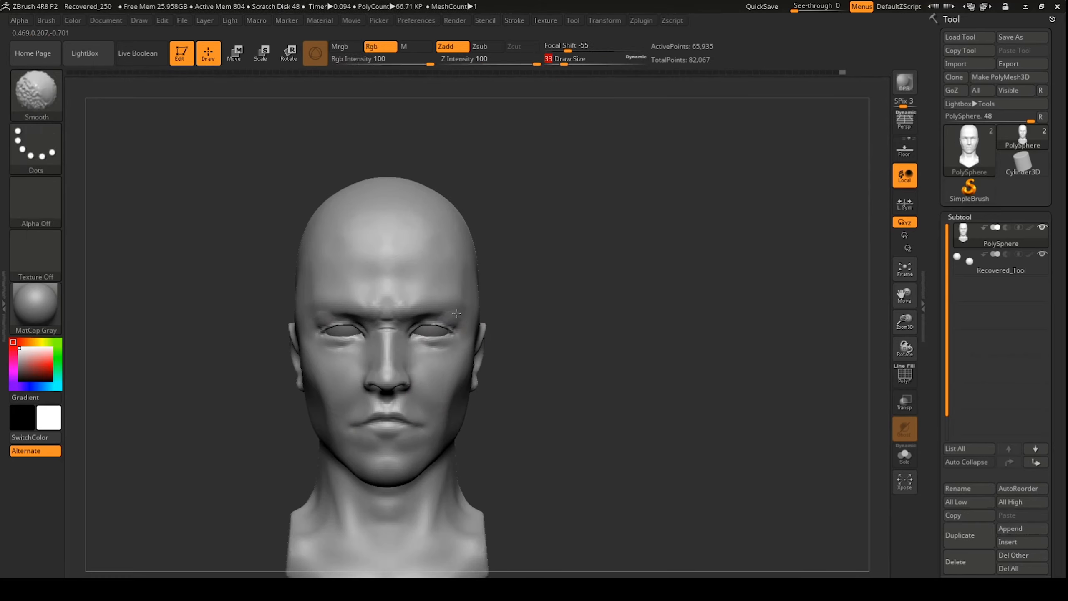
pyautogui.moveTo(451, 338)
pyautogui.mouseDown()
pyautogui.moveTo(425, 352)
pyautogui.moveTo(404, 322)
pyautogui.mouseUp()
pyautogui.moveTo(403, 322)
pyautogui.keyDown('shift'); pyautogui.mouseDown()
pyautogui.moveTo(394, 320)
pyautogui.moveTo(404, 298)
pyautogui.mouseUp(); pyautogui.keyUp('shift')
pyautogui.keyDown('shift'); pyautogui.moveTo(438, 235); pyautogui.dragTo(435, 277); pyautogui.keyUp('shift')
# Step: Add light clay marks on the upper forehead and smooth them out
pyautogui.moveTo(622, 269); pyautogui.dragTo(487, 240)
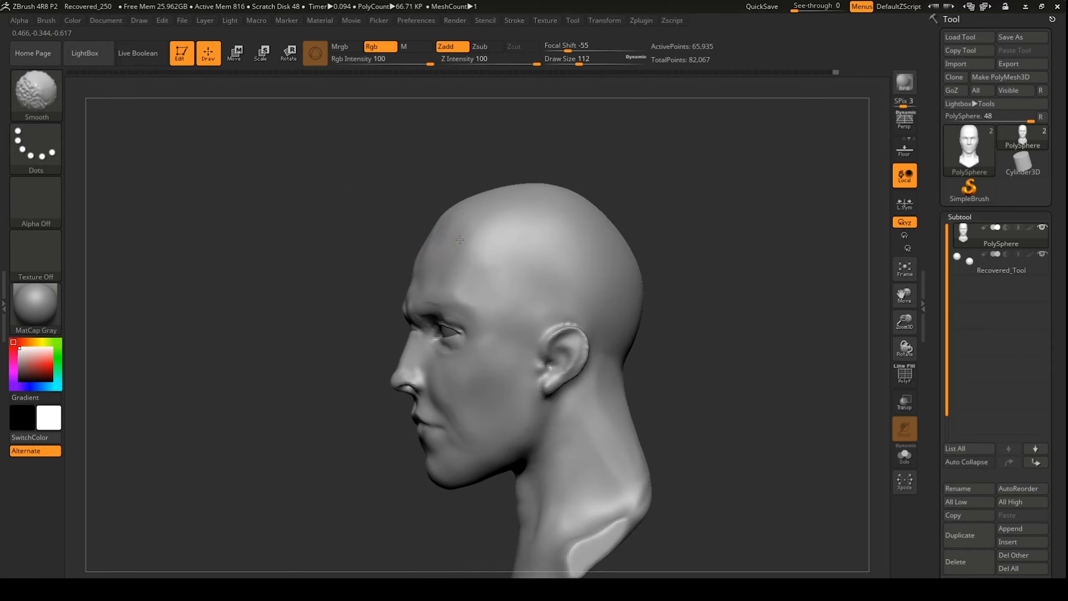
pyautogui.moveTo(546, 483); pyautogui.dragTo(627, 488)
pyautogui.keyDown('shift'); pyautogui.moveTo(398, 267); pyautogui.dragTo(399, 248); pyautogui.keyUp('shift')
pyautogui.moveTo(452, 236)
pyautogui.mouseDown()
pyautogui.moveTo(446, 214)
pyautogui.moveTo(450, 231)
pyautogui.mouseUp()
pyautogui.moveTo(559, 294)
pyautogui.mouseDown()
pyautogui.moveTo(580, 293)
pyautogui.moveTo(542, 290)
pyautogui.mouseUp()
pyautogui.keyDown('shift'); pyautogui.moveTo(456, 240); pyautogui.dragTo(450, 262); pyautogui.keyUp('shift')
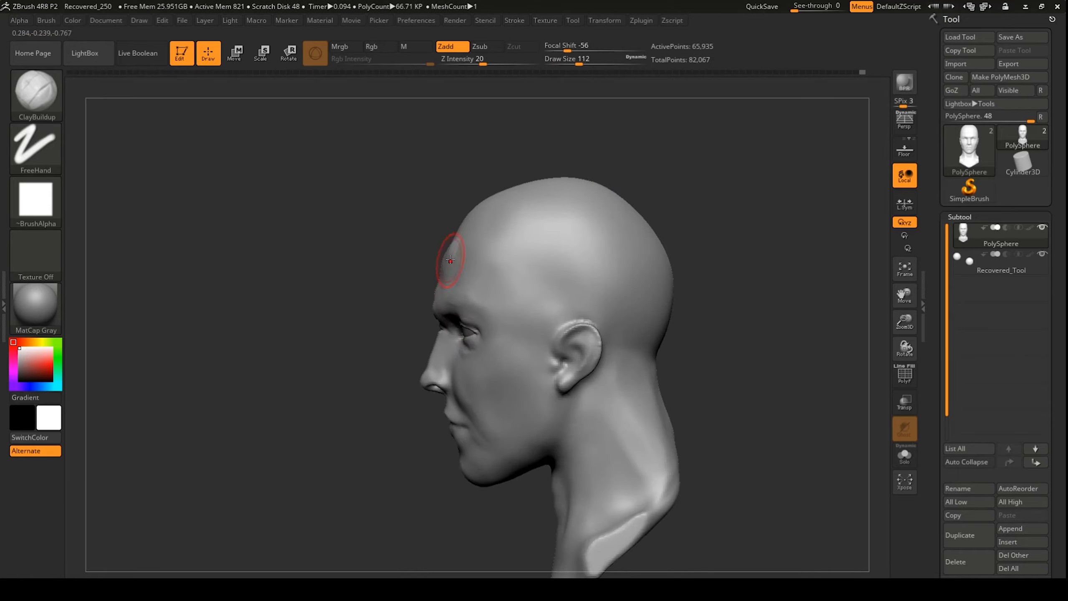
pyautogui.moveTo(337, 290); pyautogui.dragTo(386, 290)
pyautogui.moveTo(443, 290)
pyautogui.mouseDown()
pyautogui.moveTo(438, 270)
pyautogui.moveTo(441, 282)
pyautogui.mouseUp()
pyautogui.moveTo(448, 263)
pyautogui.mouseDown()
pyautogui.moveTo(431, 267)
pyautogui.moveTo(457, 297)
pyautogui.mouseUp()
pyautogui.moveTo(336, 291); pyautogui.dragTo(420, 290)
pyautogui.moveTo(655, 294)
pyautogui.mouseDown()
pyautogui.moveTo(630, 294)
pyautogui.moveTo(660, 290)
pyautogui.mouseUp()
# Step: Nudge the facial proportions in front view with the Move brush
pyautogui.press('b')
pyautogui.press('m')
pyautogui.press('v')
pyautogui.keyDown('shift'); pyautogui.moveTo(756, 161); pyautogui.dragTo(780, 162); pyautogui.keyUp('shift')
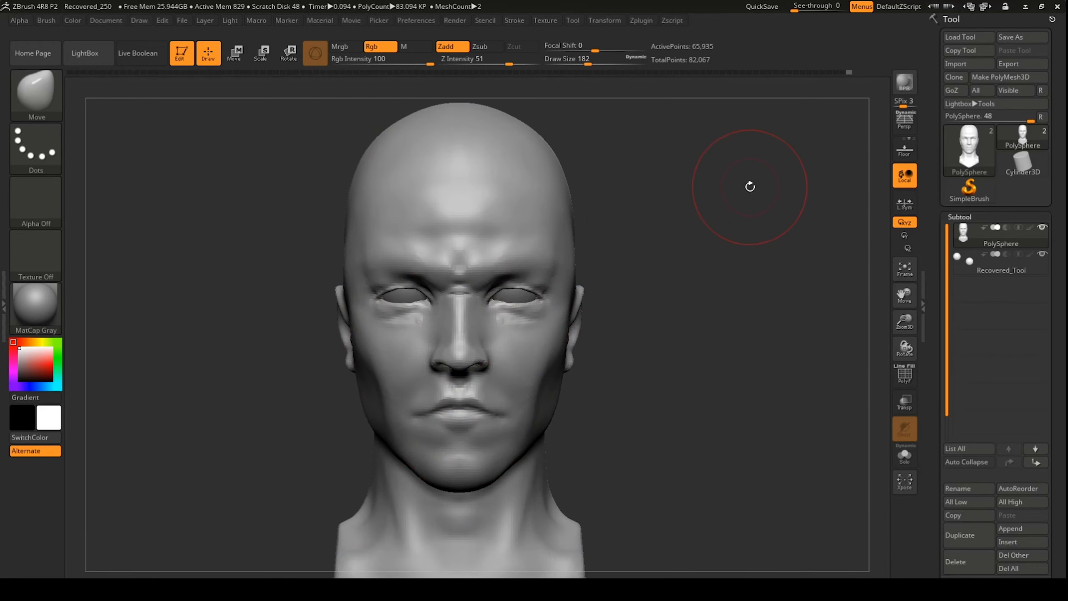
# Step: Back on ClayBuildup, fill and smooth the creases beside the nose
pyautogui.press('b')
pyautogui.press('c')
pyautogui.press('b')
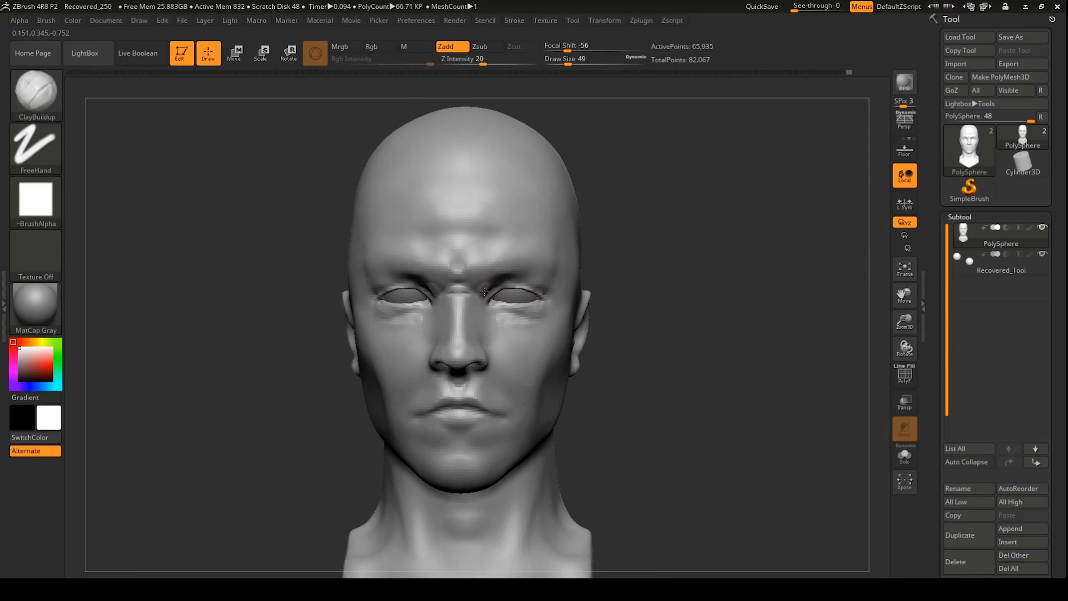
pyautogui.moveTo(655, 399)
pyautogui.mouseDown()
pyautogui.moveTo(389, 401)
pyautogui.moveTo(655, 400)
pyautogui.mouseUp()
pyautogui.moveTo(503, 357)
pyautogui.mouseDown()
pyautogui.moveTo(514, 335)
pyautogui.moveTo(491, 327)
pyautogui.moveTo(507, 395)
pyautogui.mouseUp()
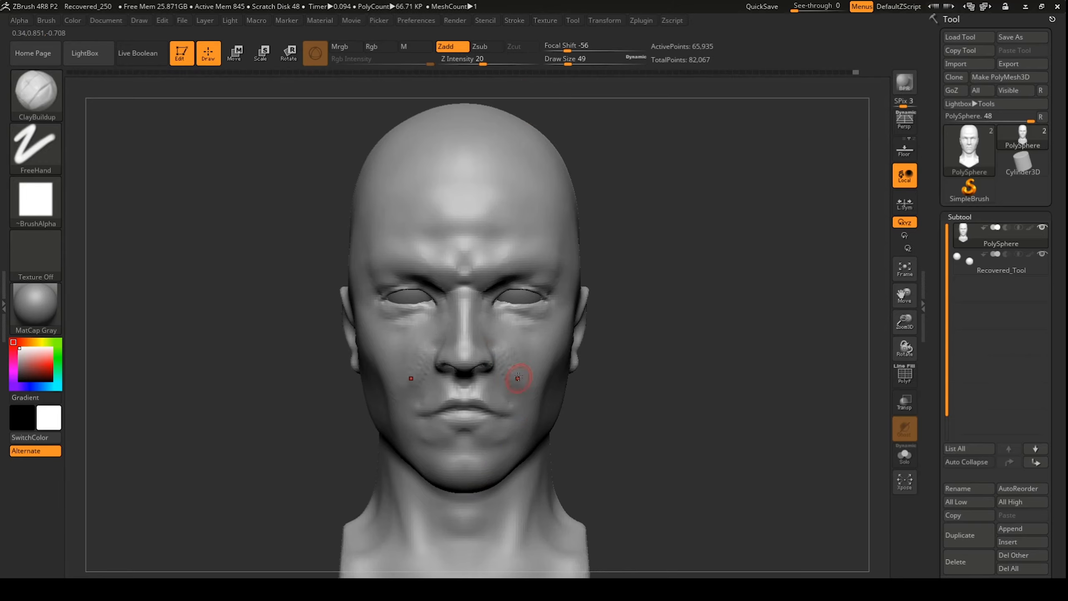
# Step: Zoom in on the ear and reshape its inner hollow
pyautogui.keyDown('shift'); pyautogui.moveTo(518, 377); pyautogui.dragTo(511, 389); pyautogui.keyUp('shift')
pyautogui.moveTo(748, 374); pyautogui.dragTo(624, 371)
pyautogui.moveTo(849, 316)
pyautogui.mouseDown()
pyautogui.moveTo(765, 314)
pyautogui.moveTo(765, 362)
pyautogui.mouseUp()
pyautogui.moveTo(681, 358)
pyautogui.mouseDown()
pyautogui.moveTo(782, 355)
pyautogui.moveTo(669, 334)
pyautogui.mouseUp()
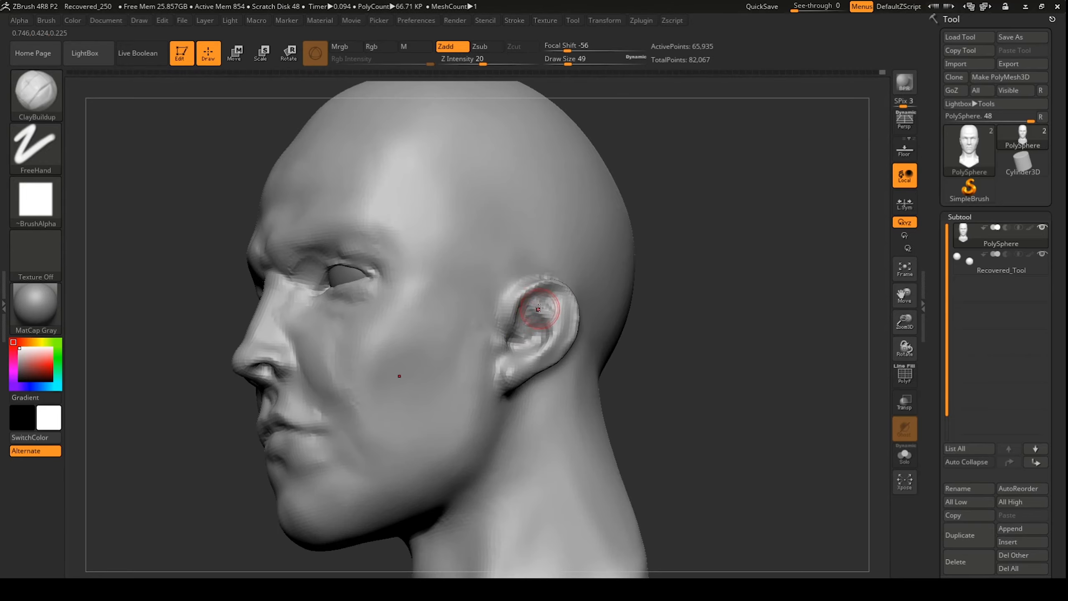
pyautogui.keyDown('alt'); pyautogui.moveTo(538, 308); pyautogui.dragTo(535, 321); pyautogui.keyUp('alt')
# Step: Orbit to view the ear from behind, cycling through the hPolish and Move brushes
pyautogui.press('b')
pyautogui.press('h')
pyautogui.press('p')
pyautogui.moveTo(630, 340); pyautogui.dragTo(597, 370)
pyautogui.moveTo(715, 358)
pyautogui.mouseDown()
pyautogui.moveTo(799, 336)
pyautogui.moveTo(681, 337)
pyautogui.mouseUp()
pyautogui.press('b')
pyautogui.press('m')
pyautogui.press('v')
pyautogui.moveTo(798, 286); pyautogui.dragTo(714, 282)
# Step: Carve creases behind the earlobe and along the ear's folds with DamStandard
pyautogui.press('b')
pyautogui.press('d')
pyautogui.press('s')
pyautogui.moveTo(420, 362)
pyautogui.mouseDown()
pyautogui.moveTo(445, 447)
pyautogui.moveTo(536, 365)
pyautogui.moveTo(496, 349)
pyautogui.mouseUp()
pyautogui.keyDown('shift'); pyautogui.moveTo(585, 328); pyautogui.dragTo(610, 399); pyautogui.keyUp('shift')
pyautogui.moveTo(441, 412); pyautogui.dragTo(483, 337)
pyautogui.moveTo(420, 379); pyautogui.dragTo(504, 357)
pyautogui.moveTo(593, 387); pyautogui.dragTo(589, 370)
pyautogui.moveTo(565, 422); pyautogui.dragTo(578, 416)
pyautogui.moveTo(724, 252); pyautogui.dragTo(715, 260)
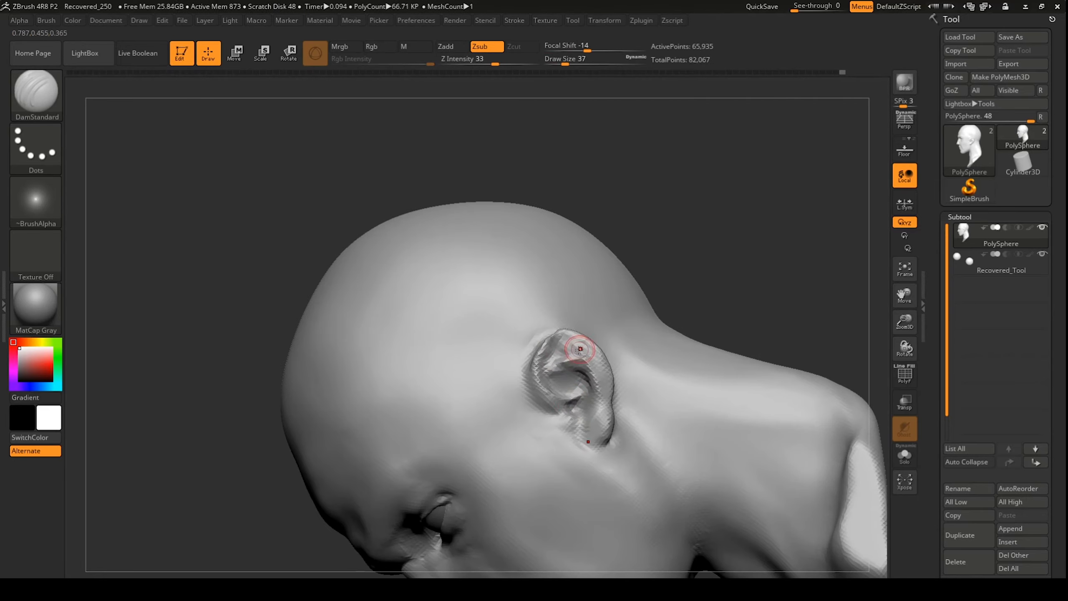
pyautogui.moveTo(588, 339); pyautogui.dragTo(607, 395)
pyautogui.moveTo(589, 290)
pyautogui.keyDown('shift'); pyautogui.mouseDown()
pyautogui.moveTo(662, 289)
pyautogui.moveTo(613, 320)
pyautogui.mouseUp(); pyautogui.keyUp('shift')
pyautogui.moveTo(536, 361); pyautogui.dragTo(551, 324)
pyautogui.moveTo(630, 319)
pyautogui.mouseDown()
pyautogui.moveTo(677, 289)
pyautogui.moveTo(673, 235)
pyautogui.mouseUp()
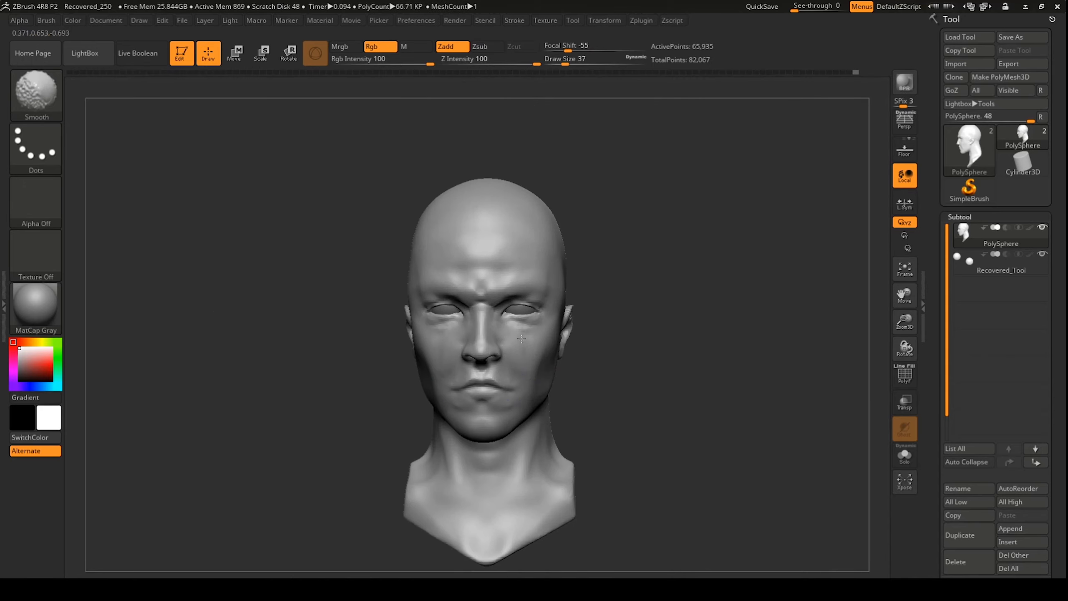
pyautogui.moveTo(673, 294); pyautogui.dragTo(443, 420)
pyautogui.keyDown('alt'); pyautogui.moveTo(378, 336); pyautogui.dragTo(378, 421); pyautogui.keyUp('alt')
# Step: With the Move brush active, mask across the face, then clear the mask
pyautogui.press('b')
pyautogui.press('m')
pyautogui.press('v')
pyautogui.moveTo(357, 357)
pyautogui.mouseDown()
pyautogui.moveTo(412, 361)
pyautogui.moveTo(420, 286)
pyautogui.mouseUp()
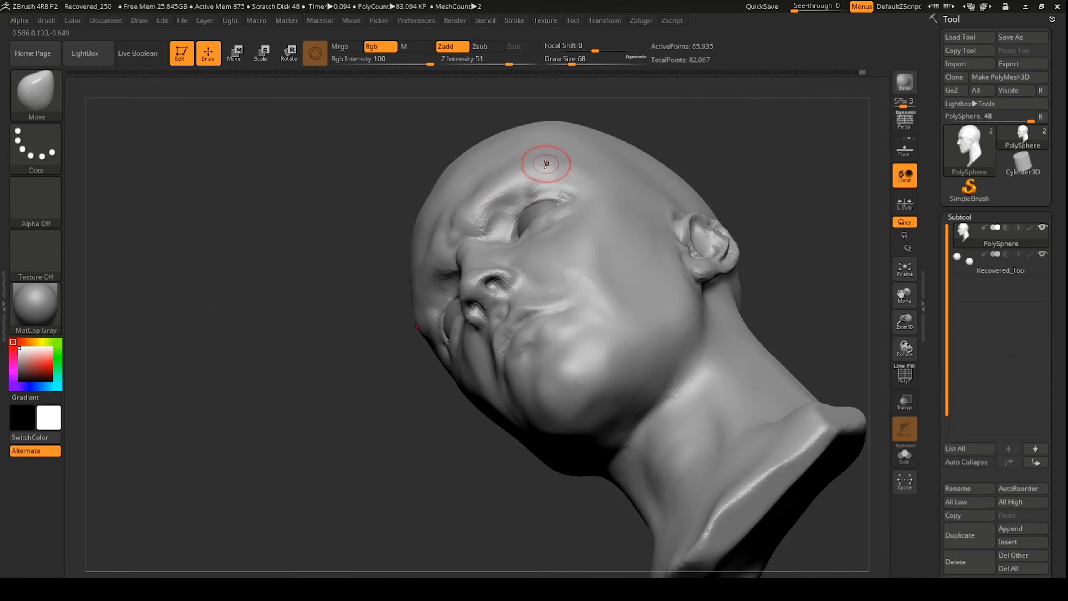
pyautogui.moveTo(546, 165); pyautogui.dragTo(550, 168)
pyautogui.moveTo(319, 404)
pyautogui.mouseDown()
pyautogui.moveTo(373, 408)
pyautogui.moveTo(378, 446)
pyautogui.mouseUp()
pyautogui.keyDown('alt'); pyautogui.moveTo(673, 294); pyautogui.dragTo(673, 379); pyautogui.keyUp('alt')
pyautogui.keyDown('ctrl'); pyautogui.moveTo(357, 329); pyautogui.dragTo(454, 329); pyautogui.keyUp('ctrl')
pyautogui.keyDown('ctrl'); pyautogui.moveTo(431, 231); pyautogui.dragTo(555, 232); pyautogui.keyUp('ctrl')
pyautogui.moveTo(672, 379)
pyautogui.keyDown('alt'); pyautogui.mouseDown()
pyautogui.moveTo(673, 294)
pyautogui.moveTo(673, 328)
pyautogui.mouseUp(); pyautogui.keyUp('alt')
pyautogui.keyDown('alt'); pyautogui.moveTo(672, 274); pyautogui.dragTo(673, 337); pyautogui.keyUp('alt')
# Step: Push the chin and jawline into shape with the Move brush
pyautogui.moveTo(572, 64); pyautogui.dragTo(587, 64)
pyautogui.moveTo(673, 337); pyautogui.dragTo(588, 336)
pyautogui.keyDown('shift'); pyautogui.moveTo(353, 475); pyautogui.dragTo(471, 475); pyautogui.keyUp('shift')
pyautogui.moveTo(425, 484); pyautogui.dragTo(424, 490)
pyautogui.moveTo(481, 452); pyautogui.dragTo(487, 456)
pyautogui.moveTo(546, 366)
pyautogui.mouseDown()
pyautogui.moveTo(582, 363)
pyautogui.moveTo(534, 358)
pyautogui.mouseUp()
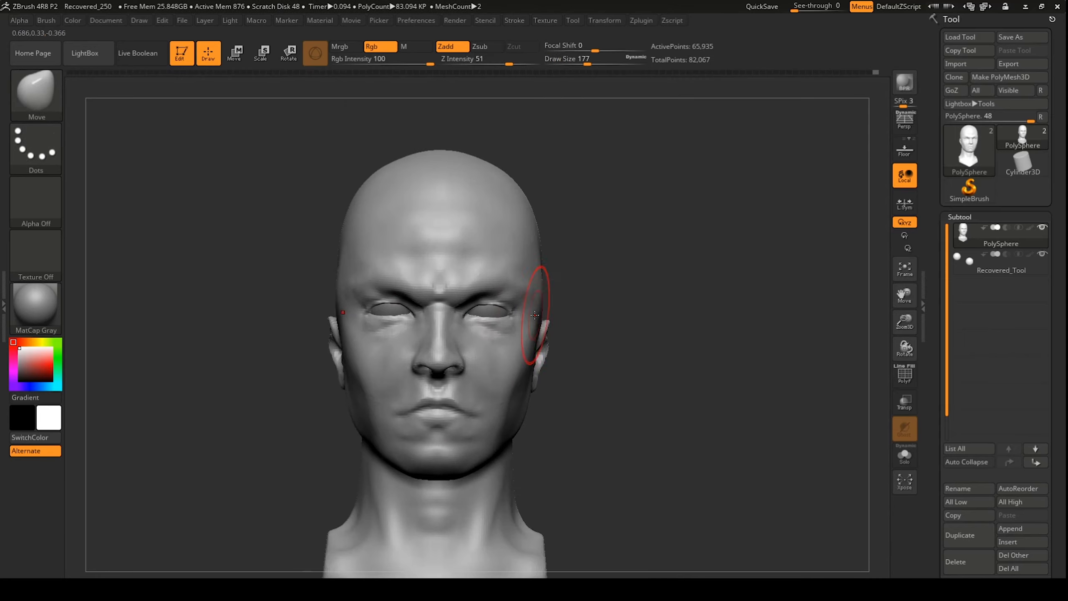
pyautogui.moveTo(550, 282); pyautogui.dragTo(582, 274)
# Step: Temporarily mask the skull top and throat, then reshape the nose and cheeks
pyautogui.keyDown('ctrl'); pyautogui.moveTo(470, 172); pyautogui.dragTo(362, 227); pyautogui.keyUp('ctrl')
pyautogui.keyDown('ctrl'); pyautogui.moveTo(425, 496); pyautogui.dragTo(449, 521); pyautogui.keyUp('ctrl')
pyautogui.moveTo(744, 345)
pyautogui.mouseDown()
pyautogui.moveTo(675, 348)
pyautogui.moveTo(707, 349)
pyautogui.mouseUp()
pyautogui.keyDown('ctrl'); pyautogui.moveTo(656, 319); pyautogui.dragTo(689, 353); pyautogui.keyUp('ctrl')
pyautogui.moveTo(471, 367); pyautogui.dragTo(474, 365)
pyautogui.moveTo(656, 296)
pyautogui.mouseDown()
pyautogui.moveTo(631, 295)
pyautogui.moveTo(643, 303)
pyautogui.mouseUp()
pyautogui.keyDown('shift'); pyautogui.moveTo(496, 362); pyautogui.dragTo(527, 397); pyautogui.keyUp('shift')
pyautogui.moveTo(656, 319)
pyautogui.mouseDown()
pyautogui.moveTo(610, 320)
pyautogui.moveTo(647, 319)
pyautogui.mouseUp()
# Step: Add ClayBuildup folds around the mouth and cheeks, then smooth them
pyautogui.press('b')
pyautogui.press('c')
# Step: Save the project as 'PeterAlmostDone'
pyautogui.press('b')
pyautogui.moveTo(471, 389)
pyautogui.mouseDown()
pyautogui.moveTo(484, 407)
pyautogui.moveTo(516, 406)
pyautogui.mouseUp()
pyautogui.moveTo(605, 295)
pyautogui.keyDown('shift'); pyautogui.mouseDown()
pyautogui.moveTo(572, 288)
pyautogui.moveTo(572, 299)
pyautogui.mouseUp(); pyautogui.keyUp('shift')
pyautogui.keyDown('shift'); pyautogui.moveTo(572, 299); pyautogui.dragTo(605, 298); pyautogui.keyUp('shift')
pyautogui.moveTo(572, 61); pyautogui.dragTo(569, 60)
pyautogui.keyDown('shift'); pyautogui.moveTo(484, 362); pyautogui.dragTo(508, 397); pyautogui.keyUp('shift')
pyautogui.moveTo(630, 367)
pyautogui.mouseDown()
pyautogui.moveTo(585, 367)
pyautogui.moveTo(630, 367)
pyautogui.moveTo(618, 383)
pyautogui.mouseUp()
pyautogui.hotkey('ctrl', 's')
pyautogui.write('PeterAlmostDone')
pyautogui.press('Return')
pyautogui.press('b')
pyautogui.press('m')
pyautogui.press('v')
pyautogui.moveTo(569, 62); pyautogui.dragTo(583, 62)
pyautogui.moveTo(631, 378); pyautogui.dragTo(580, 379)
pyautogui.moveTo(496, 471); pyautogui.dragTo(527, 476)
# Step: With the front proportion guide overlay shown, raise and widen the skull to match its lines
pyautogui.keyDown('shift'); pyautogui.moveTo(631, 379); pyautogui.dragTo(673, 379); pyautogui.keyUp('shift')
pyautogui.moveTo(591, 443); pyautogui.dragTo(580, 452)
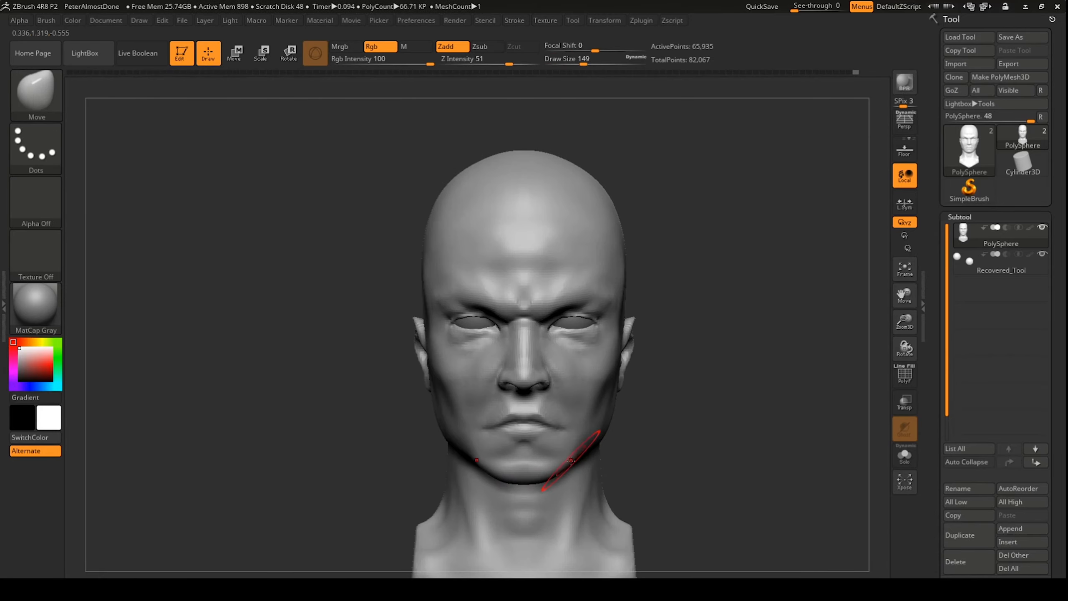
pyautogui.hotkey('shift', 'z')
pyautogui.moveTo(463, 141); pyautogui.dragTo(462, 111)
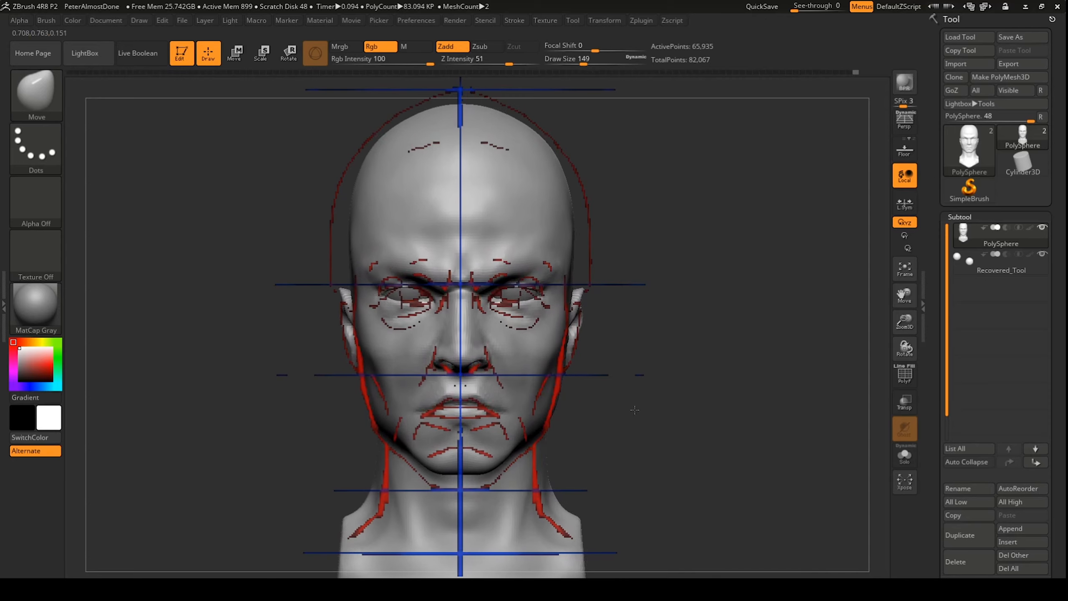
pyautogui.moveTo(583, 62); pyautogui.dragTo(595, 62)
pyautogui.moveTo(564, 210); pyautogui.dragTo(574, 206)
pyautogui.moveTo(681, 378); pyautogui.dragTo(610, 379)
pyautogui.moveTo(676, 309); pyautogui.dragTo(694, 308)
pyautogui.moveTo(595, 63); pyautogui.dragTo(583, 63)
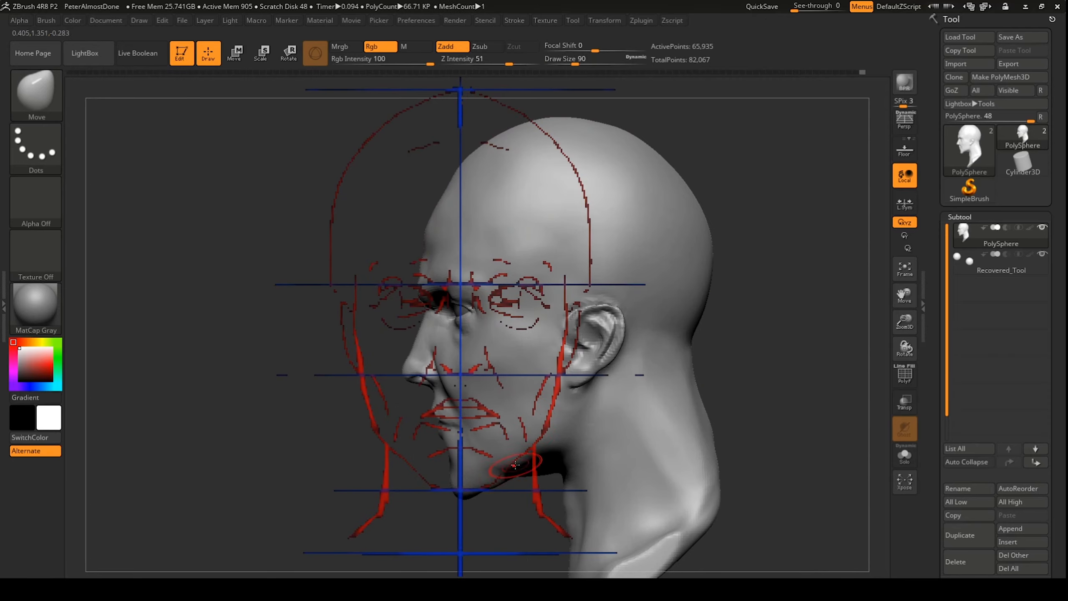
pyautogui.keyDown('shift'); pyautogui.moveTo(748, 379); pyautogui.dragTo(799, 378); pyautogui.keyUp('shift')
pyautogui.hotkey('shift', 'z')
pyautogui.moveTo(748, 421); pyautogui.dragTo(673, 336)
# Step: Build up clay under the jaw with ClayBuildup and smooth the strokes
pyautogui.press('b')
pyautogui.press('c')
# Step: Reframe the face in front, side and three-quarter views, alternating Move and ClayBuildup brushes
pyautogui.press('b')
pyautogui.moveTo(471, 461); pyautogui.dragTo(554, 473)
pyautogui.moveTo(357, 484)
pyautogui.mouseDown()
pyautogui.moveTo(316, 493)
pyautogui.moveTo(378, 471)
pyautogui.mouseUp()
pyautogui.keyDown('shift'); pyautogui.moveTo(505, 466); pyautogui.dragTo(538, 471); pyautogui.keyUp('shift')
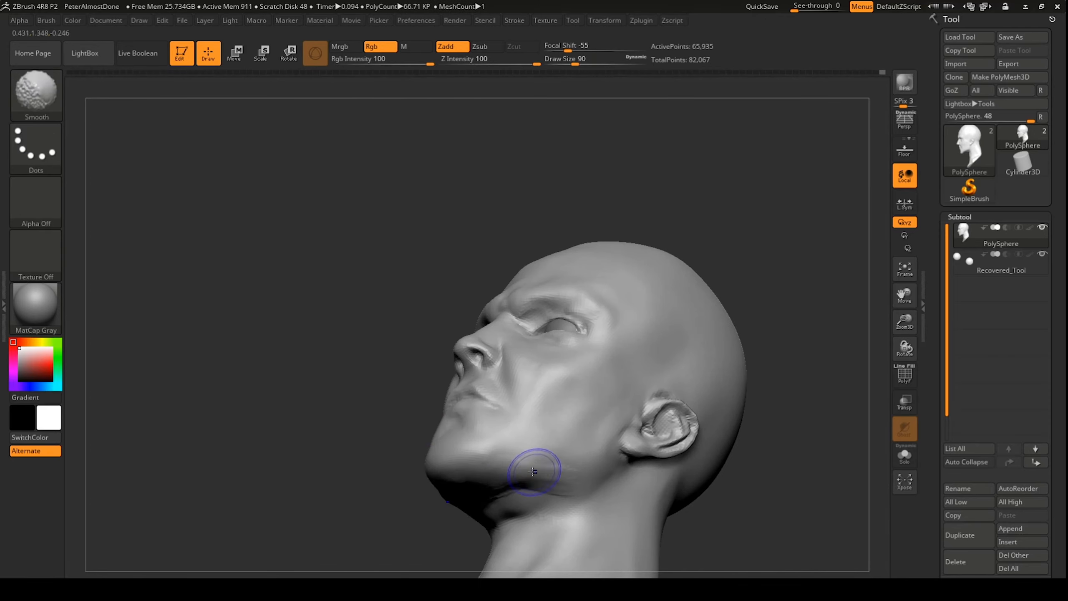
pyautogui.moveTo(630, 404)
pyautogui.keyDown('shift'); pyautogui.mouseDown()
pyautogui.moveTo(668, 388)
pyautogui.moveTo(654, 377)
pyautogui.mouseUp(); pyautogui.keyUp('shift')
pyautogui.press('b')
pyautogui.press('m')
pyautogui.press('v')
pyautogui.moveTo(344, 392); pyautogui.dragTo(269, 391)
pyautogui.moveTo(588, 295)
pyautogui.keyDown('shift'); pyautogui.mouseDown()
pyautogui.moveTo(636, 288)
pyautogui.moveTo(588, 286)
pyautogui.mouseUp(); pyautogui.keyUp('shift')
pyautogui.moveTo(588, 256)
pyautogui.keyDown('shift'); pyautogui.mouseDown()
pyautogui.moveTo(634, 253)
pyautogui.moveTo(655, 295)
pyautogui.mouseUp(); pyautogui.keyUp('shift')
pyautogui.press('b')
pyautogui.press('c')
pyautogui.press('b')
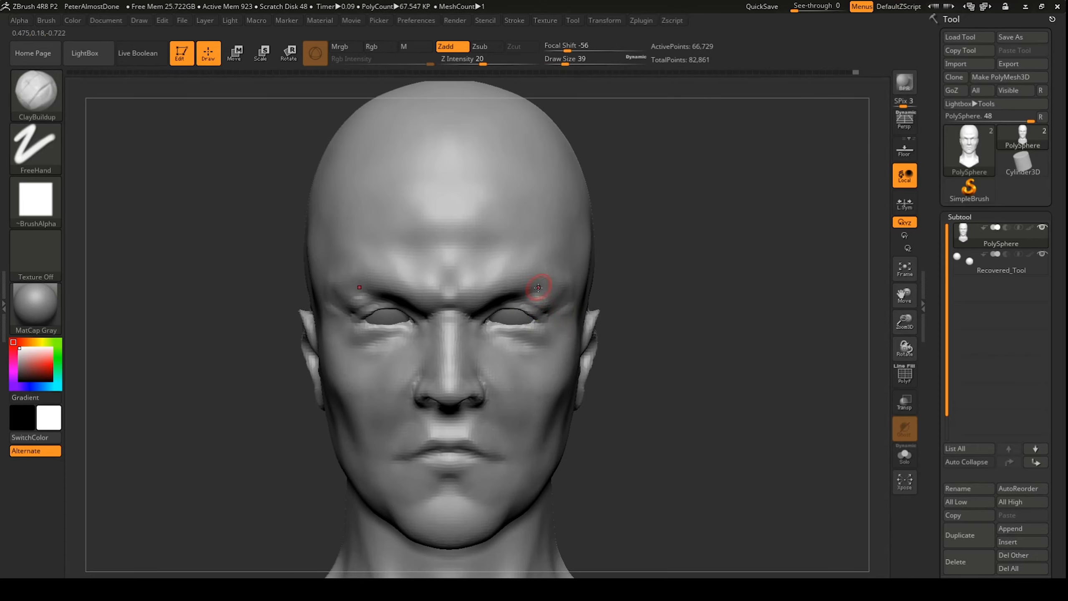
pyautogui.press('b')
pyautogui.press('m')
pyautogui.press('v')
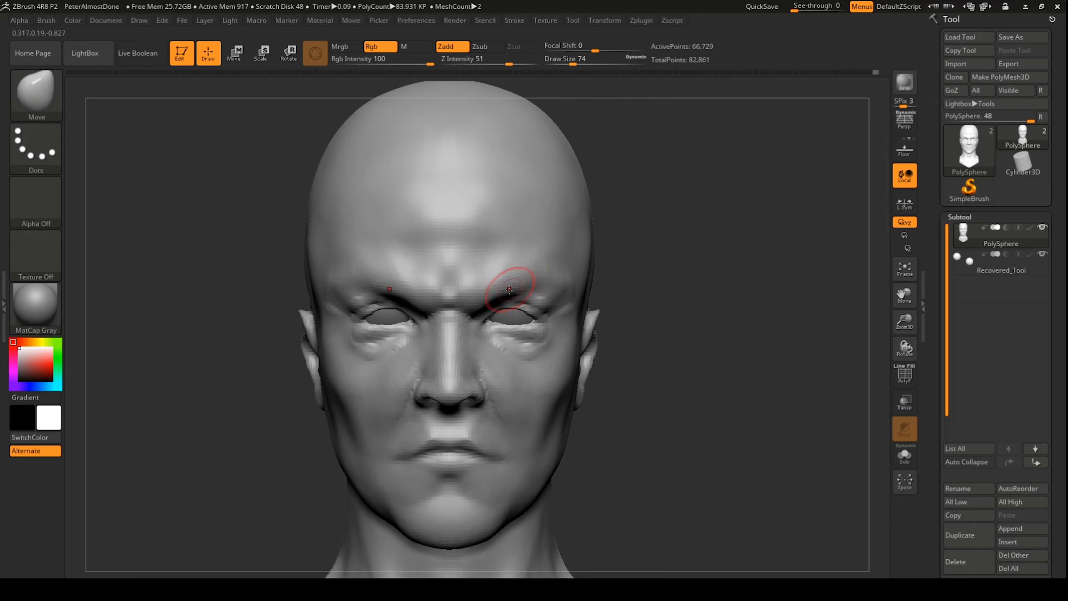
pyautogui.press('b')
pyautogui.press('c')
pyautogui.press('b')
pyautogui.moveTo(673, 379); pyautogui.dragTo(525, 379)
pyautogui.moveTo(336, 462)
pyautogui.keyDown('alt'); pyautogui.mouseDown()
pyautogui.moveTo(290, 349)
pyautogui.moveTo(323, 324)
pyautogui.mouseUp(); pyautogui.keyUp('alt')
pyautogui.moveTo(324, 378)
pyautogui.mouseDown()
pyautogui.moveTo(295, 391)
pyautogui.moveTo(328, 366)
pyautogui.moveTo(354, 374)
pyautogui.mouseUp()
pyautogui.moveTo(522, 397); pyautogui.dragTo(539, 377)
# Step: Build up the jaw and chin, then smooth the jaw, chin and cheek marks
pyautogui.keyDown('shift'); pyautogui.moveTo(631, 336); pyautogui.dragTo(672, 332); pyautogui.keyUp('shift')
pyautogui.keyDown('shift'); pyautogui.moveTo(467, 379); pyautogui.dragTo(484, 365); pyautogui.keyUp('shift')
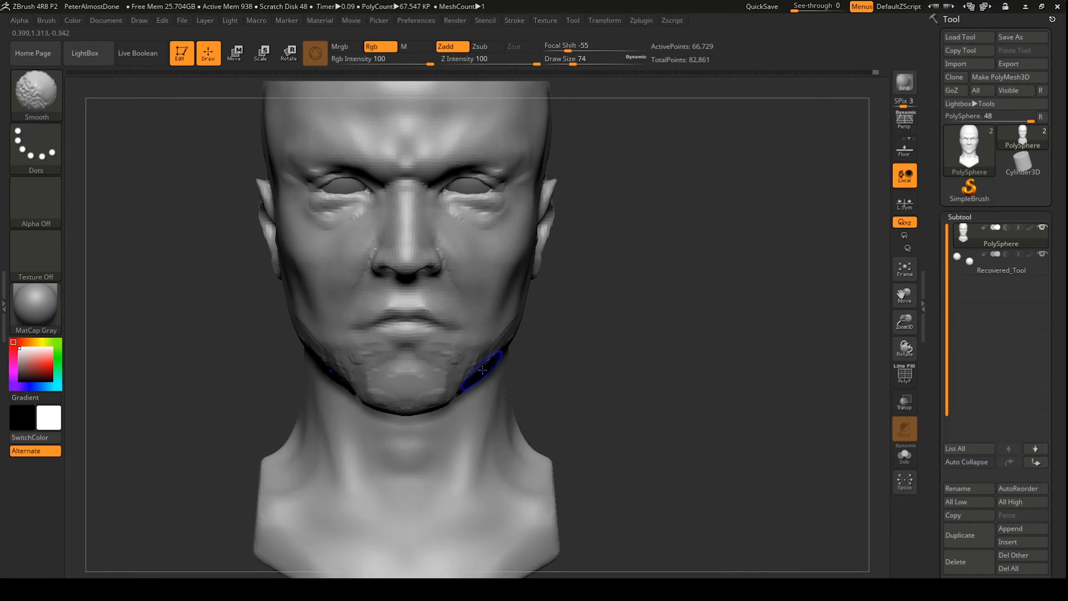
pyautogui.moveTo(673, 357); pyautogui.dragTo(609, 358)
pyautogui.keyDown('shift'); pyautogui.moveTo(610, 358); pyautogui.dragTo(673, 357); pyautogui.keyUp('shift')
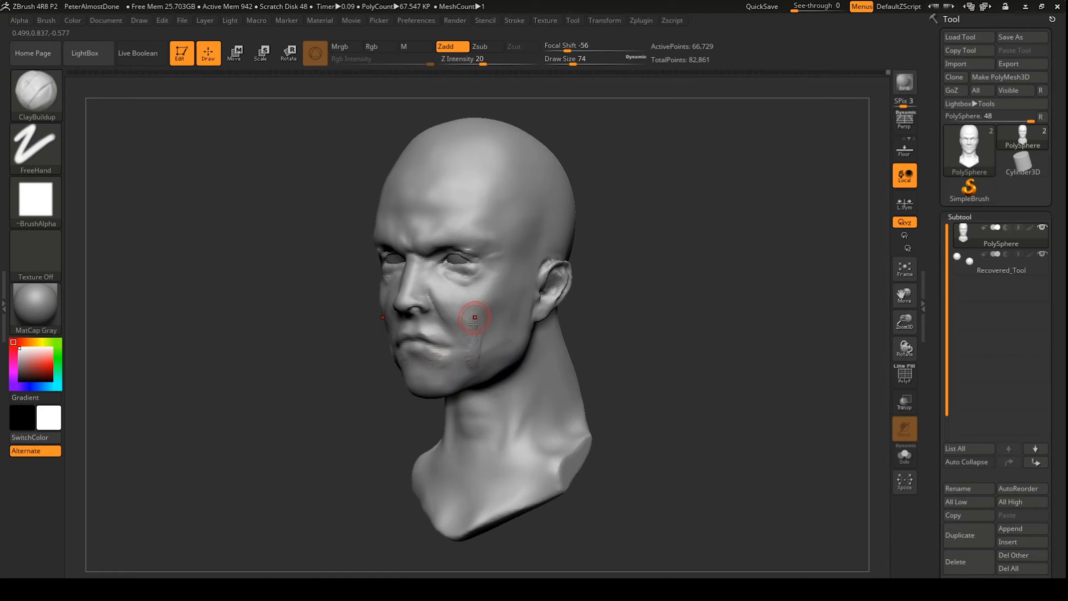
pyautogui.keyDown('shift'); pyautogui.moveTo(473, 324); pyautogui.dragTo(473, 362); pyautogui.keyUp('shift')
pyautogui.keyDown('shift'); pyautogui.moveTo(631, 379); pyautogui.dragTo(694, 377); pyautogui.keyUp('shift')
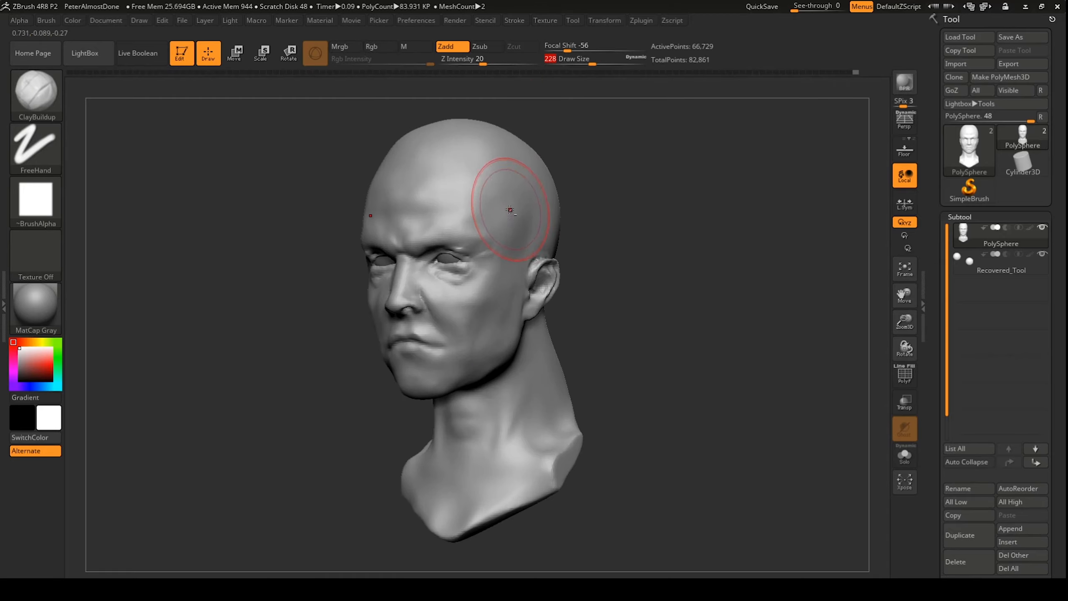
pyautogui.keyDown('shift'); pyautogui.moveTo(489, 191); pyautogui.dragTo(613, 179); pyautogui.keyUp('shift')
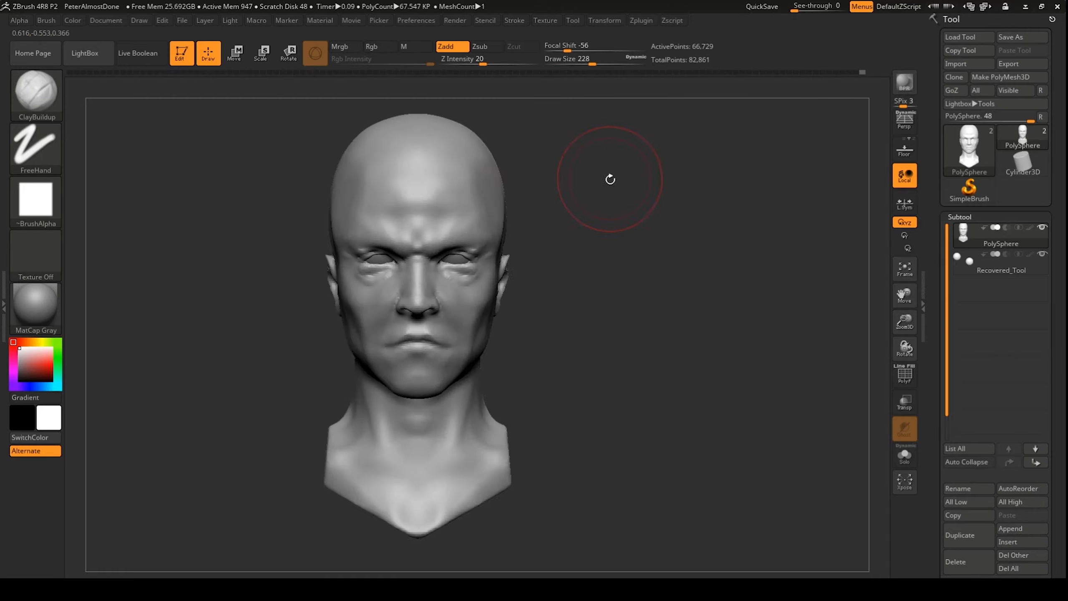
pyautogui.press('shift')
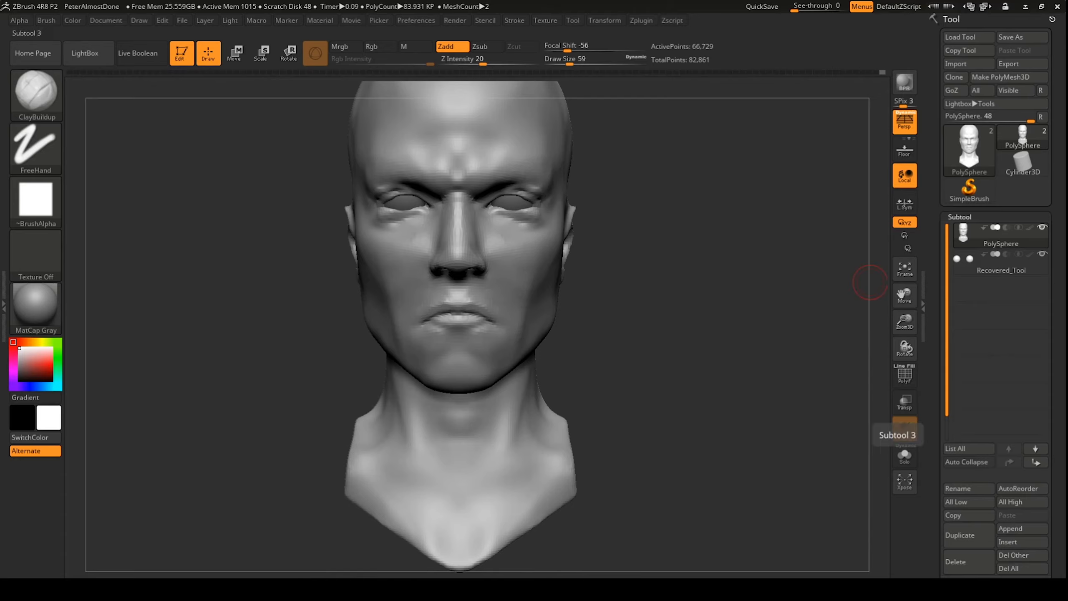
# Step: Save the project with Ctrl+S
pyautogui.hotkey('ctrl', 's')
pyautogui.moveTo(763, 91); pyautogui.dragTo(740, 126)
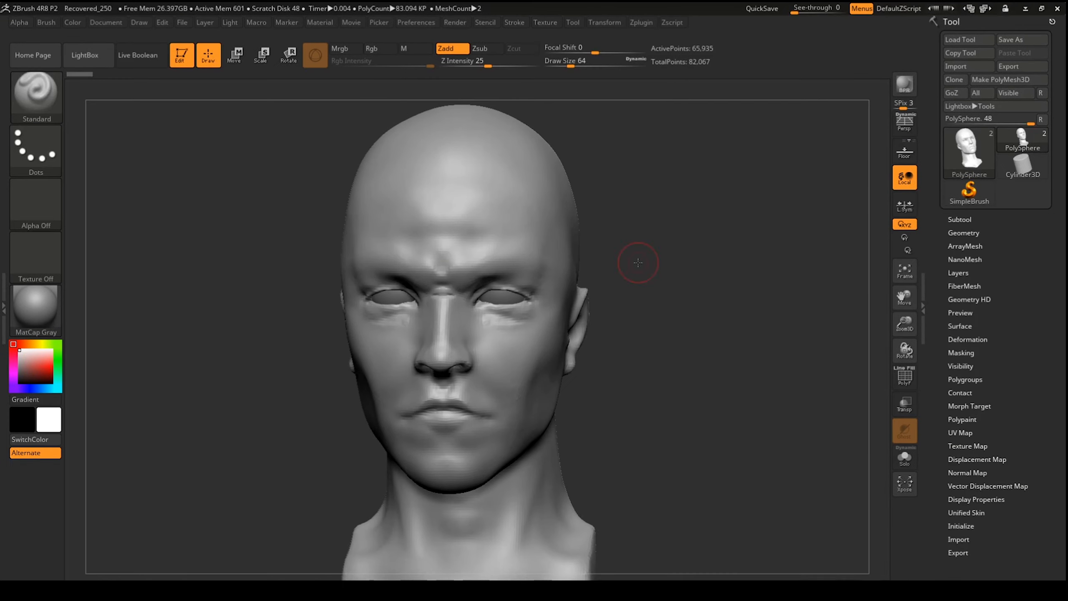
pyautogui.moveTo(638, 257)
pyautogui.mouseDown()
pyautogui.moveTo(630, 252)
pyautogui.moveTo(642, 249)
pyautogui.mouseUp()
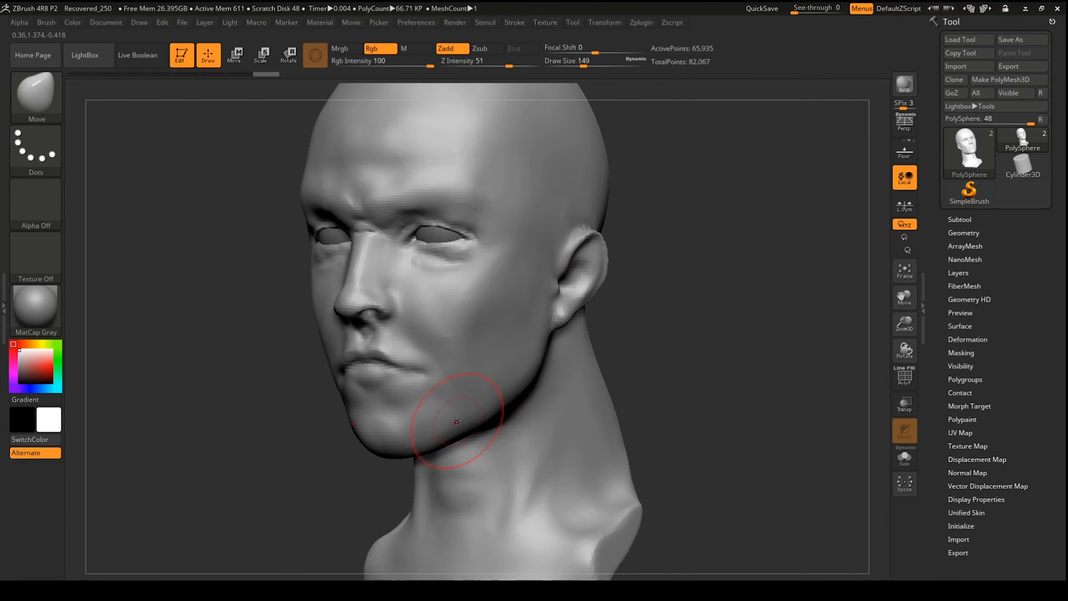
# Step: Sculpt strokes on the face while turning the head between front, profile and three-quarter views
pyautogui.moveTo(681, 362); pyautogui.dragTo(740, 357)
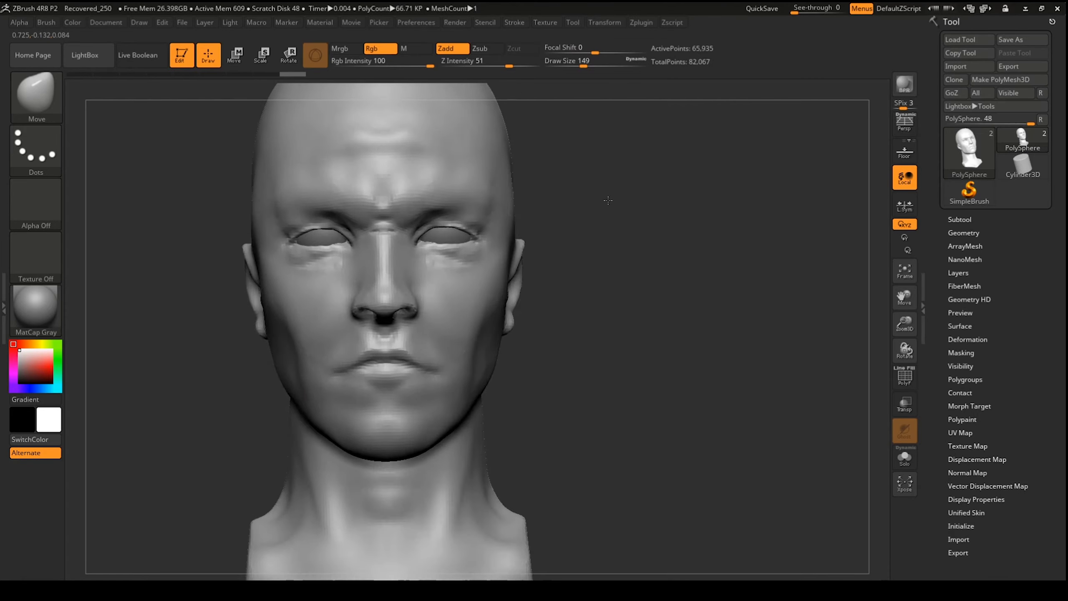
pyautogui.moveTo(444, 429); pyautogui.dragTo(437, 421)
pyautogui.moveTo(715, 295); pyautogui.dragTo(609, 294)
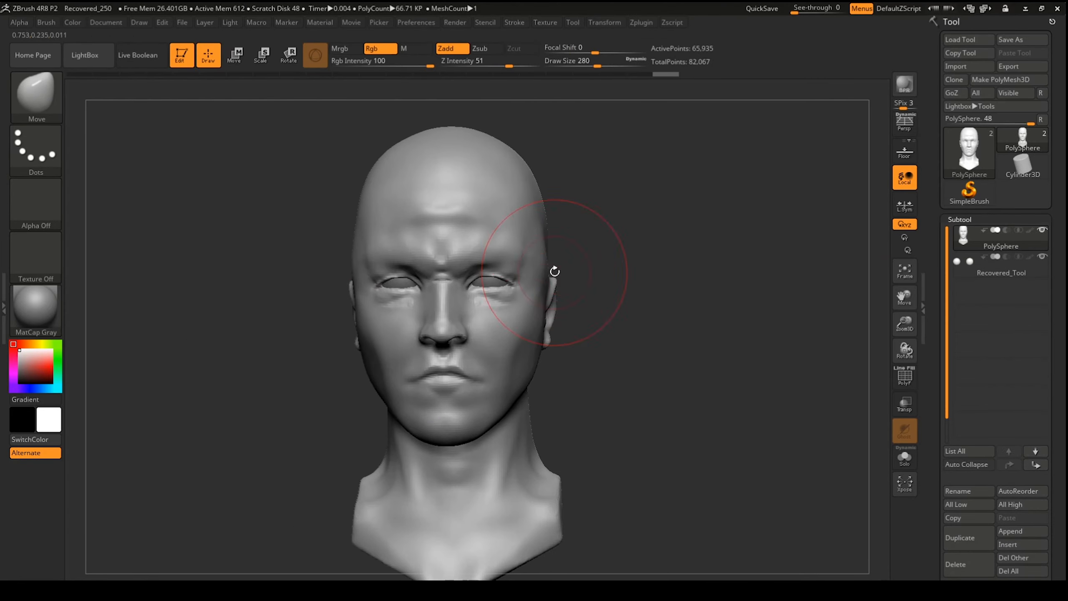
pyautogui.moveTo(552, 271)
pyautogui.mouseDown()
pyautogui.moveTo(598, 232)
pyautogui.moveTo(555, 261)
pyautogui.mouseUp()
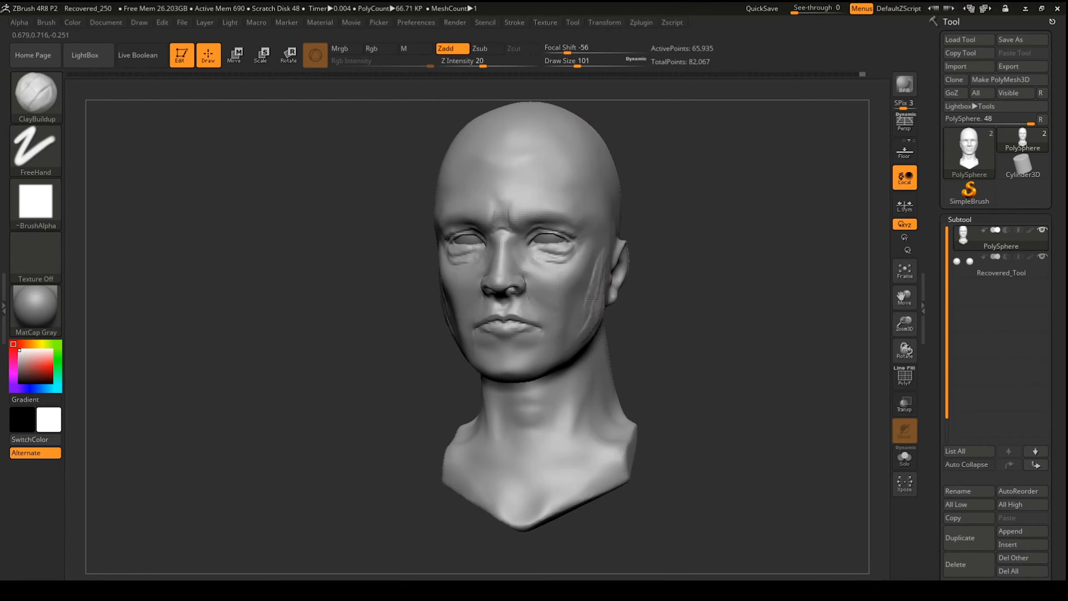
# Step: Lay clay across the forehead, then smooth the cheek and the head
pyautogui.moveTo(692, 325); pyautogui.dragTo(624, 308)
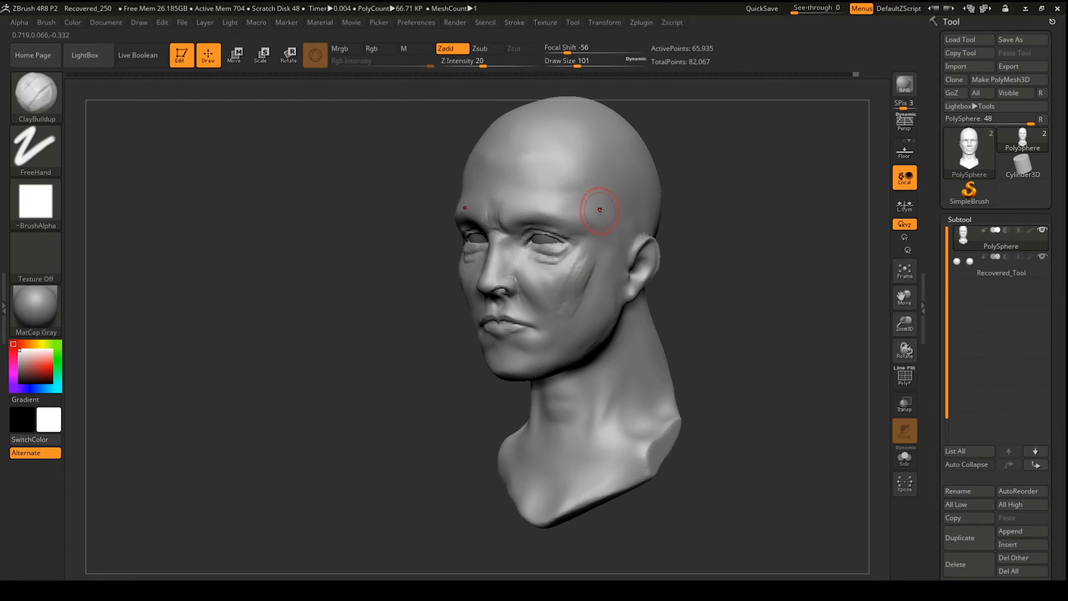
pyautogui.moveTo(521, 403); pyautogui.dragTo(431, 181)
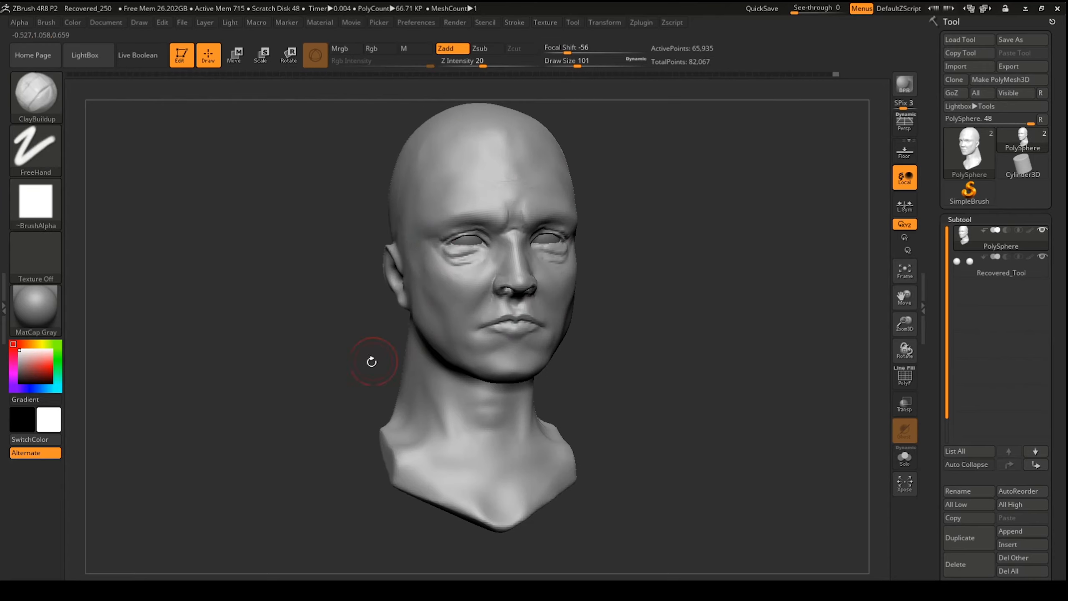
pyautogui.moveTo(370, 363); pyautogui.dragTo(336, 329)
pyautogui.moveTo(404, 169)
pyautogui.mouseDown()
pyautogui.moveTo(498, 186)
pyautogui.moveTo(505, 173)
pyautogui.moveTo(688, 298)
pyautogui.mouseUp()
pyautogui.keyDown('shift'); pyautogui.moveTo(550, 278); pyautogui.dragTo(534, 294); pyautogui.keyUp('shift')
pyautogui.moveTo(673, 357); pyautogui.dragTo(639, 253)
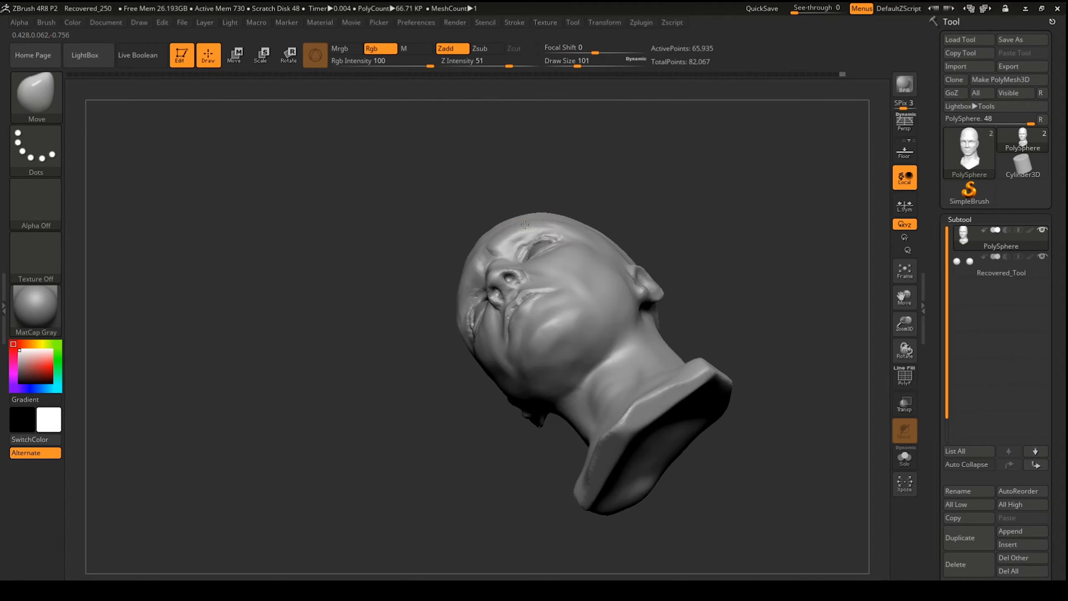
# Step: Switch to ClayTubes and frame the ear from below and three-quarter views to refine it
pyautogui.moveTo(421, 379); pyautogui.dragTo(441, 351)
pyautogui.keyDown('shift'); pyautogui.moveTo(580, 189); pyautogui.dragTo(554, 213); pyautogui.keyUp('shift')
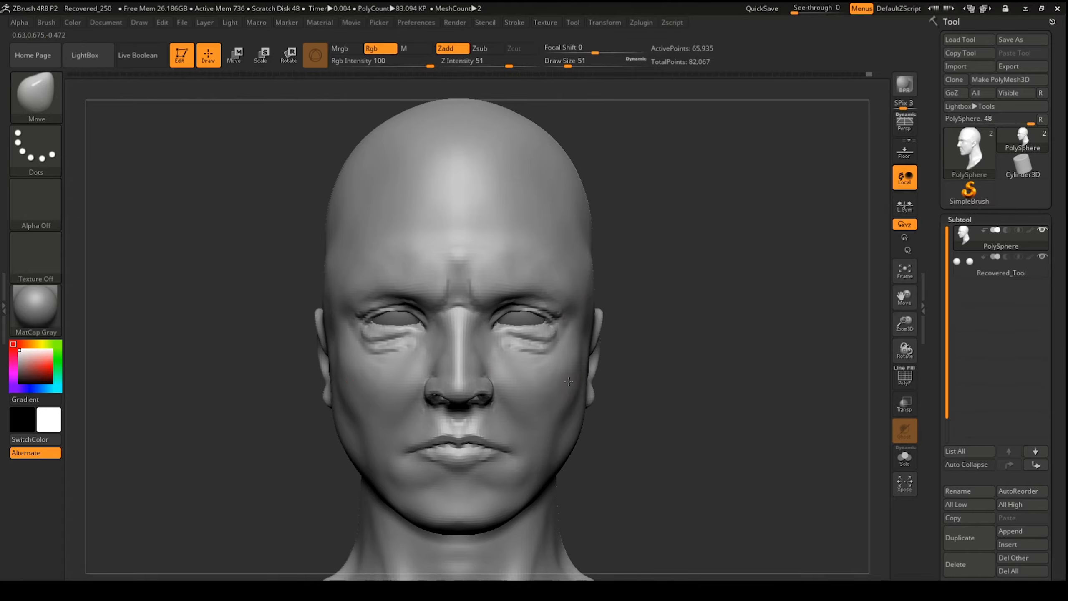
pyautogui.moveTo(681, 328)
pyautogui.mouseDown()
pyautogui.moveTo(723, 323)
pyautogui.moveTo(700, 324)
pyautogui.mouseUp()
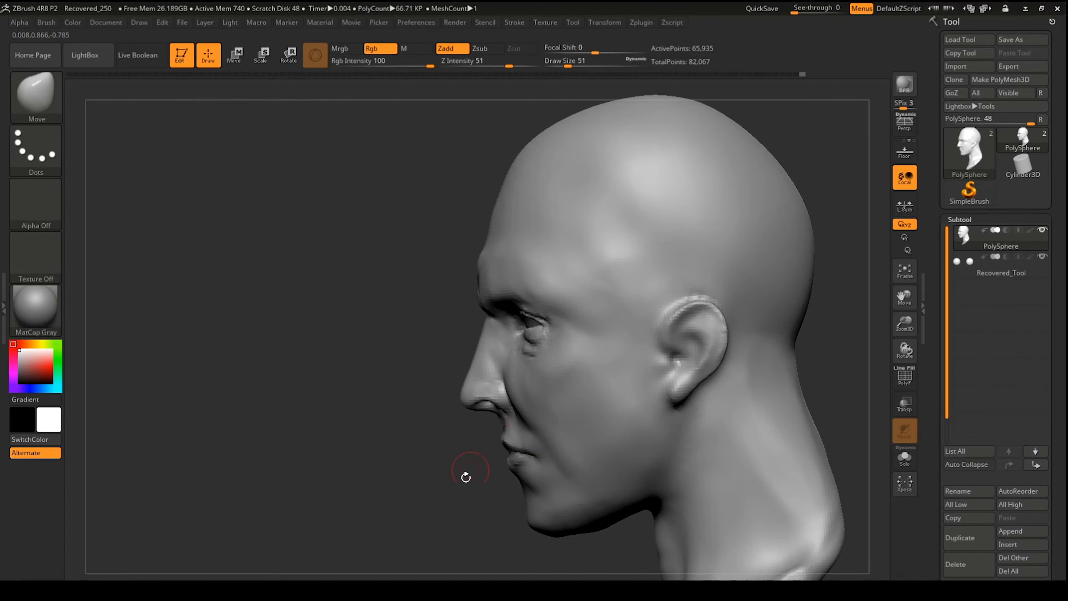
pyautogui.press('b')
pyautogui.press('c')
pyautogui.press('t')
pyautogui.moveTo(465, 472)
pyautogui.mouseDown()
pyautogui.moveTo(548, 436)
pyautogui.moveTo(595, 350)
pyautogui.mouseUp()
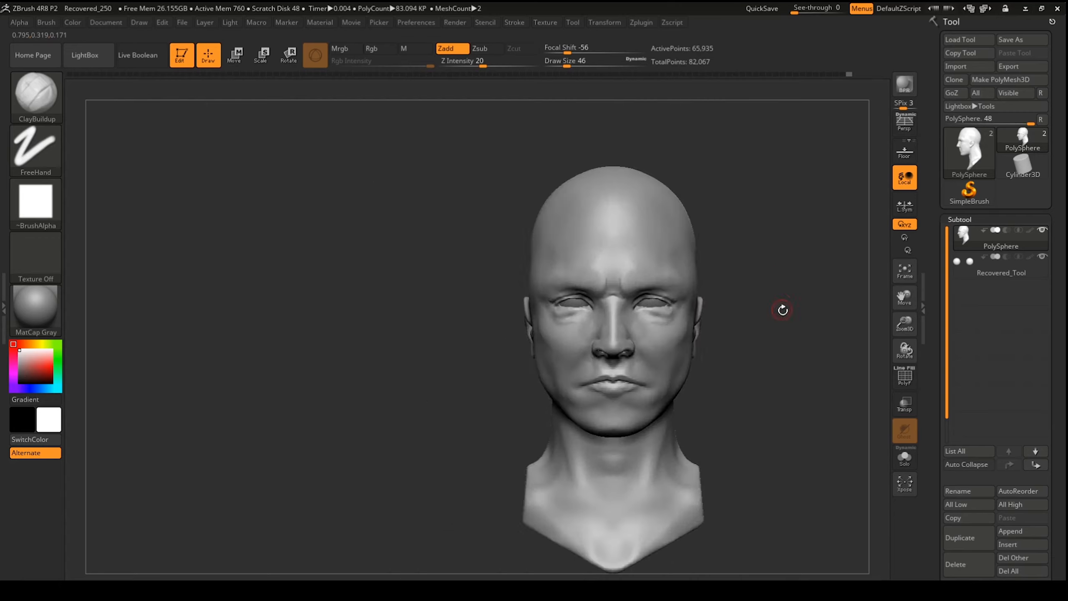
pyautogui.moveTo(782, 307); pyautogui.dragTo(690, 338)
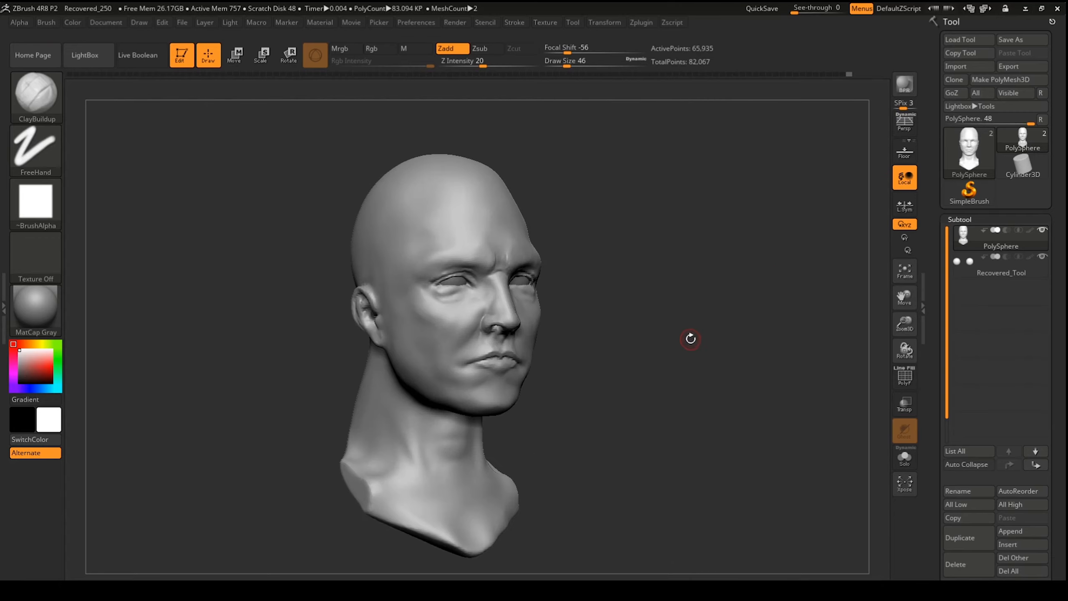
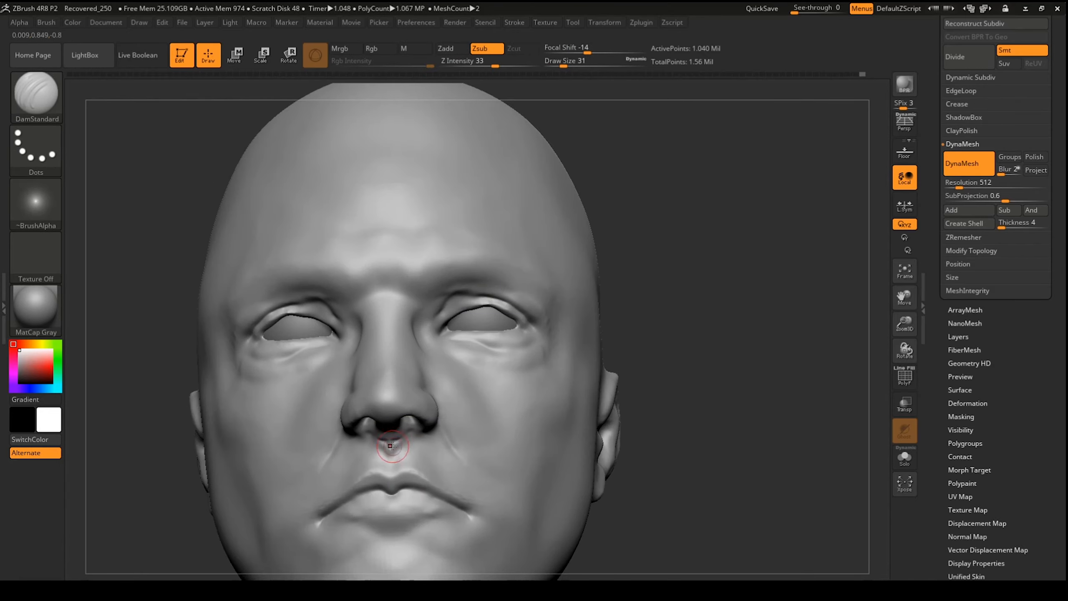
# Step: Turn the head to face front and Shift-smooth the inner corners of both eyes
pyautogui.moveTo(690, 435); pyautogui.dragTo(719, 437)
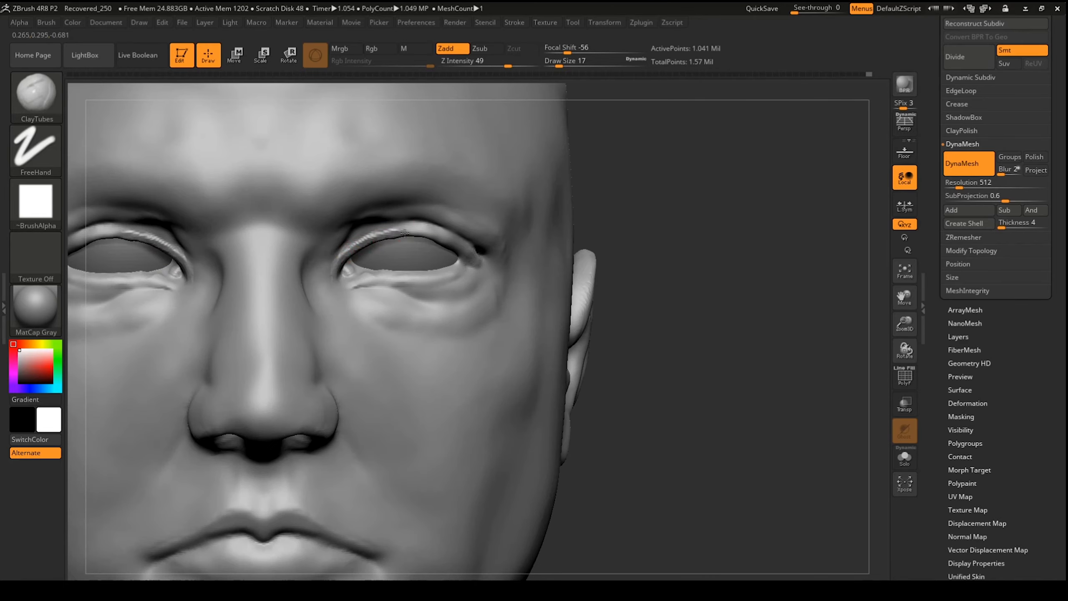
pyautogui.press('shift')
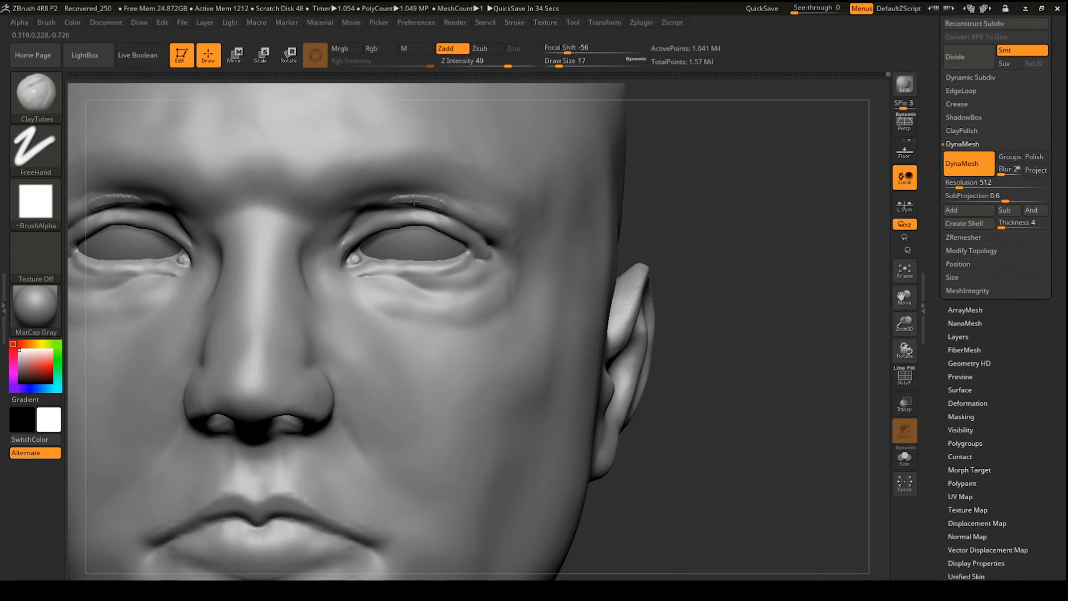
pyautogui.press('shift')
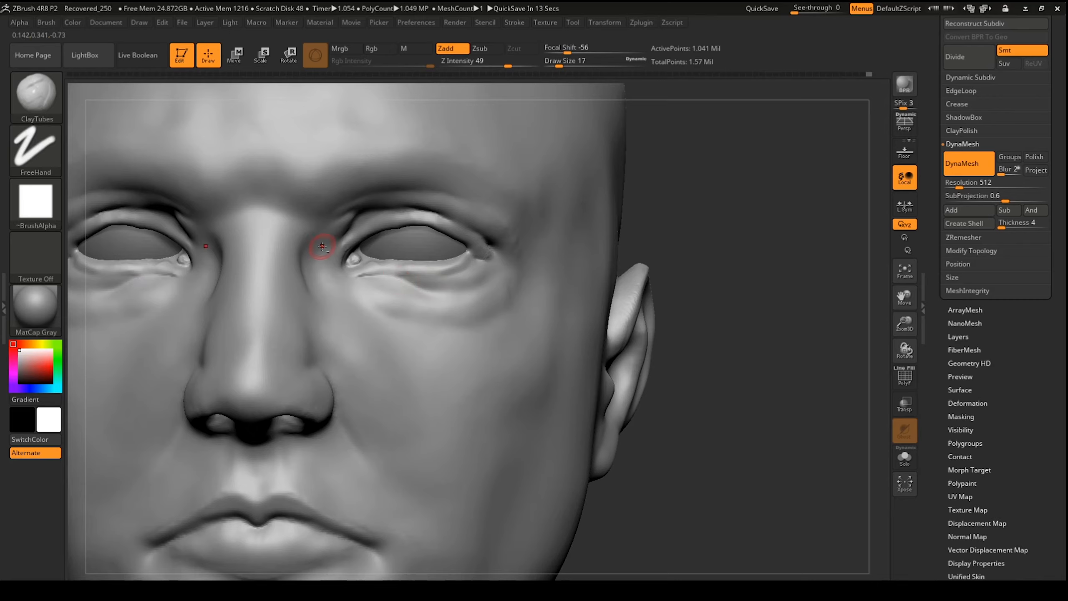
pyautogui.keyDown('shift'); pyautogui.moveTo(326, 271); pyautogui.dragTo(338, 238); pyautogui.keyUp('shift')
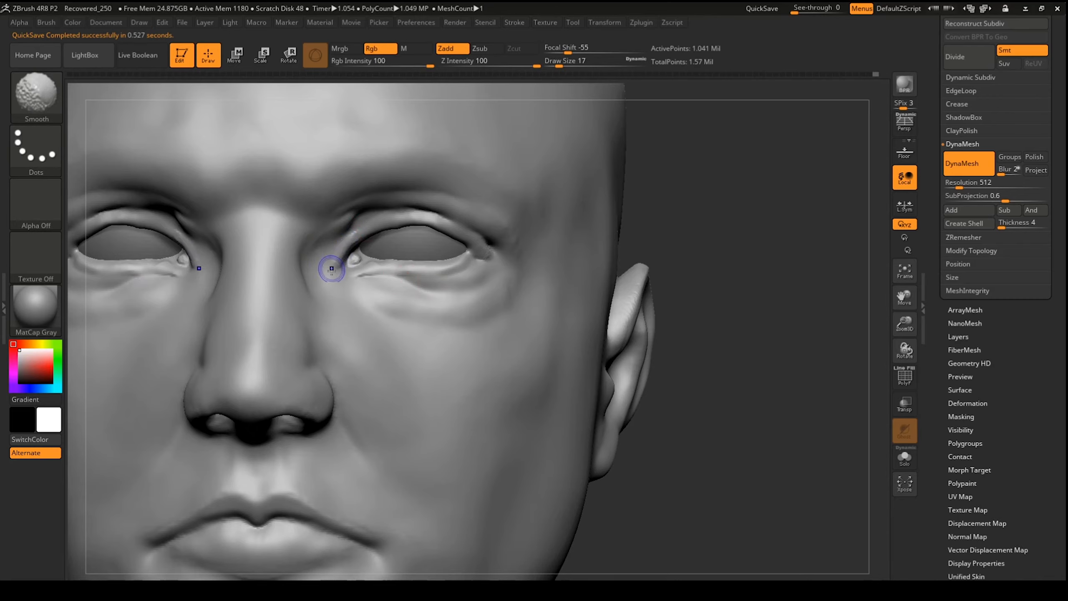
pyautogui.press('ctrl')
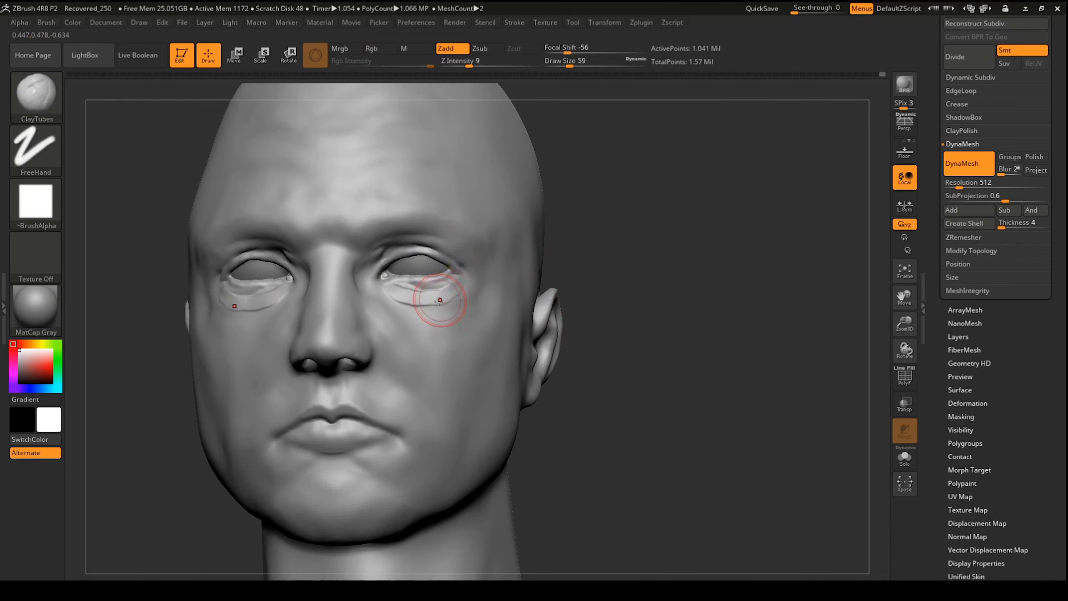
# Step: Reduce the Draw Size and Shift-smooth the temples and brow ridge
pyautogui.moveTo(571, 66); pyautogui.dragTo(564, 66)
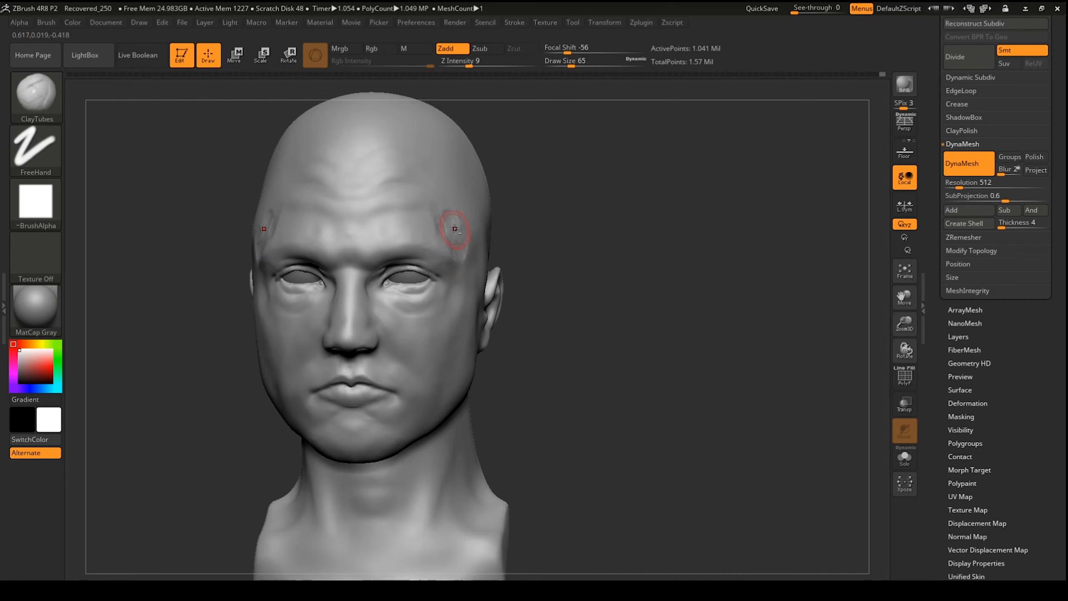
pyautogui.press('shift')
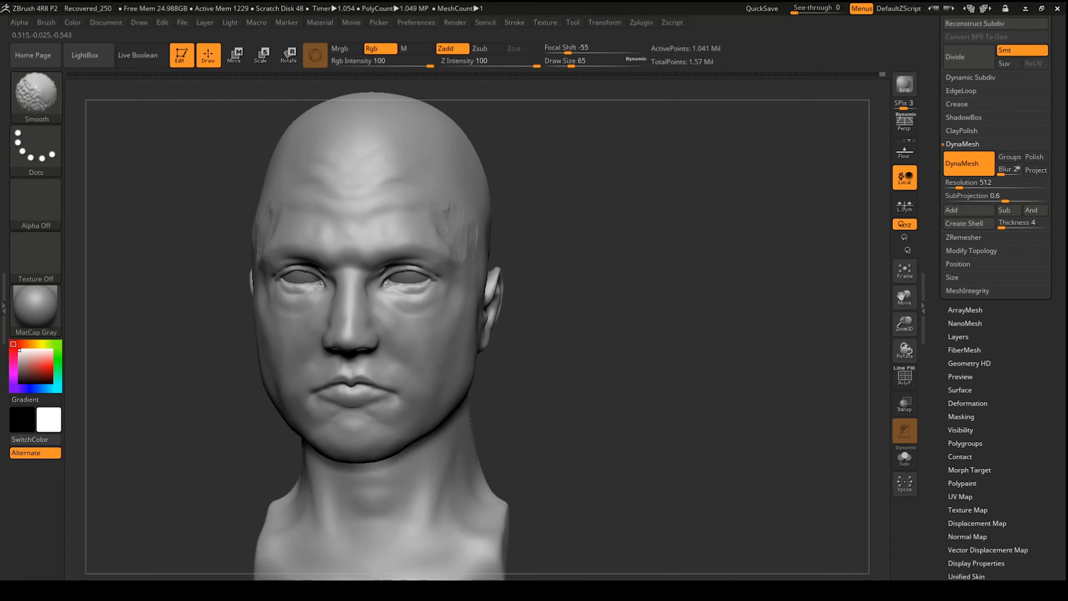
pyautogui.keyDown('shift'); pyautogui.moveTo(448, 216); pyautogui.dragTo(421, 251); pyautogui.keyUp('shift')
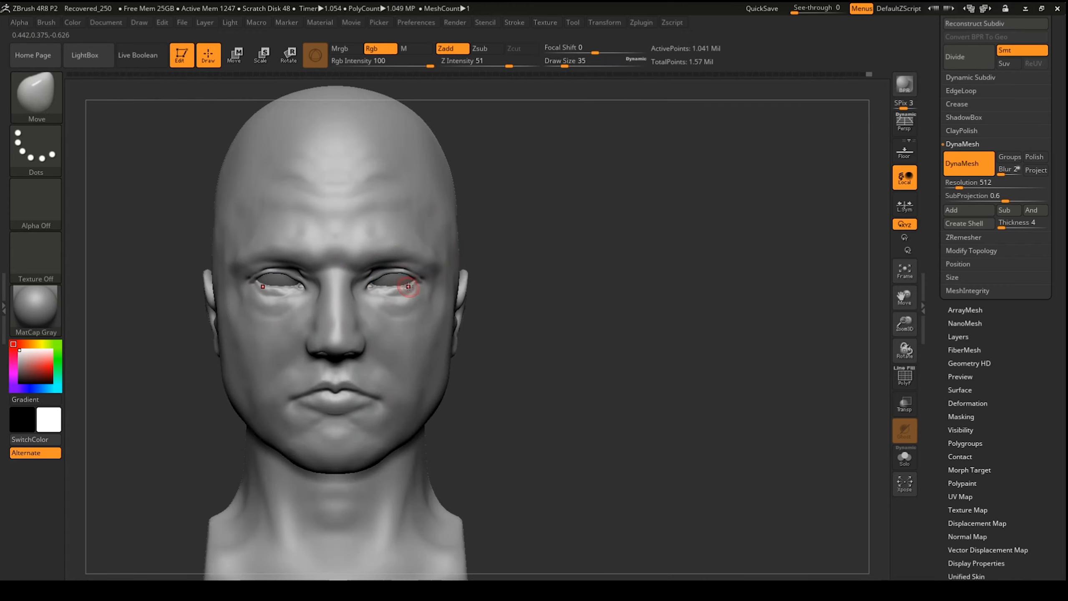
# Step: In a three-quarter view, switch to the Inflat brush and push both temples inward
pyautogui.keyDown('alt'); pyautogui.moveTo(525, 336); pyautogui.dragTo(525, 353); pyautogui.keyUp('alt')
pyautogui.moveTo(559, 320)
pyautogui.mouseDown()
pyautogui.moveTo(531, 321)
pyautogui.moveTo(577, 289)
pyautogui.moveTo(608, 229)
pyautogui.moveTo(622, 230)
pyautogui.moveTo(579, 239)
pyautogui.mouseUp()
pyautogui.press('b')
pyautogui.press('i')
pyautogui.press('n')
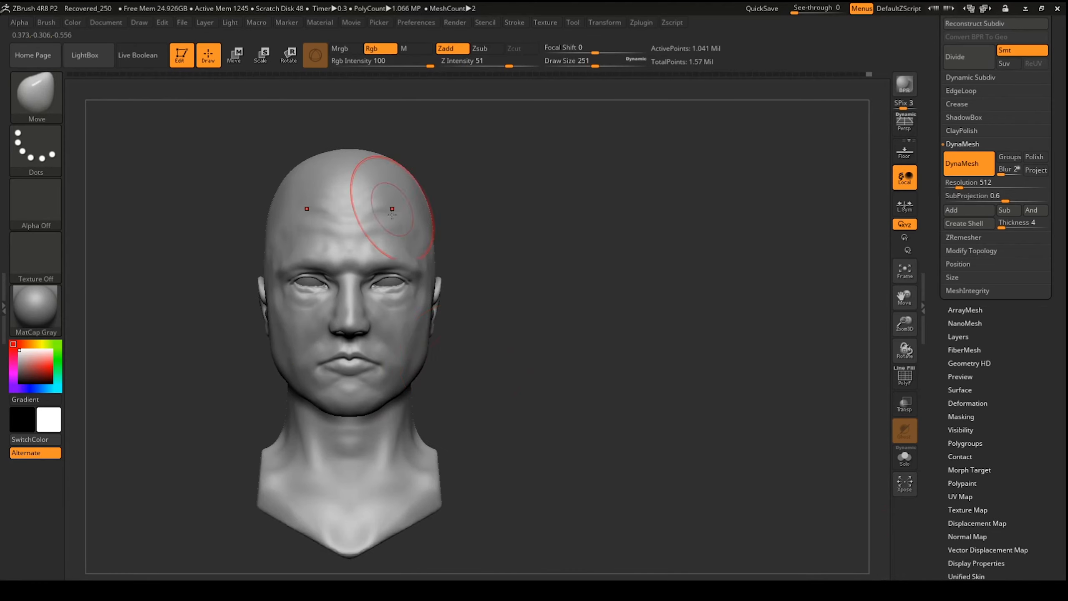
pyautogui.moveTo(463, 332)
pyautogui.mouseDown()
pyautogui.moveTo(497, 360)
pyautogui.moveTo(484, 367)
pyautogui.moveTo(483, 358)
pyautogui.mouseUp()
pyautogui.moveTo(437, 258); pyautogui.dragTo(432, 257)
pyautogui.moveTo(506, 257)
pyautogui.mouseDown()
pyautogui.moveTo(475, 255)
pyautogui.moveTo(515, 242)
pyautogui.moveTo(522, 271)
pyautogui.mouseUp()
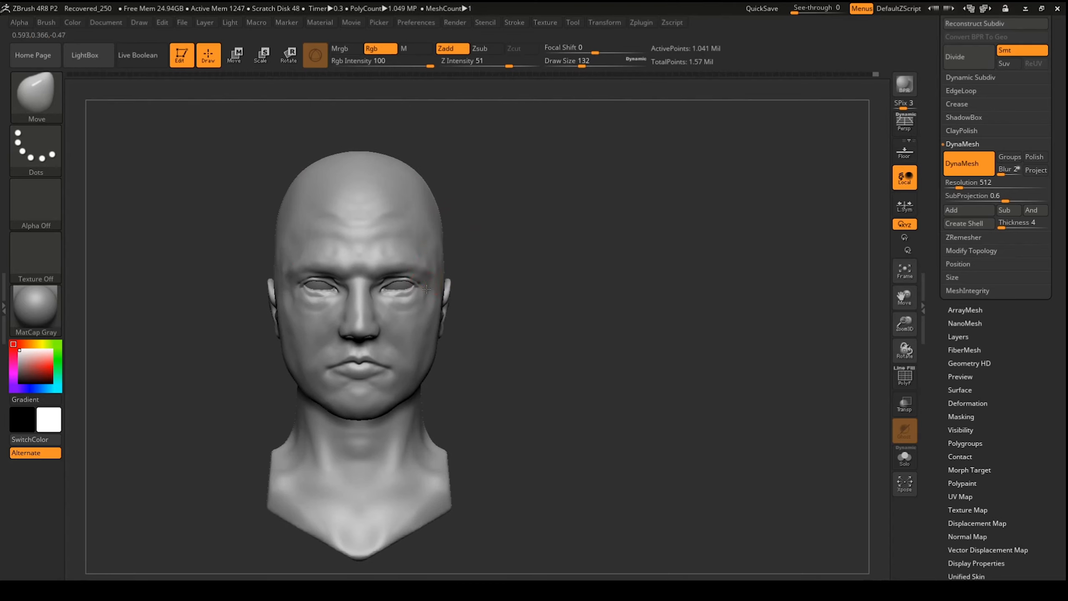
# Step: Smooth the brow across the forehead, enlarge the brush, and recheck the overall head shape
pyautogui.moveTo(568, 242)
pyautogui.mouseDown()
pyautogui.moveTo(526, 232)
pyautogui.moveTo(589, 262)
pyautogui.mouseUp()
pyautogui.keyDown('shift'); pyautogui.moveTo(395, 257); pyautogui.dragTo(372, 252); pyautogui.keyUp('shift')
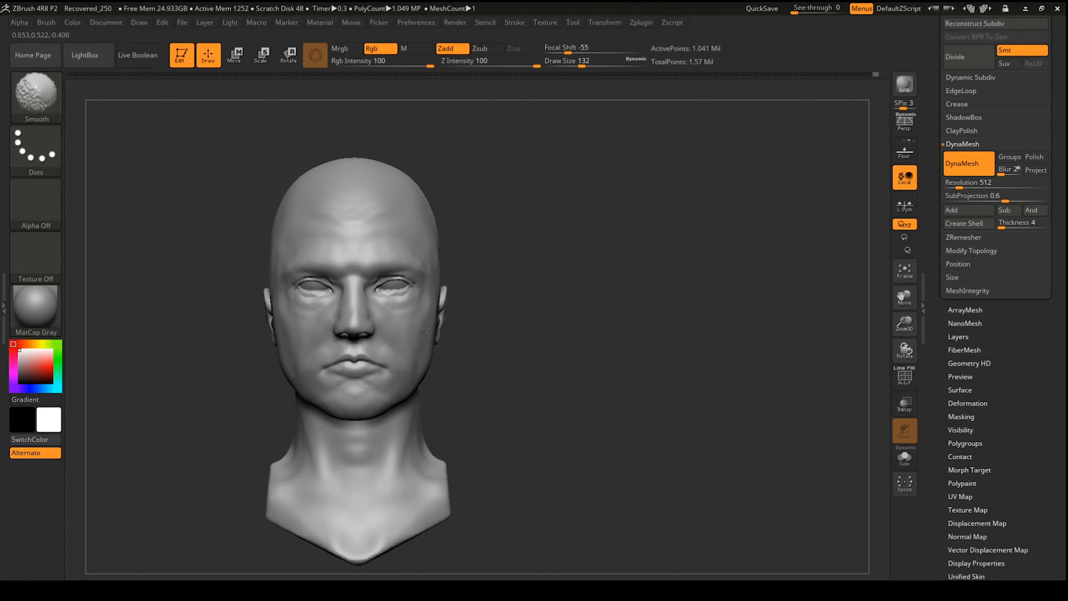
pyautogui.moveTo(529, 269)
pyautogui.mouseDown()
pyautogui.moveTo(484, 260)
pyautogui.moveTo(532, 269)
pyautogui.mouseUp()
pyautogui.moveTo(573, 66); pyautogui.dragTo(582, 66)
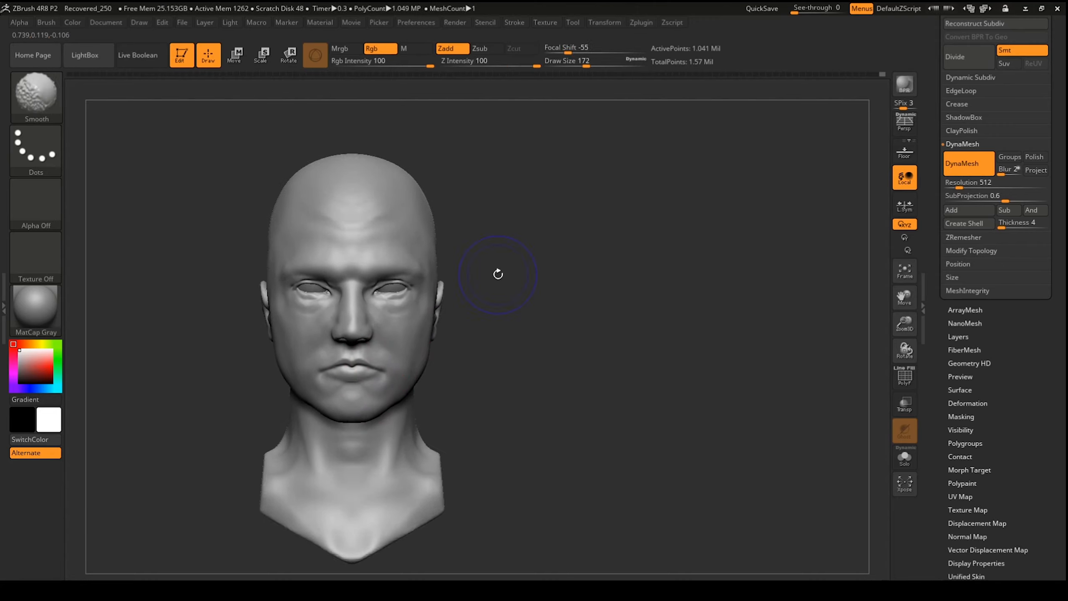
pyautogui.keyDown('alt'); pyautogui.moveTo(496, 272); pyautogui.dragTo(472, 115); pyautogui.keyUp('alt')
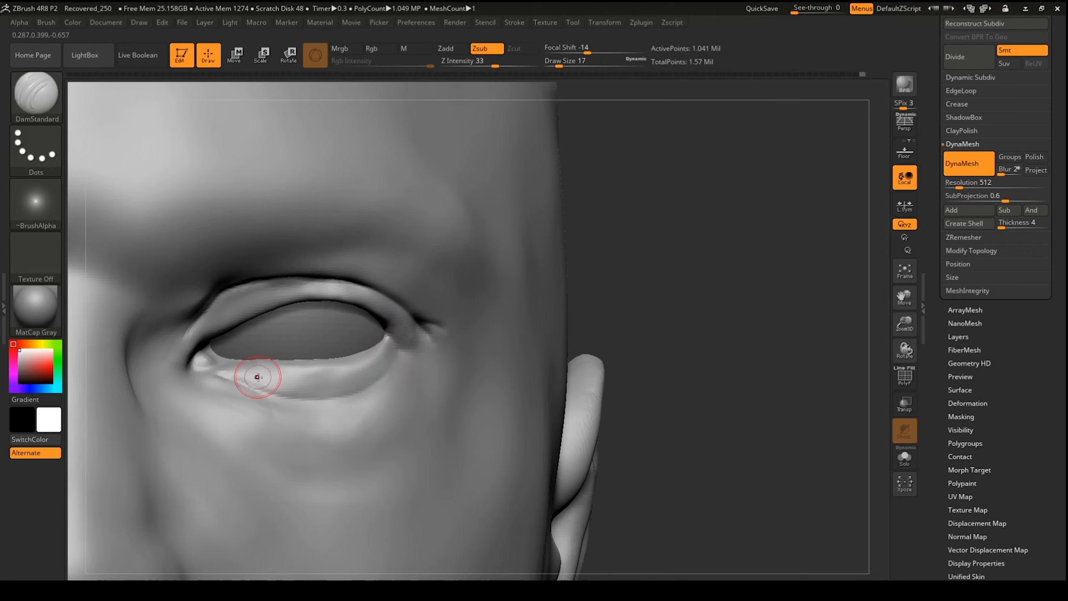
# Step: Carve the line between the lips, smooth its centre, and smooth beside the nose with Inflat
pyautogui.moveTo(674, 524)
pyautogui.keyDown('alt'); pyautogui.mouseDown()
pyautogui.moveTo(677, 360)
pyautogui.moveTo(740, 149)
pyautogui.mouseUp(); pyautogui.keyUp('alt')
pyautogui.moveTo(198, 416)
pyautogui.mouseDown()
pyautogui.moveTo(312, 471)
pyautogui.moveTo(126, 422)
pyautogui.moveTo(181, 417)
pyautogui.mouseUp()
pyautogui.press('b')
pyautogui.press('i')
pyautogui.press('n')
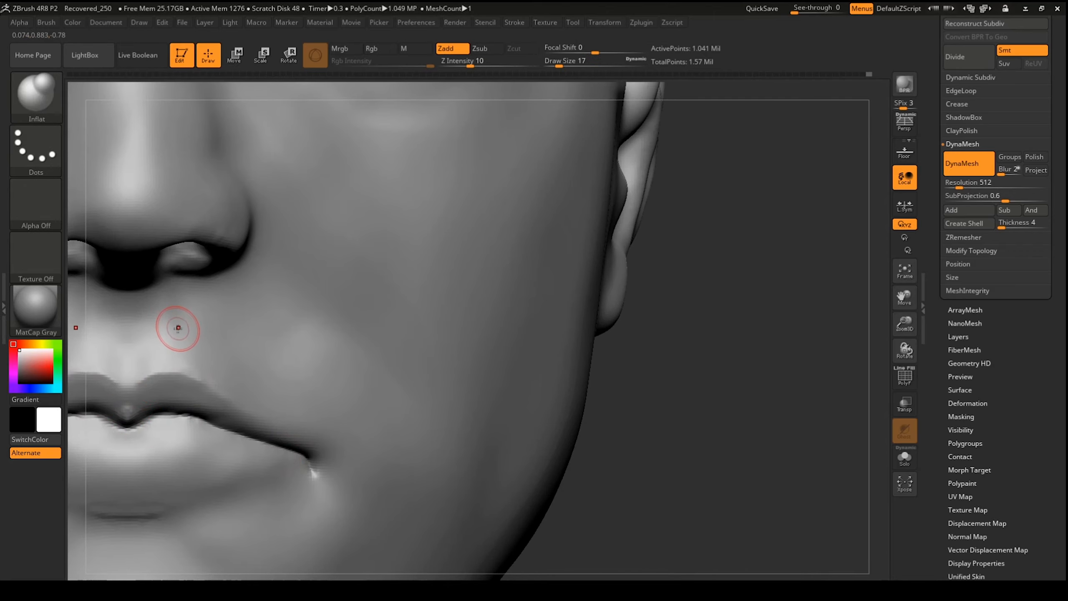
pyautogui.keyDown('shift'); pyautogui.moveTo(177, 314); pyautogui.dragTo(161, 329); pyautogui.keyUp('shift')
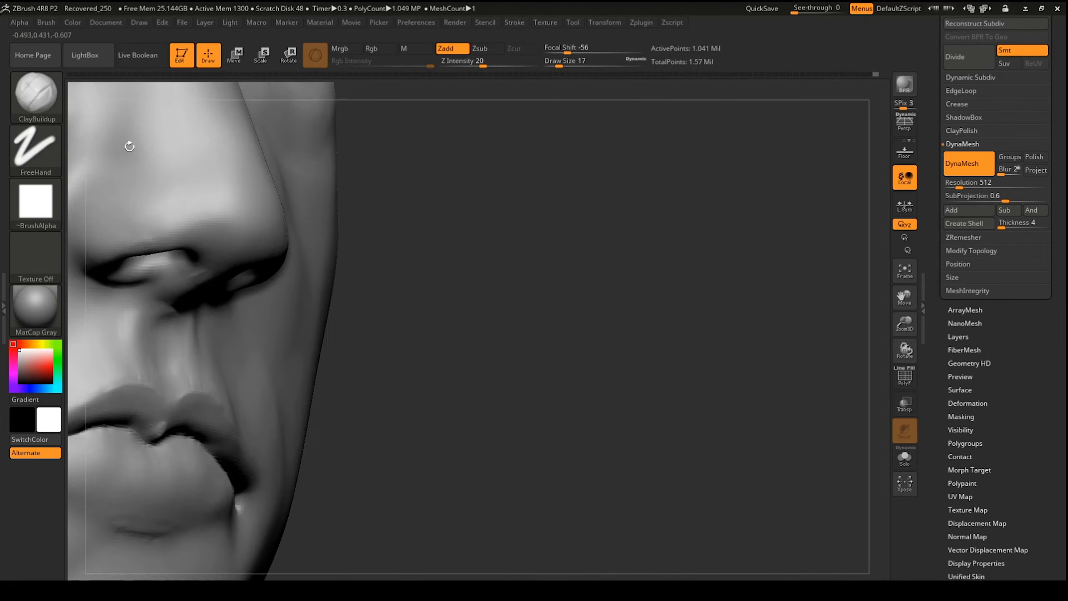
# Step: Enlarge the brush slightly, switch to DamStandard, and Shift-smooth the corners of the lips
pyautogui.moveTo(559, 63); pyautogui.dragTo(561, 63)
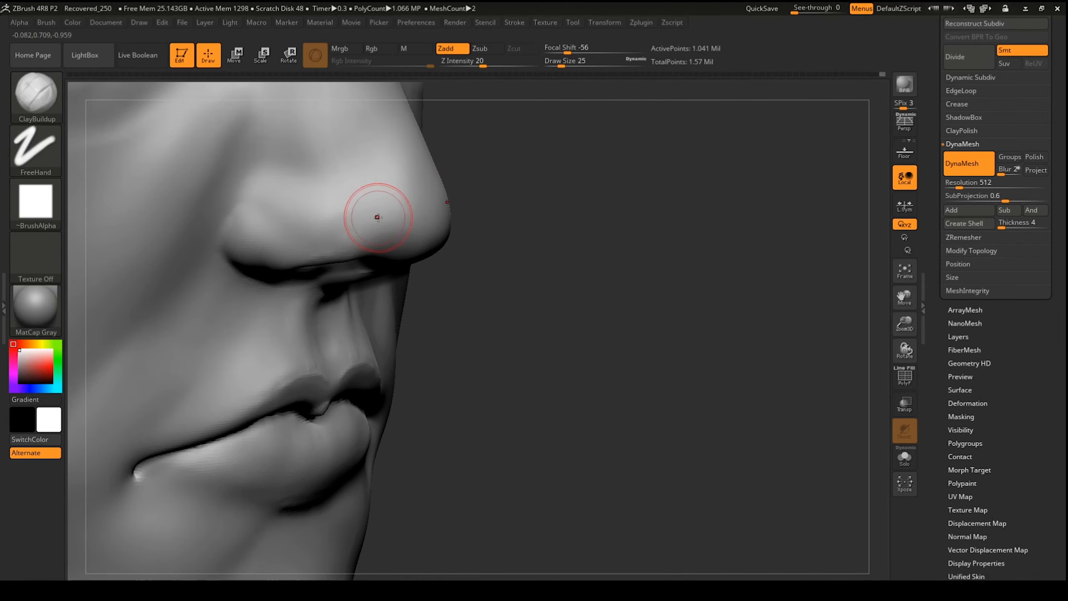
pyautogui.press('b')
pyautogui.press('d')
pyautogui.press('s')
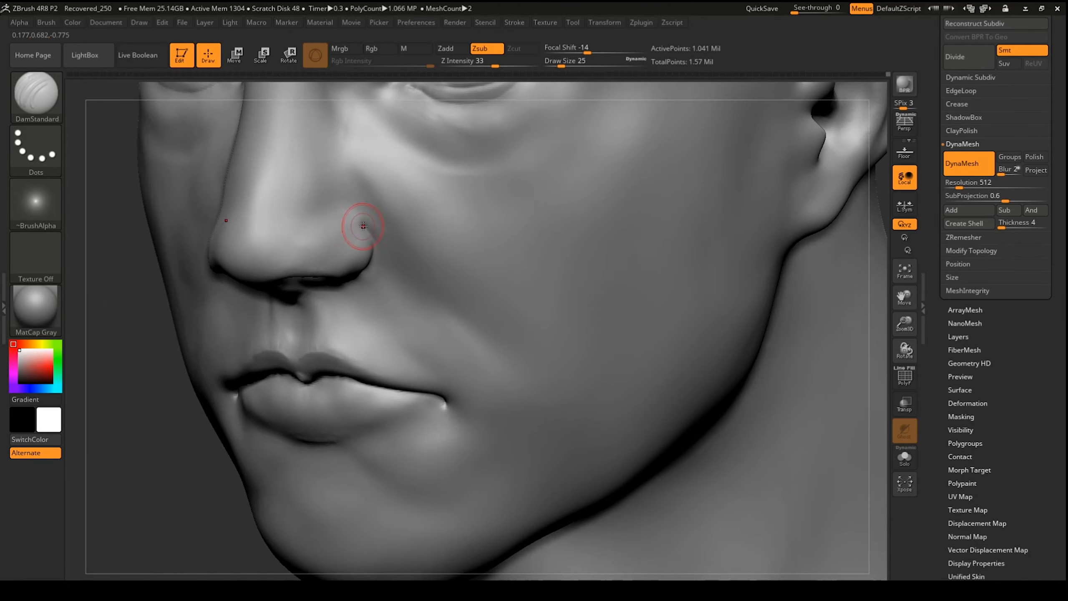
pyautogui.press('shift')
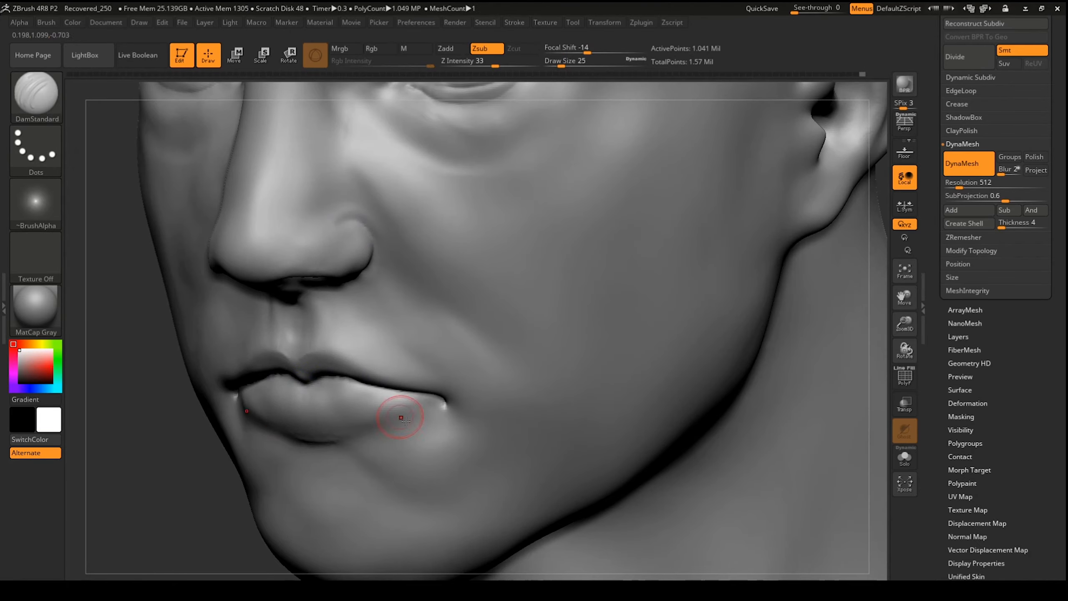
pyautogui.press('shift')
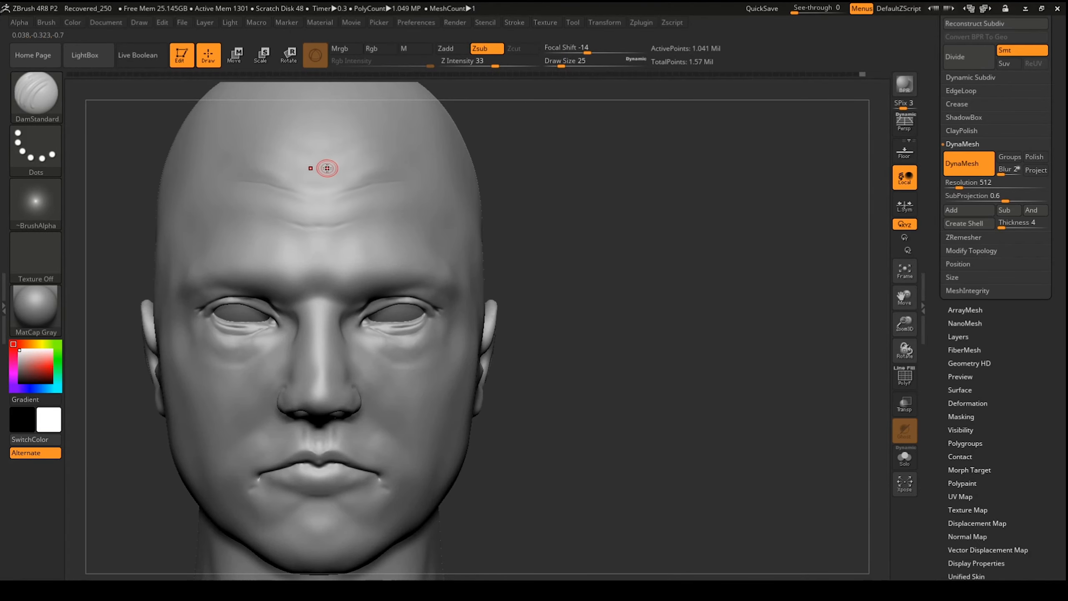